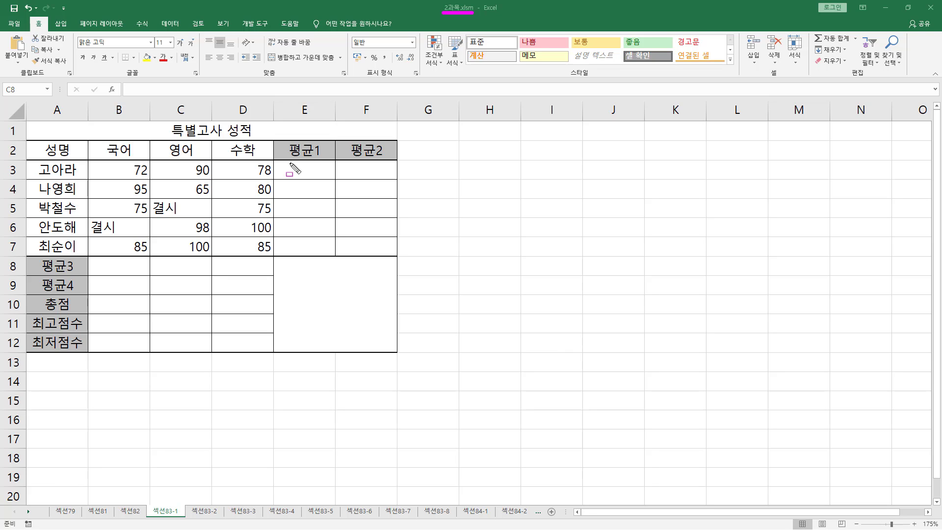
mouse_move(285, 162)
left_mouse_down()
mouse_move(318, 240)
mouse_move(384, 255)
left_mouse_up()
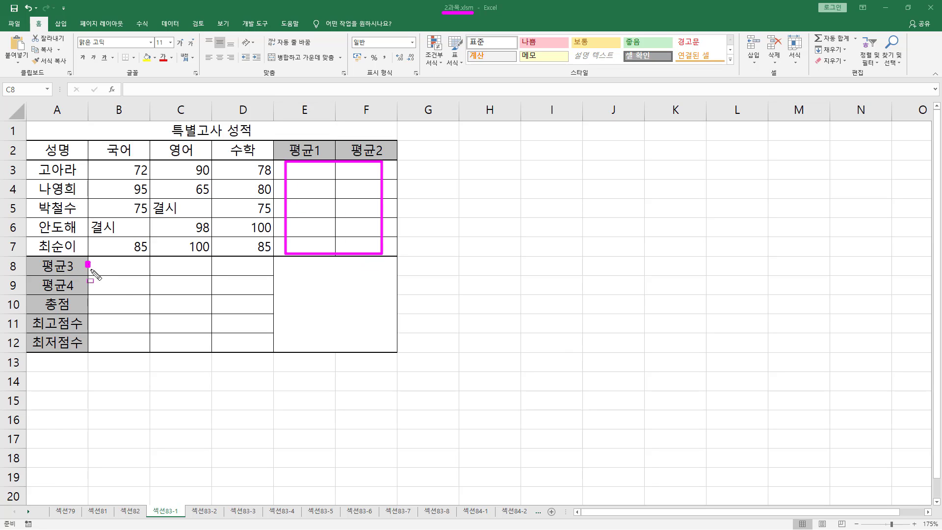
left_click_drag(87, 263, 275, 351)
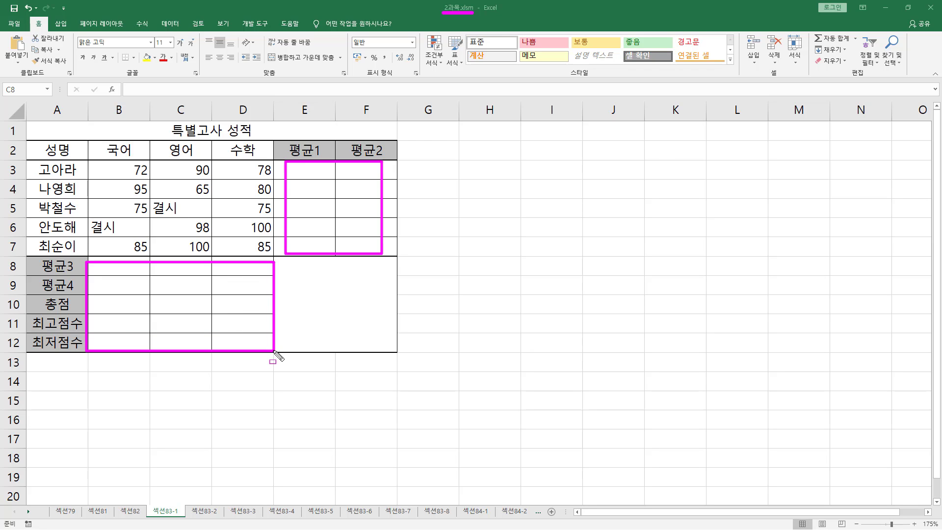
left_click_drag(28, 138, 274, 257)
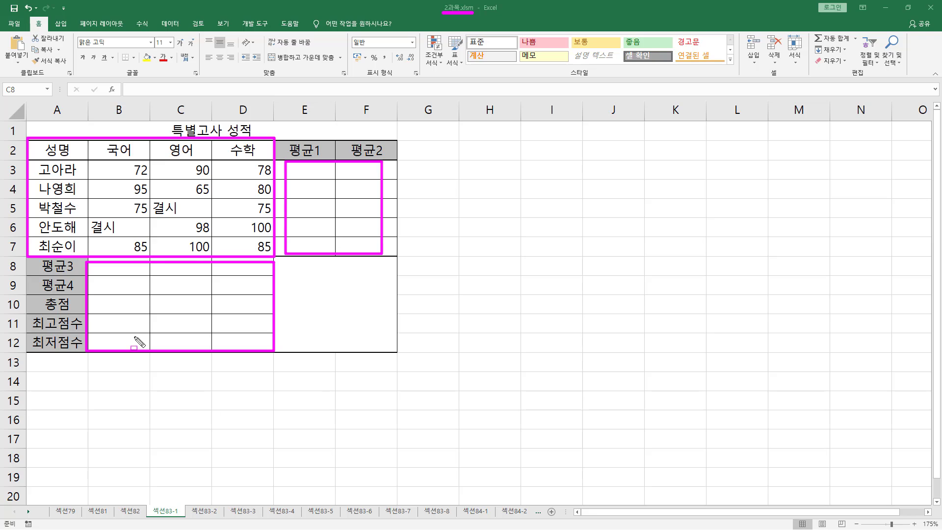
key("e")
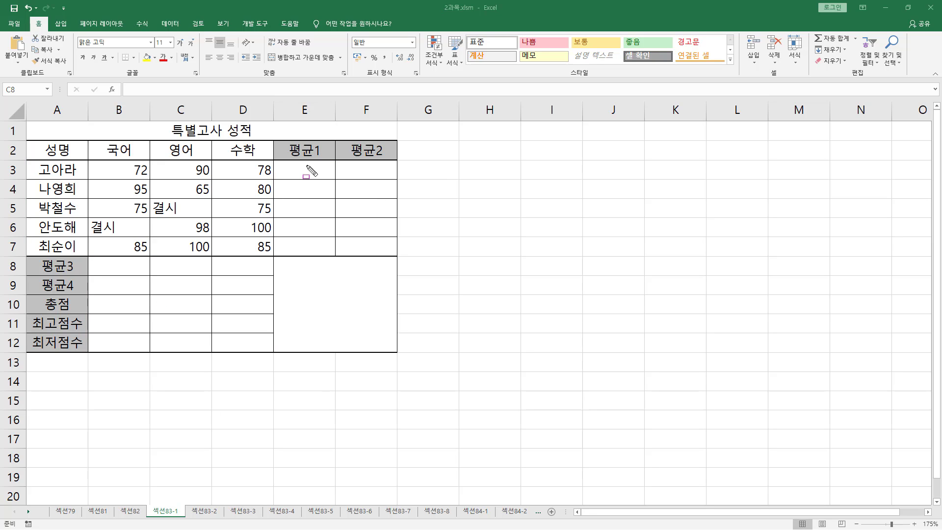
left_click(304, 169)
key("Escape")
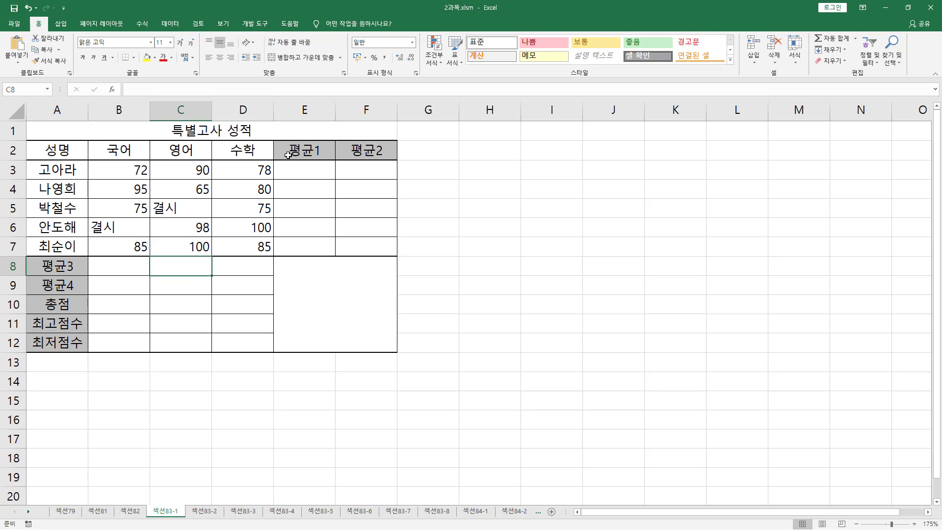
key("ctrl+2")
mouse_move(285, 138)
left_mouse_down()
mouse_move(374, 254)
mouse_move(388, 253)
left_mouse_up()
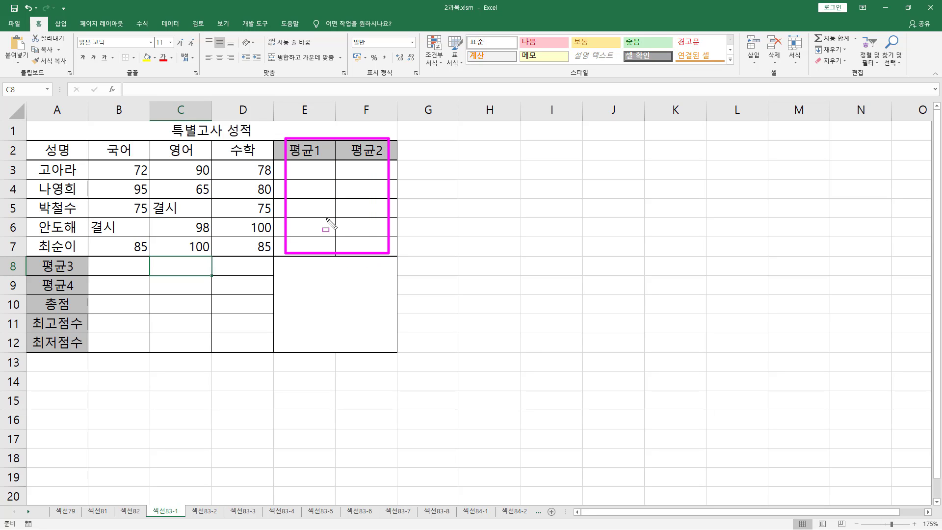
key("e")
left_click_drag(283, 141, 333, 256)
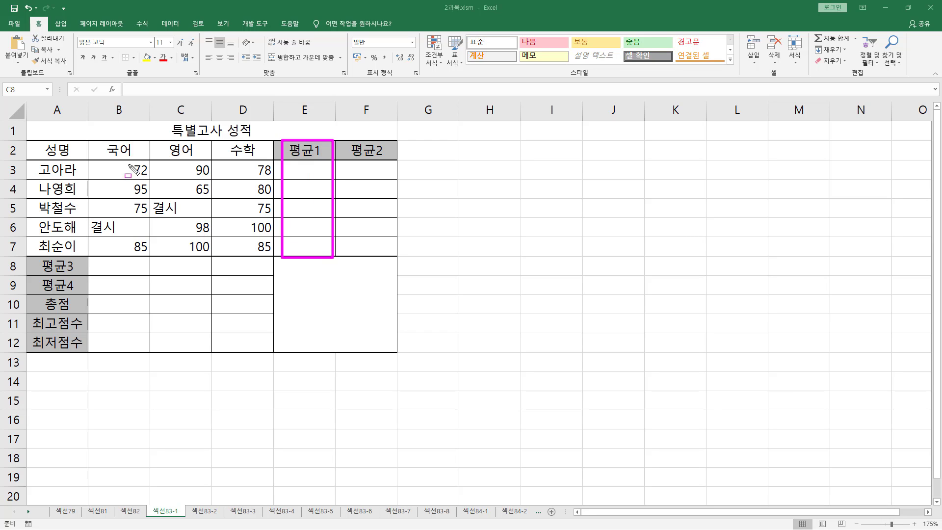
left_click_drag(153, 215, 176, 215)
left_click_drag(91, 234, 117, 234)
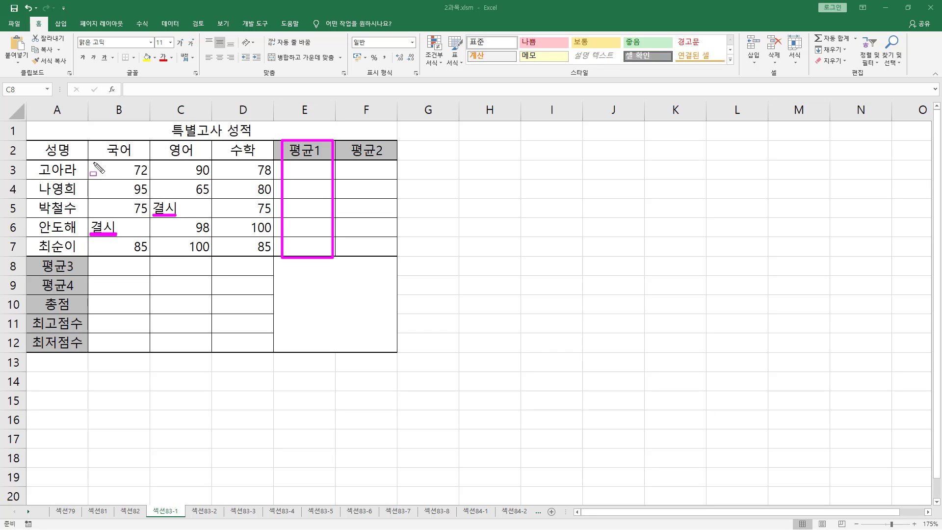
mouse_move(95, 173)
left_mouse_down()
mouse_move(118, 160)
mouse_move(319, 182)
left_mouse_up()
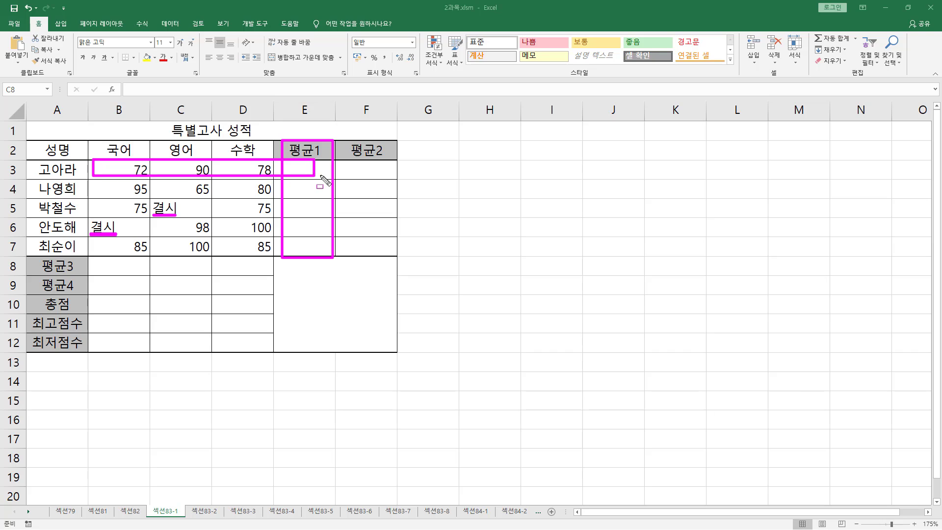
left_click_drag(94, 179, 328, 197)
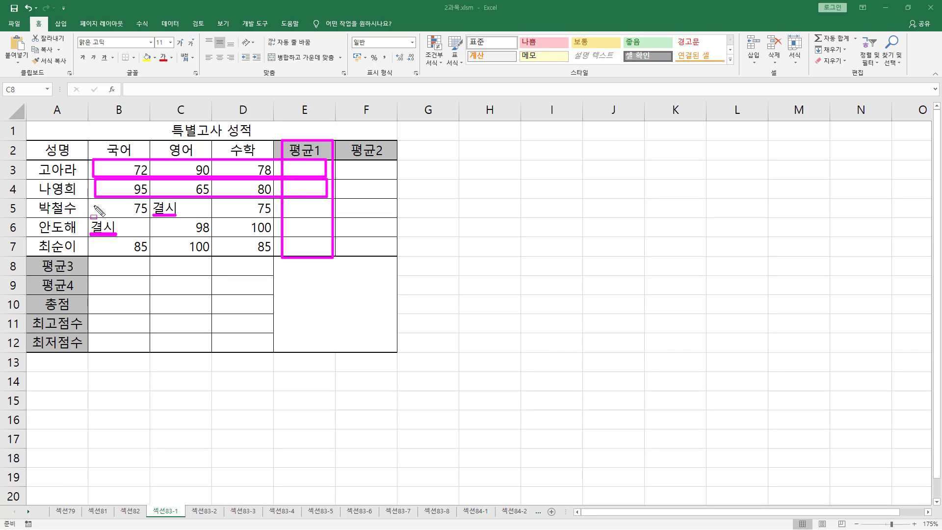
mouse_move(131, 201)
left_mouse_down()
mouse_move(150, 215)
mouse_move(132, 217)
left_mouse_up()
left_click_drag(253, 201, 265, 215)
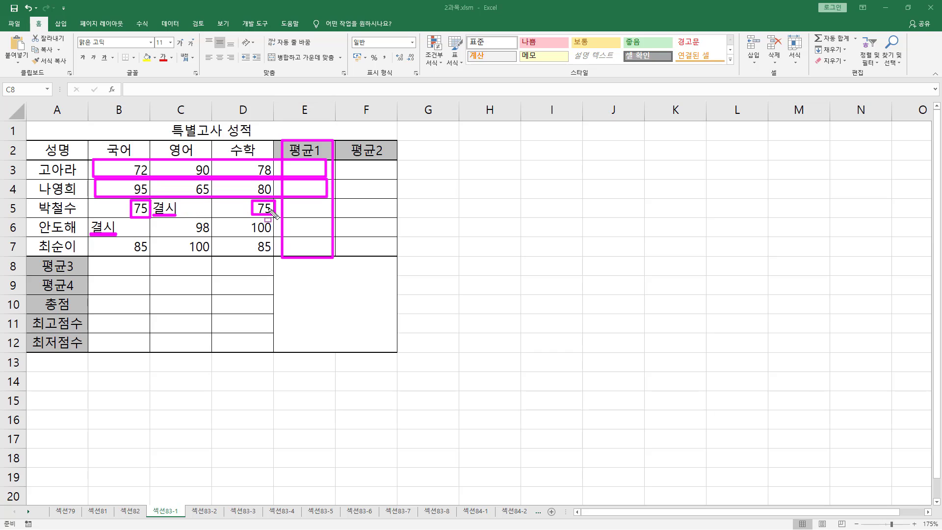
left_click_drag(290, 202, 287, 215)
mouse_move(177, 231)
left_mouse_down()
mouse_move(268, 233)
mouse_move(270, 219)
left_mouse_up()
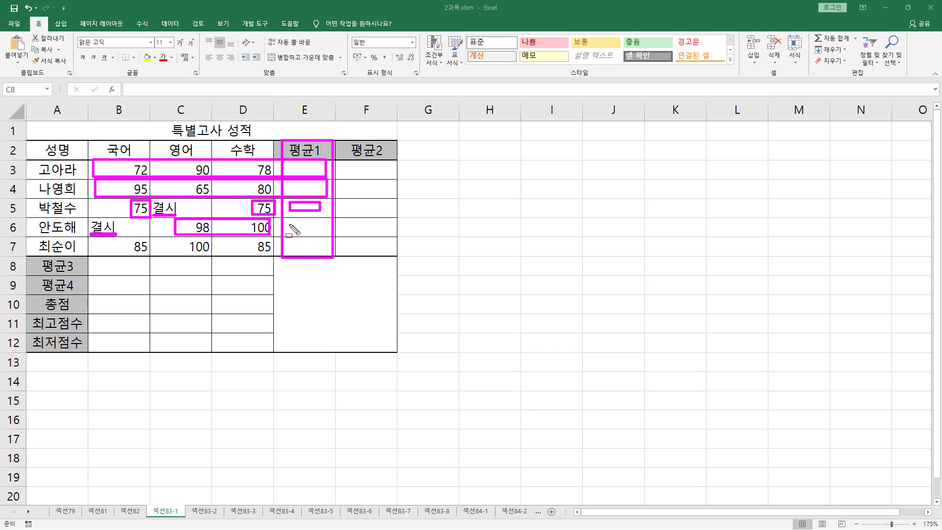
left_click_drag(289, 225, 328, 233)
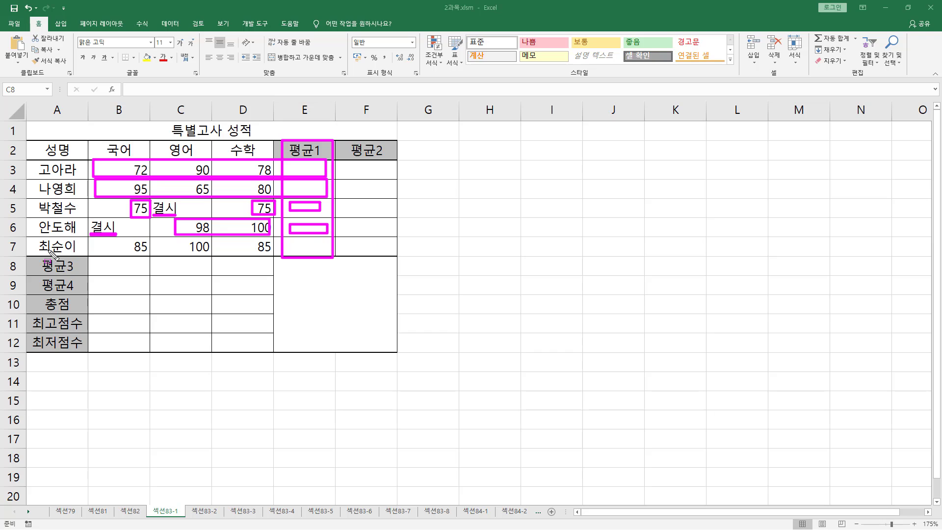
left_click_drag(114, 244, 321, 252)
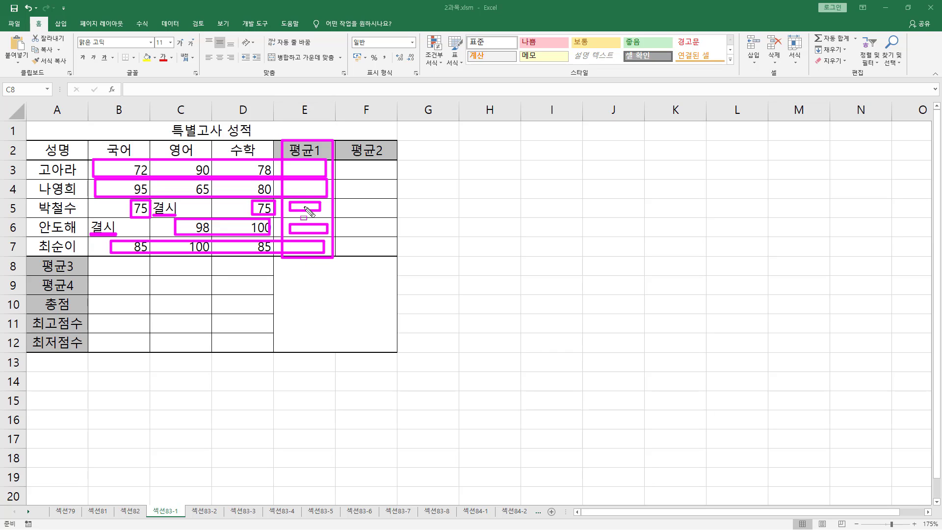
key("Escape")
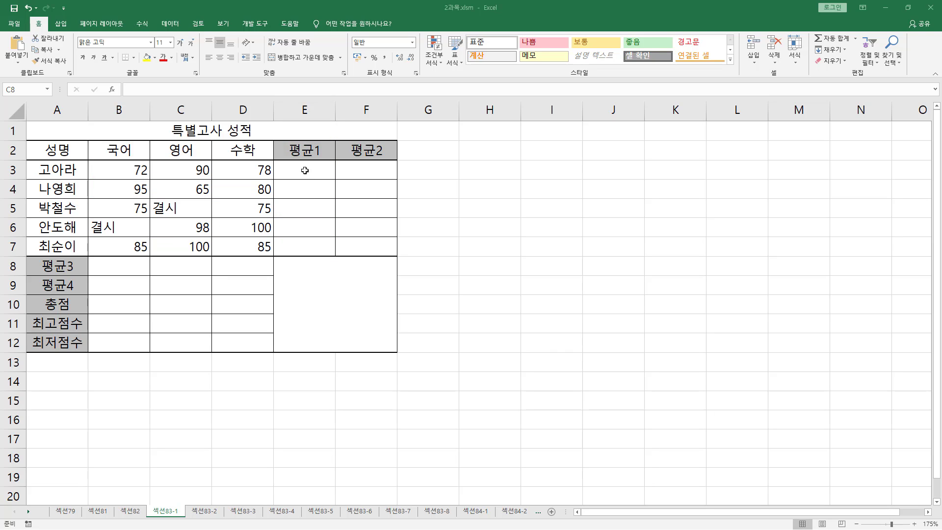
Calculate the first student's 평균1 in cell E3 with the formula =AVERAGE(B3:D3).
left_click(296, 173)
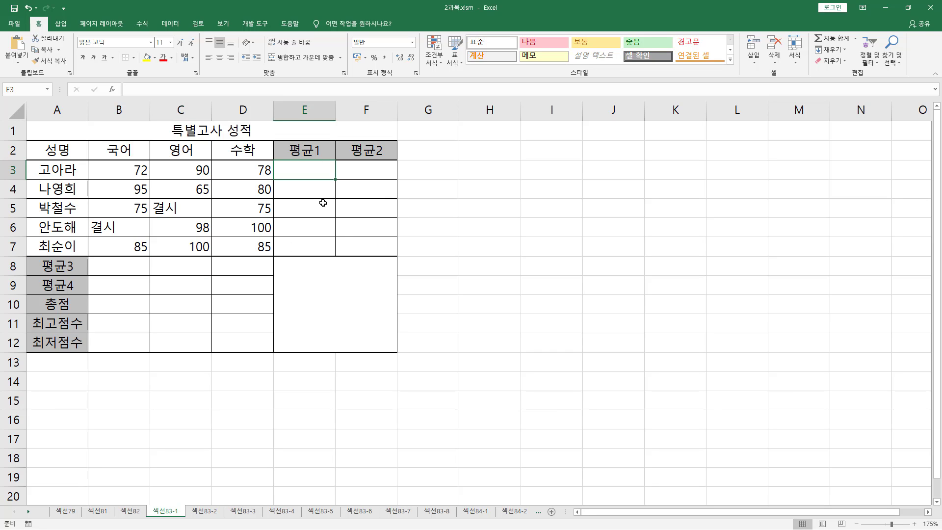
left_click_drag(150, 199, 179, 215)
left_click_drag(81, 216, 122, 237)
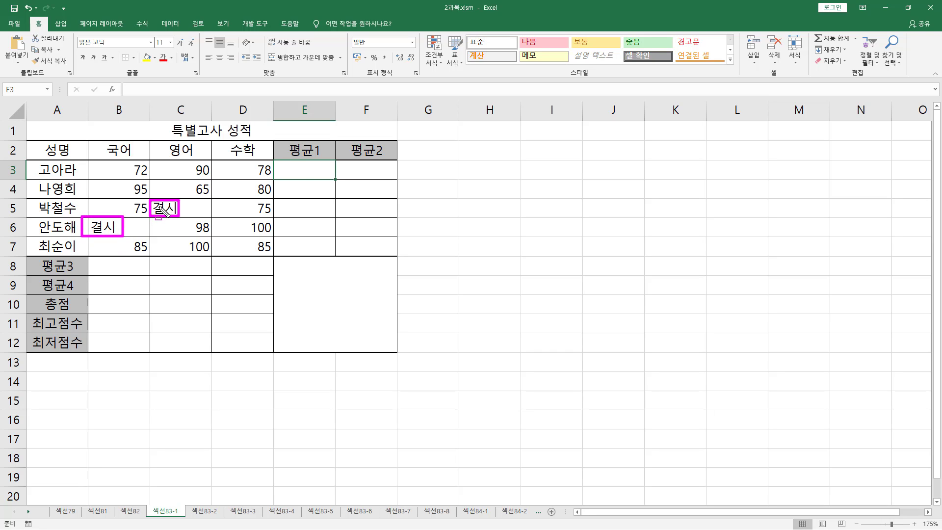
mouse_move(285, 160)
left_mouse_down()
mouse_move(314, 259)
mouse_move(326, 254)
left_mouse_up()
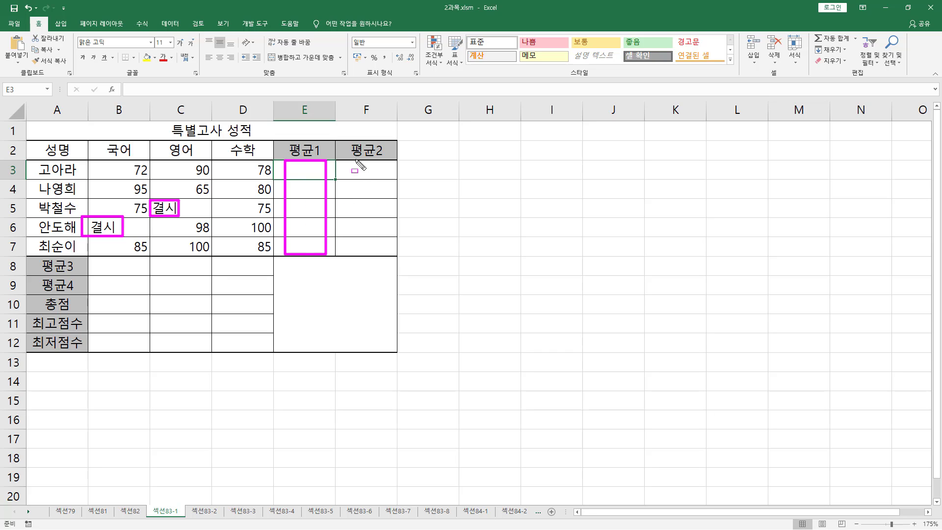
left_click_drag(351, 162, 378, 254)
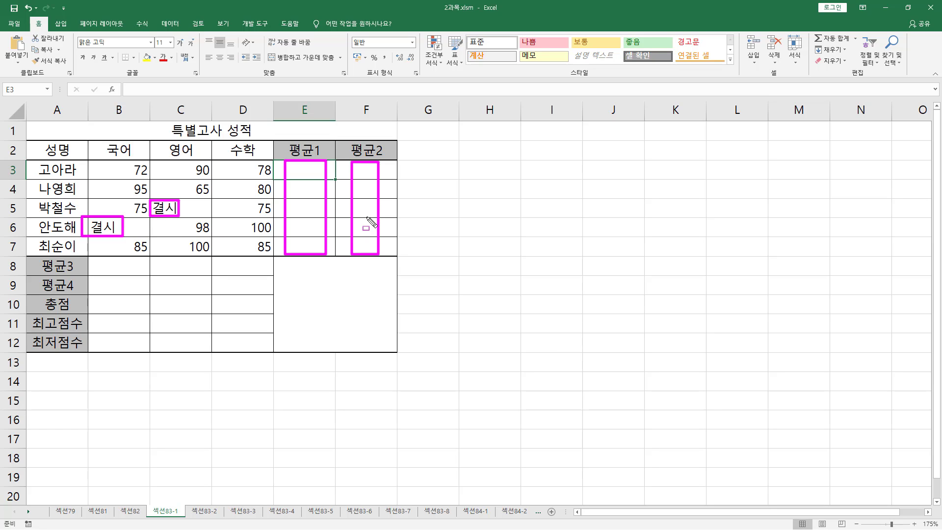
key("Escape")
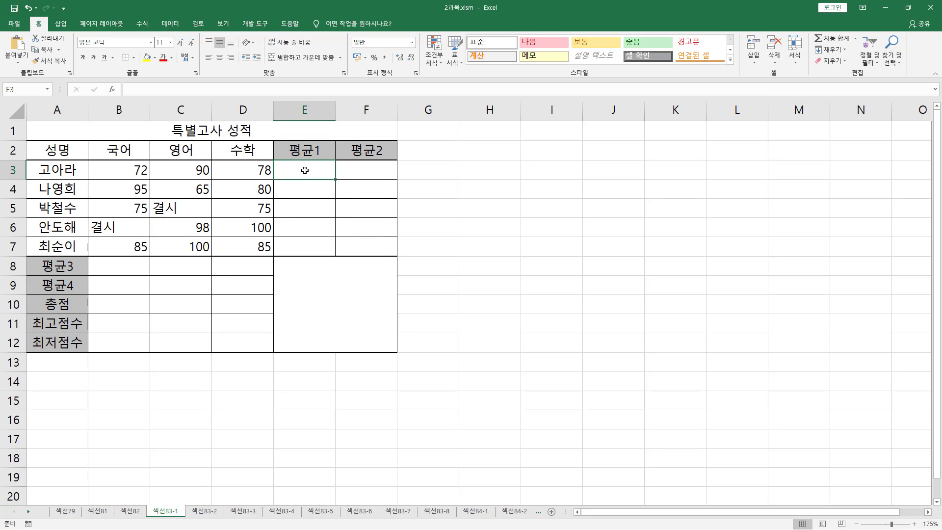
type("=")
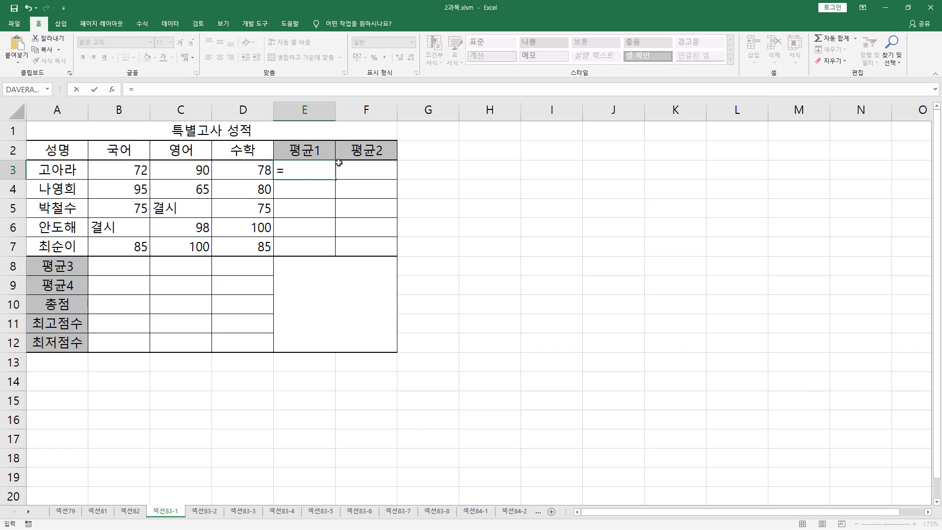
type("average")
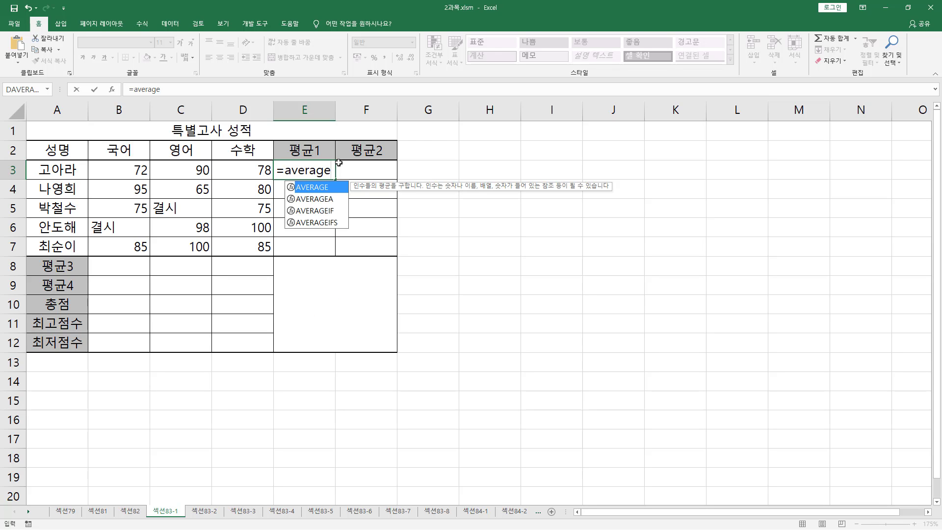
type("(")
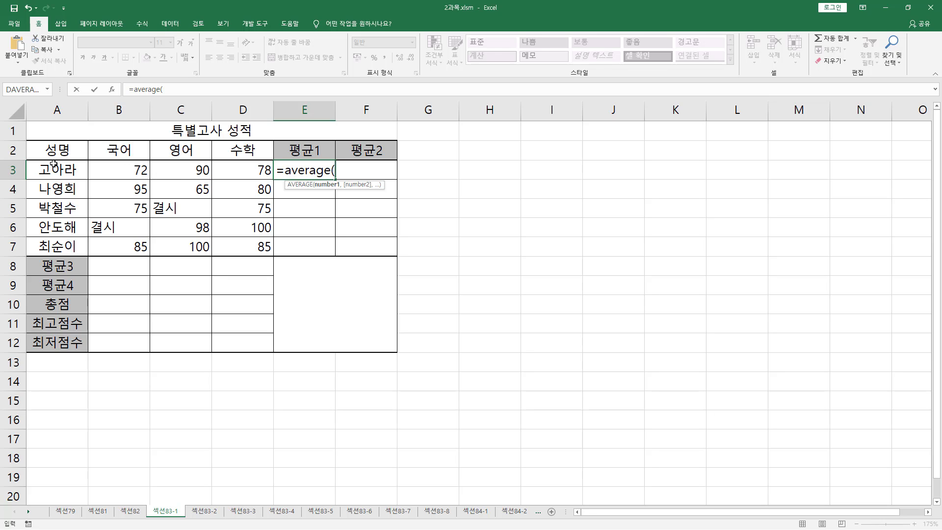
left_click_drag(42, 176, 86, 180)
left_click_drag(282, 156, 322, 176)
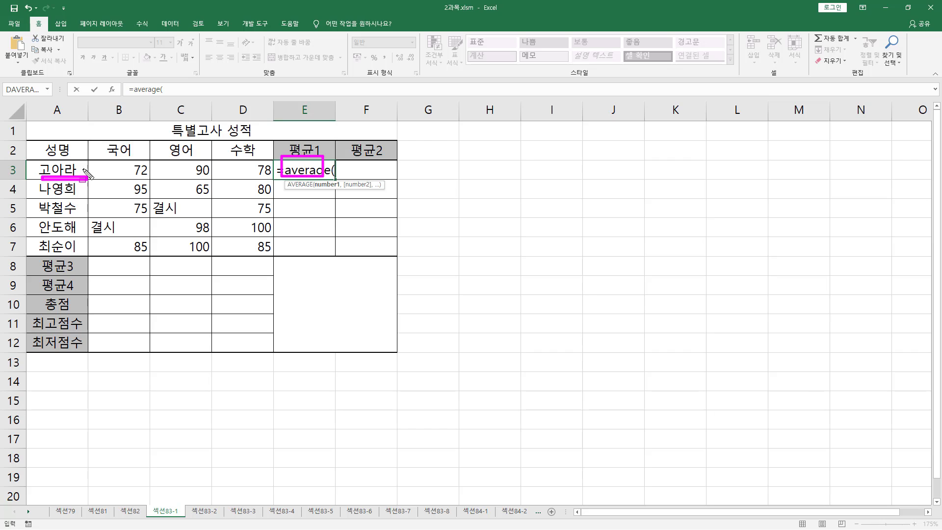
left_click_drag(112, 160, 273, 179)
key("Escape")
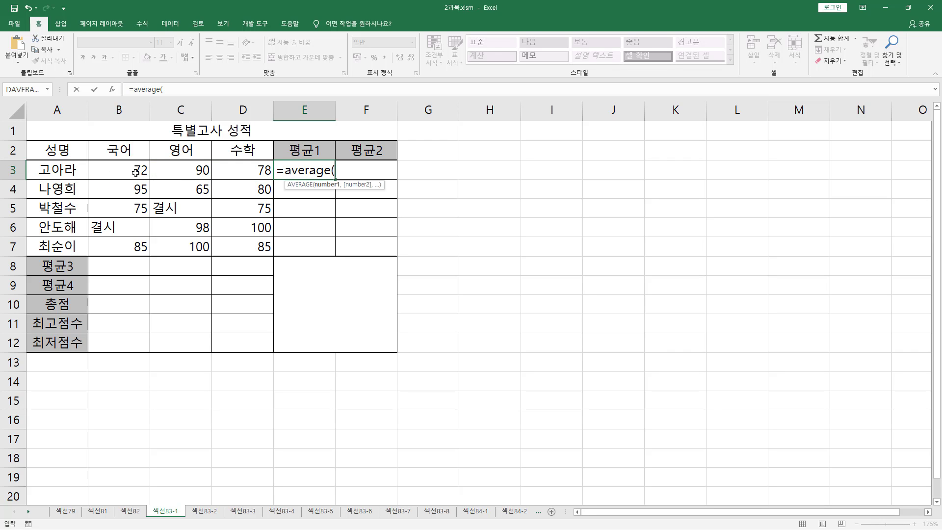
left_click_drag(139, 170, 255, 172)
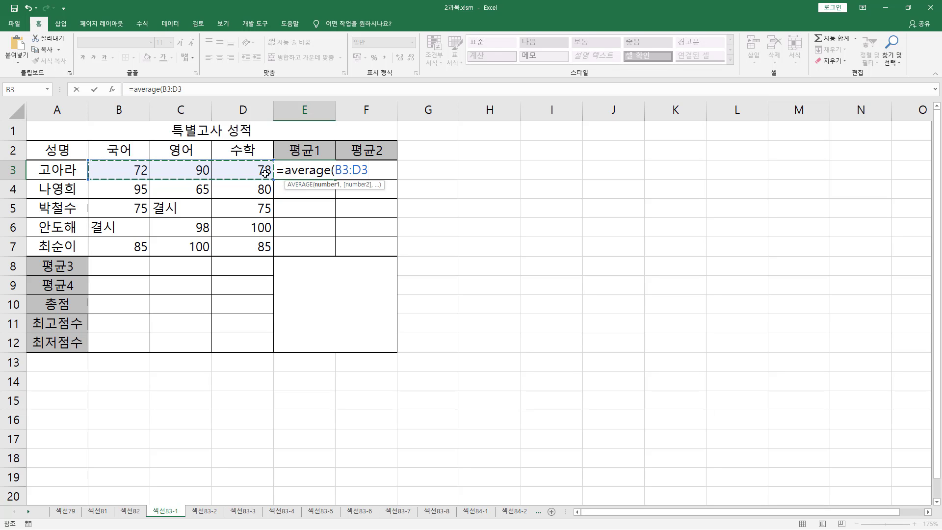
key("Return")
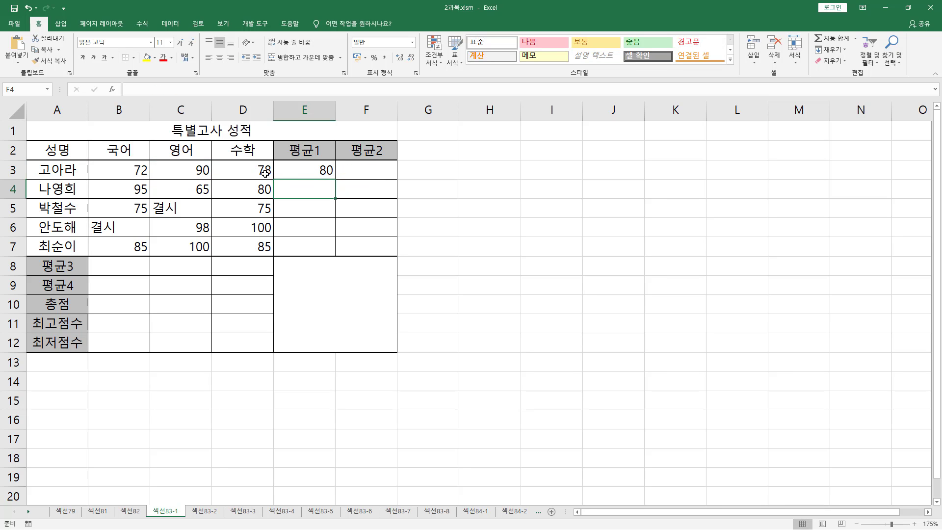
left_click_drag(119, 171, 322, 170)
left_click(322, 170)
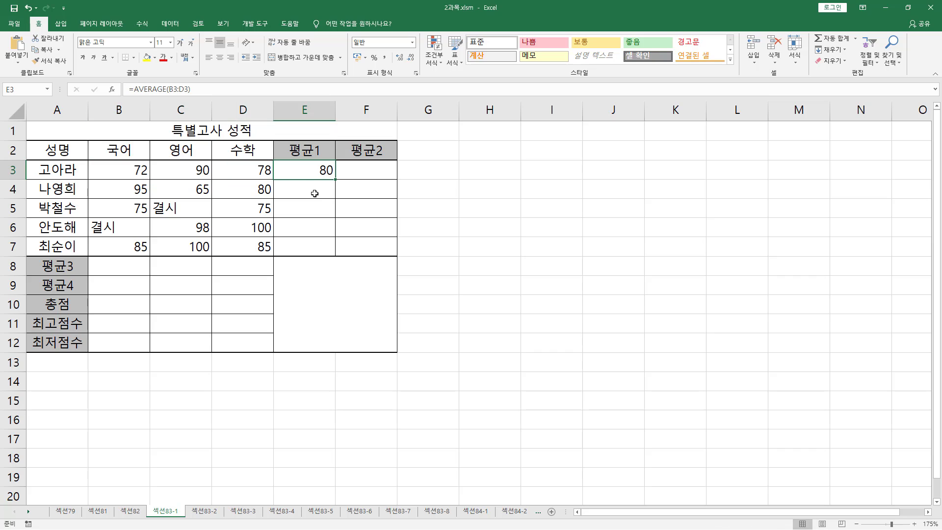
Enter =AVERAGE(B4:D4) in cell E4 and fill the formula down through E7 for the remaining students.
left_click(311, 191)
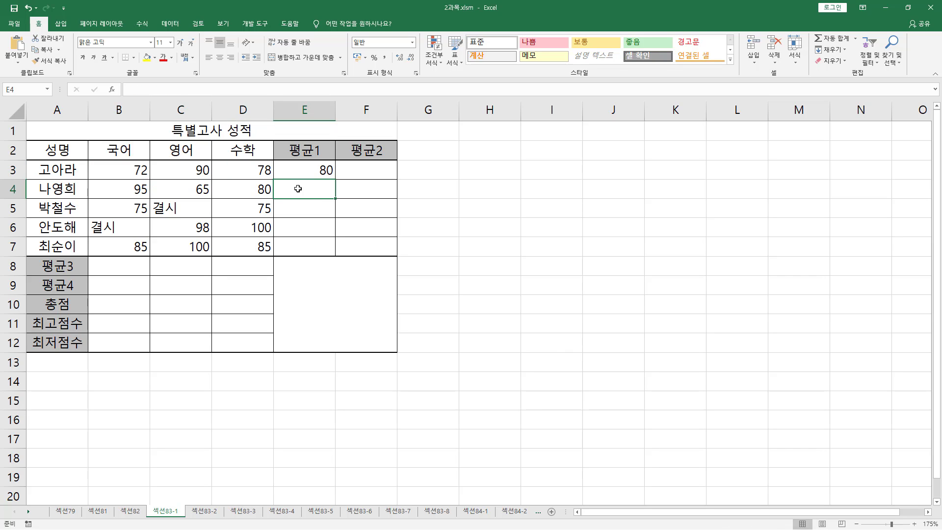
type("=")
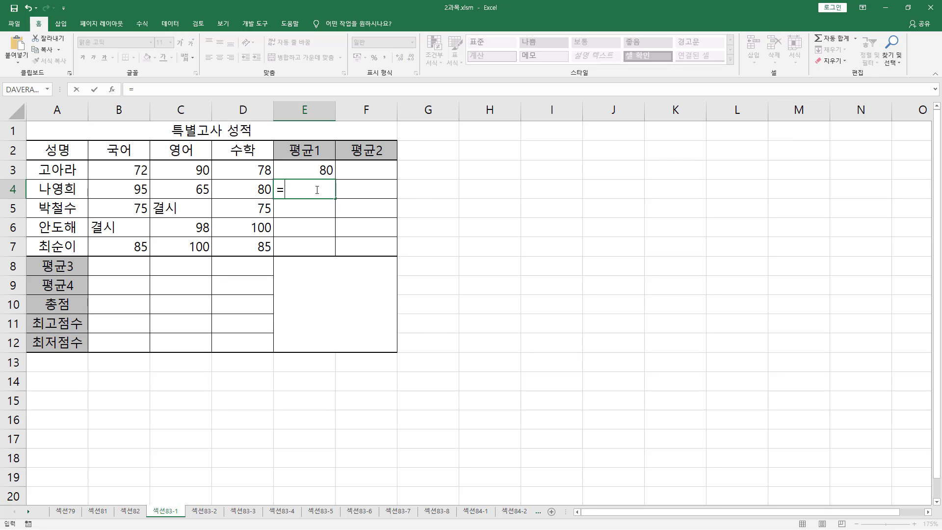
type("averag")
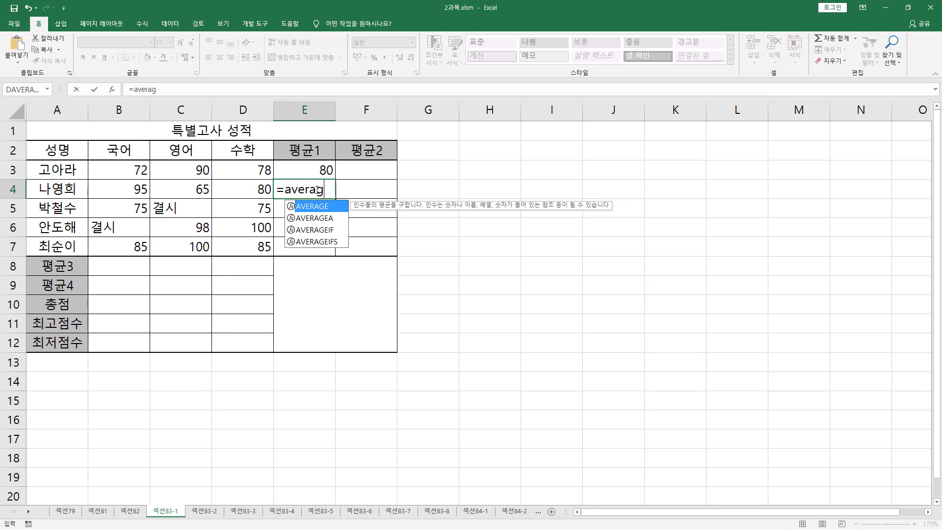
type("e(")
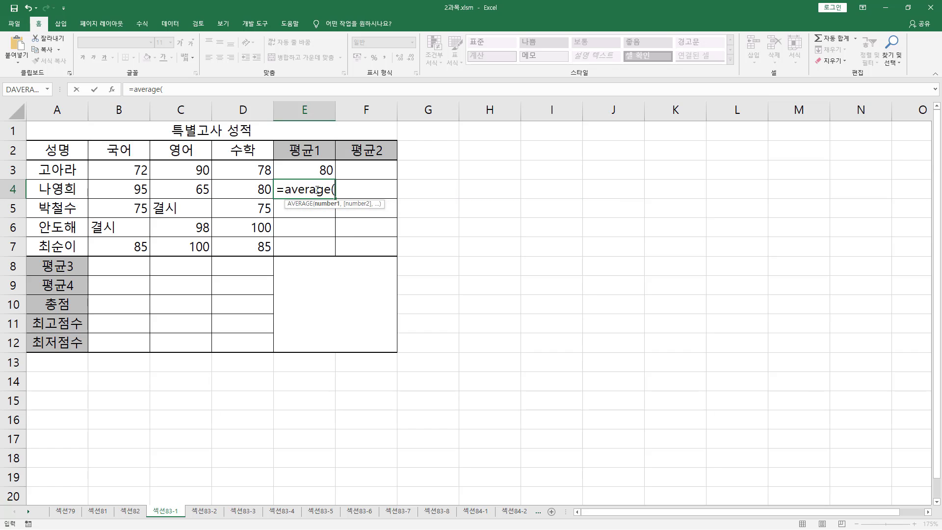
left_click_drag(130, 192, 231, 190)
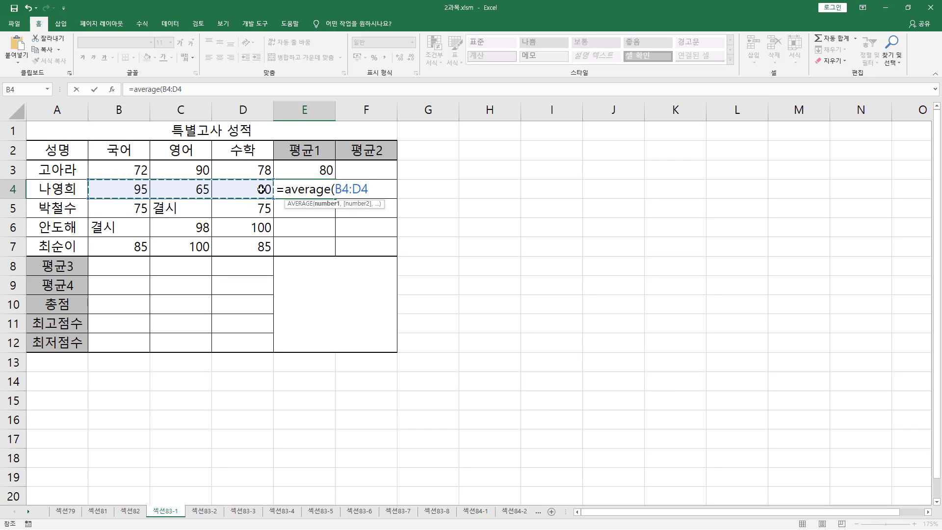
type(")")
key("Return")
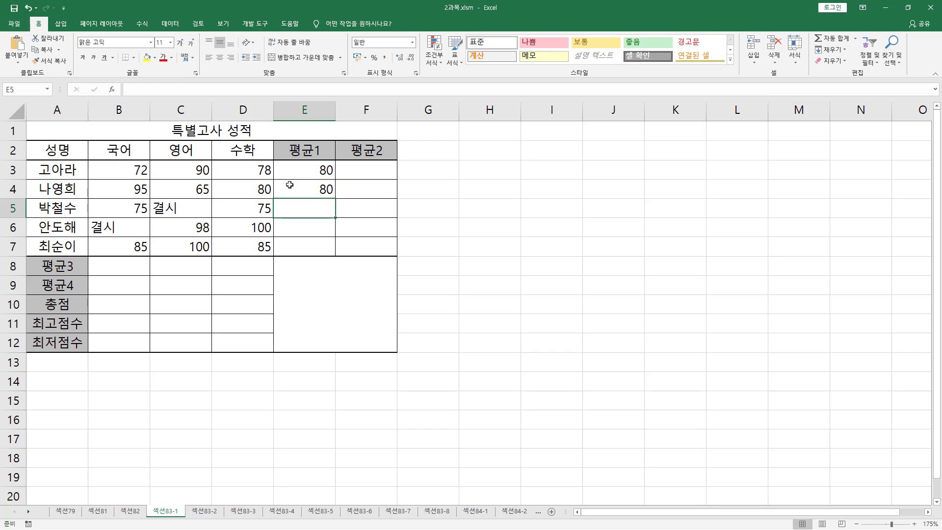
left_click(324, 187)
left_click_drag(337, 199, 332, 252)
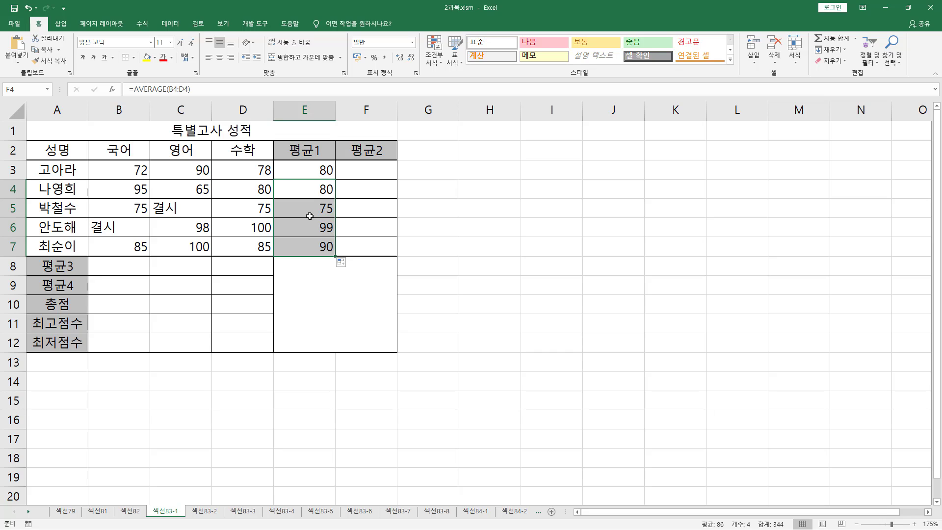
Review the AVERAGE formulas in the 평균1 column, cell by cell from E3 to E7.
left_click(312, 169)
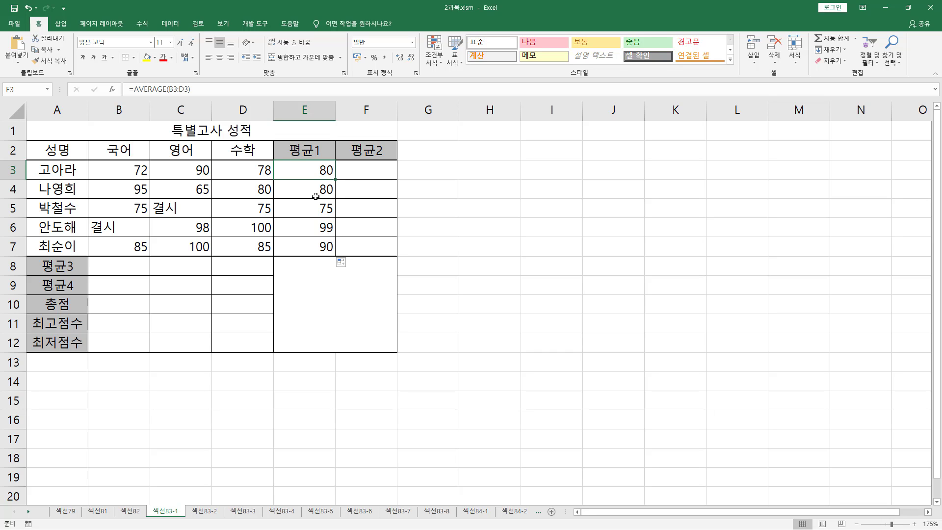
left_click(316, 196)
left_click(309, 208)
left_click(309, 230)
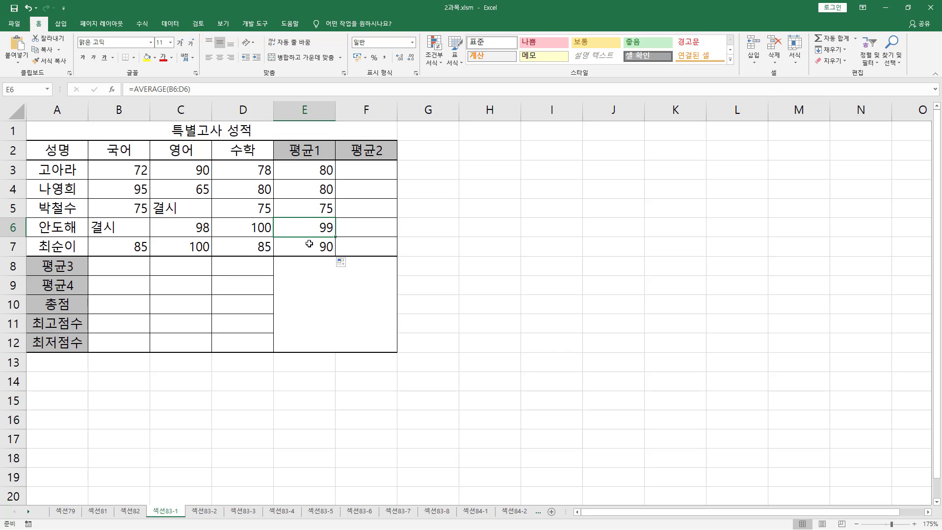
left_click(309, 244)
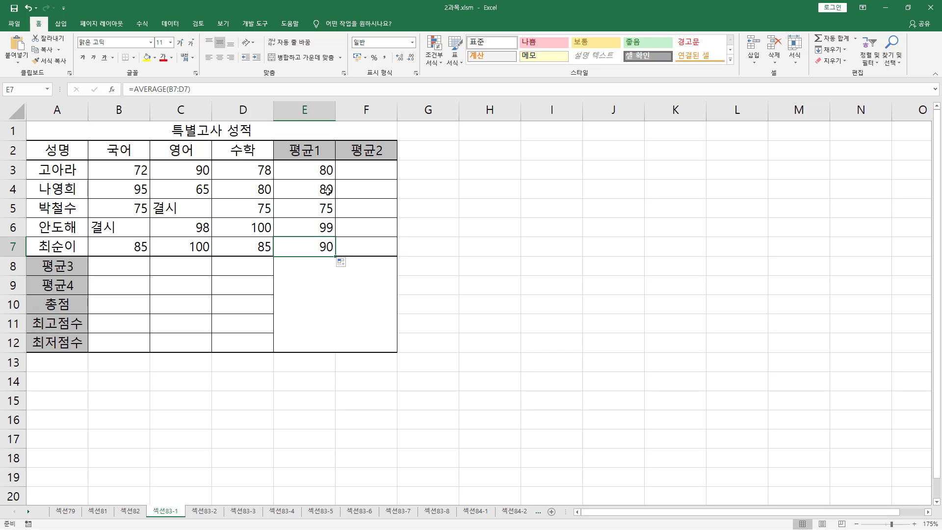
left_click(319, 172)
left_click(319, 187)
left_click(304, 209)
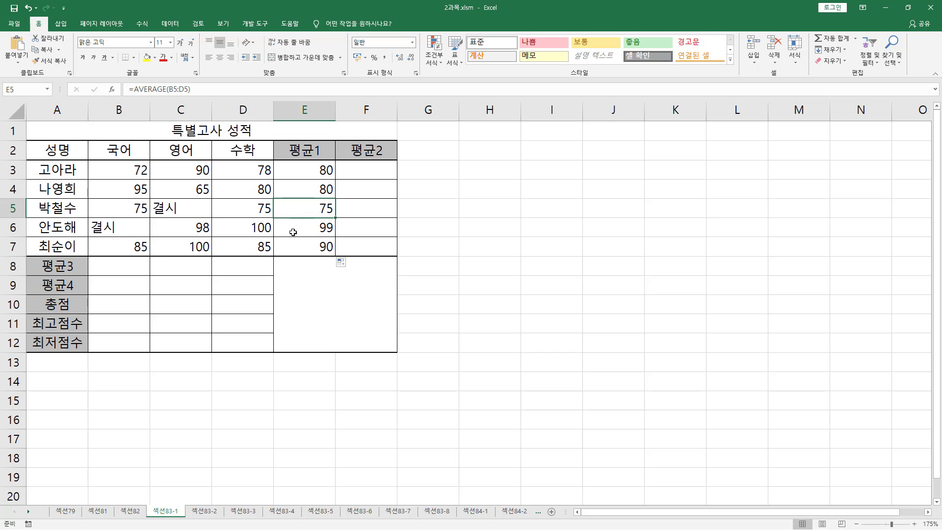
left_click(294, 227)
left_click(295, 245)
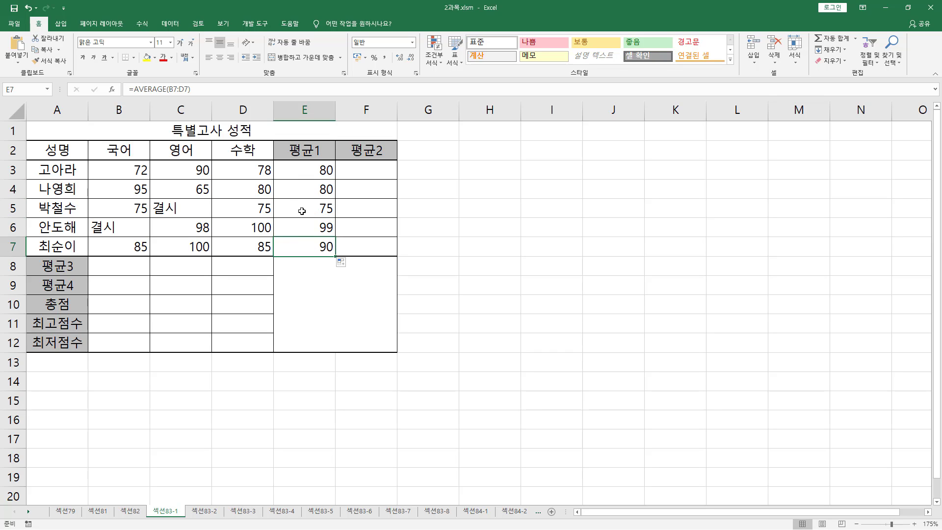
left_click(363, 169)
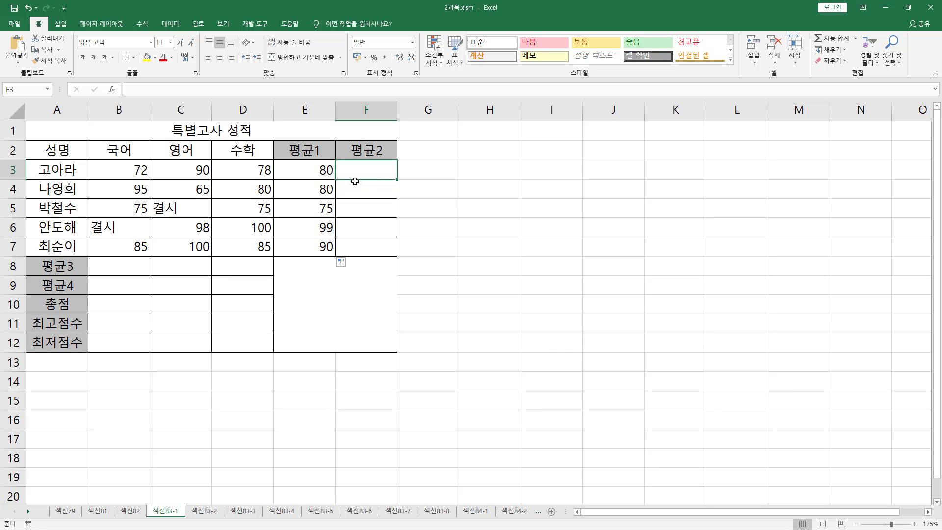
left_click_drag(152, 199, 182, 214)
left_click_drag(88, 219, 127, 233)
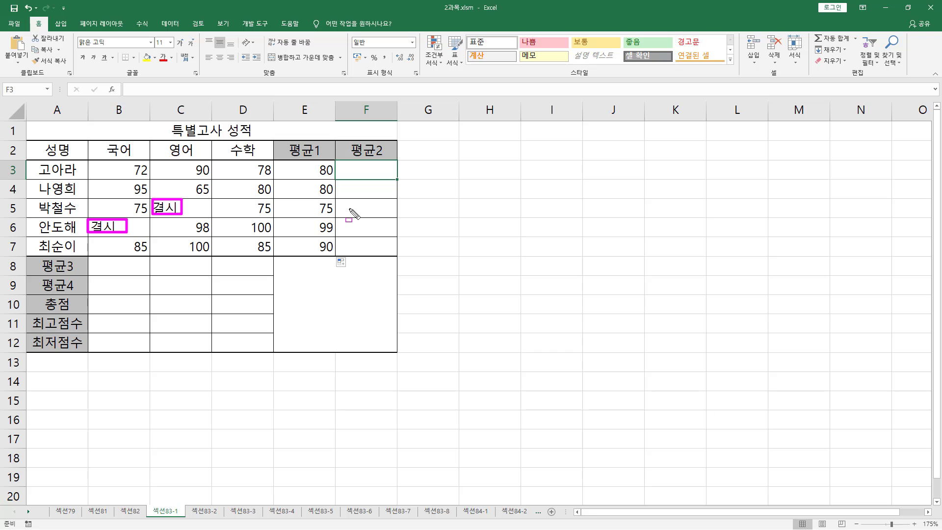
key("Escape")
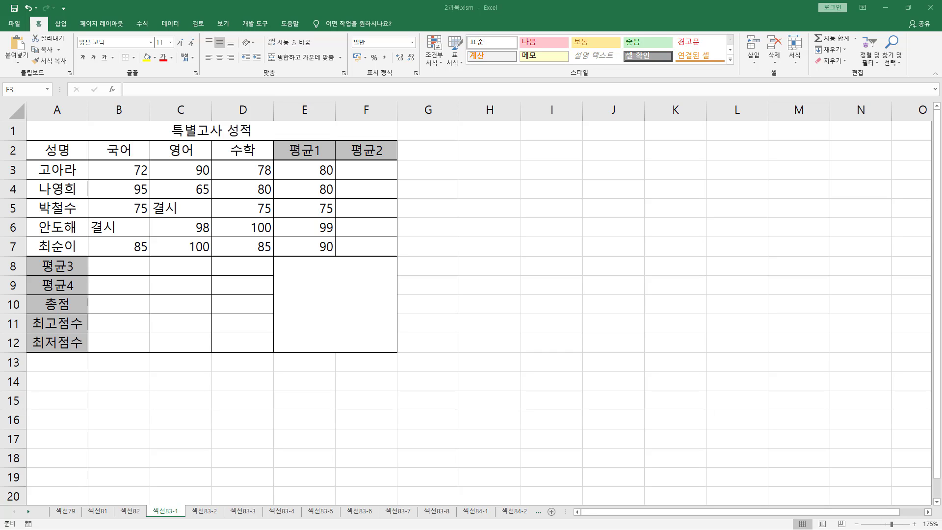
Calculate the first student's 평균2 in cell F3 with the formula =AVERAGEA(B3:D3).
left_click(382, 174)
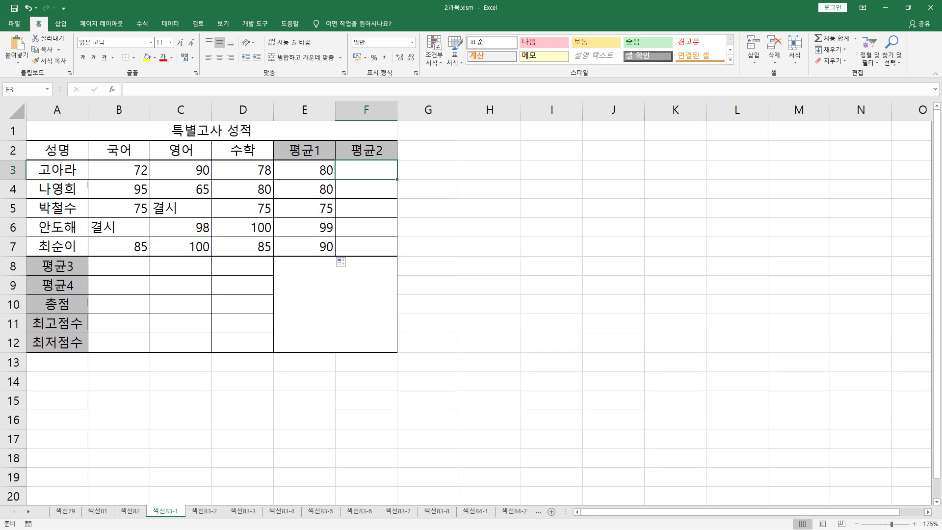
left_click(352, 171)
type("=avera")
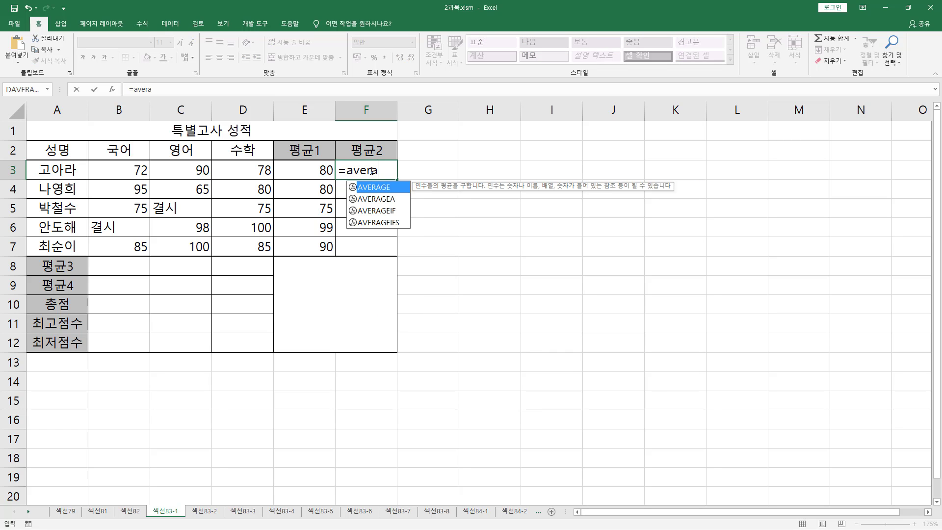
type("gea")
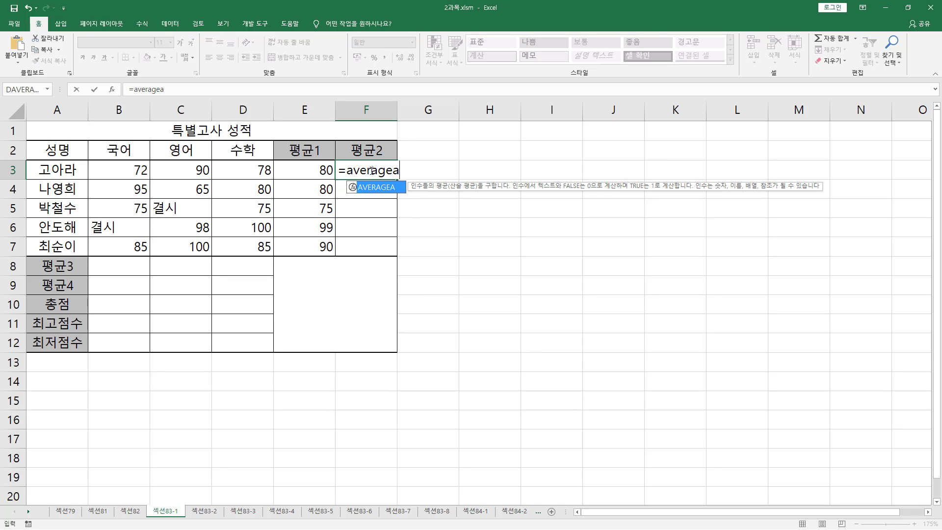
type("(")
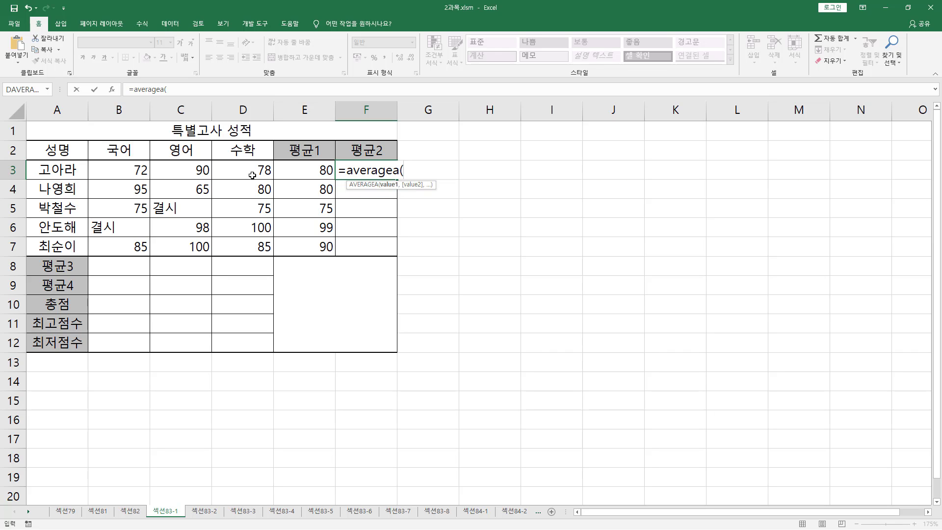
left_click_drag(118, 170, 233, 165)
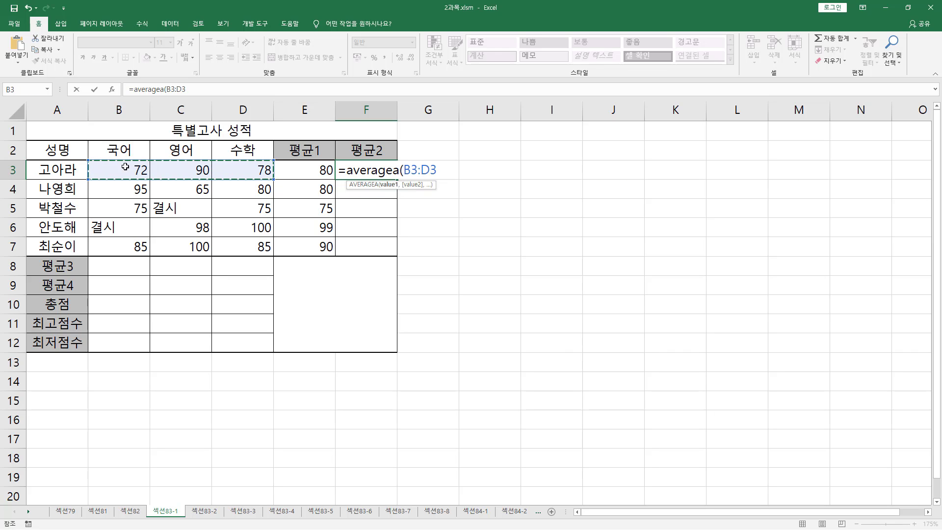
mouse_move(95, 158)
left_mouse_down()
mouse_move(208, 182)
mouse_move(270, 181)
left_mouse_up()
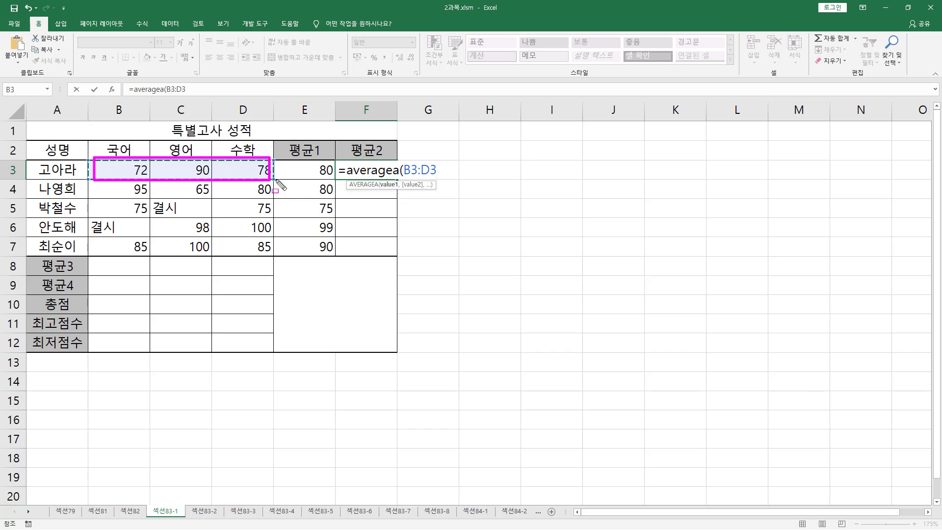
key("Escape")
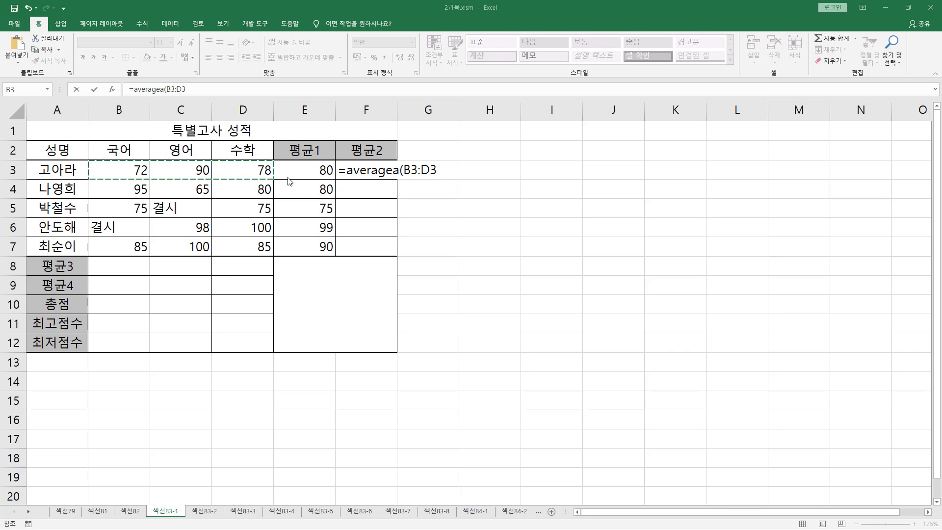
key("Return")
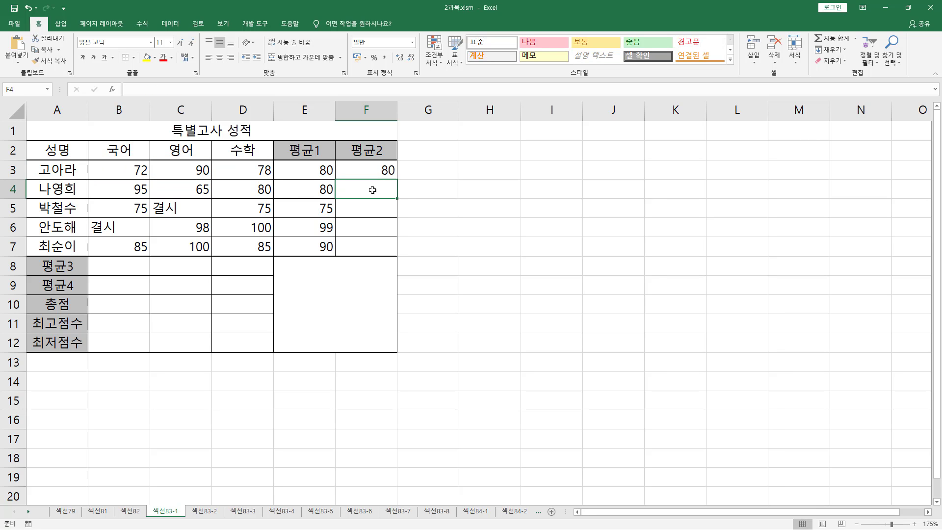
Enter =AVERAGEA(B4:D4) in cell F4 and fill the formula down through F7 for the remaining students.
type("=a")
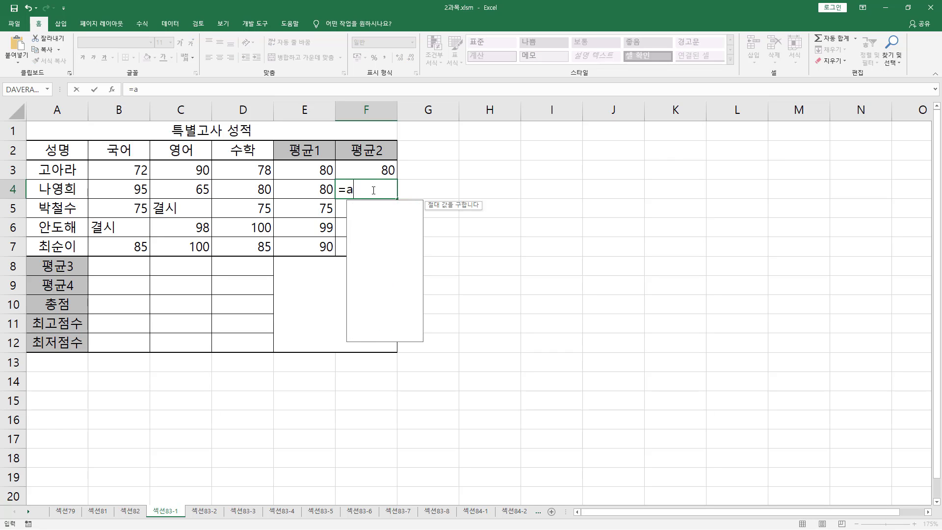
type("veragea")
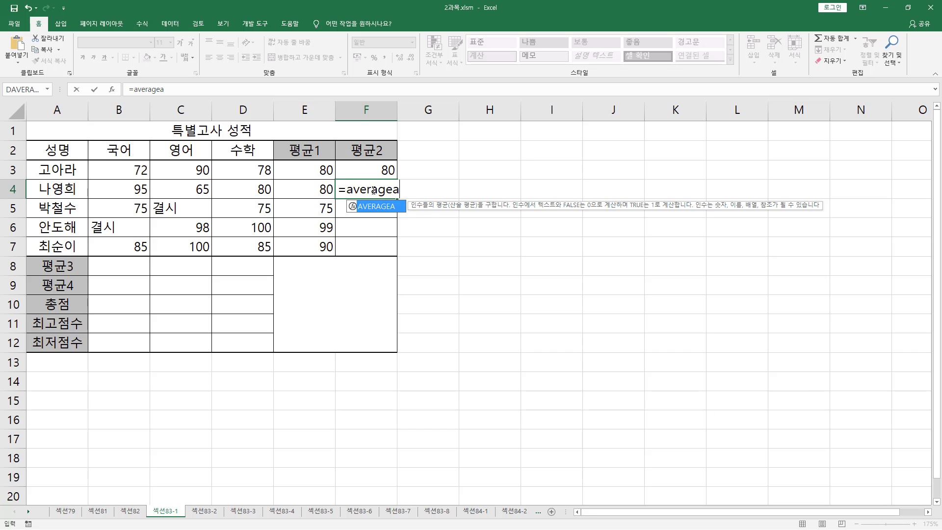
type("(")
left_click_drag(130, 195, 240, 187)
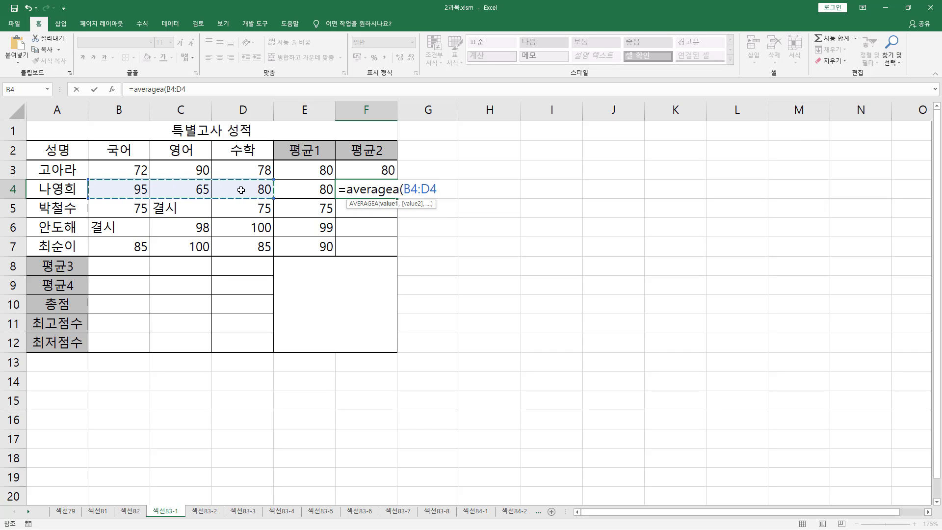
type(")")
key("Return")
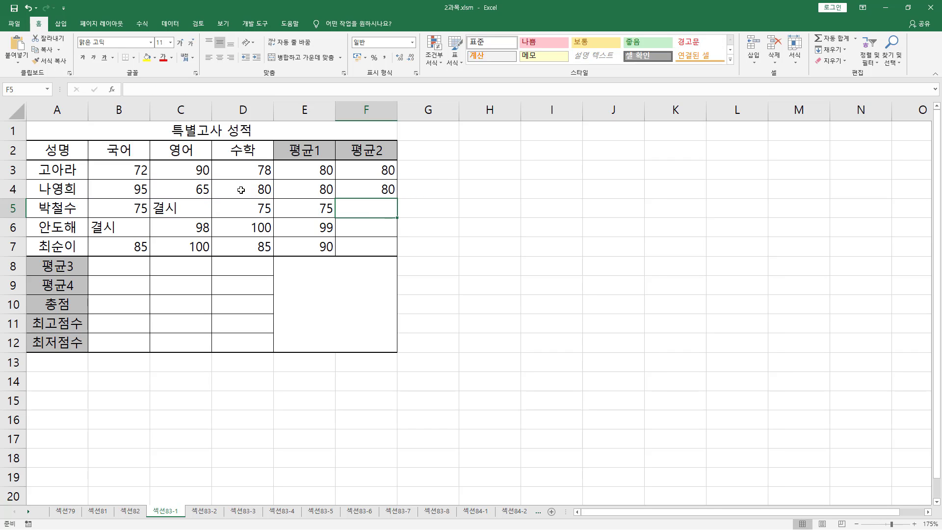
left_click(376, 189)
left_click_drag(397, 199, 391, 251)
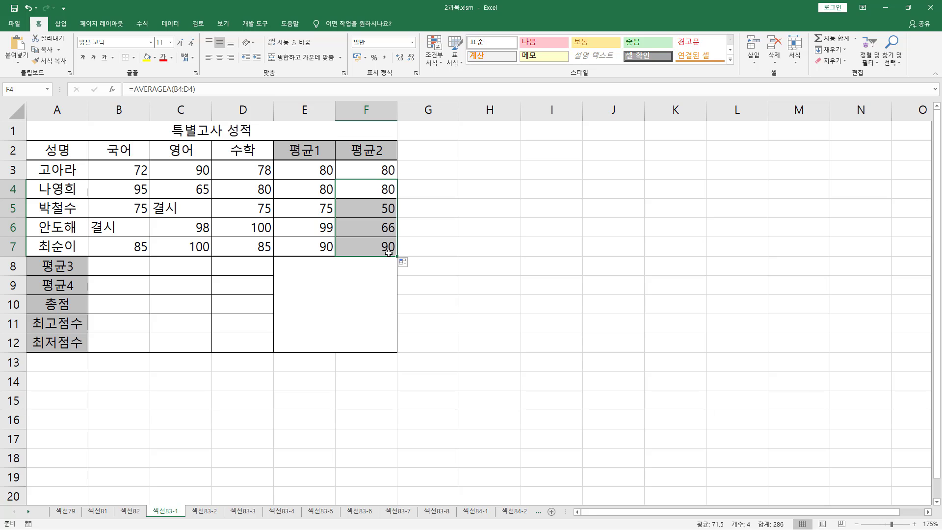
left_click(465, 201)
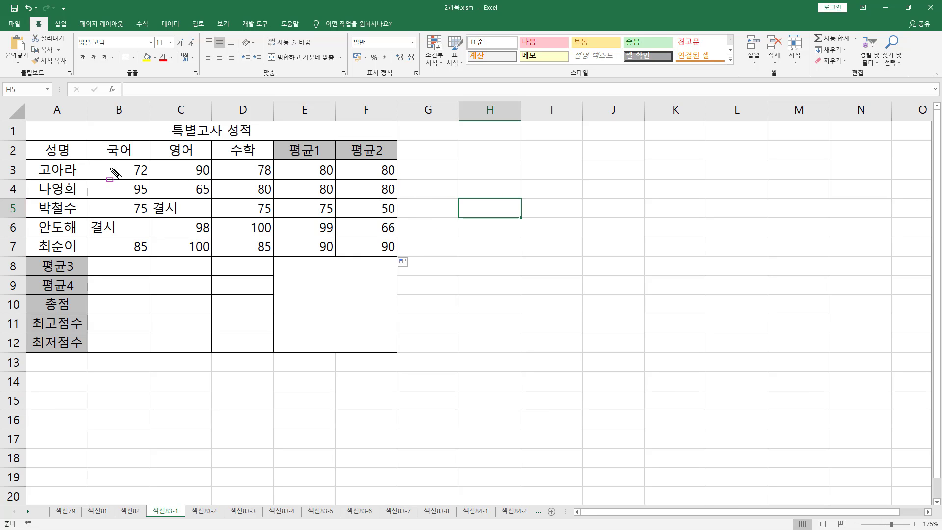
mouse_move(92, 158)
left_mouse_down()
mouse_move(138, 189)
mouse_move(397, 197)
mouse_move(259, 201)
mouse_move(272, 200)
left_mouse_up()
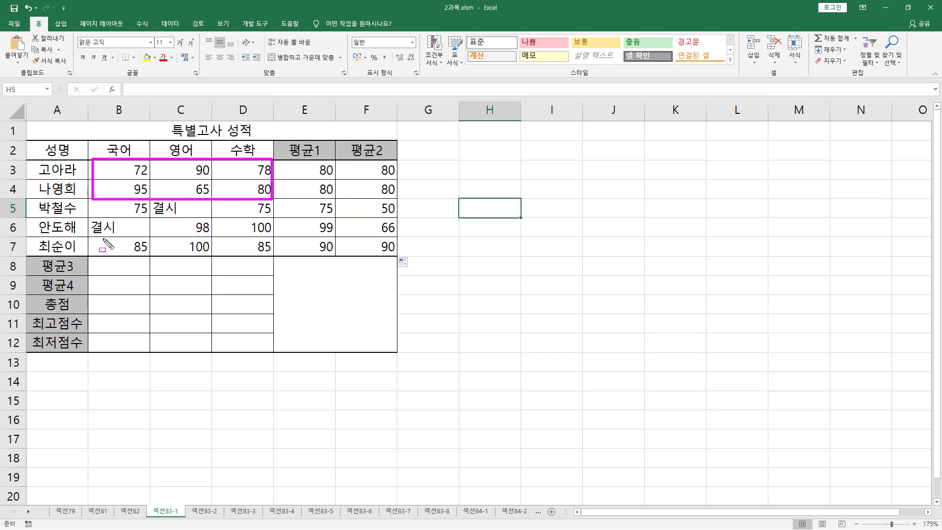
mouse_move(96, 238)
left_mouse_down()
mouse_move(151, 254)
mouse_move(315, 245)
mouse_move(336, 256)
mouse_move(405, 255)
left_mouse_up()
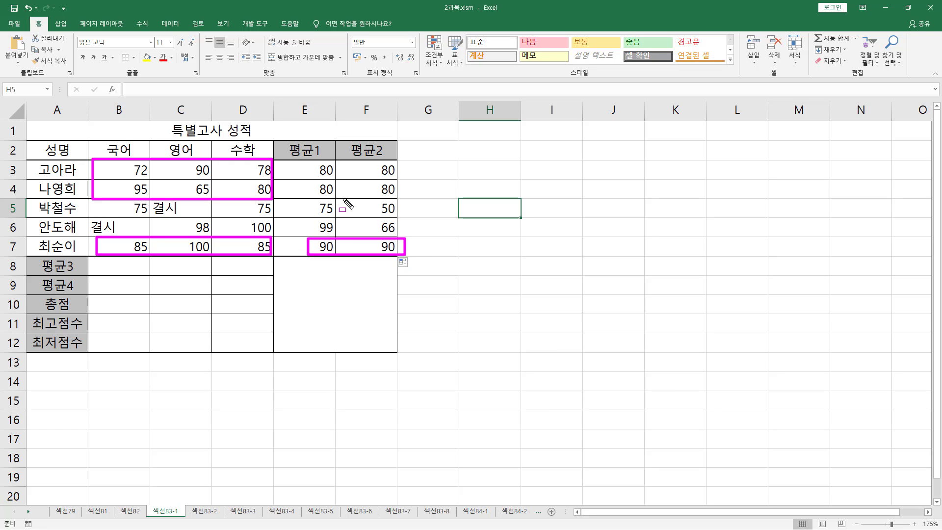
mouse_move(294, 158)
left_mouse_down()
mouse_move(296, 169)
mouse_move(406, 196)
left_mouse_up()
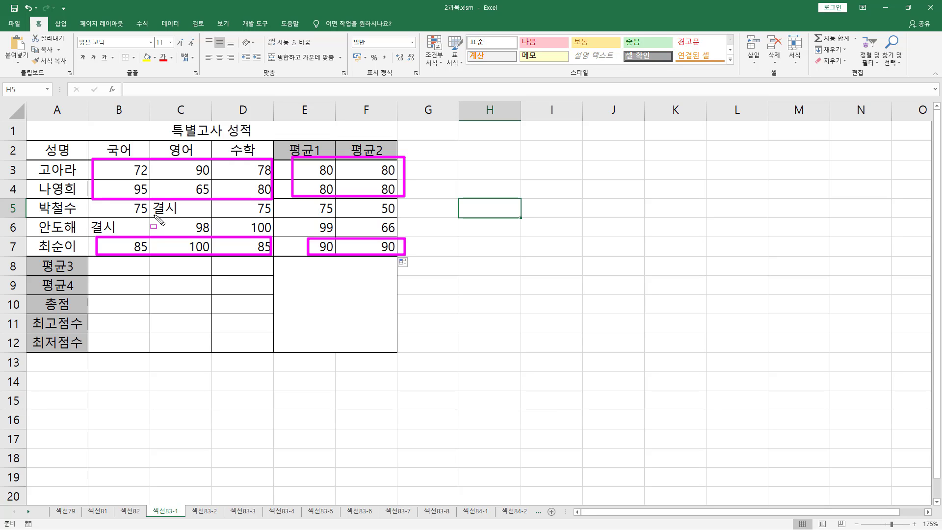
left_click_drag(154, 215, 172, 214)
left_click_drag(91, 235, 112, 235)
mouse_move(370, 199)
left_mouse_down()
mouse_move(387, 207)
mouse_move(406, 240)
left_mouse_up()
left_click_drag(310, 199, 342, 237)
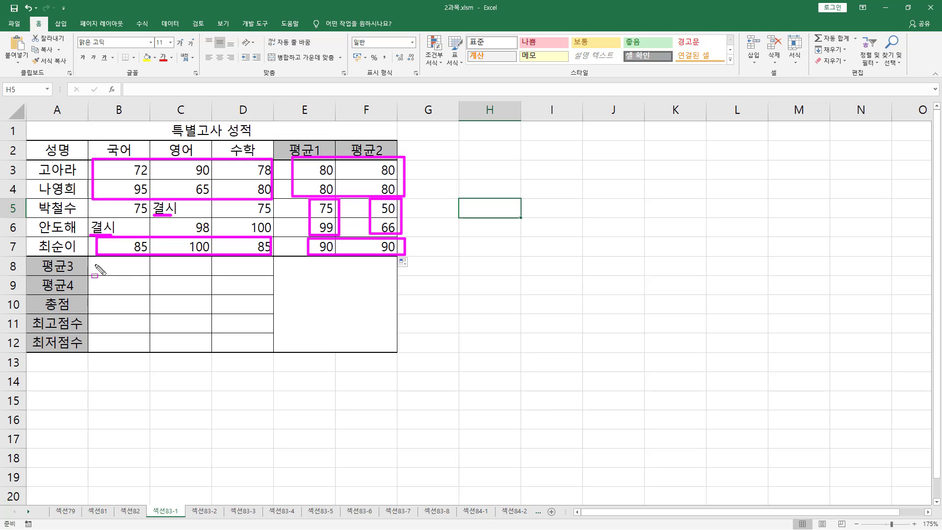
mouse_move(96, 262)
left_mouse_down()
mouse_move(124, 273)
mouse_move(254, 273)
left_mouse_up()
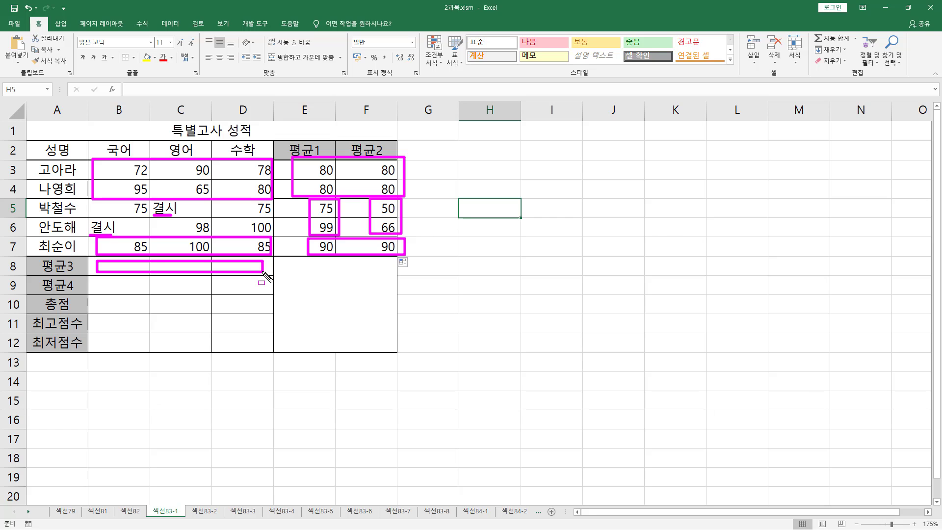
key("Escape")
left_click_drag(101, 260, 132, 270)
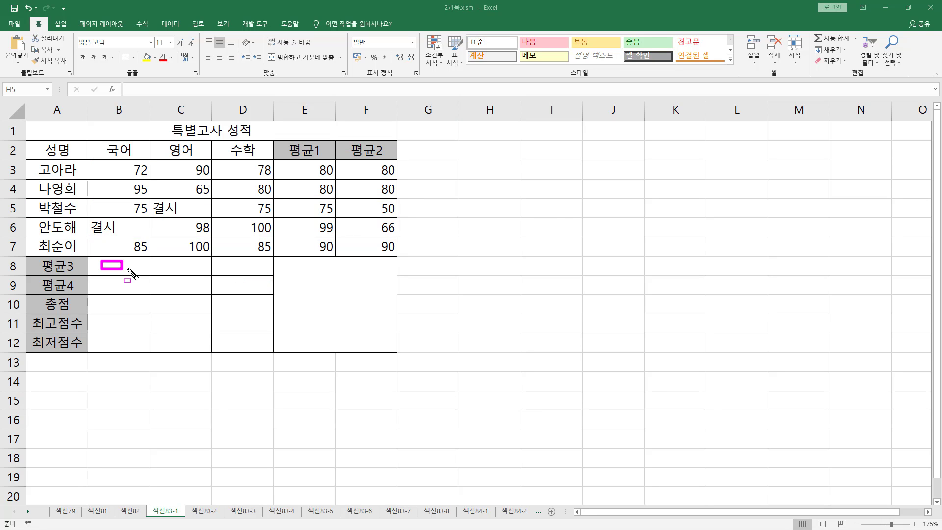
mouse_move(95, 165)
left_mouse_down()
mouse_move(147, 253)
mouse_move(199, 272)
left_mouse_up()
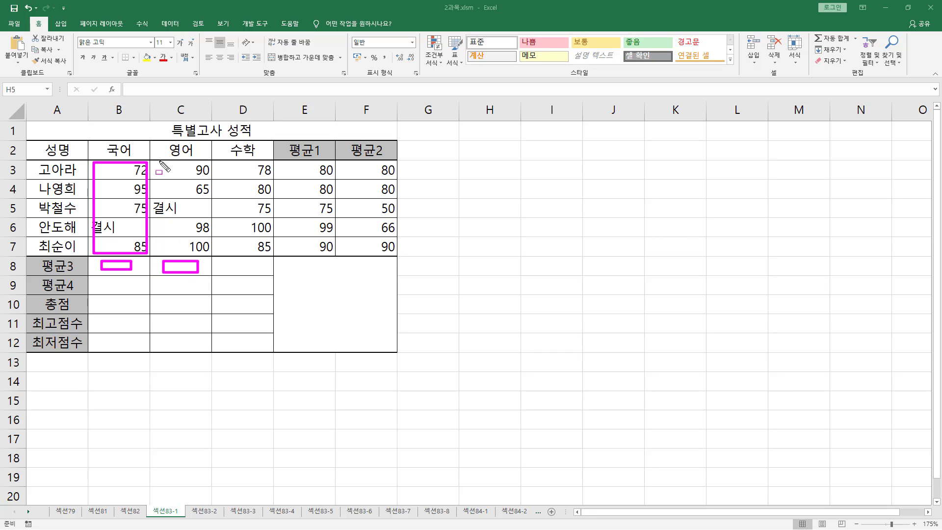
mouse_move(159, 161)
left_mouse_down()
mouse_move(209, 234)
mouse_move(209, 251)
mouse_move(260, 273)
left_mouse_up()
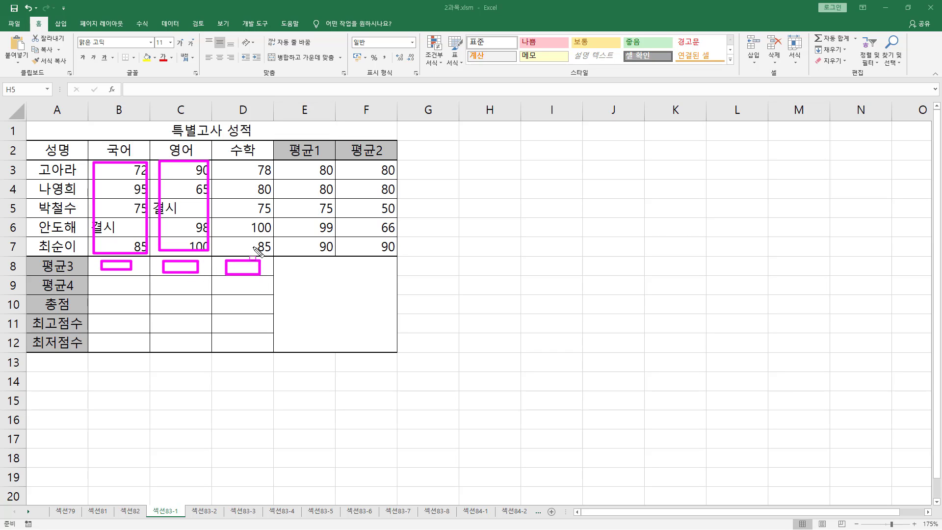
left_click_drag(235, 162, 273, 251)
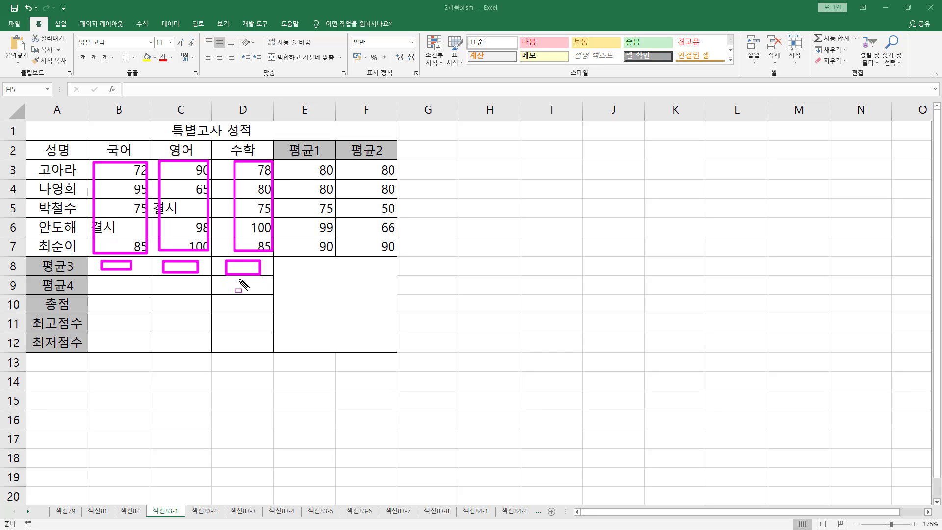
key("e")
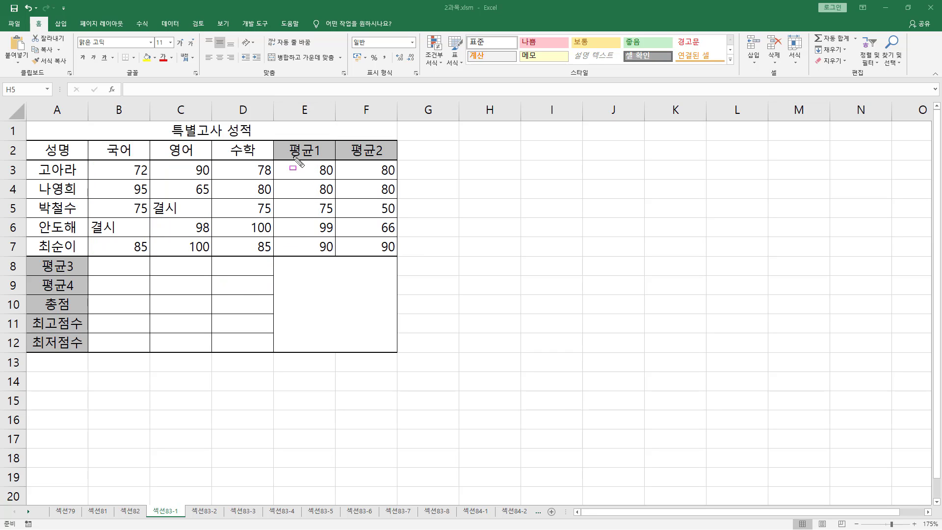
mouse_move(295, 157)
left_mouse_down()
mouse_move(286, 164)
mouse_move(339, 260)
left_mouse_up()
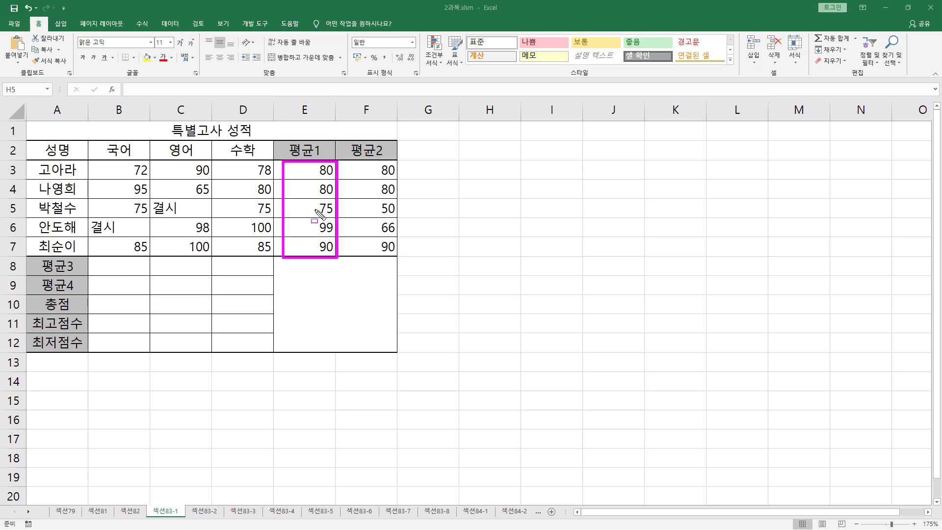
mouse_move(104, 214)
left_mouse_down()
mouse_move(275, 199)
mouse_move(335, 201)
mouse_move(335, 216)
left_mouse_up()
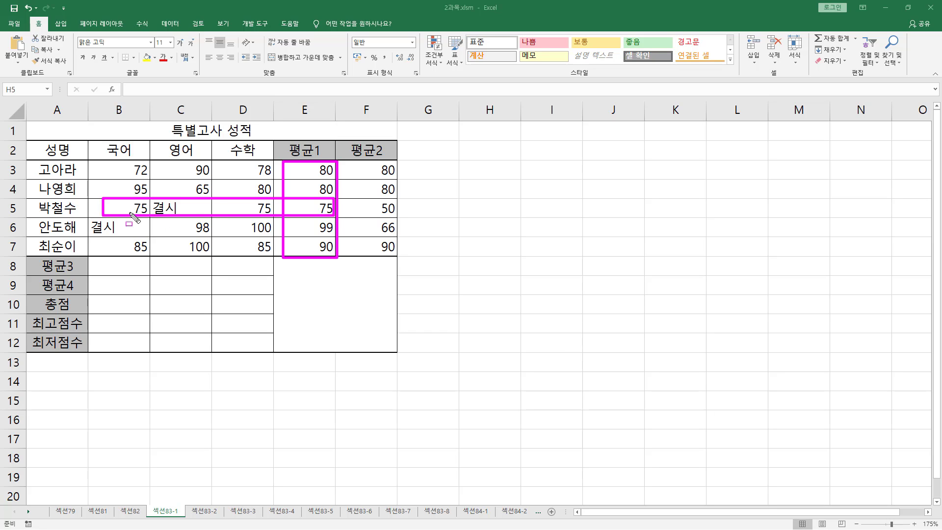
left_click_drag(95, 208, 335, 208)
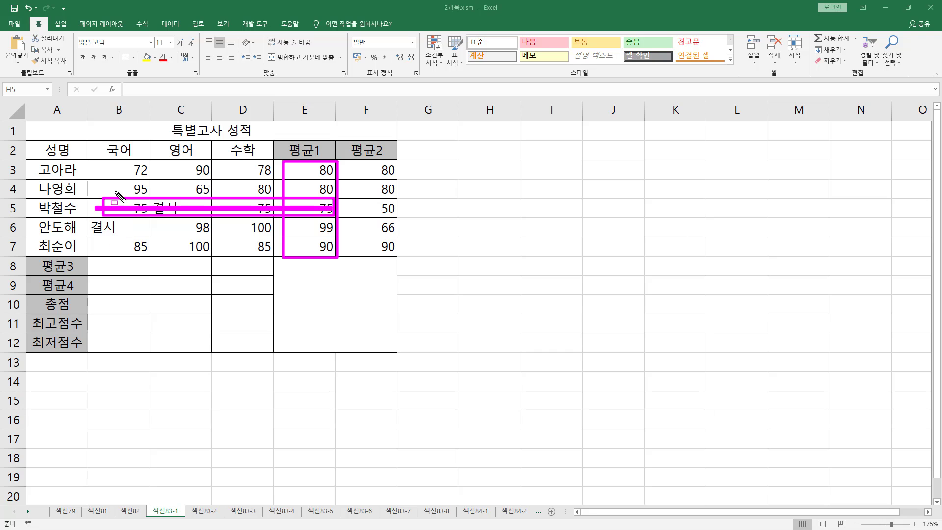
mouse_move(99, 264)
left_mouse_down()
mouse_move(140, 274)
mouse_move(169, 258)
mouse_move(200, 270)
left_mouse_up()
mouse_move(220, 265)
left_mouse_down()
mouse_move(254, 263)
mouse_move(256, 271)
left_mouse_up()
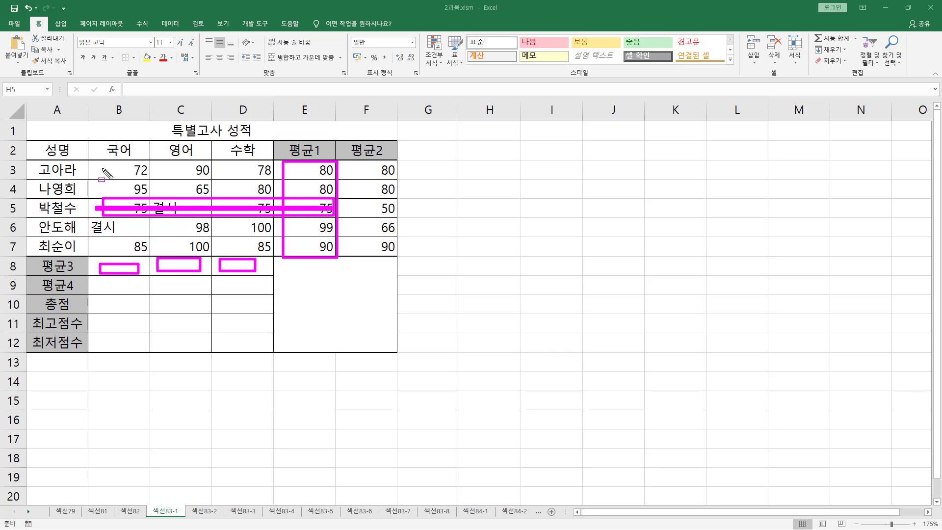
mouse_move(101, 167)
left_mouse_down()
mouse_move(100, 185)
mouse_move(142, 253)
left_mouse_up()
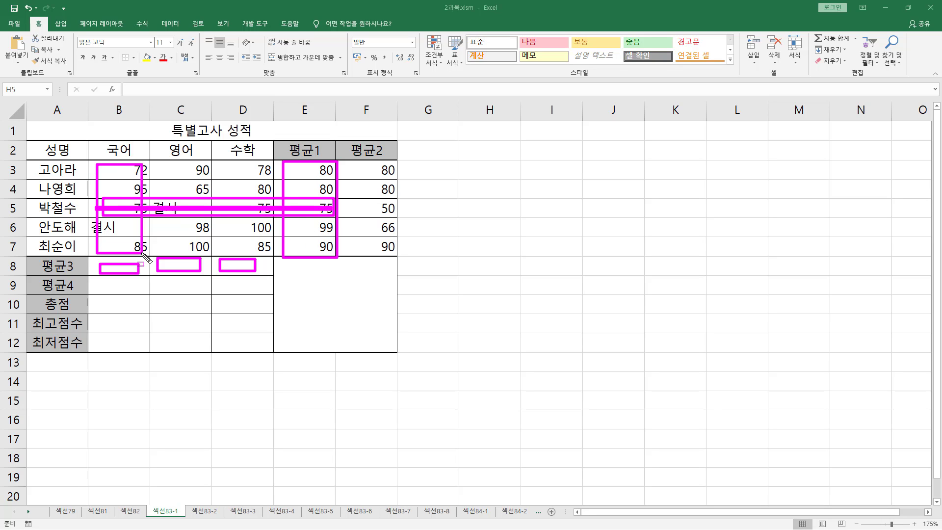
key("Escape")
Calculate the 국어 평균3 in cell B8 with the formula =AVERAGEIF(E3:E7,">=80",B3:B7).
left_click(138, 266)
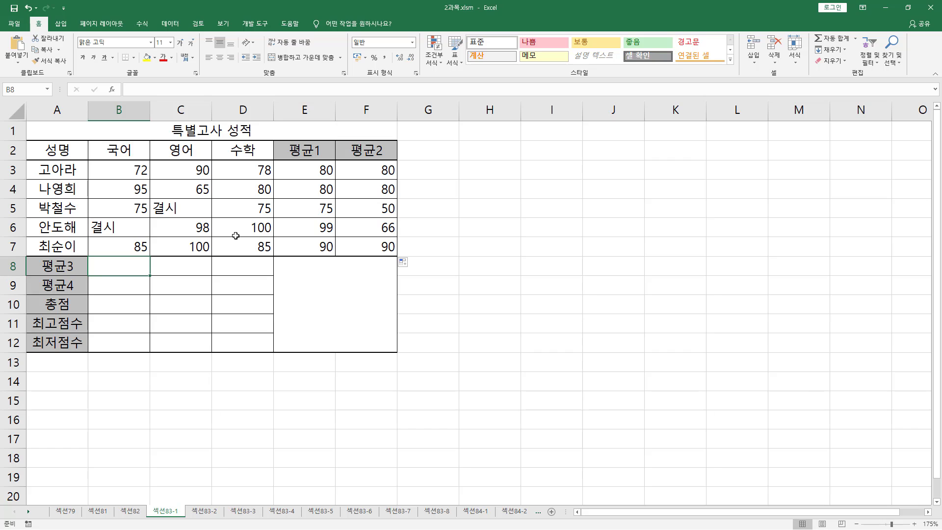
type("=average")
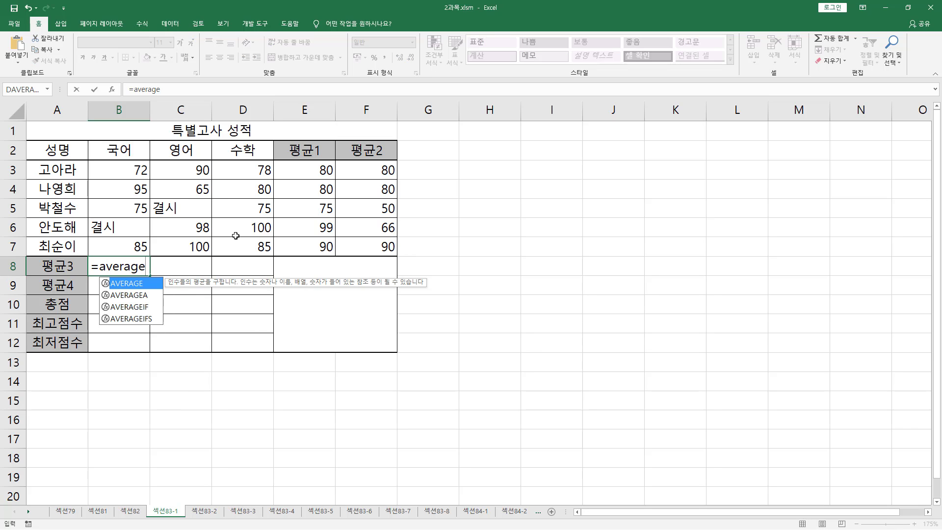
type("if(")
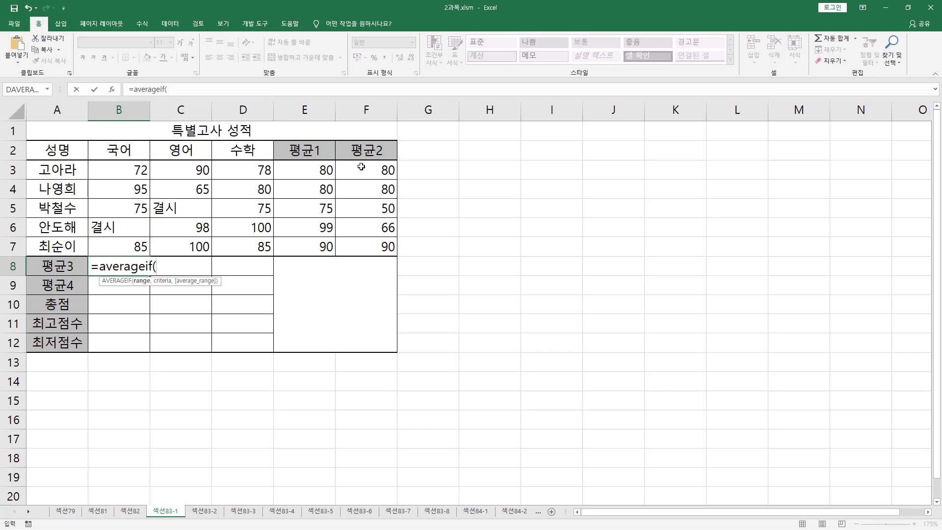
left_click_drag(314, 169, 301, 246)
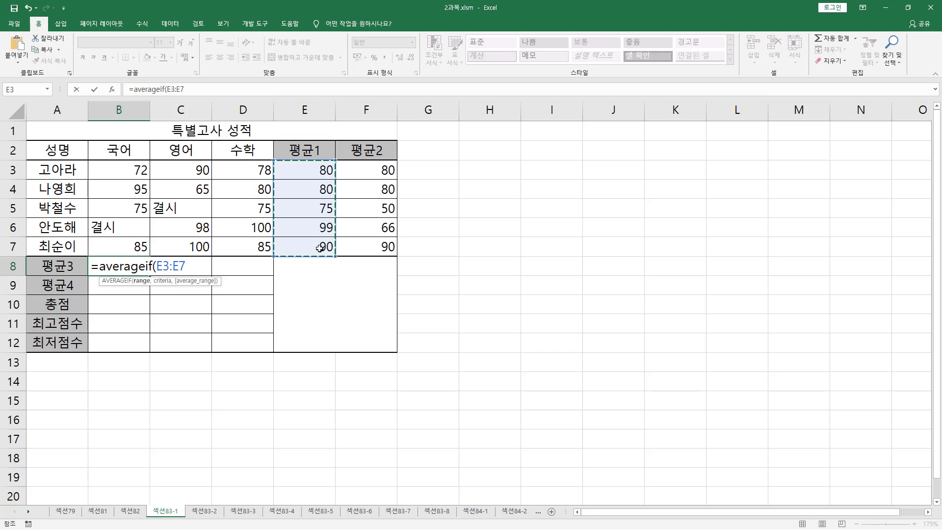
type(",")
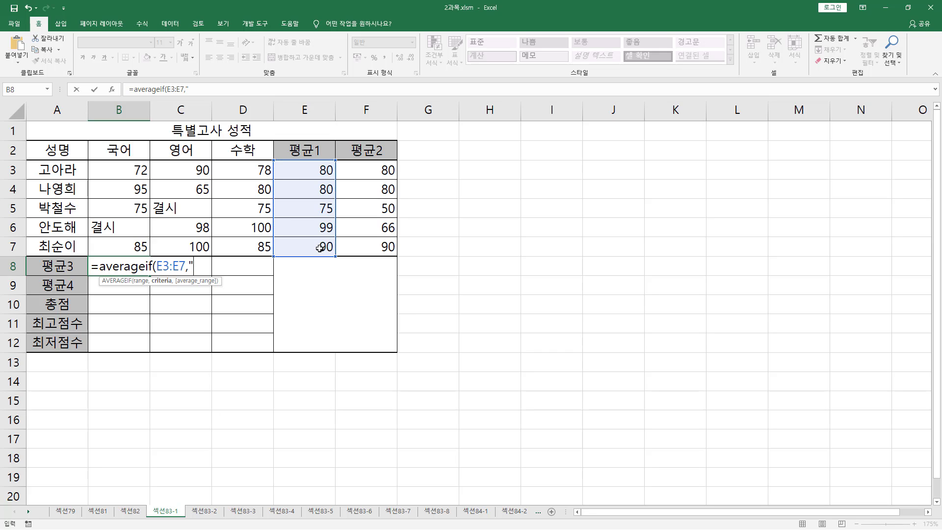
type("\">=80\",")
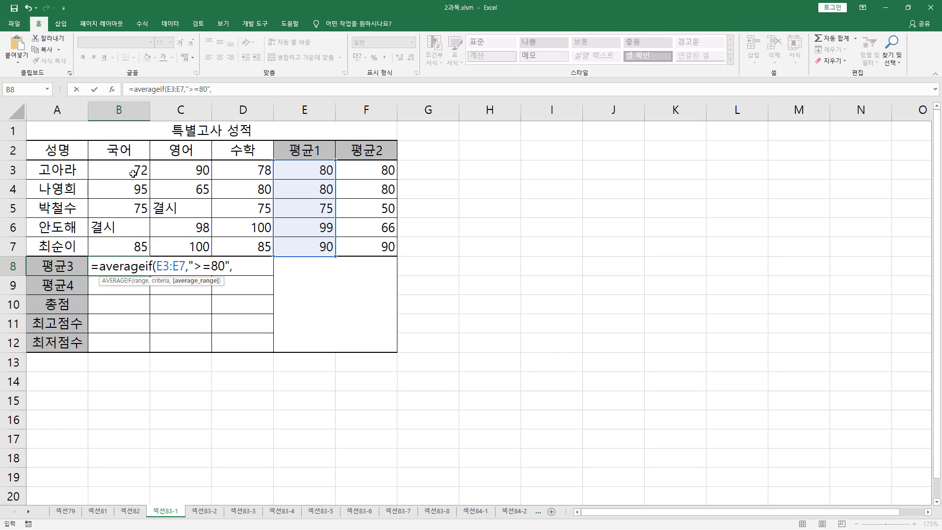
left_click_drag(133, 173, 129, 245)
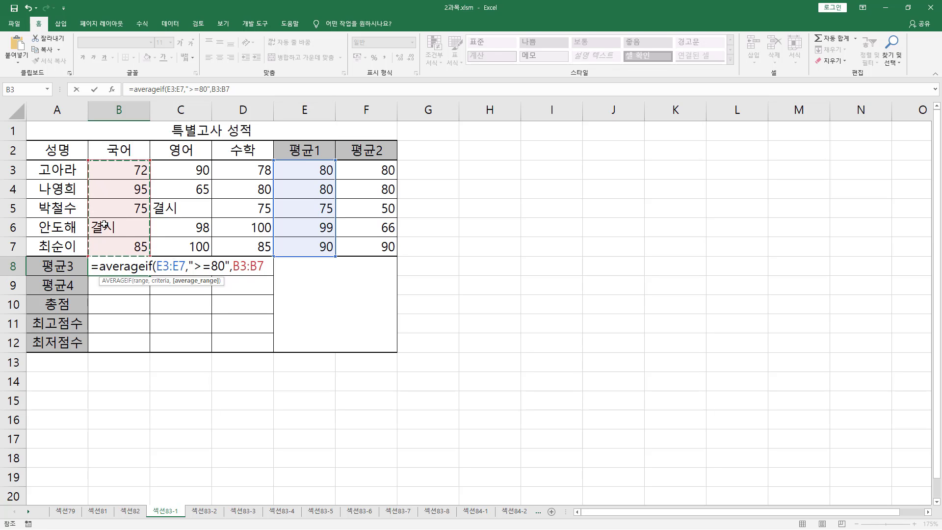
key("Return")
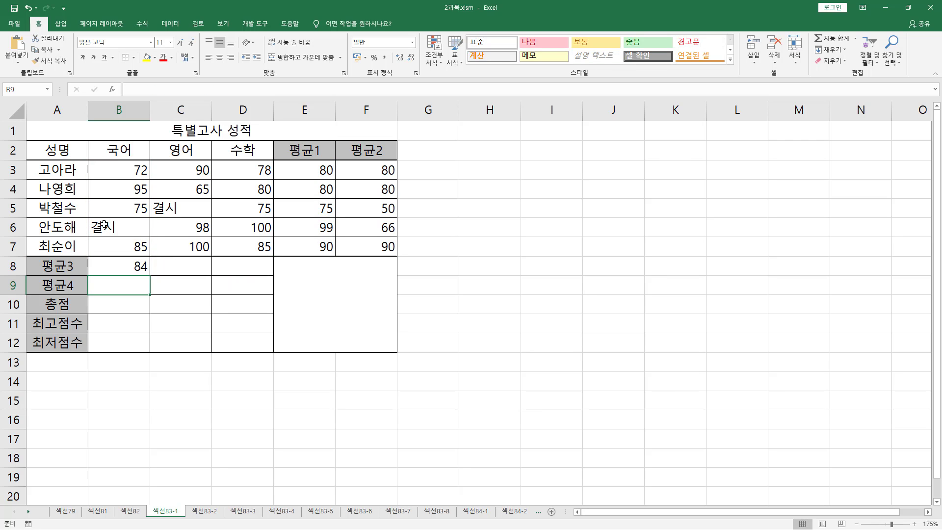
Review the condition range, criterion and average range of the AVERAGEIF formula in cell B8, leaving it unedited.
left_click(138, 269)
key("F2")
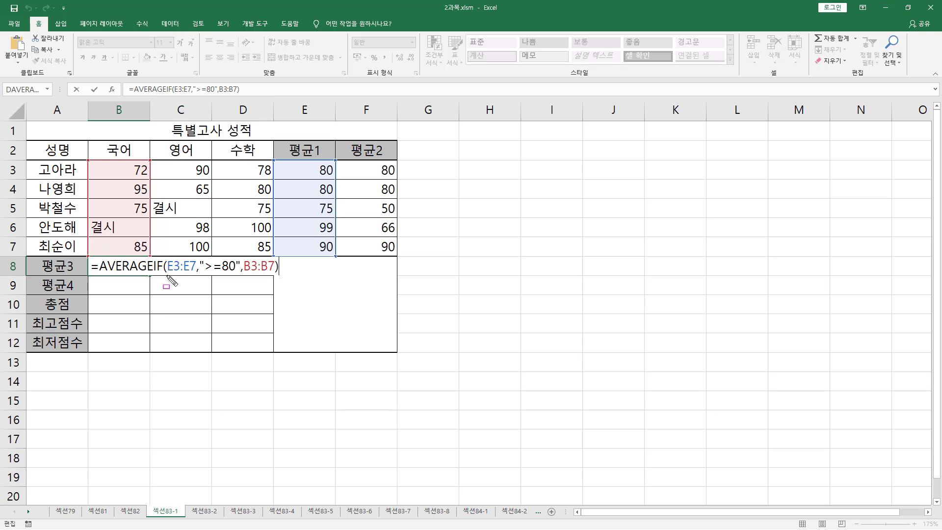
left_click_drag(165, 274, 196, 276)
mouse_move(166, 275)
left_mouse_down()
mouse_move(197, 256)
mouse_move(233, 272)
left_mouse_up()
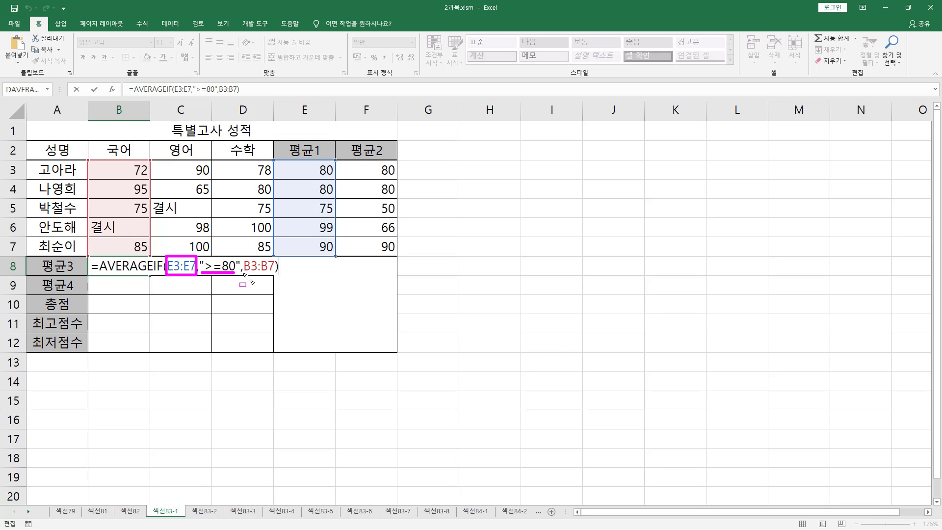
left_click_drag(242, 273, 271, 274)
left_click_drag(96, 159, 149, 254)
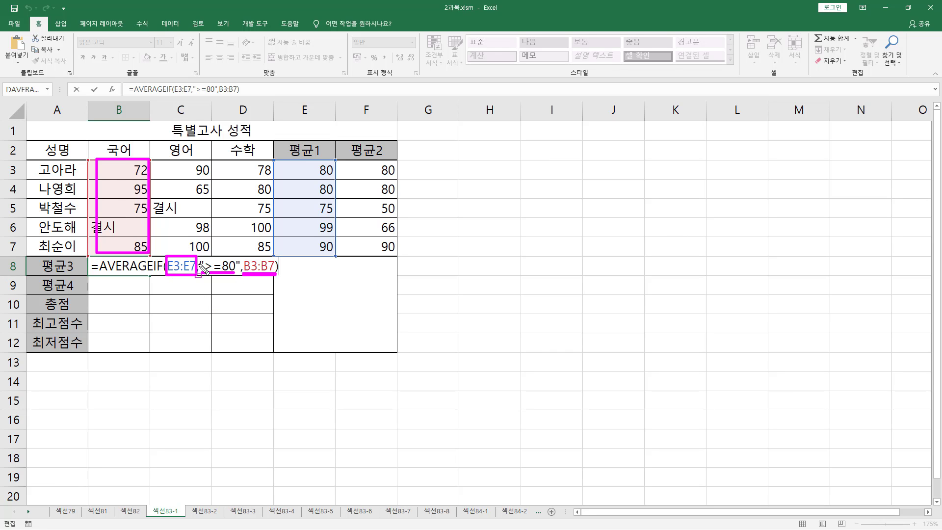
key("Escape")
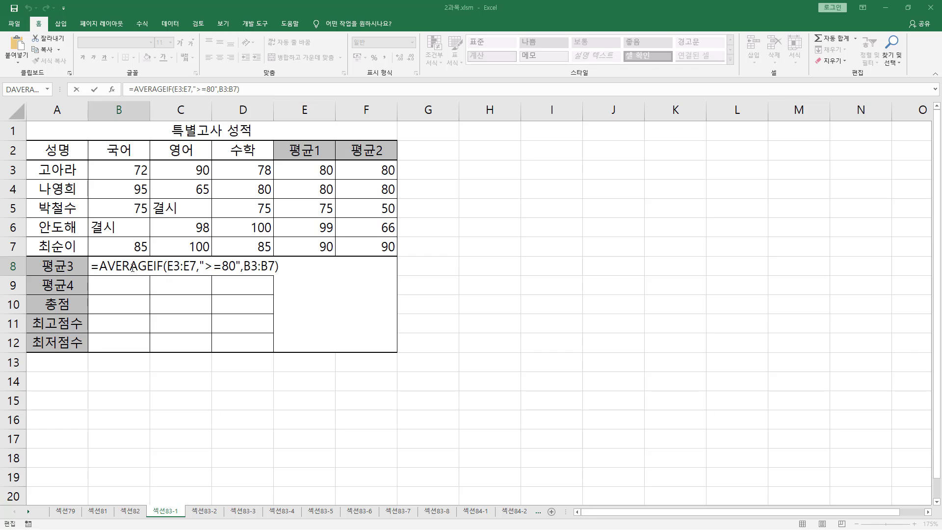
left_click(134, 271)
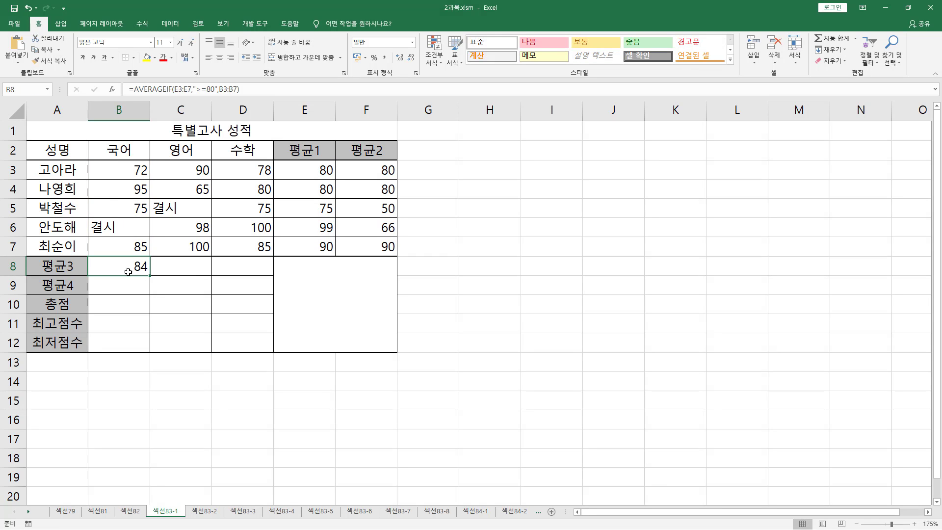
Calculate the 영어 평균3 separately in cell C8 with the formula =AVERAGEIF(E3:E7,">=80",C3:C7).
left_click(174, 269)
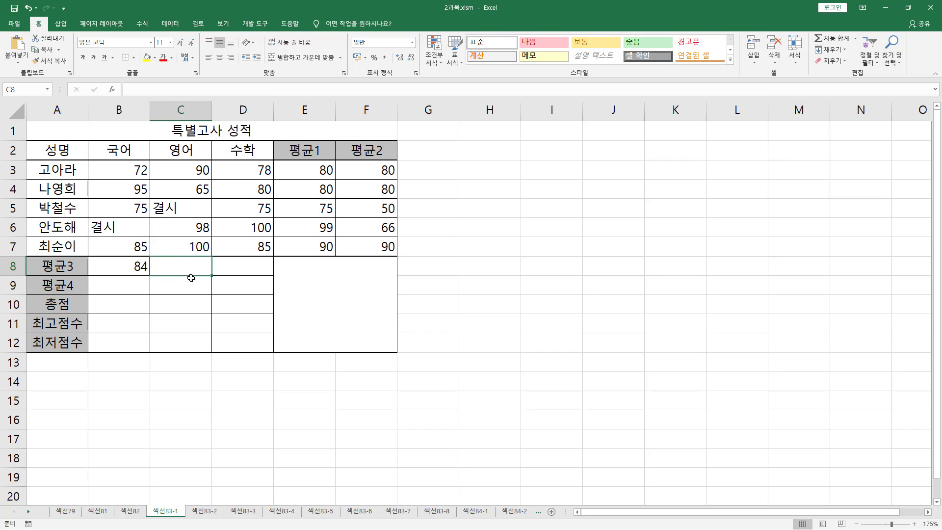
type("=a")
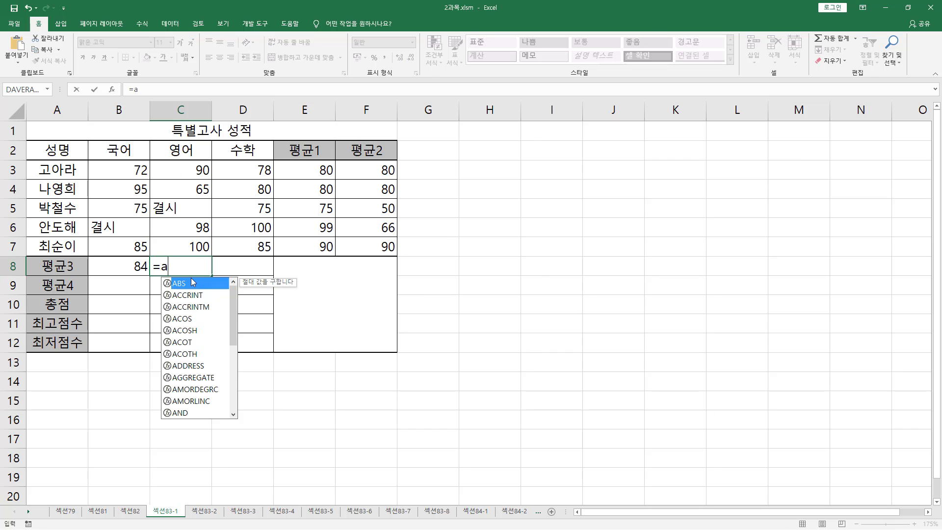
type("verage")
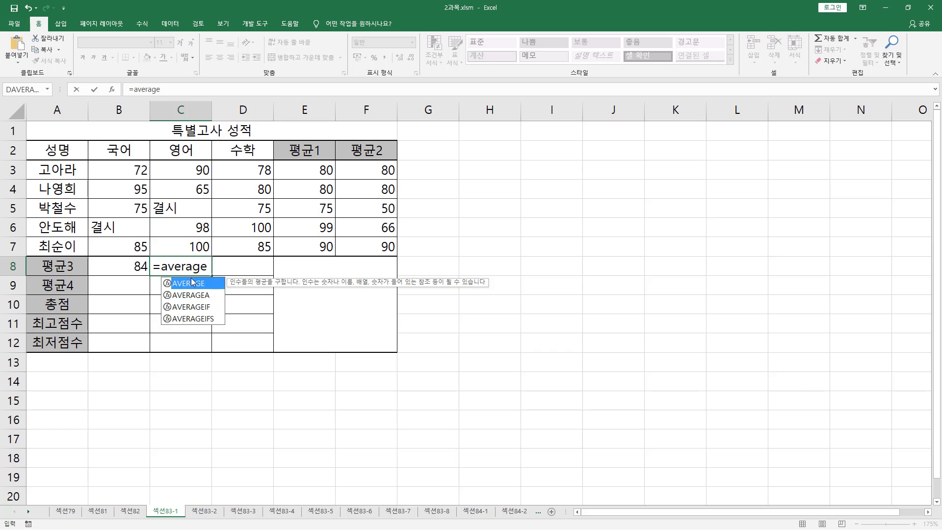
type("if(")
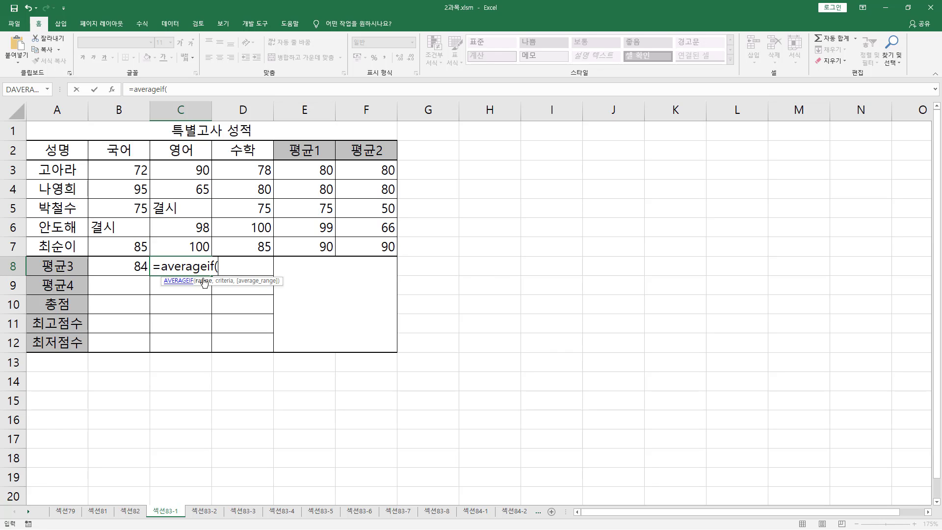
left_click_drag(303, 173, 313, 251)
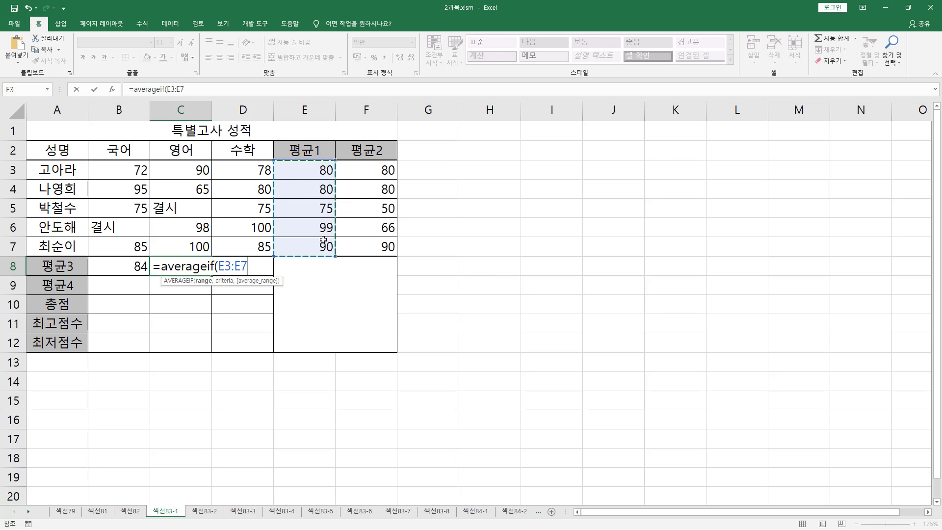
type(",")
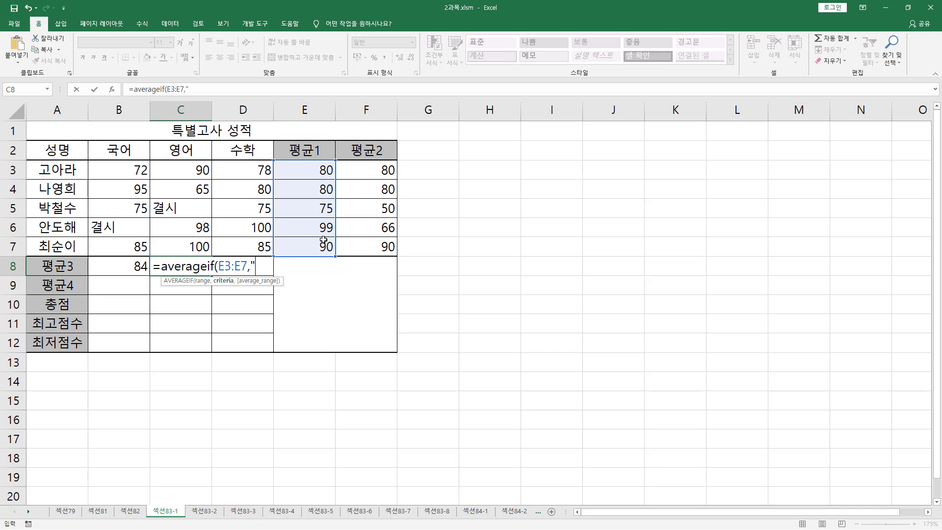
type("\">=80\",")
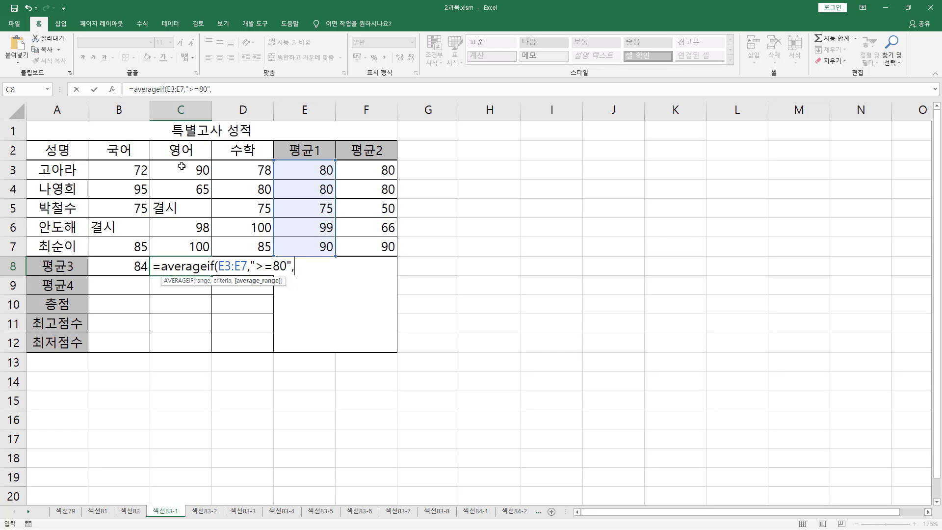
left_click_drag(181, 166, 190, 246)
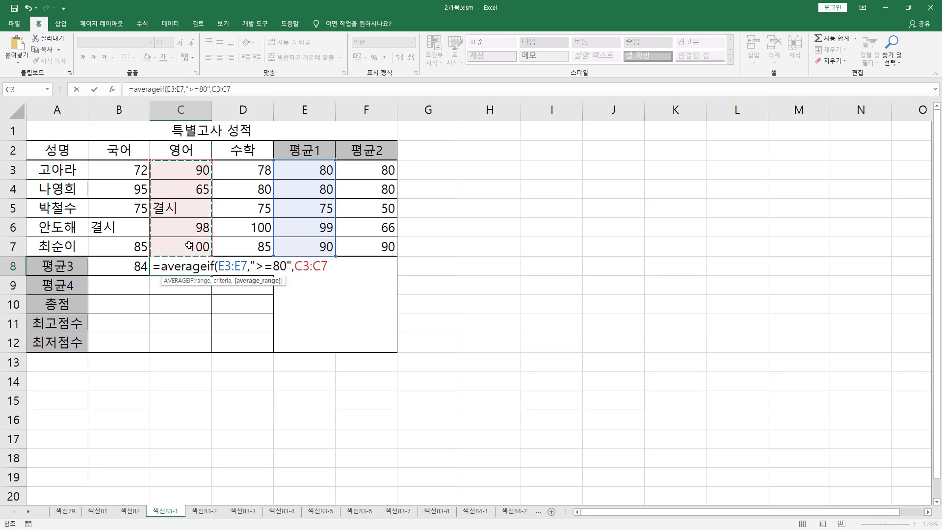
type(")")
key("Return")
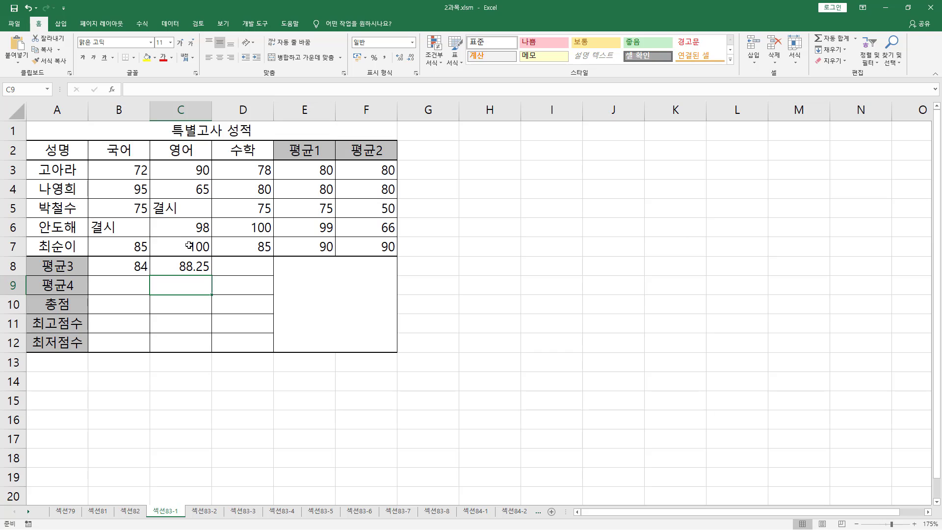
Clear the separately entered 영어 평균3 formula from cell C8.
left_click(170, 266)
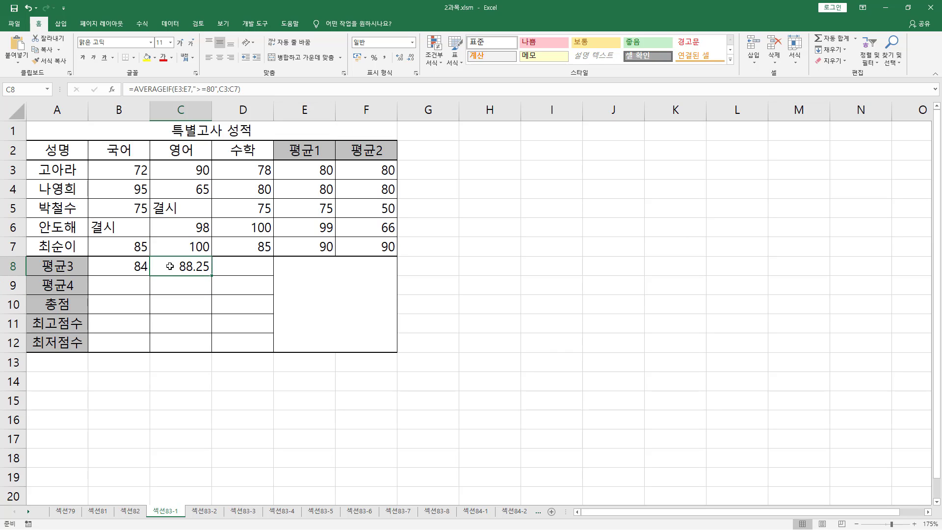
left_click(238, 263)
left_click(194, 266)
key("Delete")
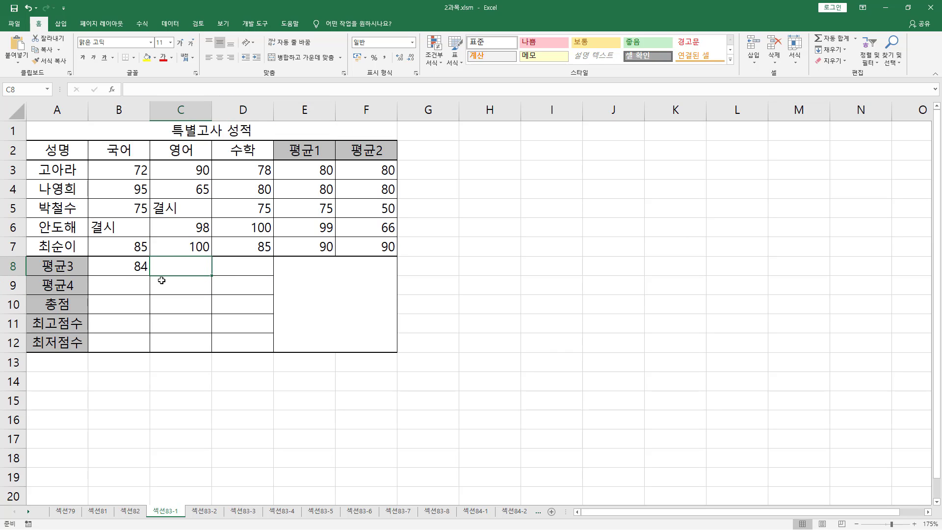
Fill the 평균3 formula from cell B8 across through D8 for 영어 and 수학.
left_click(137, 270)
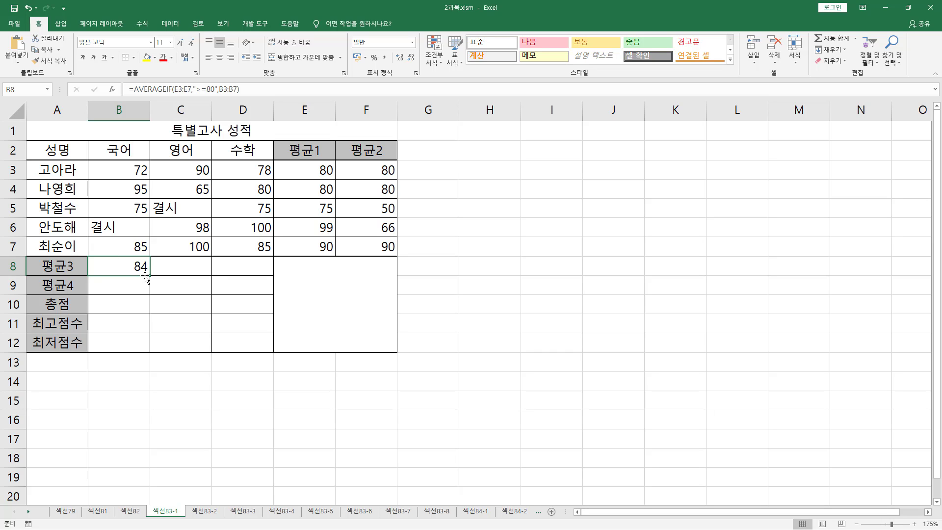
left_click_drag(151, 276, 262, 274)
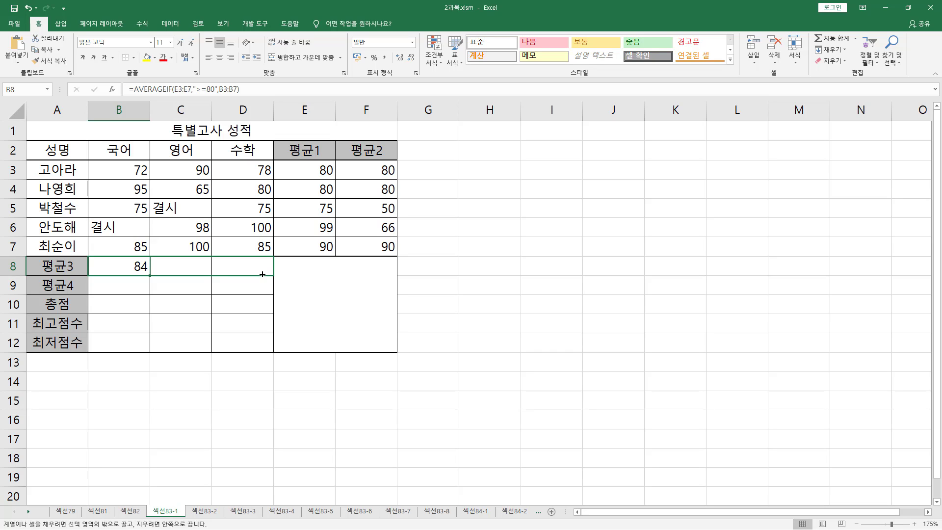
left_click_drag(262, 274, 263, 274)
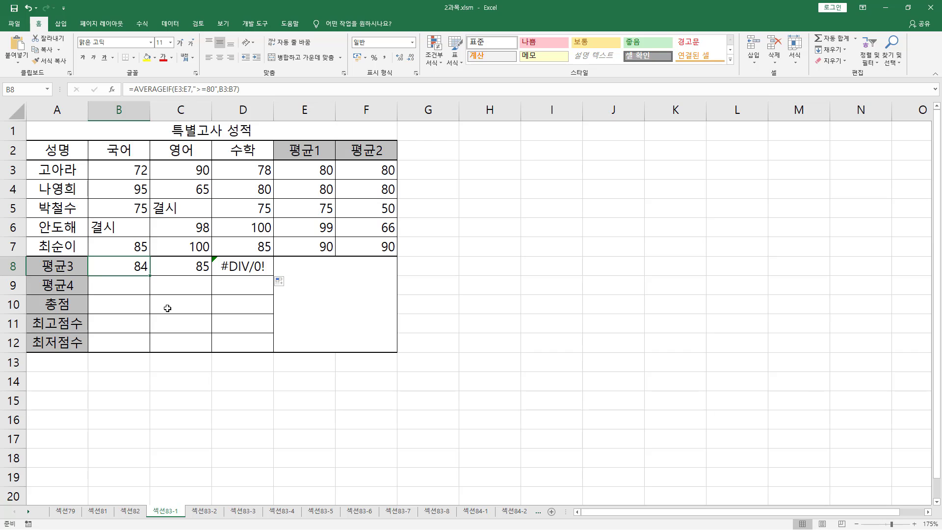
Examine the cell references in the B8 AVERAGEIF formula and compare the filled 평균3 results across B8 to D8.
left_click(144, 266)
key("F2")
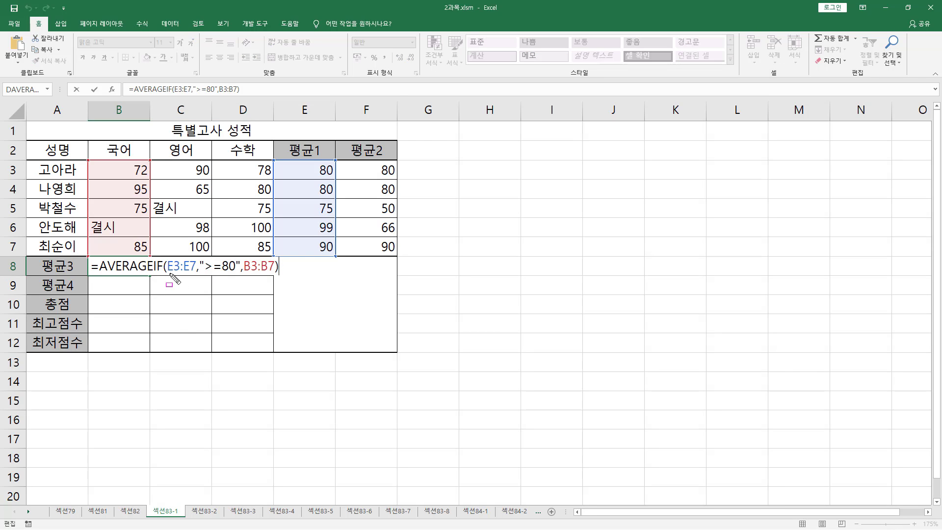
left_click_drag(167, 273, 195, 273)
left_click_drag(277, 160, 336, 256)
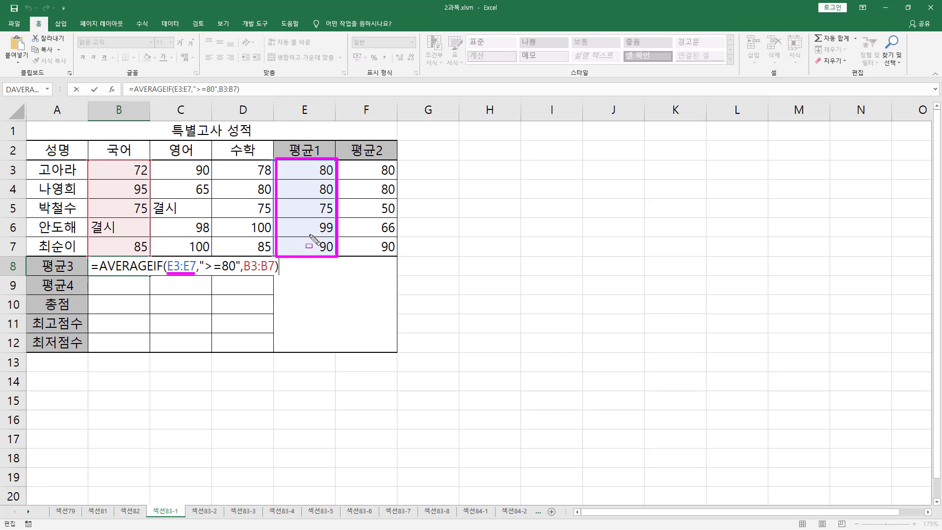
left_click_drag(206, 273, 234, 273)
mouse_move(113, 166)
left_mouse_down()
mouse_move(143, 268)
mouse_move(155, 262)
left_mouse_up()
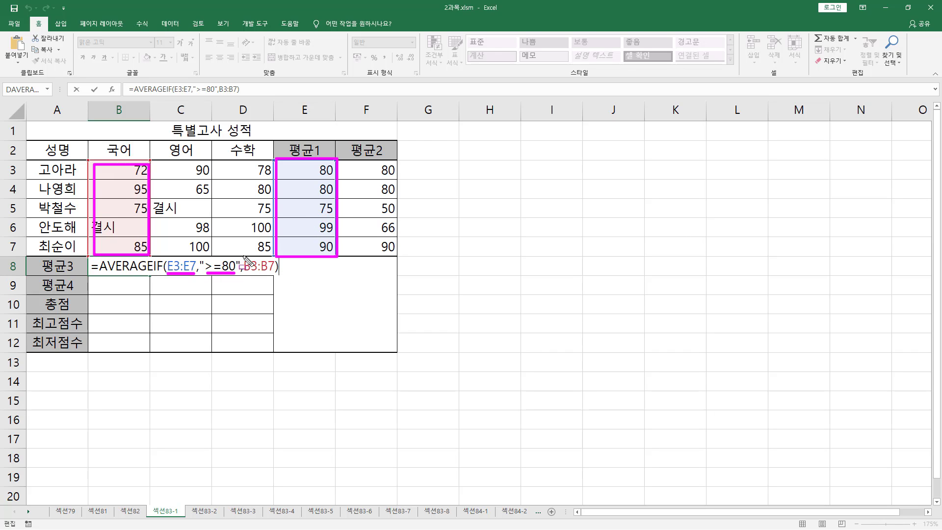
key("Escape")
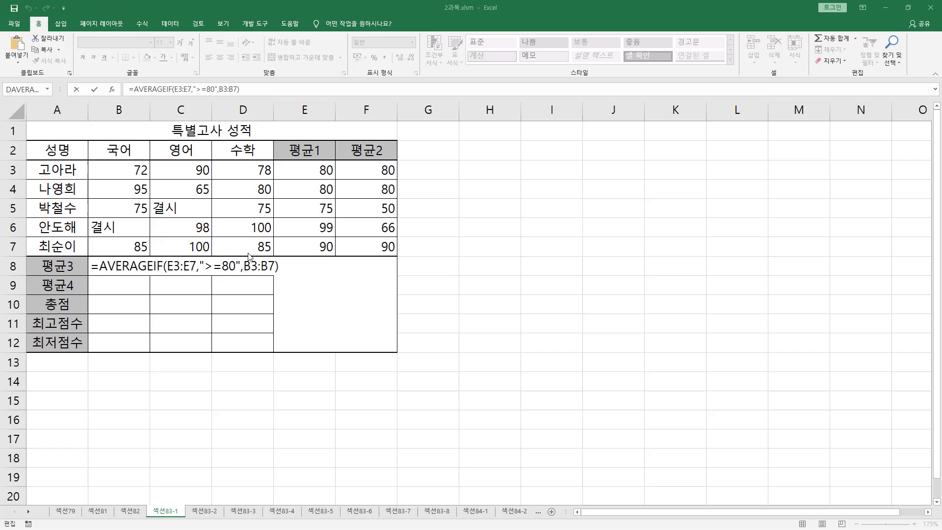
left_click(138, 278)
key("Escape")
key("ctrl+alt+d")
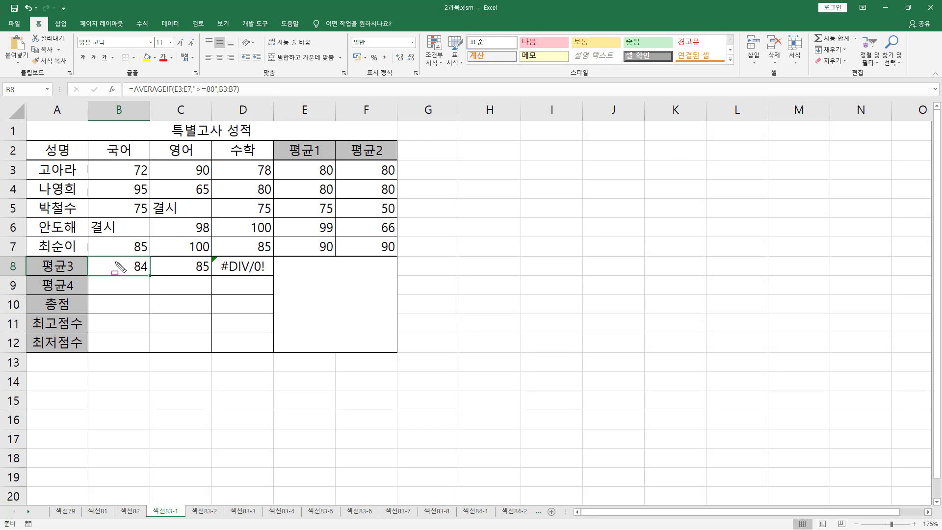
mouse_move(106, 256)
left_mouse_down()
mouse_move(147, 273)
mouse_move(248, 277)
left_mouse_up()
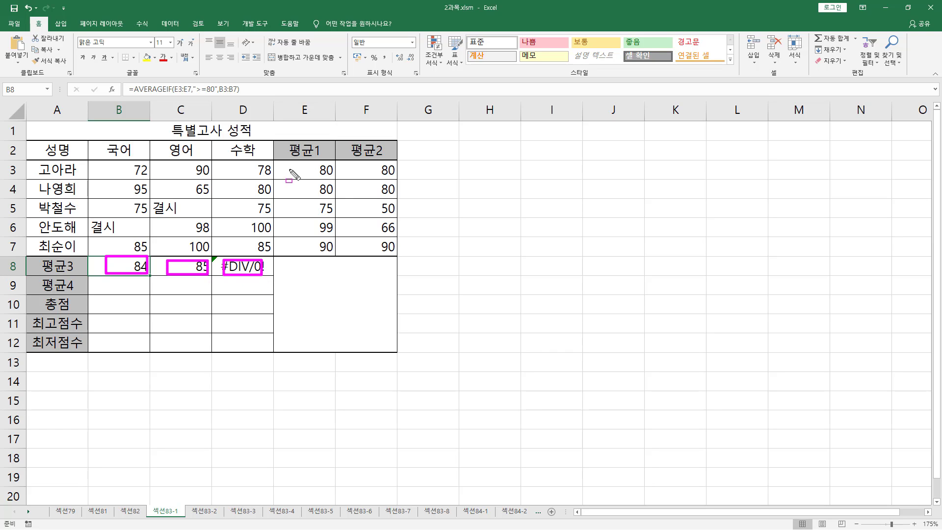
left_click_drag(297, 162, 336, 256)
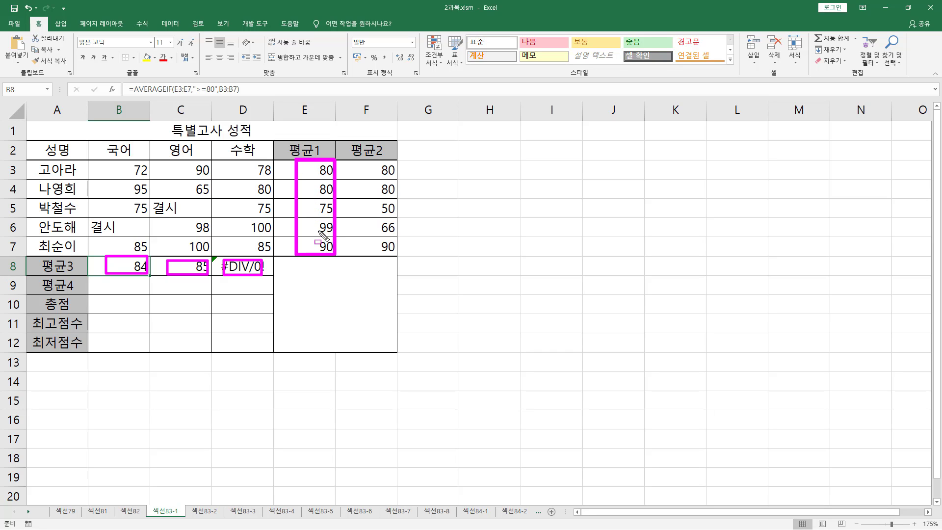
left_click_drag(105, 267, 252, 278)
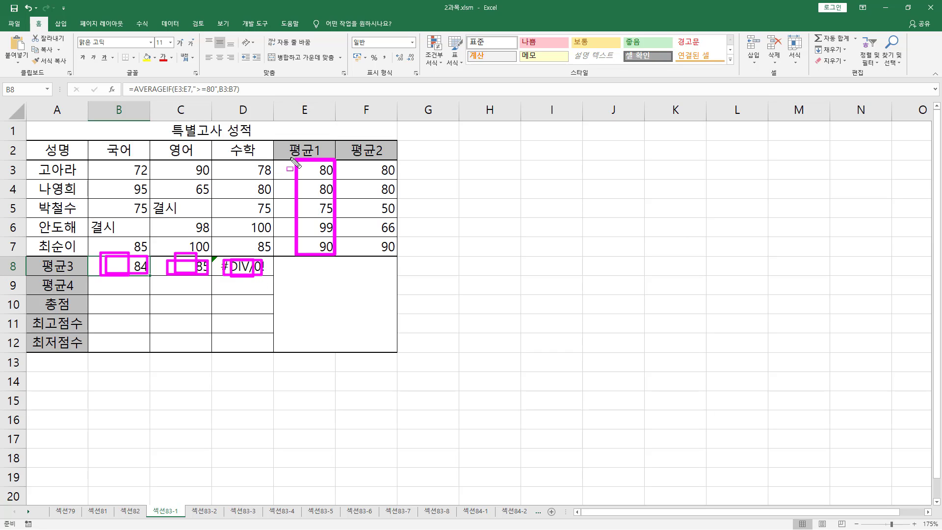
left_click_drag(294, 159, 337, 257)
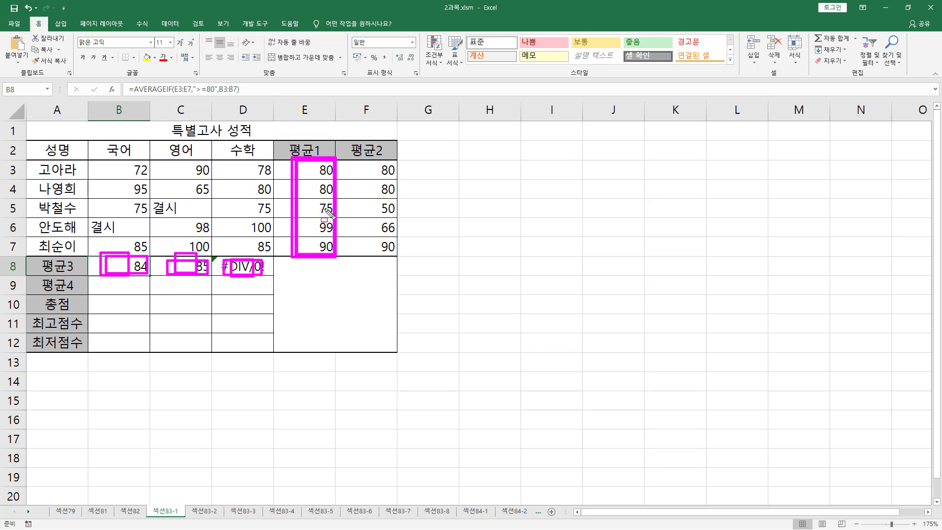
key("Escape")
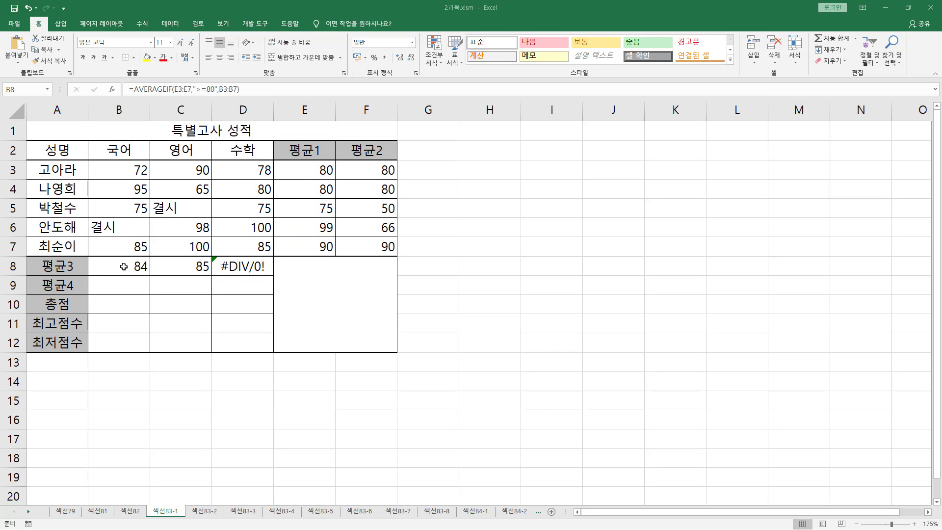
Make the 평균1 condition range absolute in the B8 formula, giving =AVERAGEIF($E$3:$E$7,">=80",B3:B7).
double_click(126, 269)
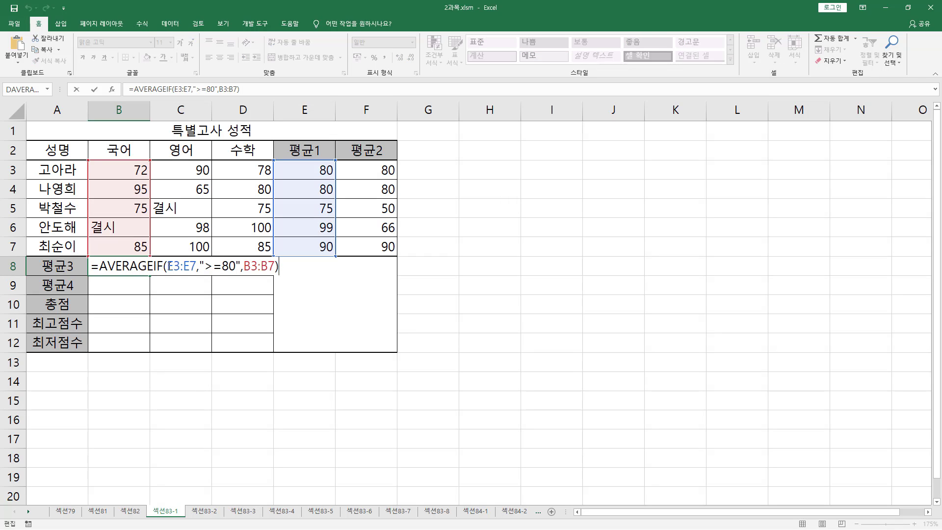
left_click_drag(168, 265, 197, 265)
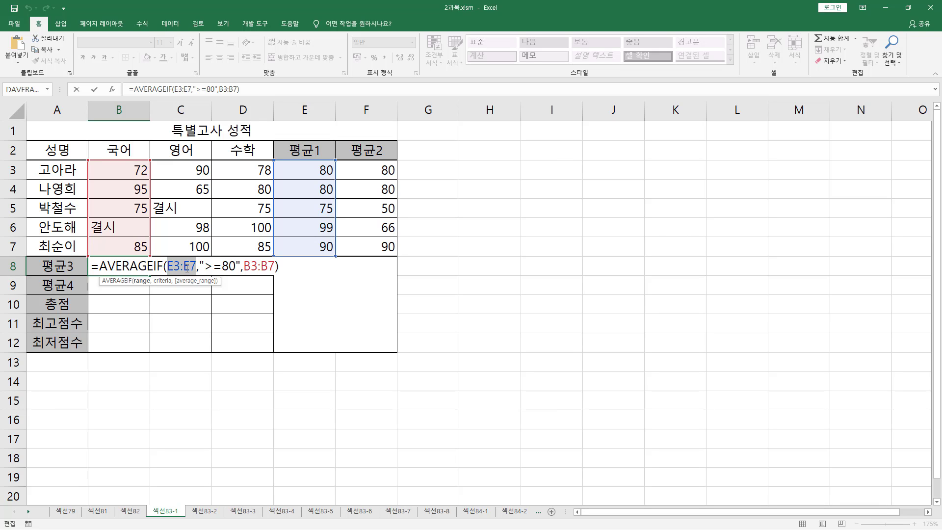
key("F4")
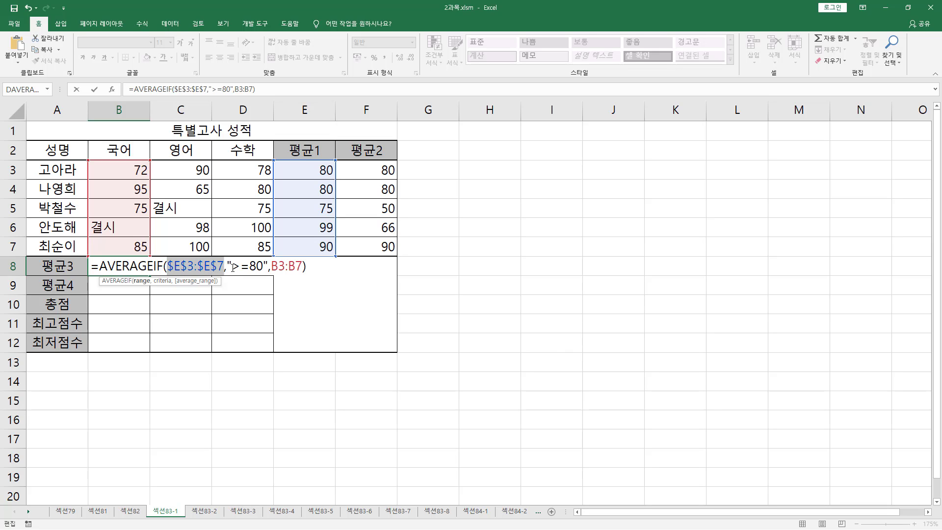
left_click_drag(232, 266, 263, 268)
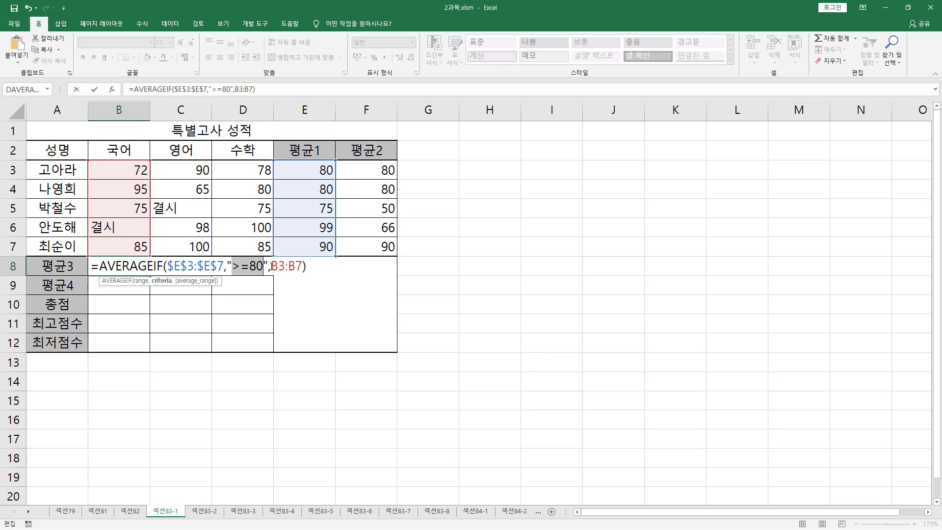
left_click_drag(270, 266, 304, 266)
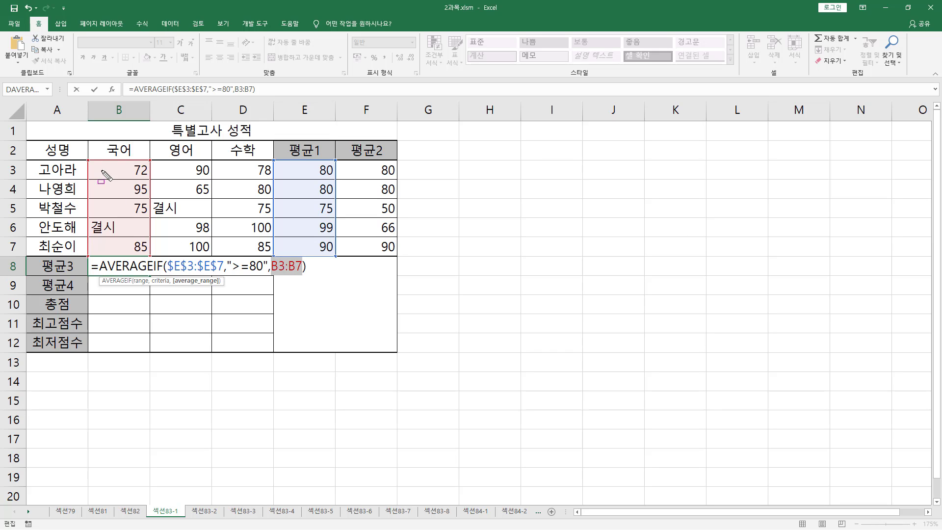
mouse_move(95, 162)
left_mouse_down()
mouse_move(152, 251)
mouse_move(141, 274)
mouse_move(206, 273)
left_mouse_up()
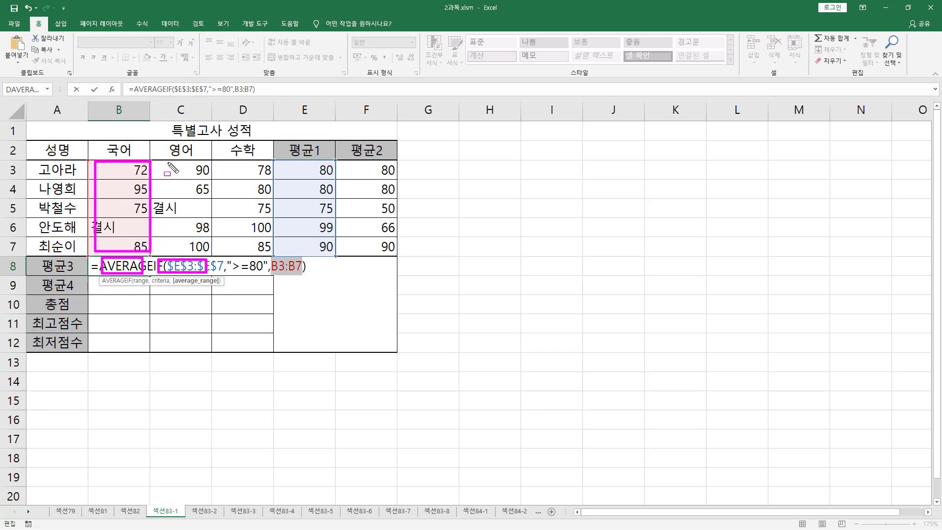
mouse_move(166, 161)
left_mouse_down()
mouse_move(216, 255)
mouse_move(206, 246)
mouse_move(262, 275)
left_mouse_up()
left_click_drag(229, 160, 272, 252)
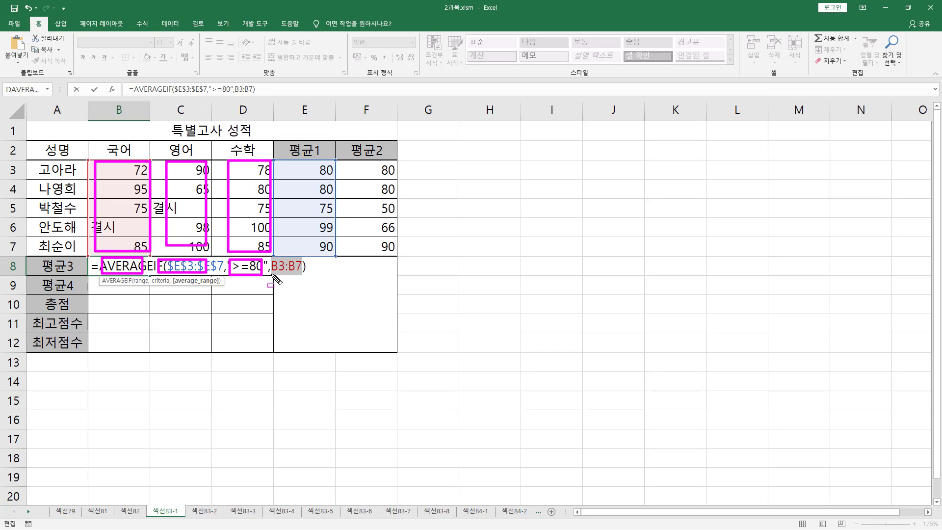
left_click_drag(271, 273, 302, 272)
key("Escape")
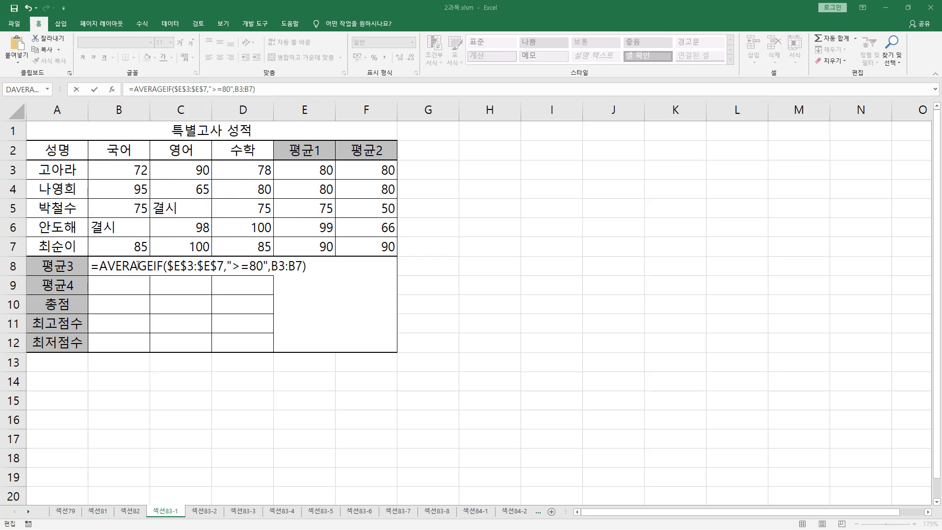
key("Return")
Refill the corrected 평균3 formula from B8 across through D8 for 영어 and 수학.
left_click(139, 266)
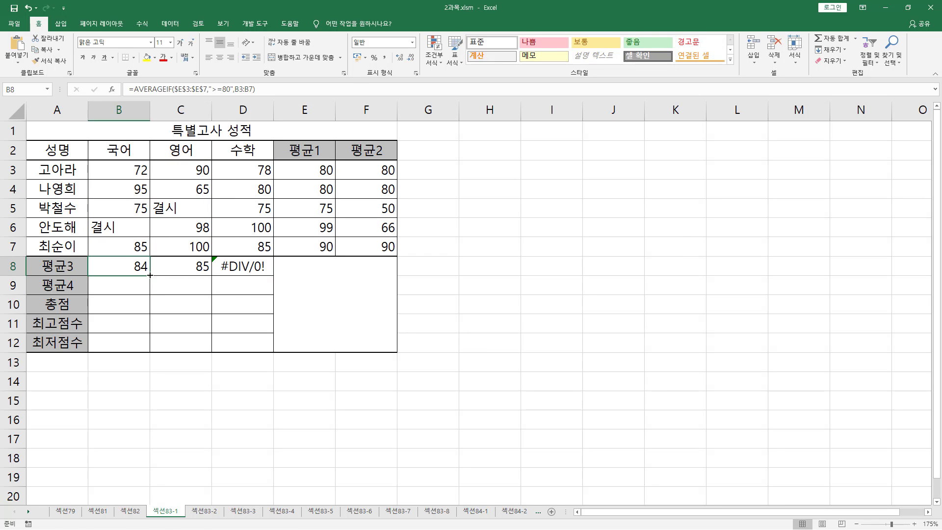
left_click_drag(150, 276, 245, 276)
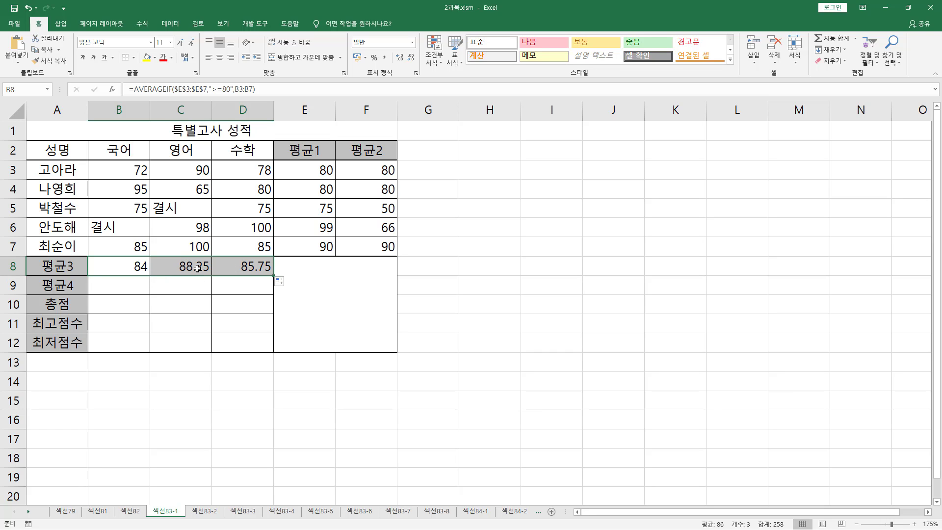
Review the condition range, criterion and average range arguments of the AVERAGEIF formula in B8.
left_click(133, 264)
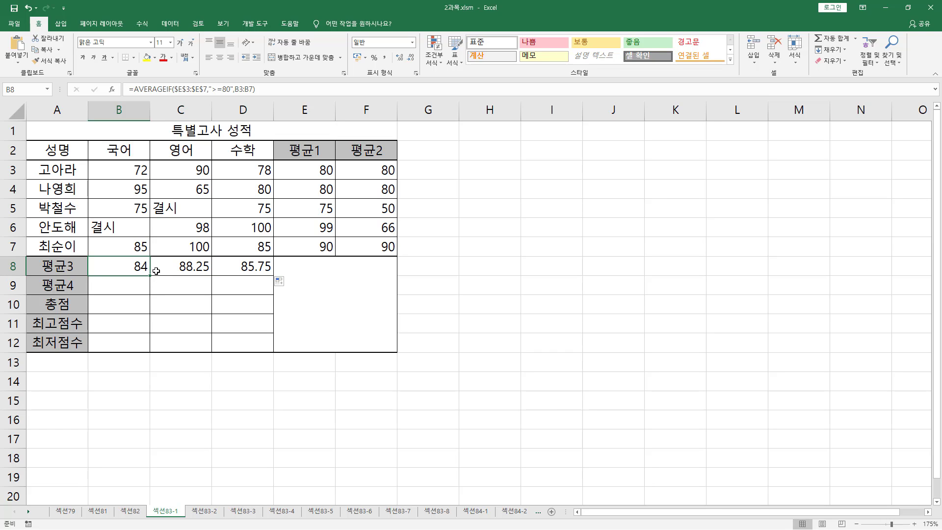
key("F2")
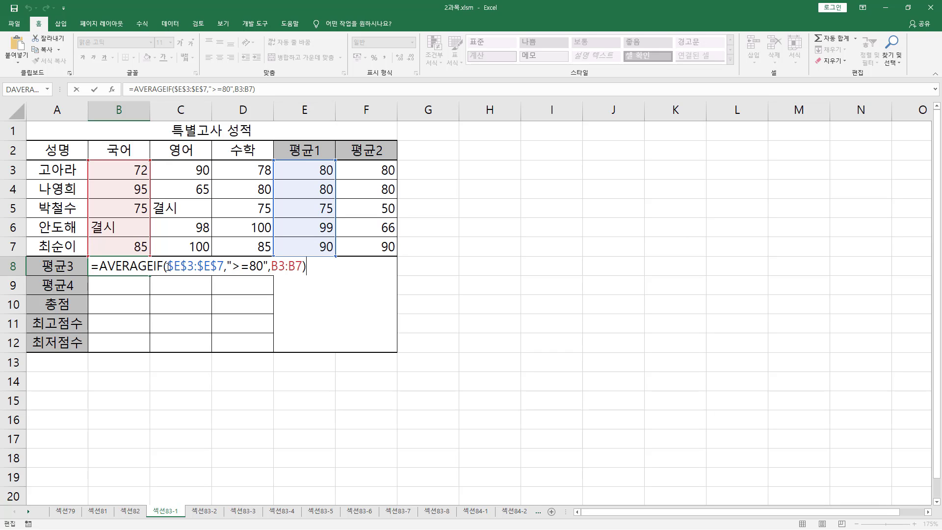
left_click_drag(170, 267, 303, 266)
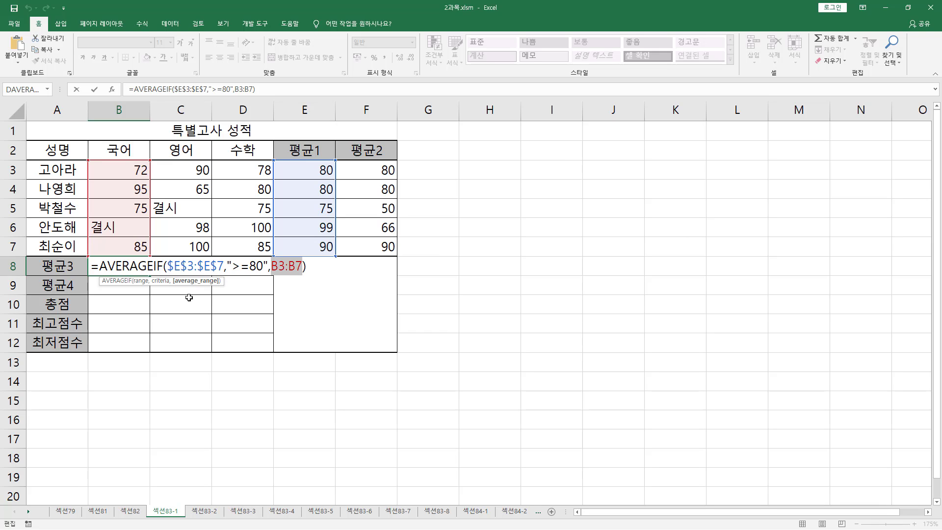
key("Return")
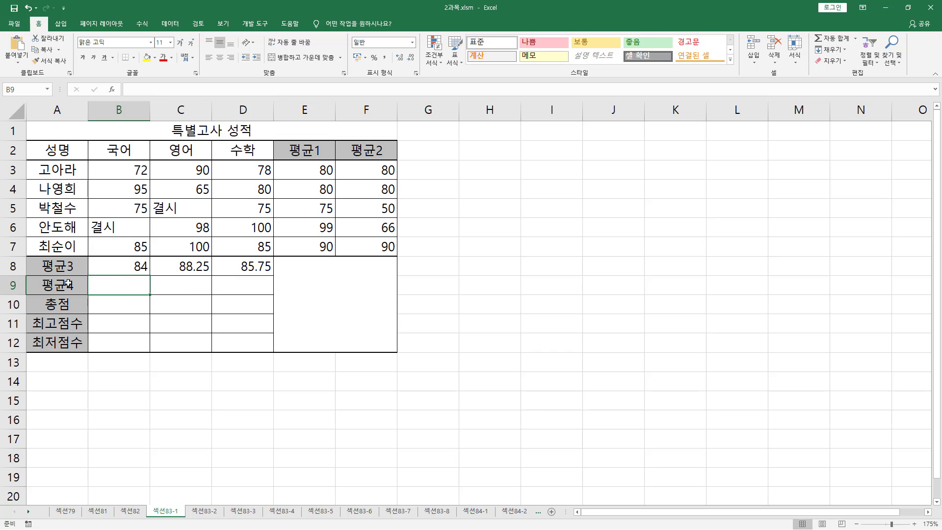
mouse_move(91, 276)
left_mouse_down()
mouse_move(173, 293)
mouse_move(268, 294)
left_mouse_up()
left_click_drag(95, 159, 149, 247)
mouse_move(155, 160)
left_mouse_down()
mouse_move(214, 237)
mouse_move(209, 249)
left_mouse_up()
left_click_drag(220, 158, 271, 248)
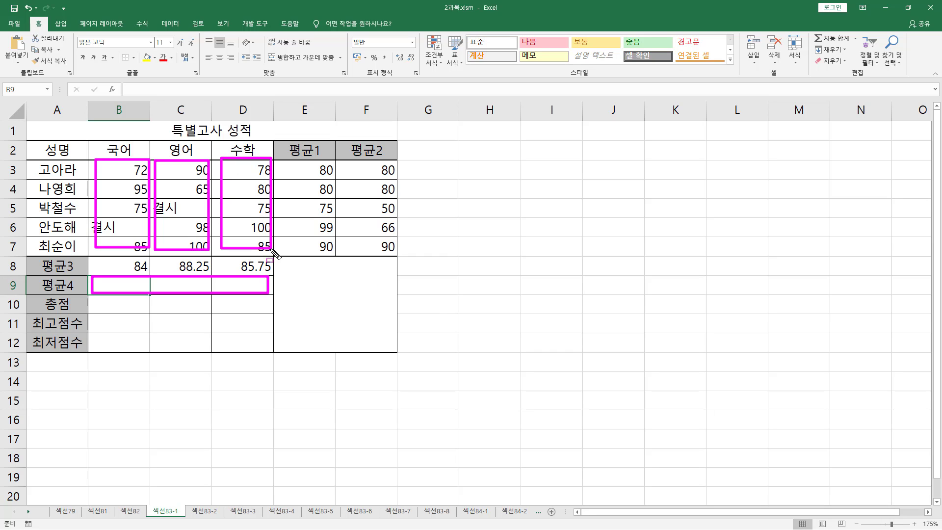
key("Escape")
key("ctrl+2")
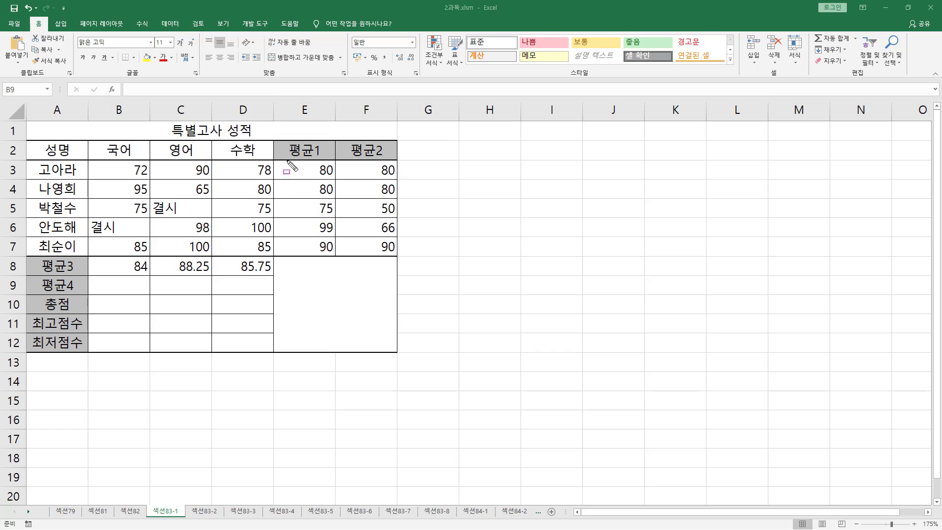
left_click_drag(285, 158, 337, 259)
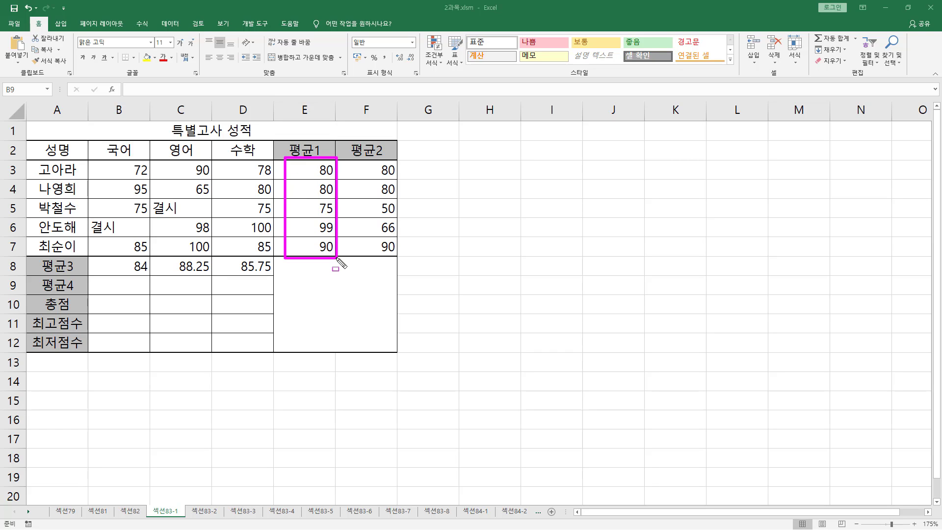
left_click_drag(226, 160, 276, 256)
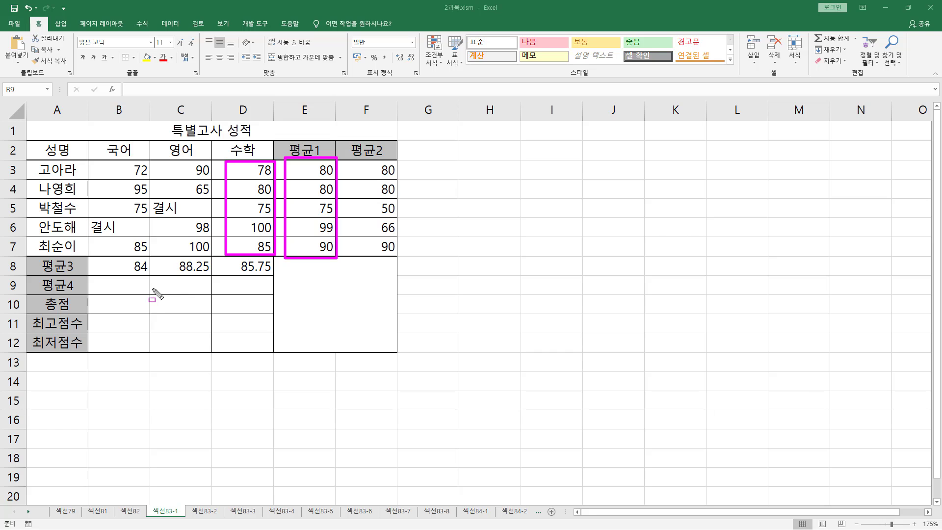
key("Escape")
Enter the syntax note averageif(조건범위,"조건",계산범위) as text in cell C14 below the table.
left_click(188, 384)
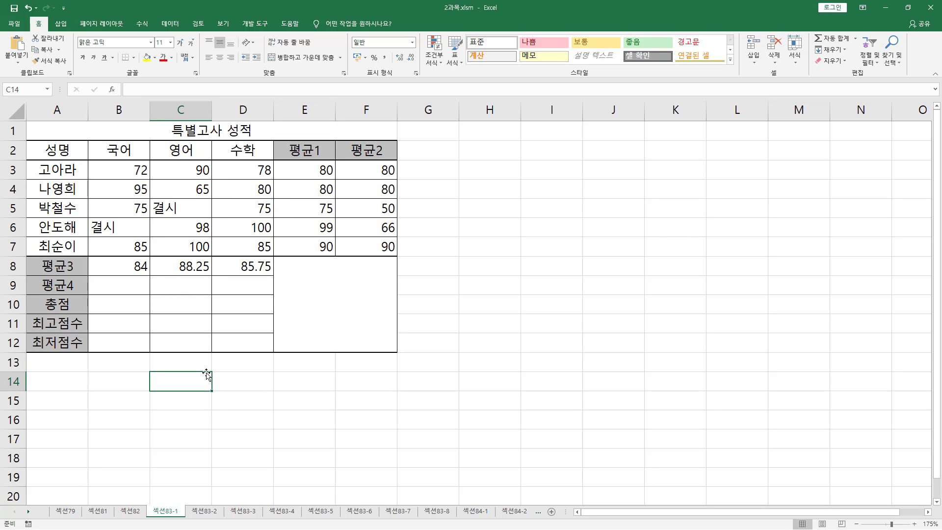
type("avera")
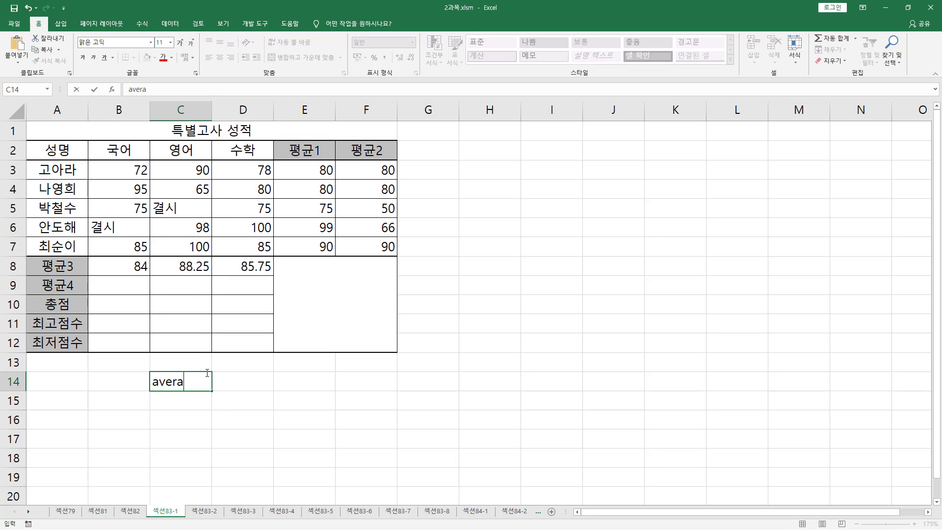
type("ge")
type("if(족")
type("범위,")
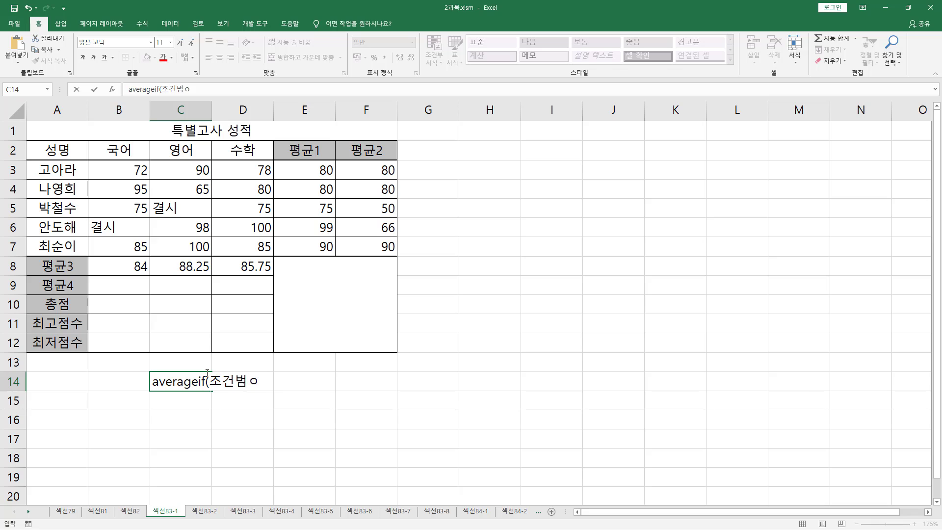
type("\"조건\",계사")
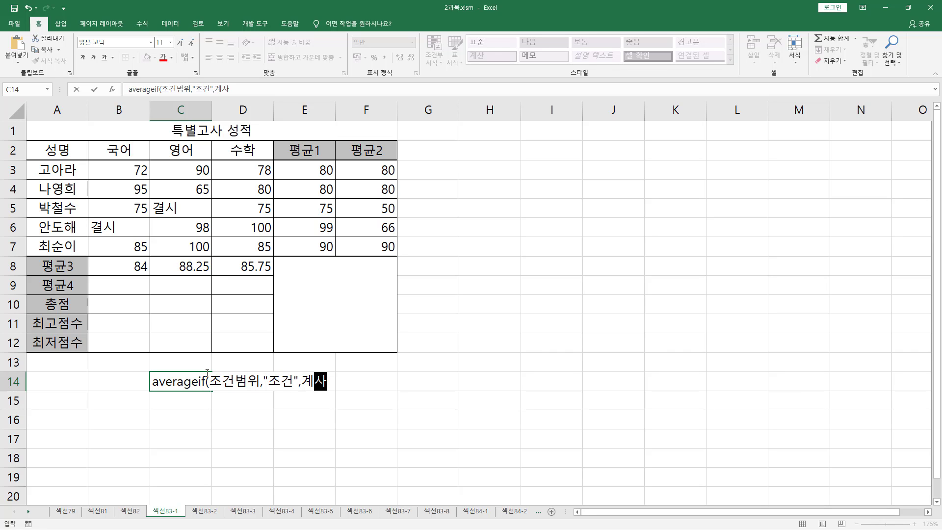
type("범위)")
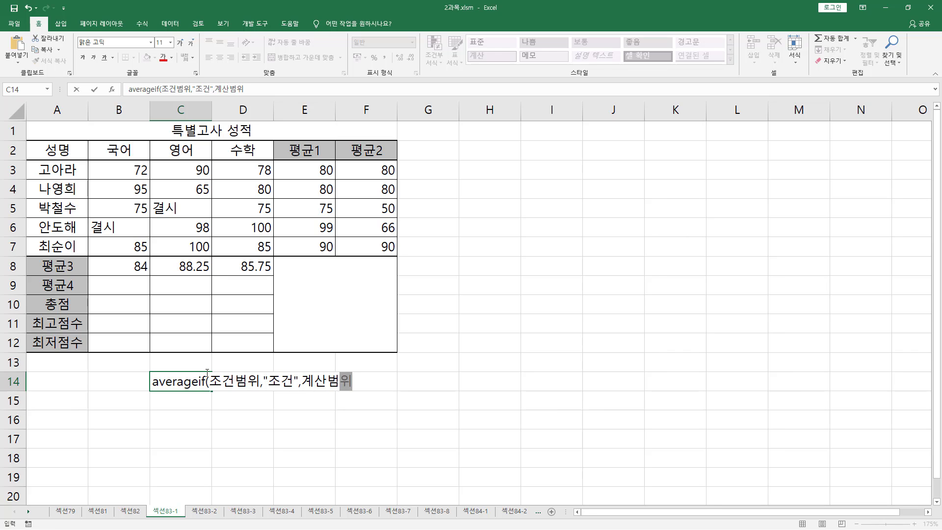
key("Return")
mouse_move(214, 388)
left_mouse_down()
mouse_move(253, 389)
mouse_move(256, 376)
mouse_move(280, 388)
mouse_move(352, 394)
left_mouse_up()
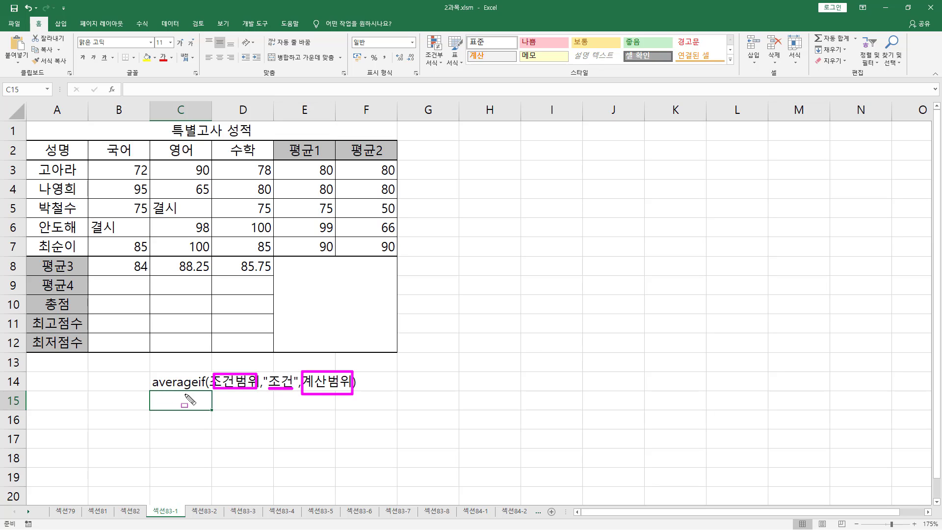
key("Escape")
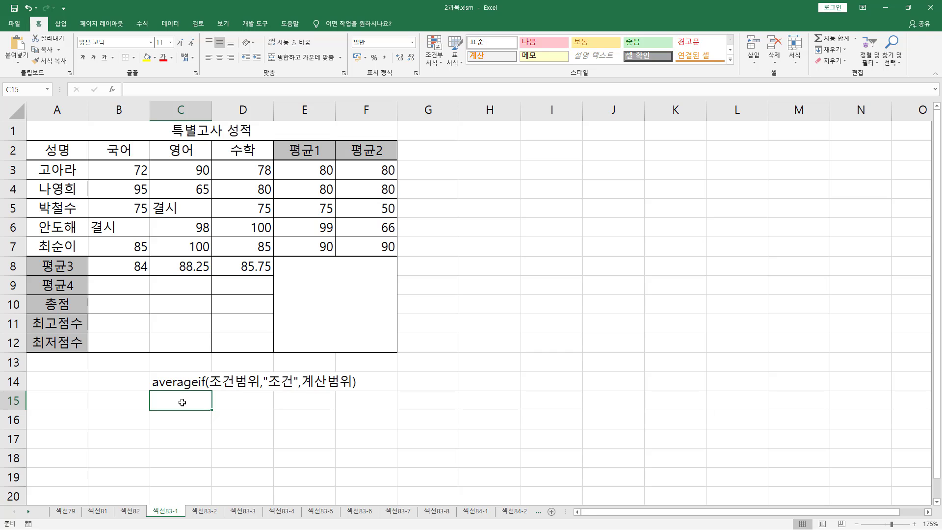
Enter the syntax note averageifs(계산범위,조건범위1,"조건1",조건범위2,"조건2",조건범위3,"조건3") as text in cell C15.
type("ㅁㅍ")
key("BackSpace")
key("BackSpace")
key("Hangul")
type("ave")
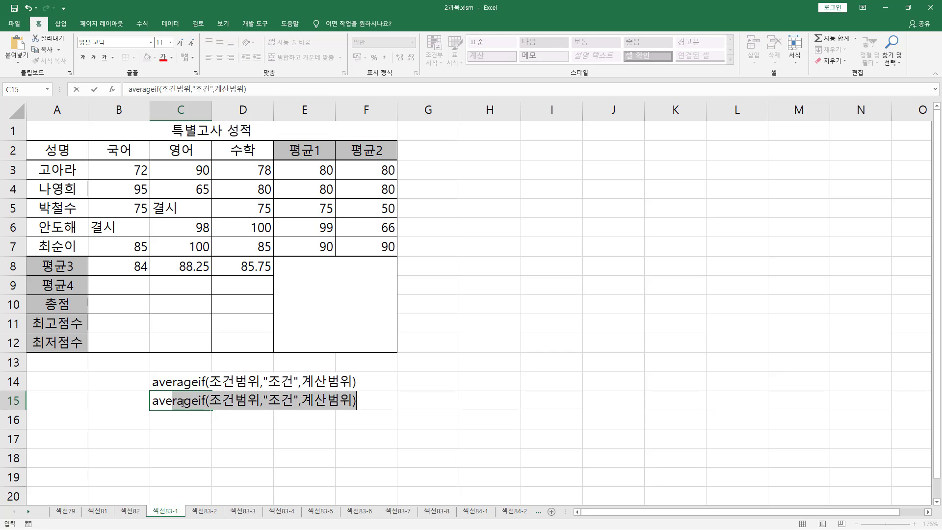
type("rageis")
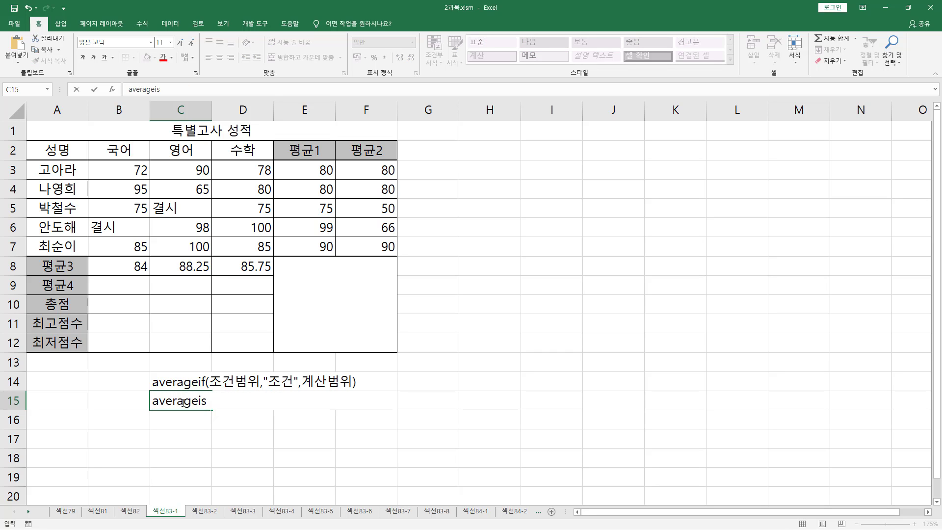
key("BackSpace")
type("fs(")
key("Hangul")
type("계사")
type("범위,")
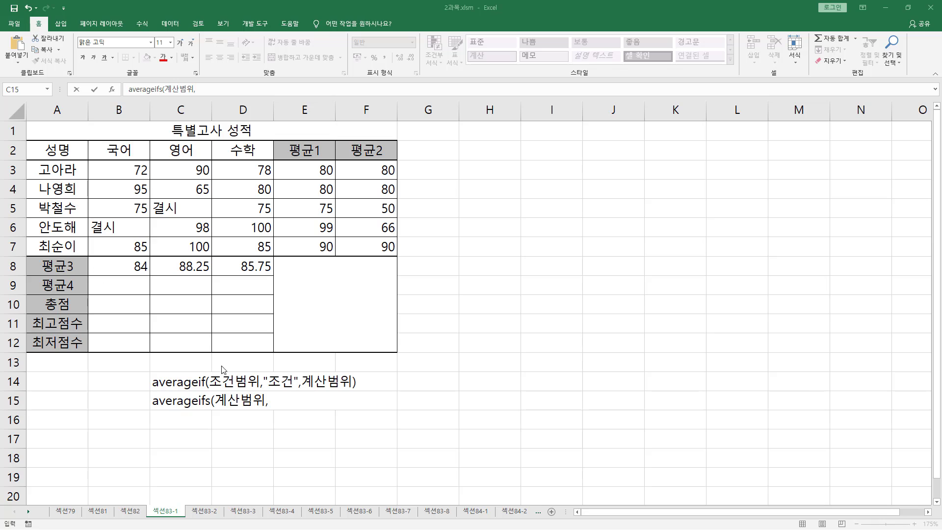
type("조건범위1")
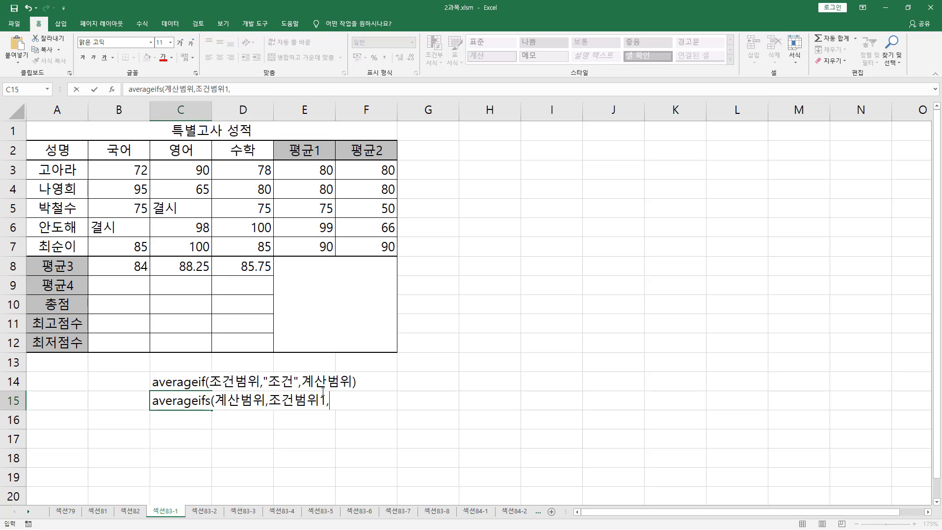
type(",\"조건1\",조건범위2")
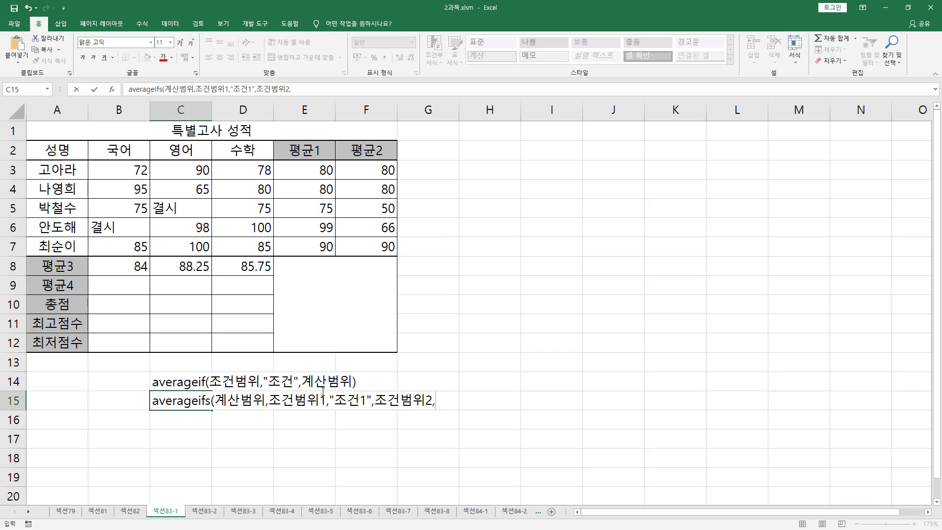
type(",\"조건2\",조건범위")
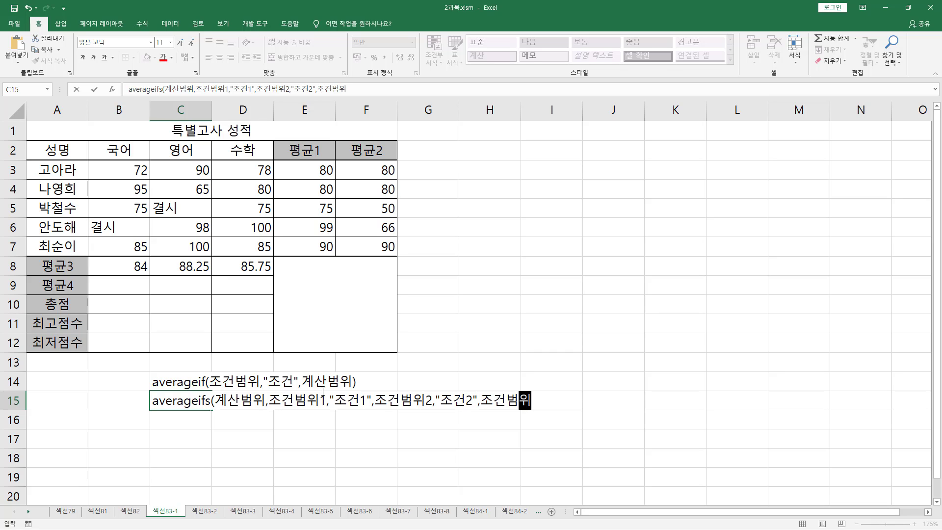
type("3,\"조건3")
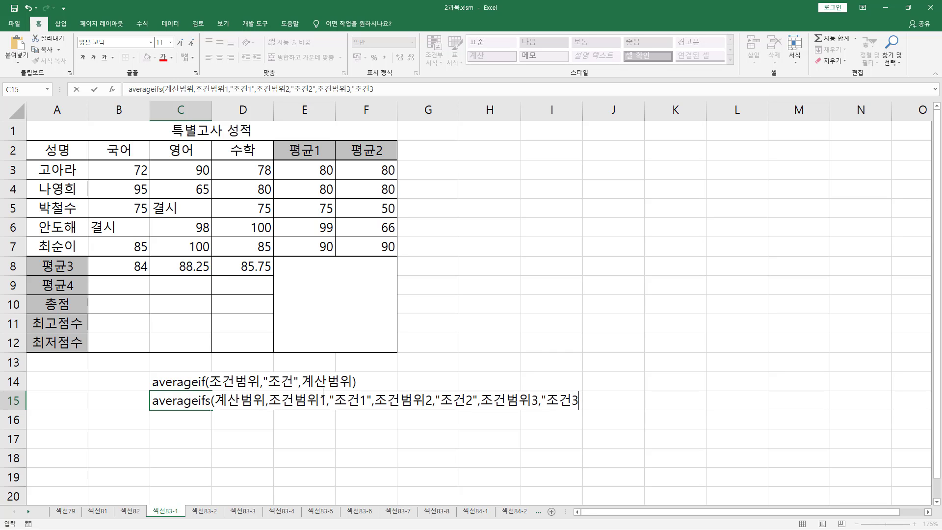
type("\")")
key("Return")
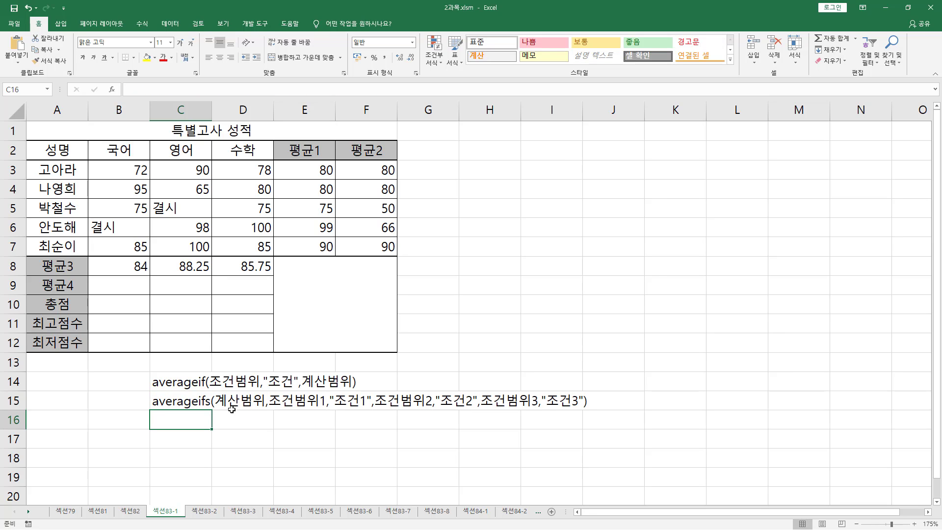
Review the calculation range and condition pairs in the averageifs note against the 평균1 and 수학 score columns.
left_click_drag(269, 408, 588, 409)
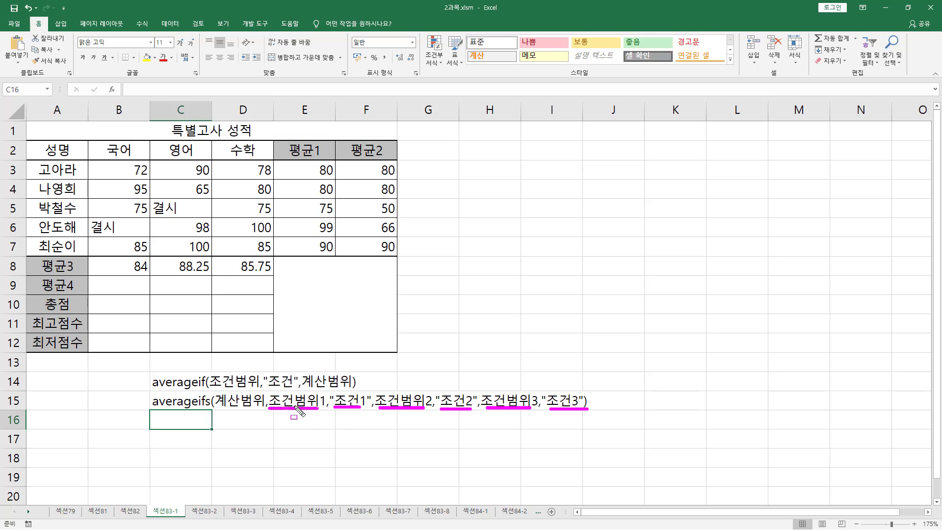
left_click_drag(266, 390, 599, 412)
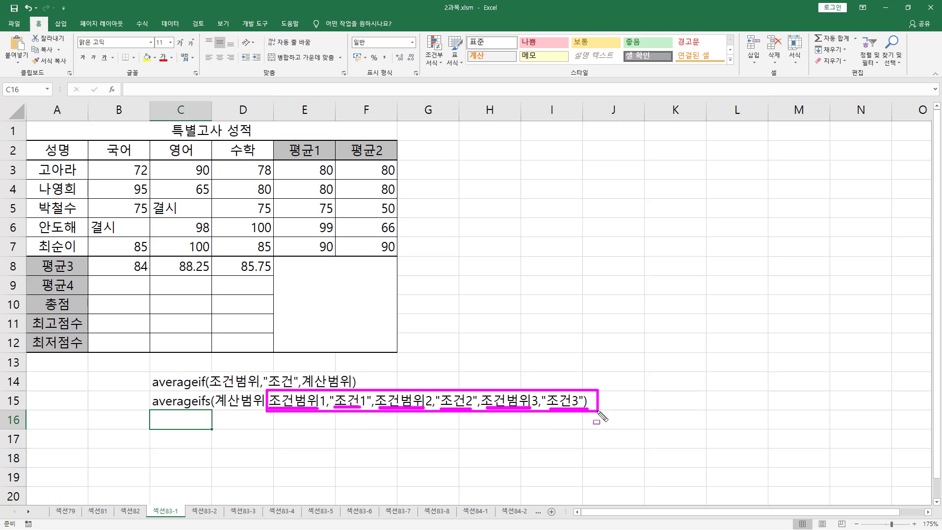
left_click_drag(215, 392, 261, 409)
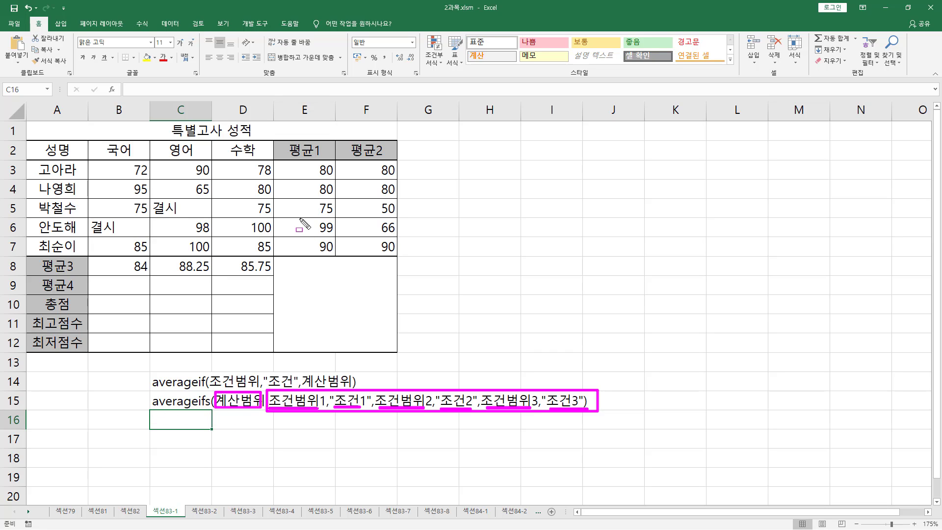
mouse_move(302, 159)
left_mouse_down()
mouse_move(328, 211)
mouse_move(336, 257)
left_mouse_up()
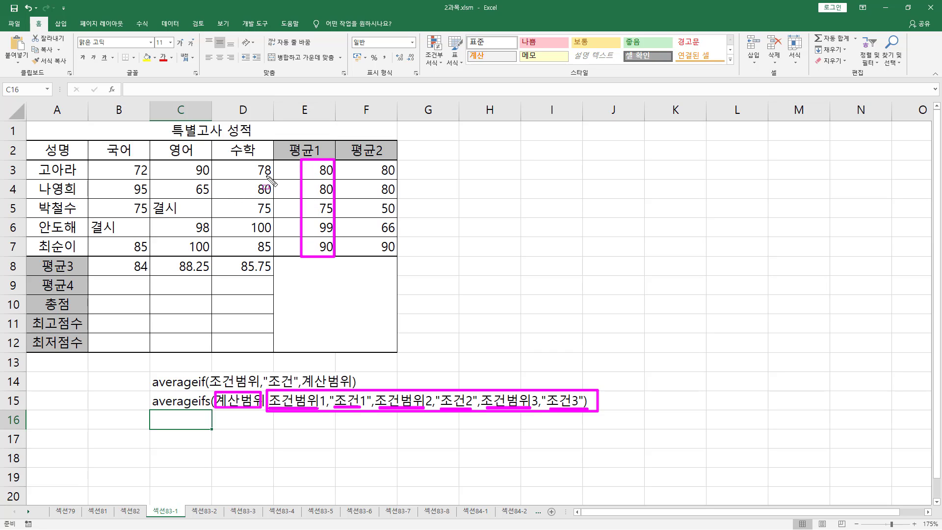
left_click_drag(240, 160, 276, 259)
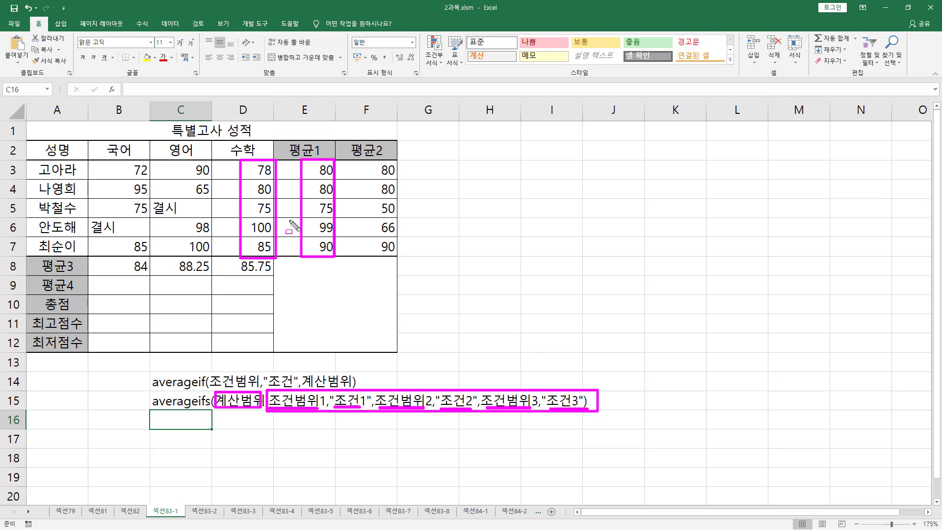
key("Escape")
Start an AVERAGEIFS formula in the 평균4 cell B9 with the 국어 scores B3:B7 as the average range.
left_click(141, 291)
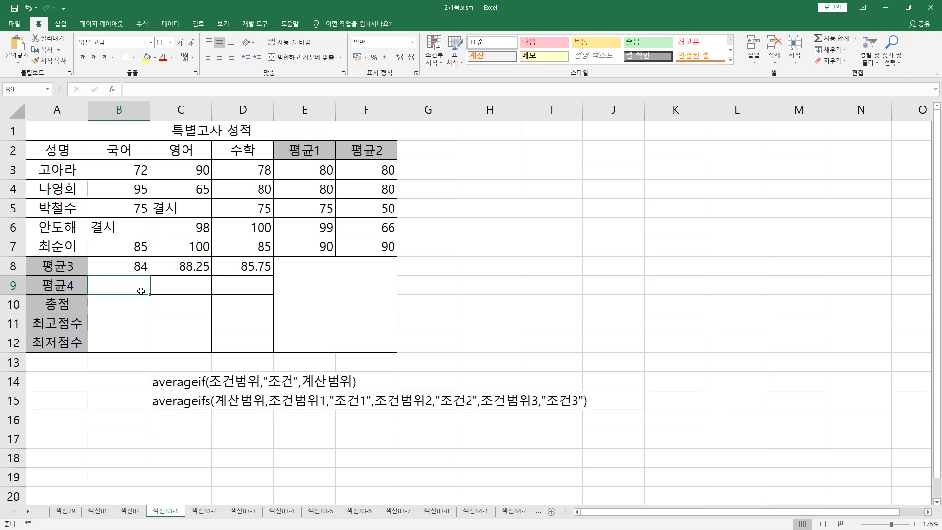
type("=ㅁㅍ")
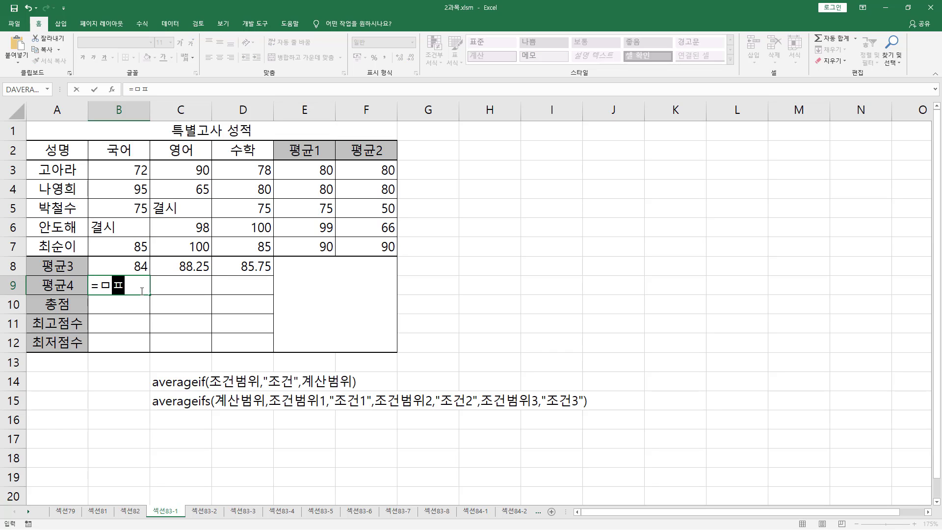
key("BackSpace")
type("avera")
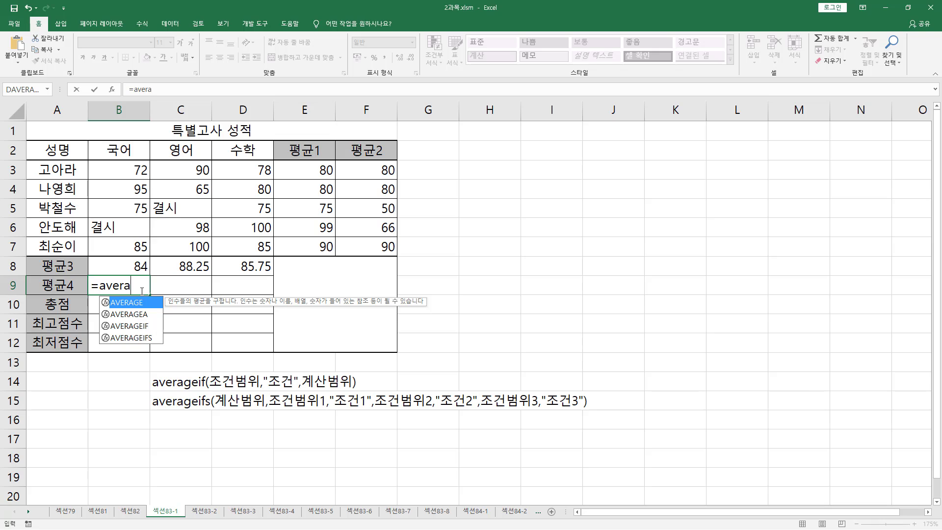
type("gei")
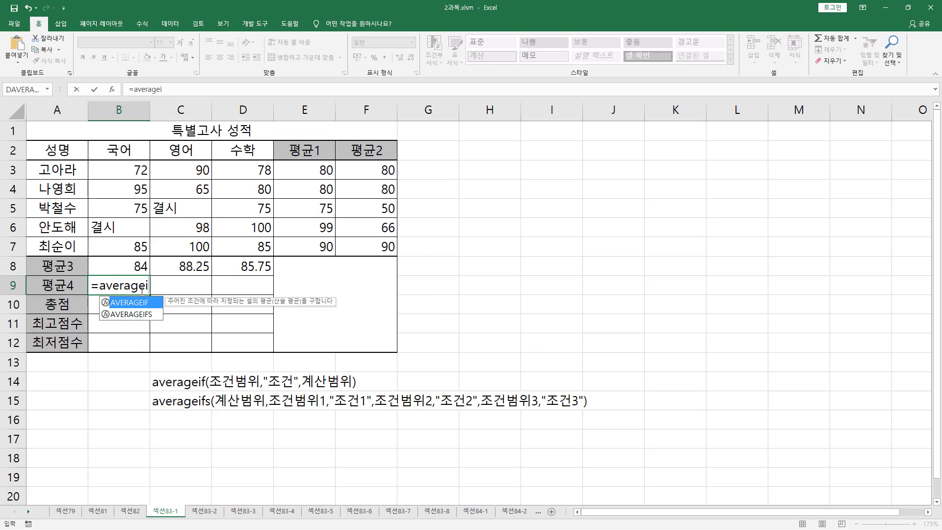
type("fs(")
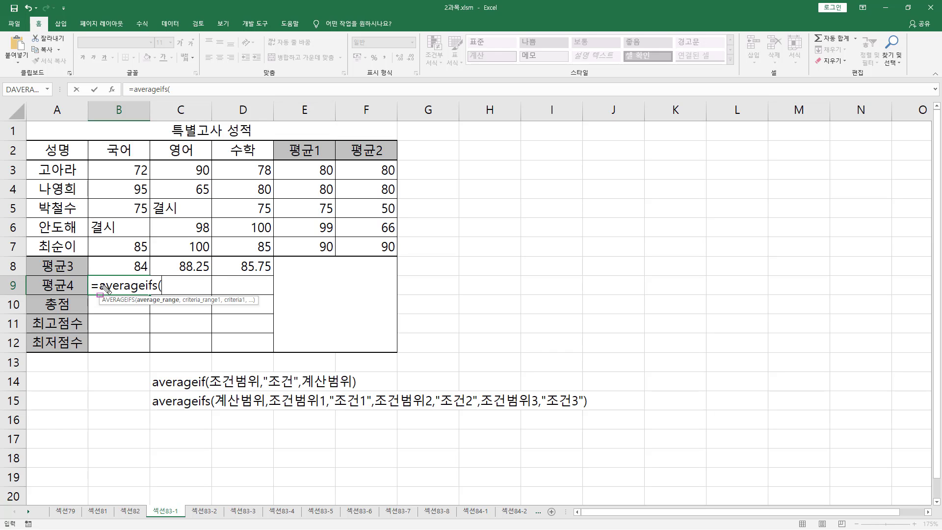
left_click_drag(99, 283, 145, 293)
mouse_move(98, 163)
left_mouse_down()
mouse_move(138, 218)
mouse_move(147, 255)
left_mouse_up()
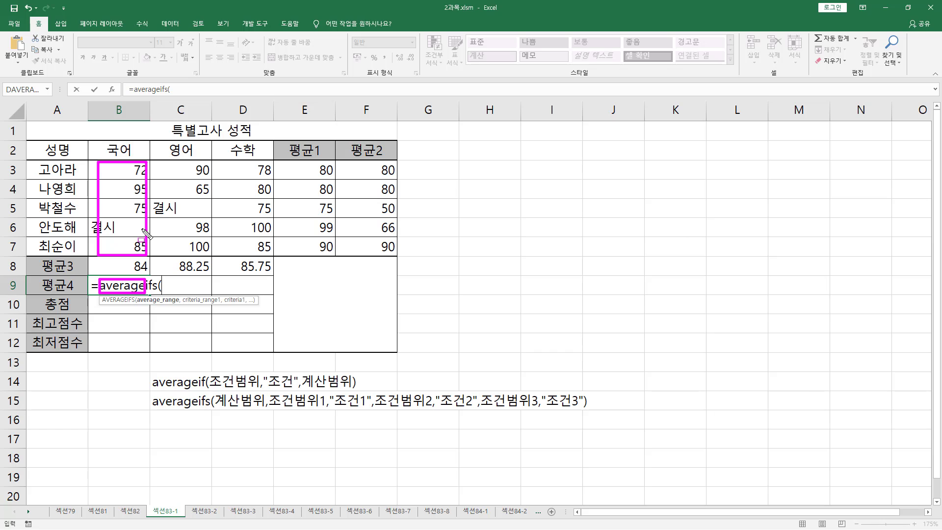
key("Escape")
left_click_drag(127, 172, 129, 249)
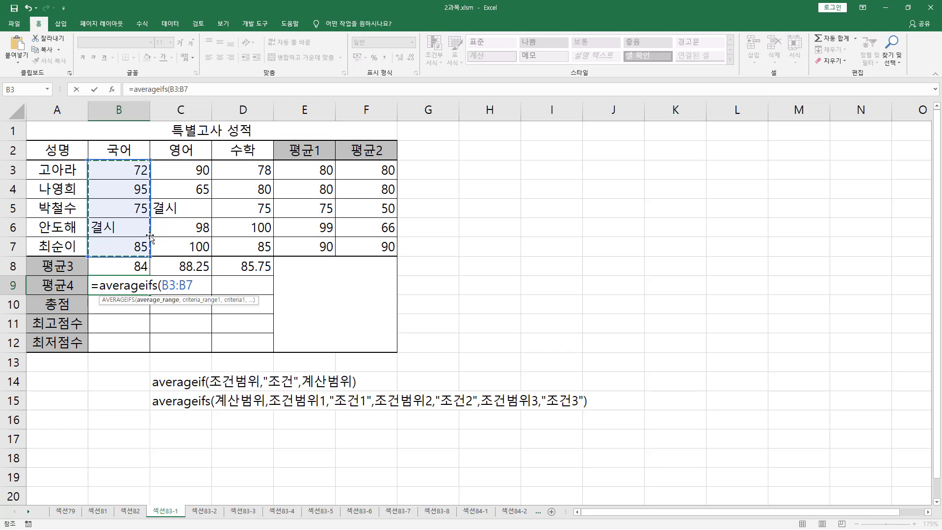
type(",")
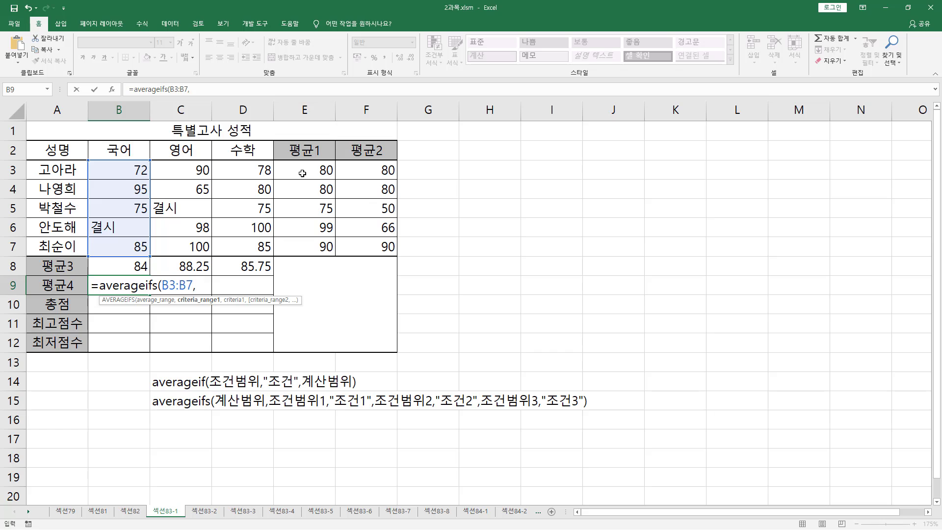
Add the condition pairs E3:E7,">=80" for 평균1 and D3:D7,">=80" for 수학 to the B9 formula.
left_click_drag(303, 173, 306, 246)
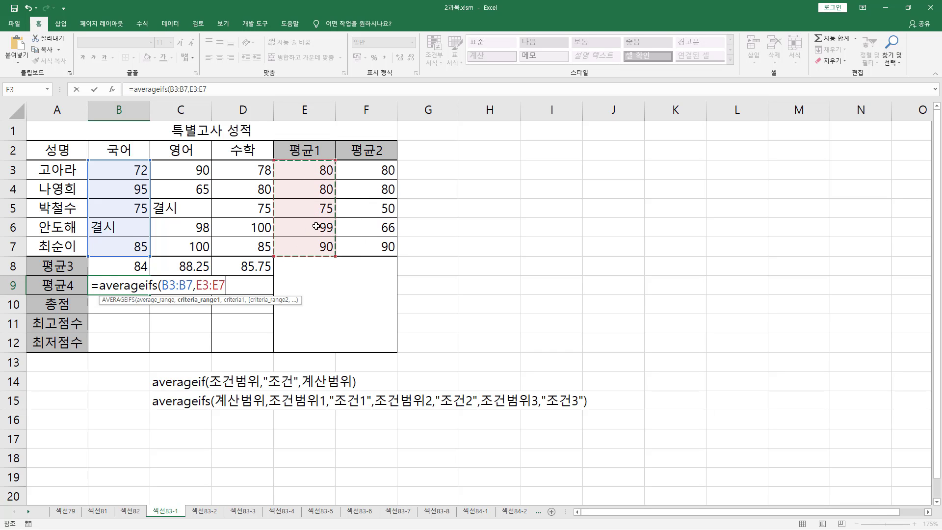
type(",")
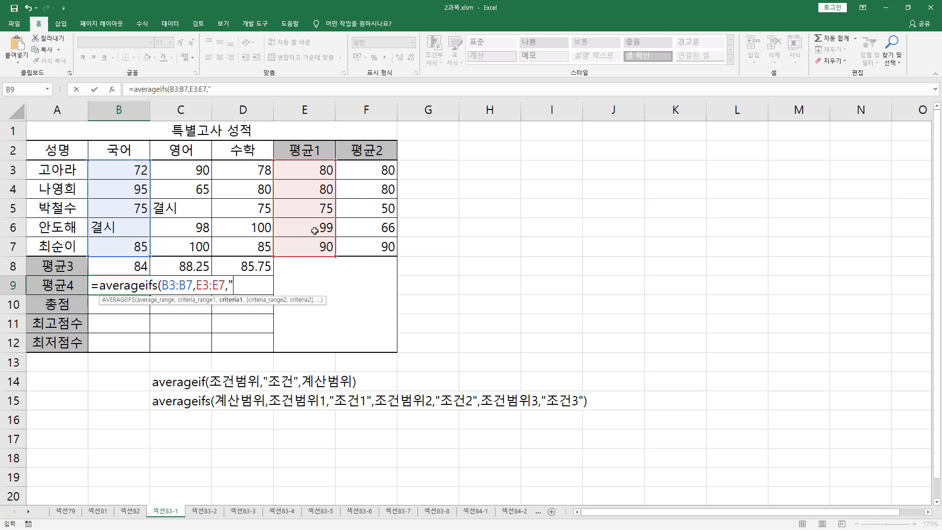
type("\">=80\",")
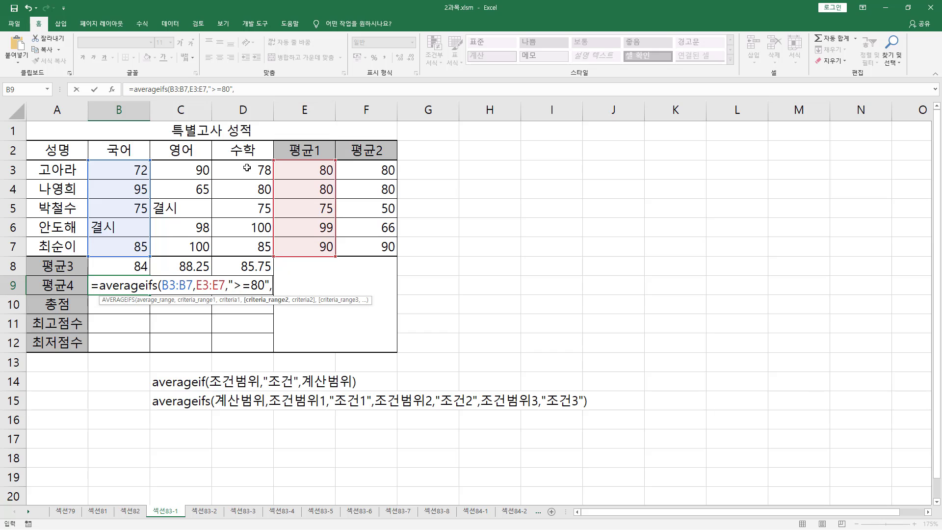
left_click_drag(247, 168, 245, 259)
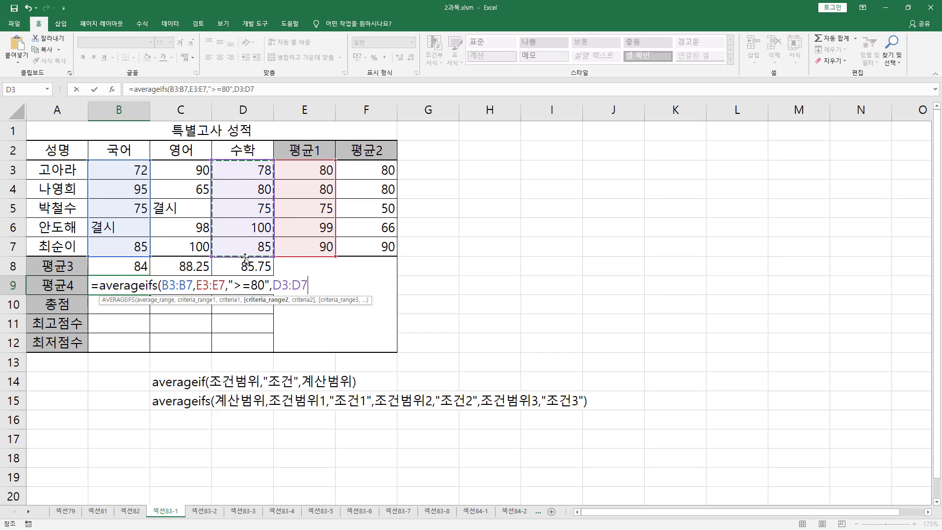
type(",")
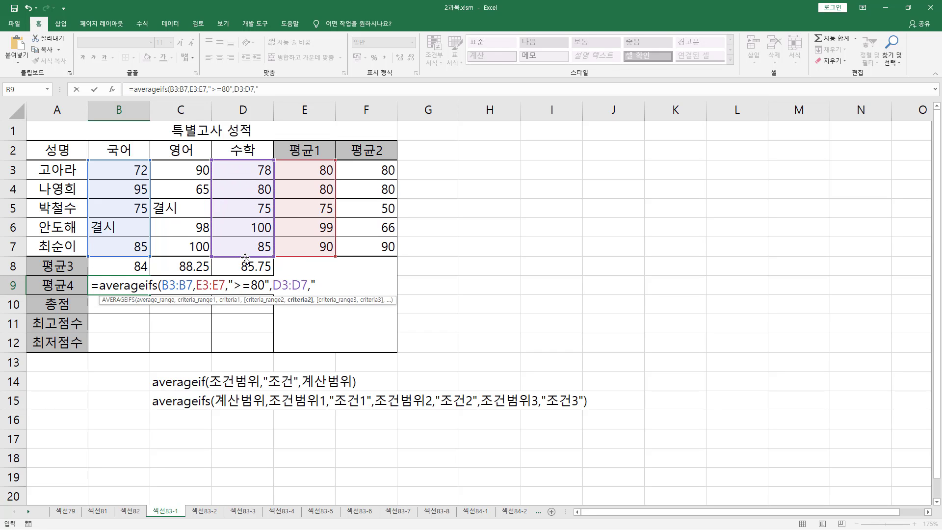
type("\">=80\"")
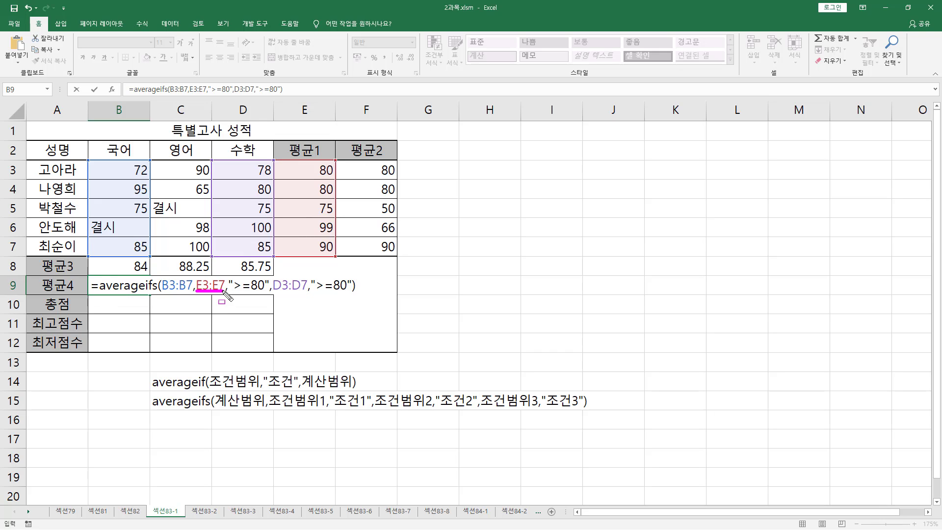
Check the average range and both condition pairs of the B9 AVERAGEIFS formula, commit it and reselect B9.
left_click_drag(230, 293, 345, 293)
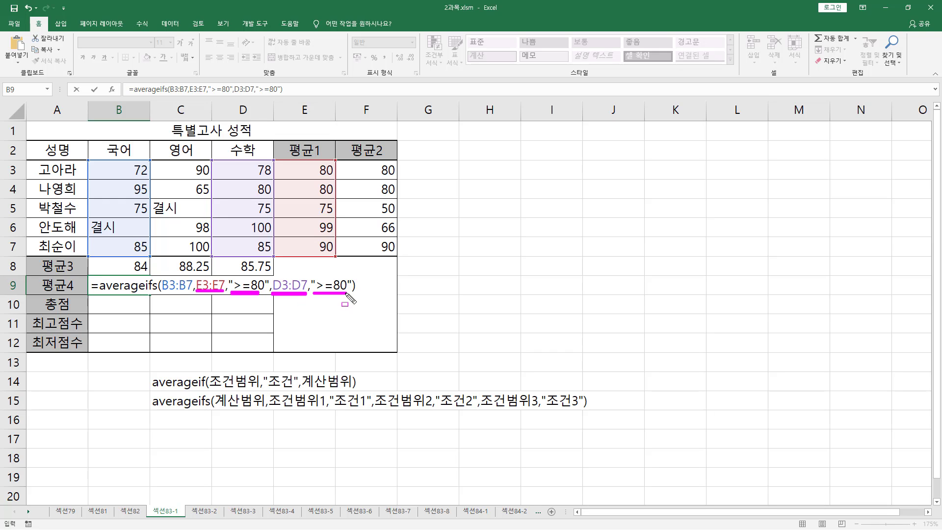
mouse_move(182, 275)
left_mouse_down()
mouse_move(162, 300)
mouse_move(189, 304)
left_mouse_up()
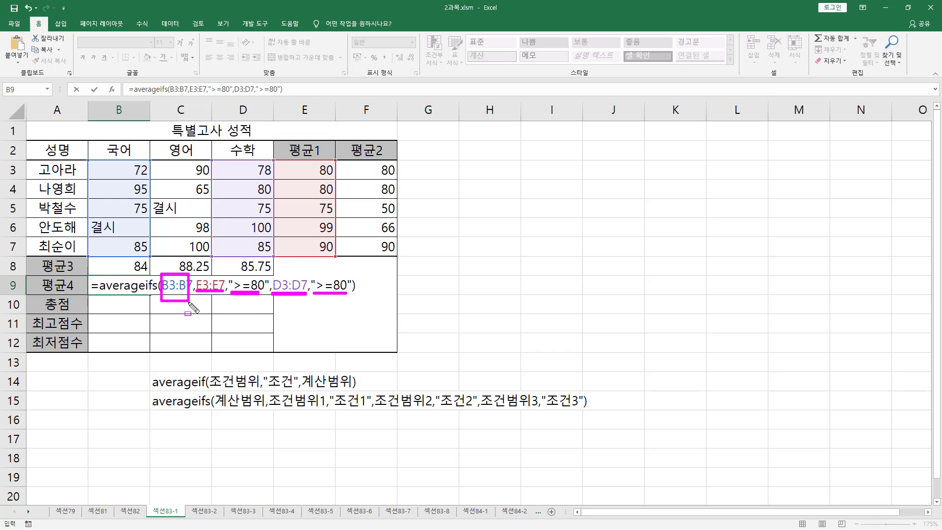
left_click_drag(101, 293, 138, 293)
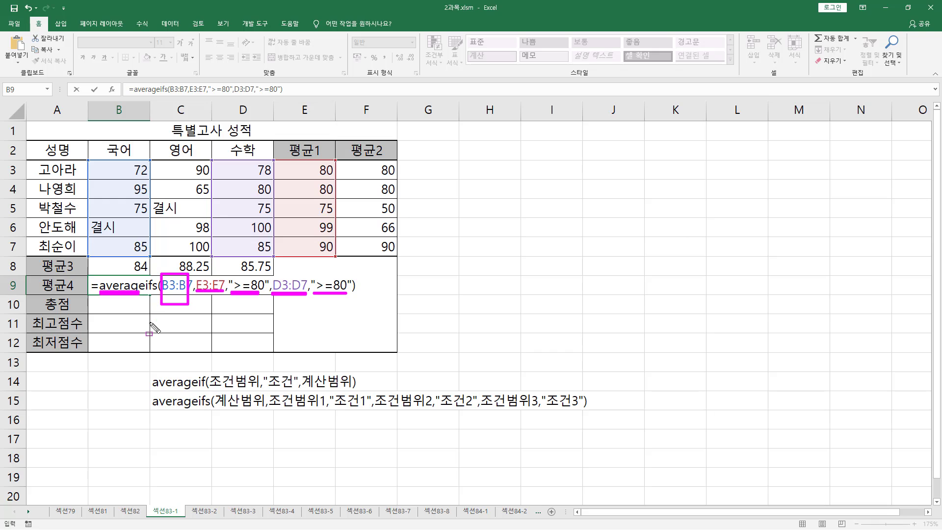
mouse_move(195, 268)
left_mouse_down()
mouse_move(194, 294)
mouse_move(265, 311)
left_mouse_up()
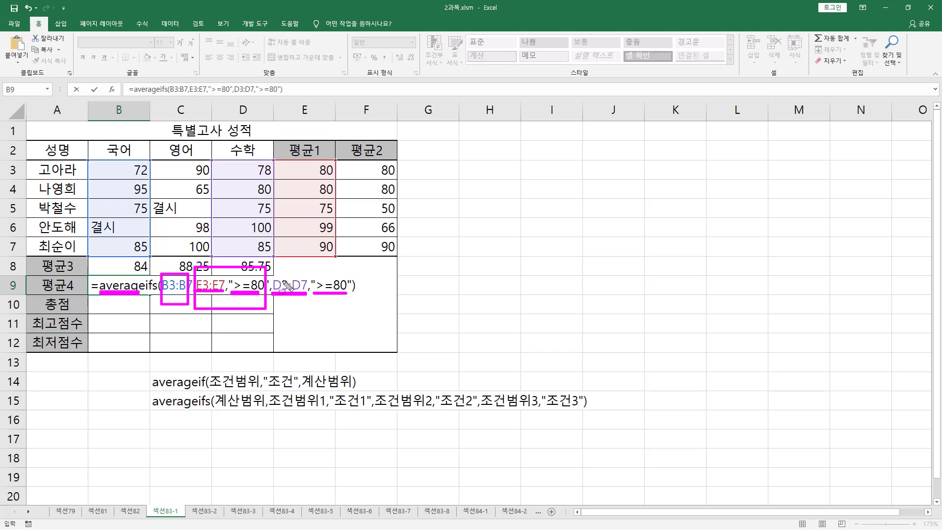
mouse_move(270, 265)
left_mouse_down()
mouse_move(272, 289)
mouse_move(357, 266)
mouse_move(362, 310)
left_mouse_up()
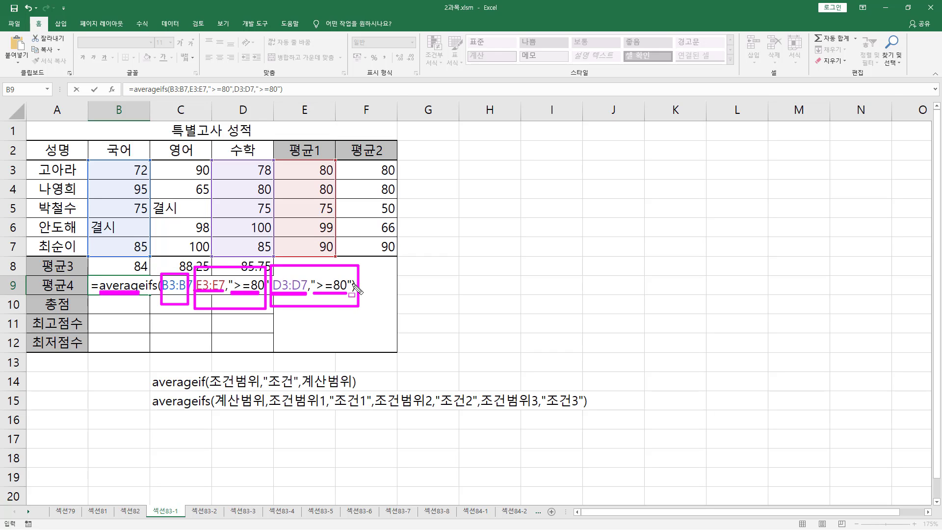
key("Escape")
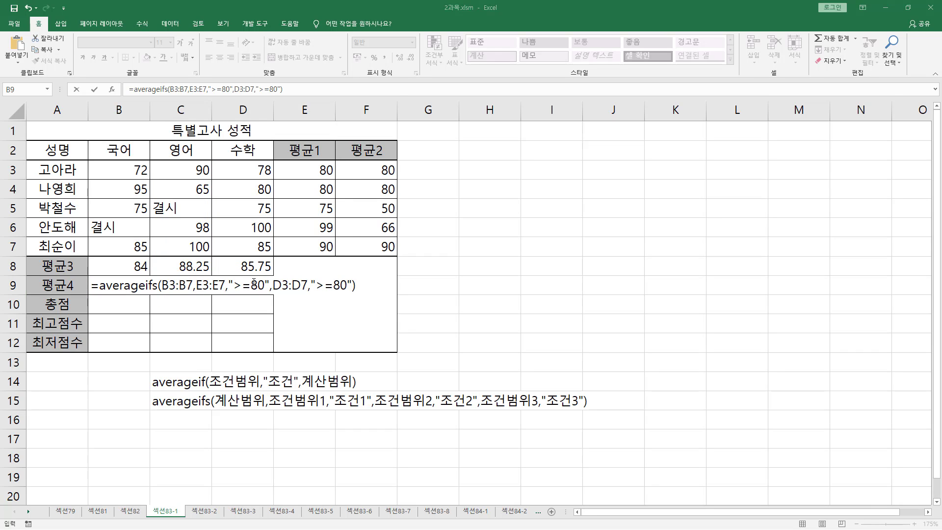
key("Return")
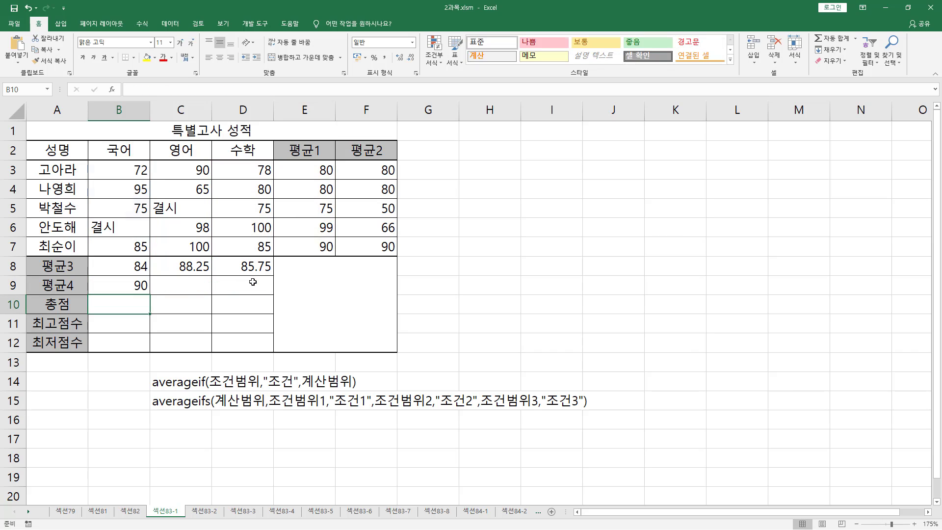
left_click(137, 287)
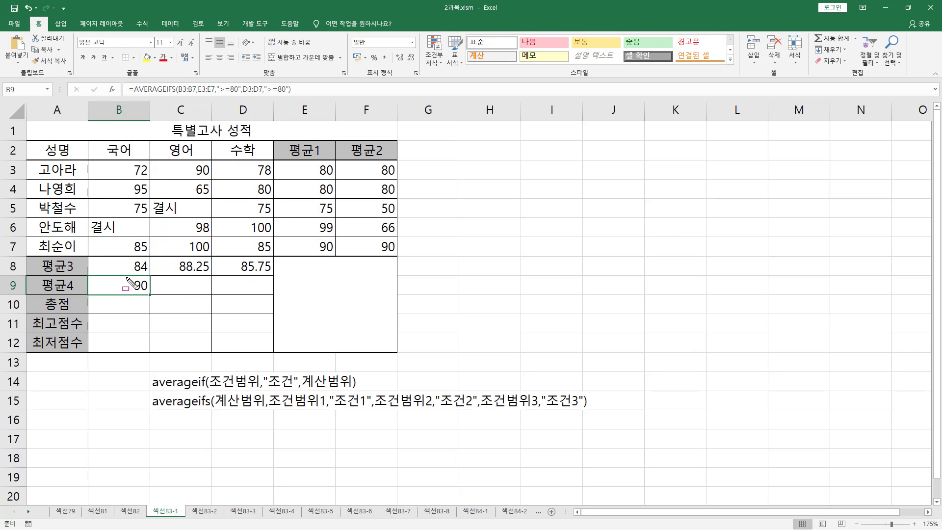
Open the B9 AVERAGEIFS formula and examine its average range B3:B7 against the 국어, 영어 and 수학 score columns.
left_click_drag(94, 273, 148, 295)
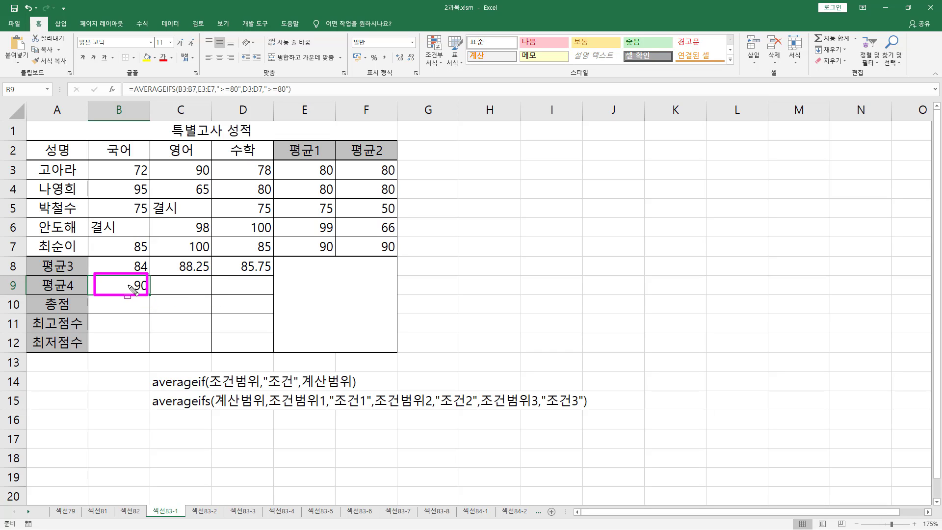
key("Escape")
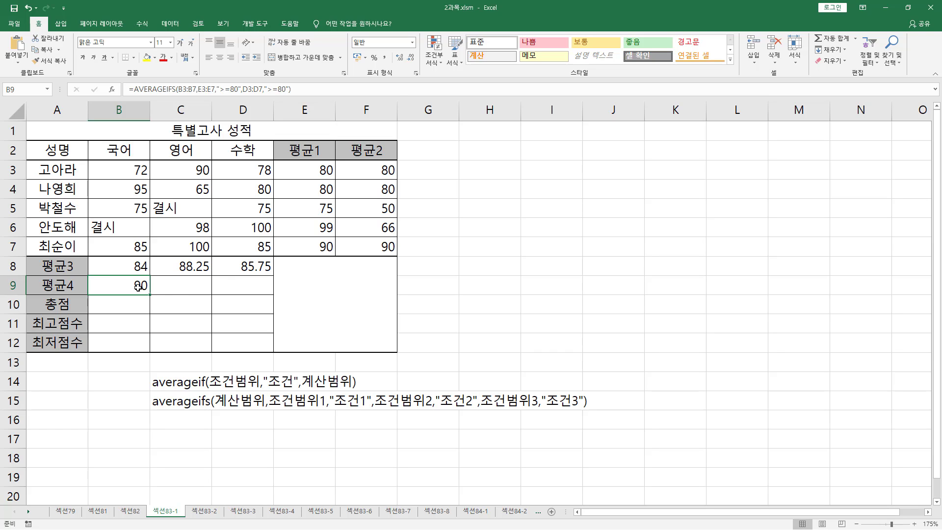
double_click(139, 287)
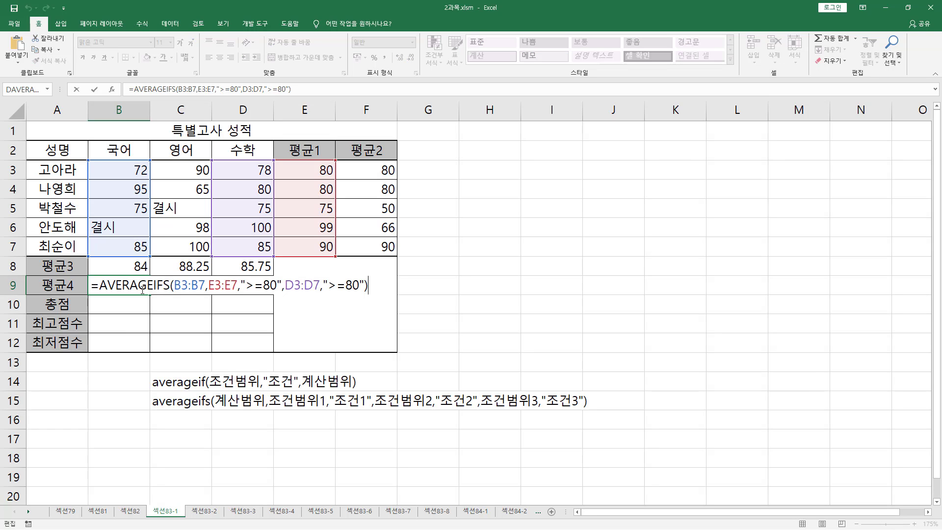
double_click(180, 286)
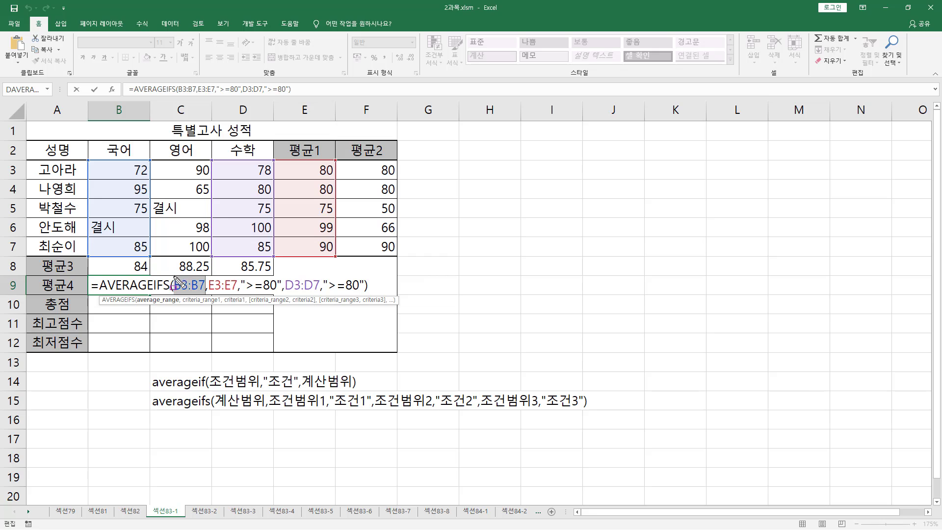
left_click_drag(173, 275, 205, 293)
mouse_move(97, 160)
left_mouse_down()
mouse_move(155, 246)
mouse_move(147, 252)
left_mouse_up()
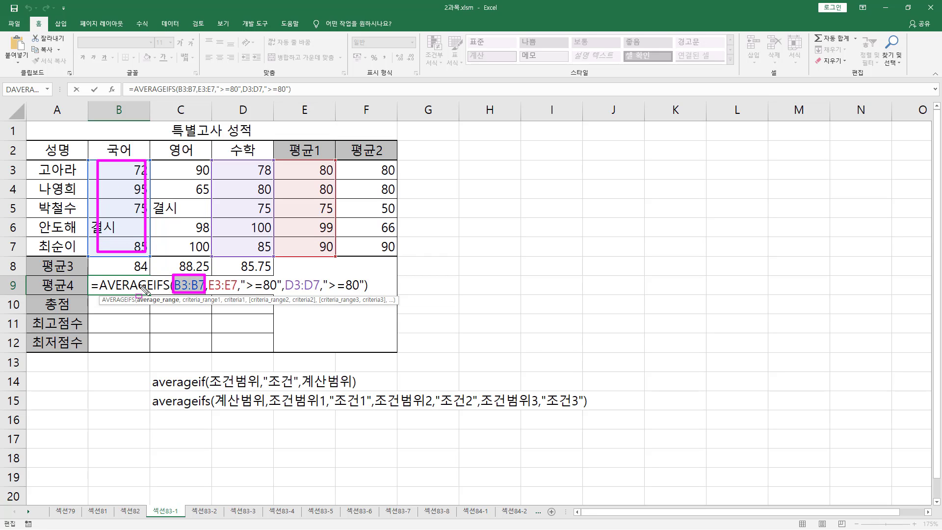
left_click_drag(92, 277, 141, 293)
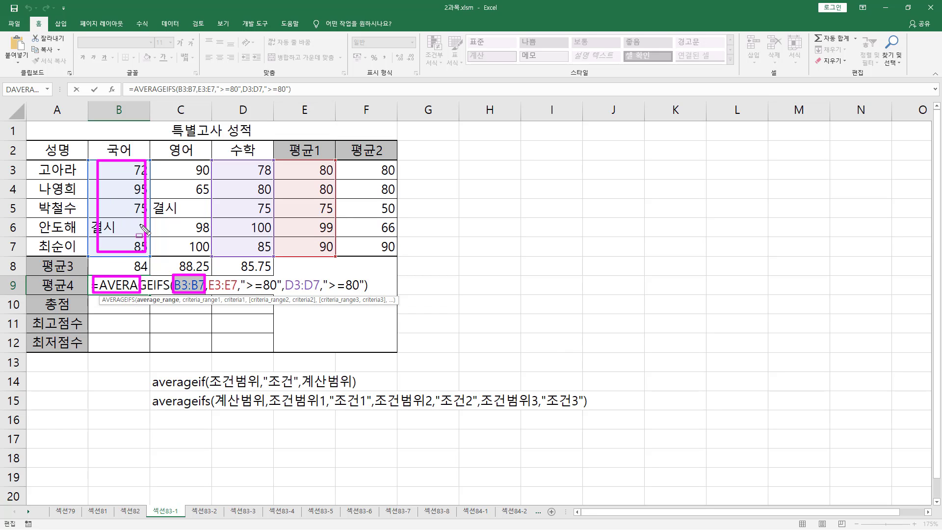
left_click_drag(155, 276, 207, 295)
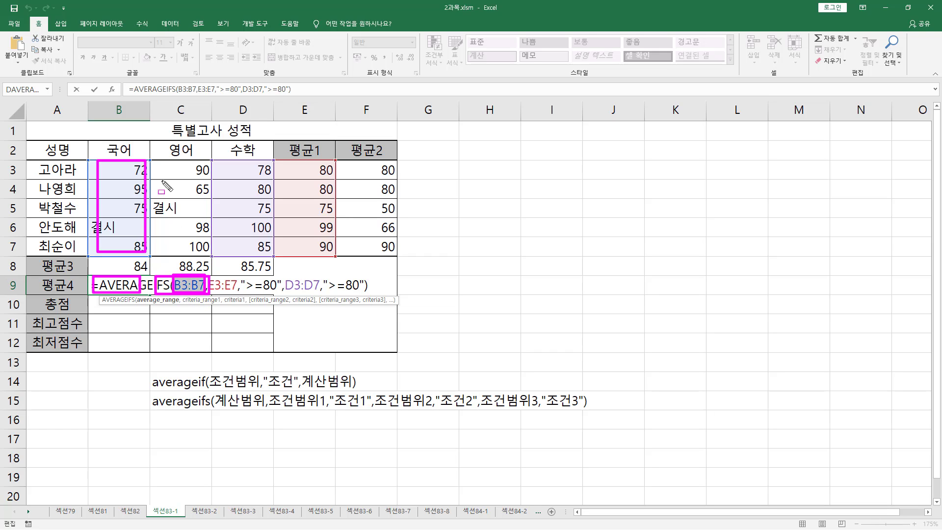
mouse_move(160, 158)
left_mouse_down()
mouse_move(200, 251)
mouse_move(269, 294)
left_mouse_up()
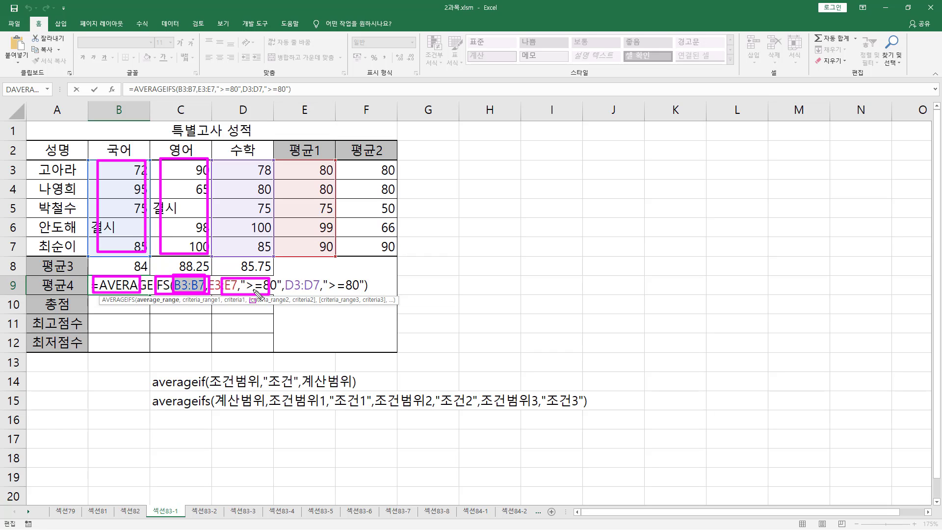
left_click_drag(219, 162, 271, 254)
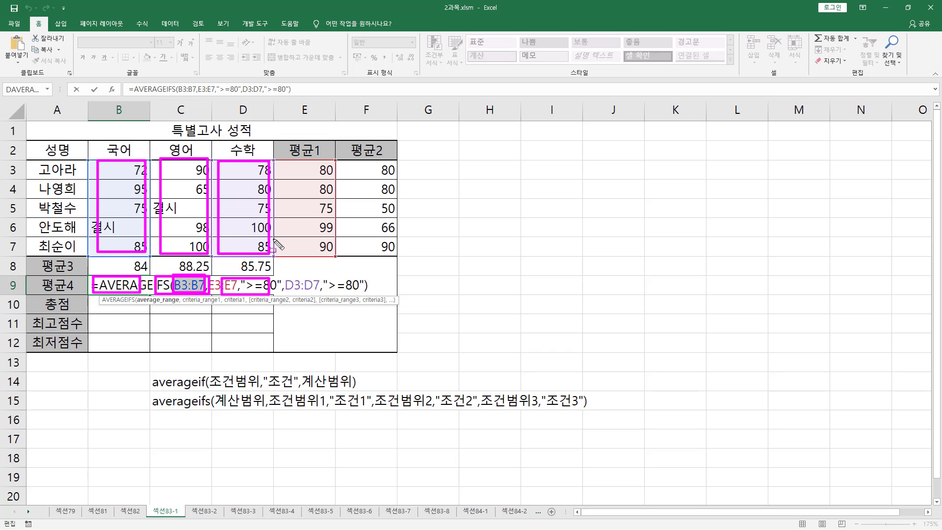
key("Escape")
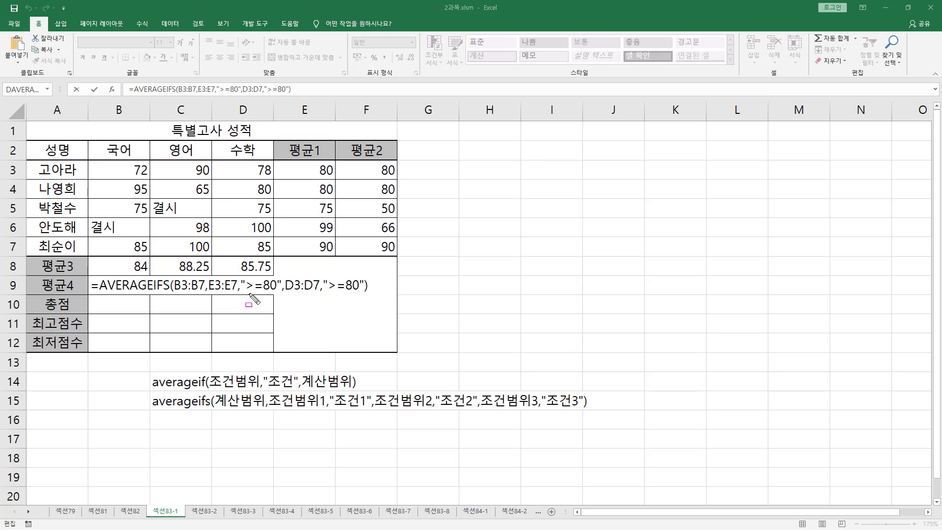
Check both condition ranges of the B9 formula against the 평균1 and 수학 columns for use across the 평균4 row.
left_click_drag(209, 292, 361, 293)
mouse_move(101, 274)
left_mouse_down()
mouse_move(126, 294)
mouse_move(179, 294)
mouse_move(192, 276)
mouse_move(245, 276)
mouse_move(261, 291)
left_mouse_up()
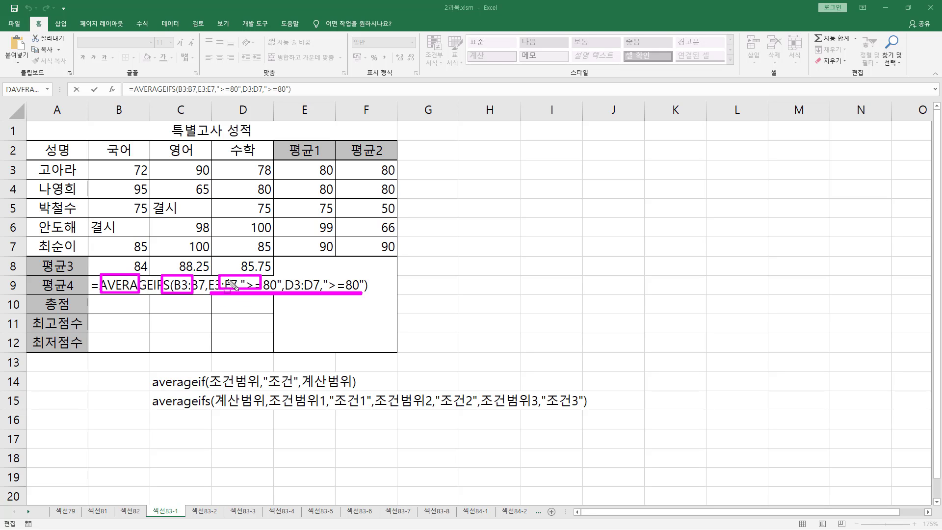
left_click_drag(302, 157, 336, 256)
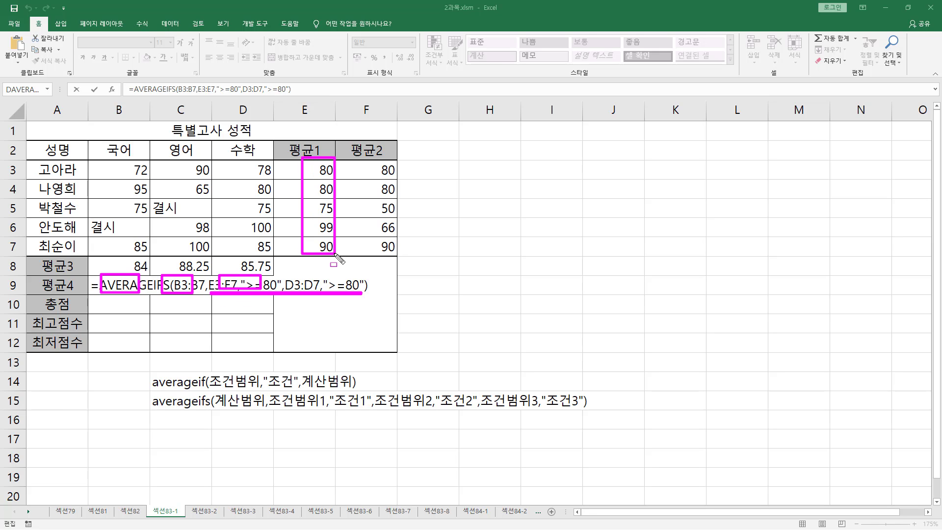
left_click_drag(239, 161, 274, 258)
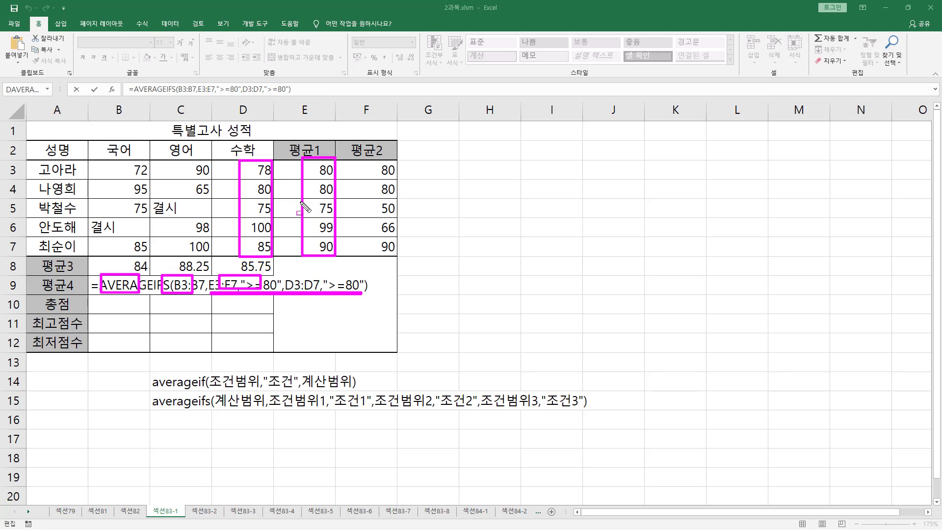
key("Escape")
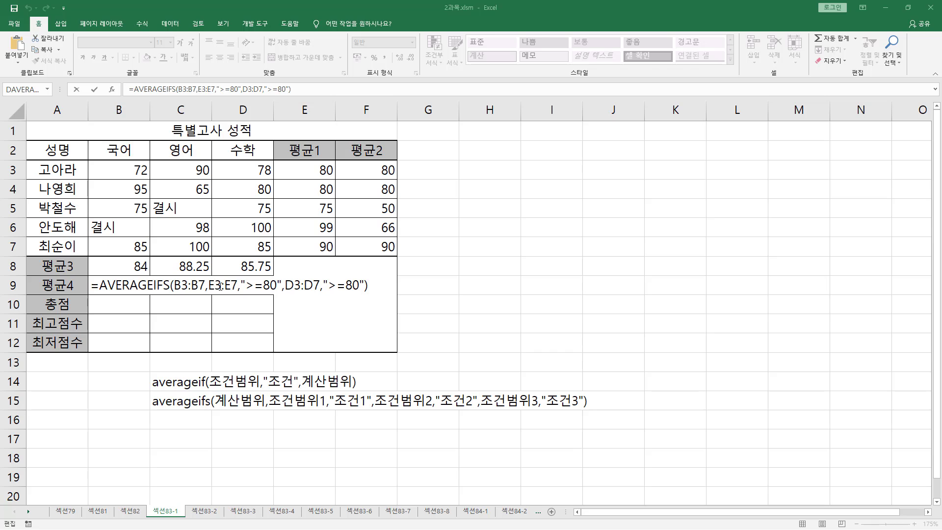
Make the condition ranges E3:E7 and D3:D7 absolute in the B9 formula and fill it across to D9.
left_click(221, 286)
left_click(215, 285)
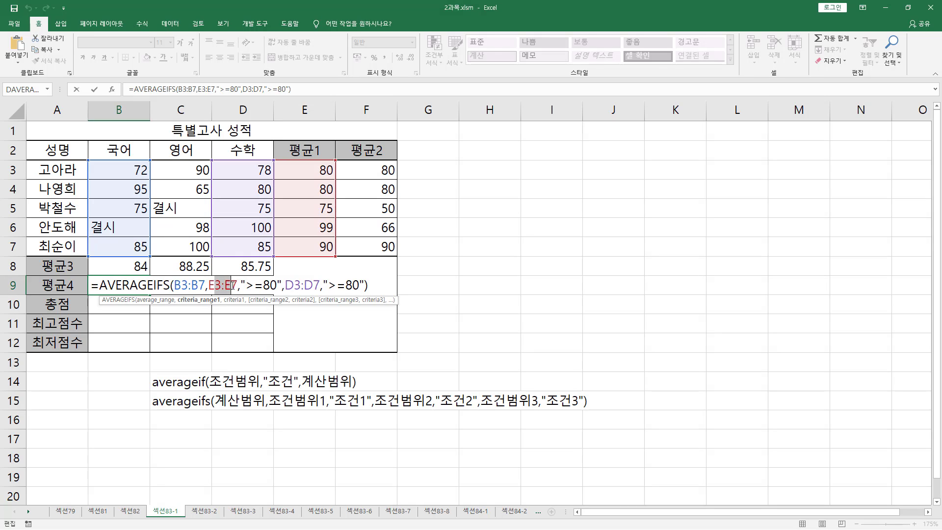
key("F4")
left_click(322, 286)
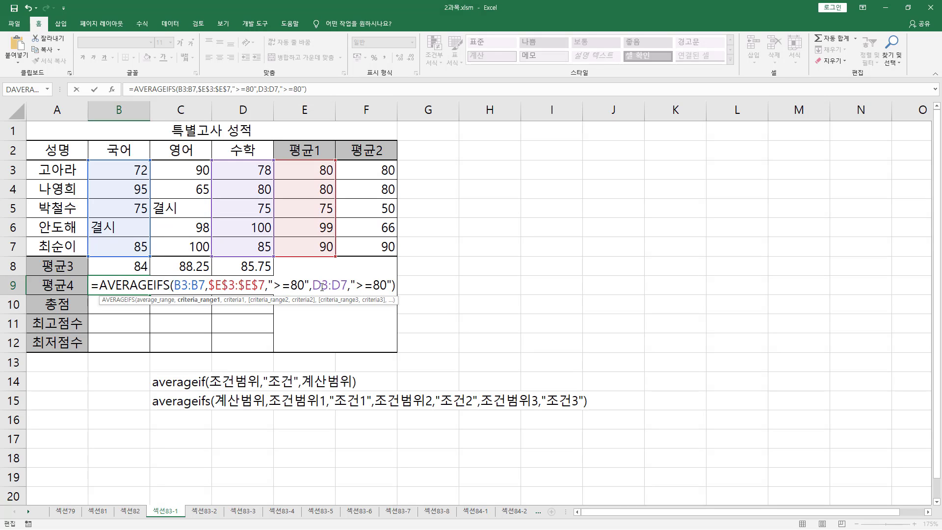
left_click_drag(321, 287, 342, 289)
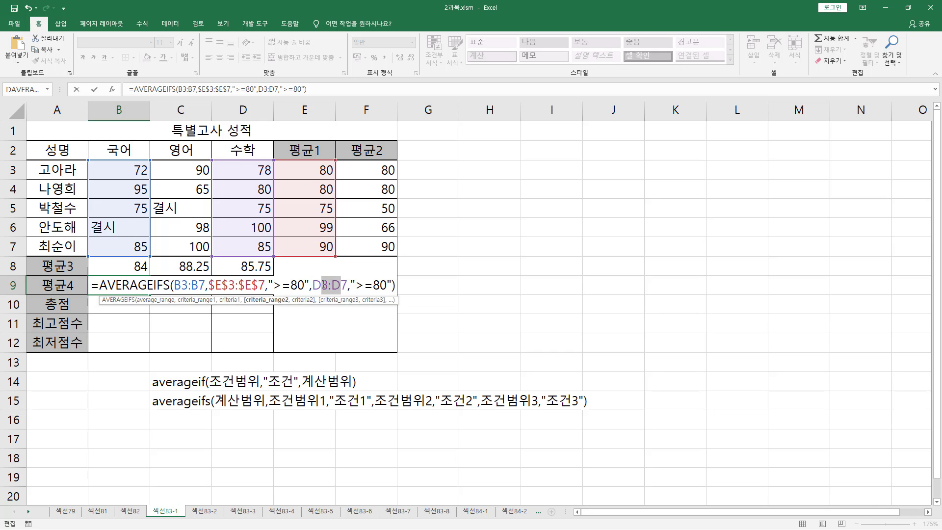
key("F4")
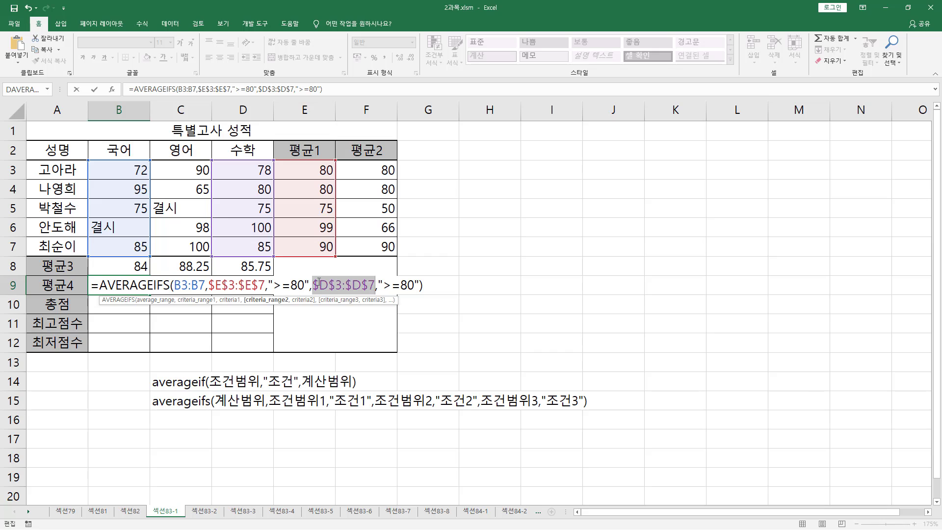
left_click(320, 287)
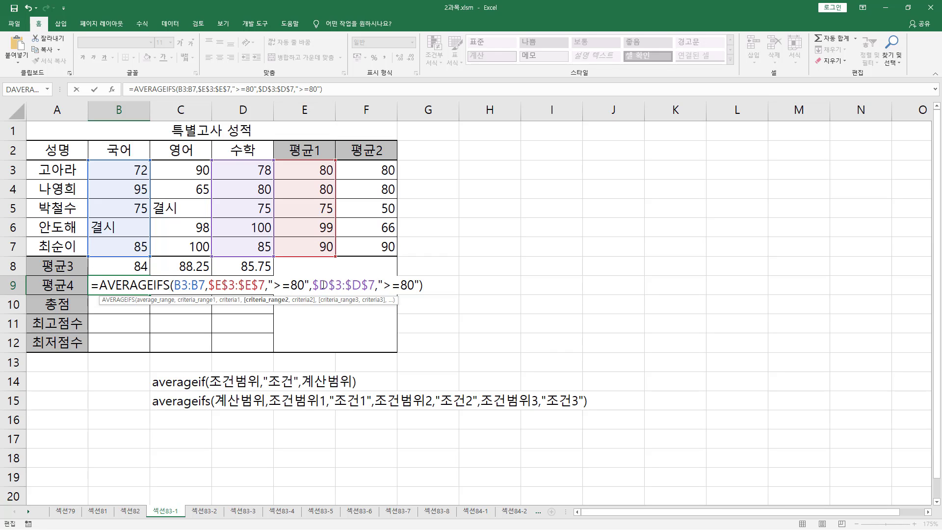
key("Return")
left_click(139, 284)
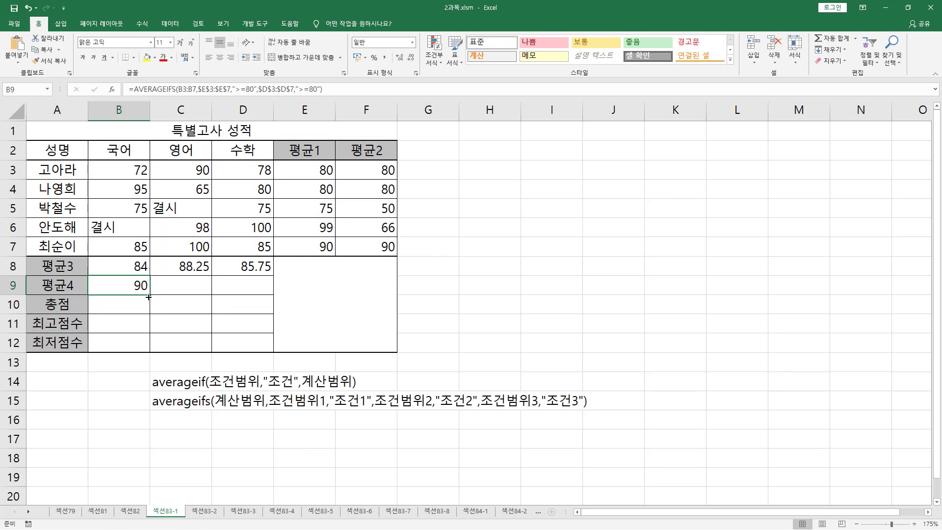
left_click_drag(148, 296, 244, 296)
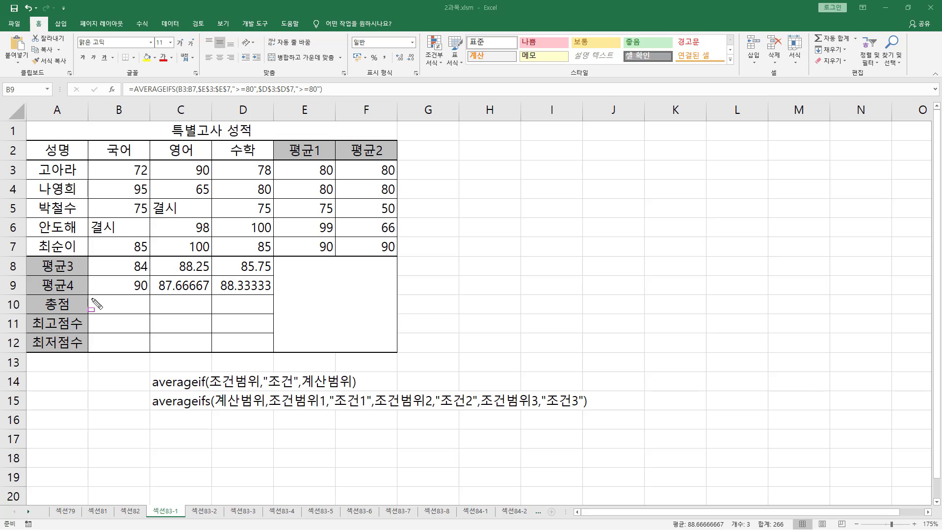
Examine the empty 총점, 최고점수 and 최저점수 rows and match each 총점 cell with its subject's score column.
mouse_move(90, 296)
left_mouse_down()
mouse_move(143, 311)
mouse_move(271, 311)
left_mouse_up()
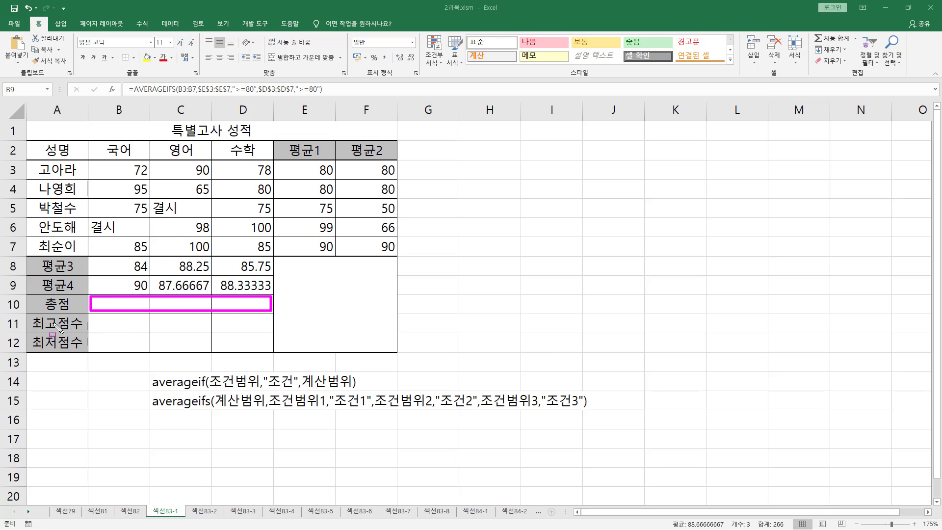
mouse_move(95, 318)
left_mouse_down()
mouse_move(109, 330)
mouse_move(260, 344)
left_mouse_up()
key("Escape")
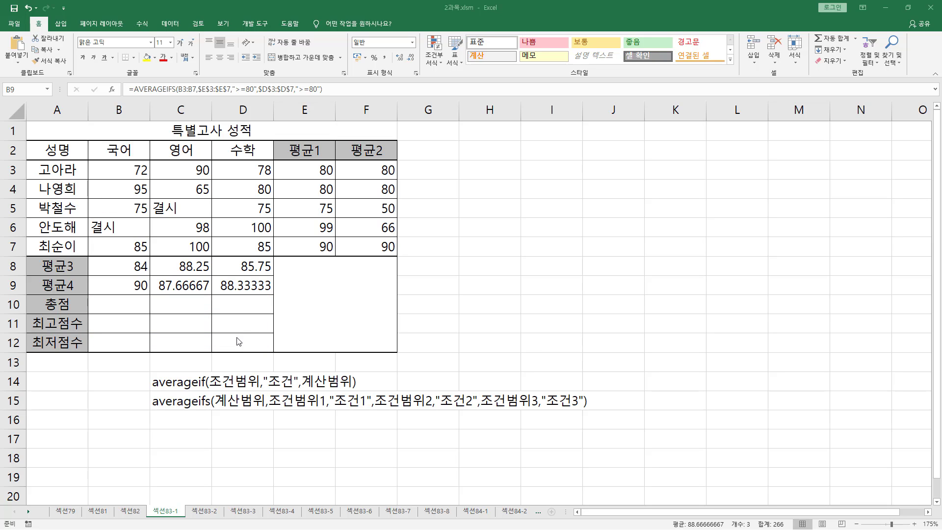
left_click(125, 303)
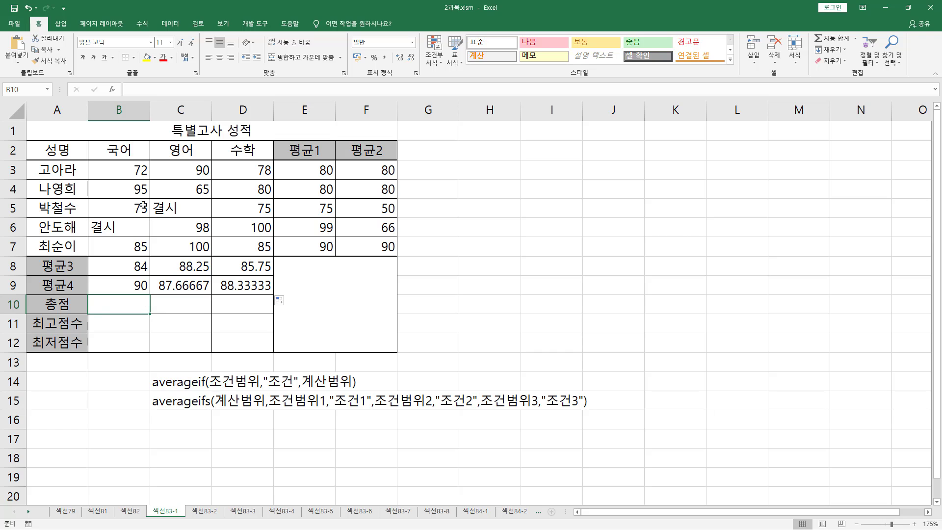
left_click_drag(91, 162, 148, 256)
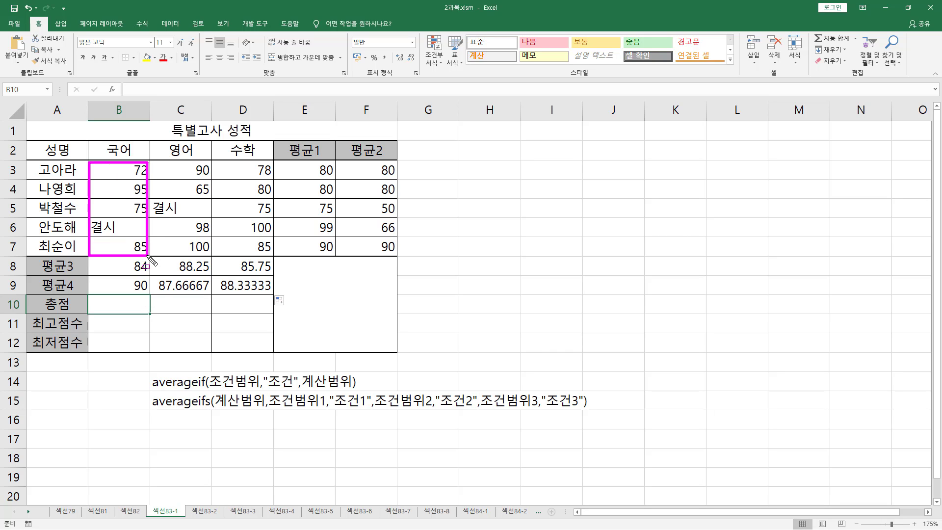
left_click_drag(162, 298, 203, 310)
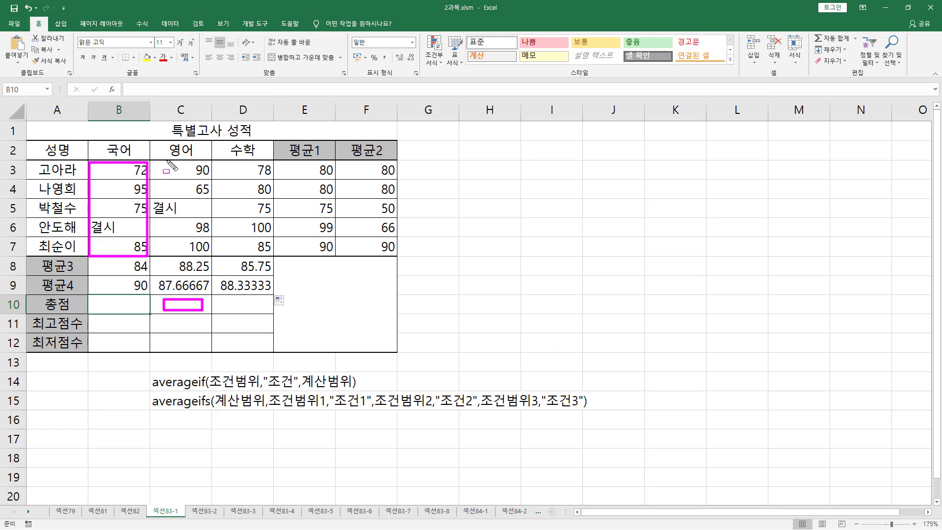
mouse_move(166, 161)
left_mouse_down()
mouse_move(207, 222)
mouse_move(210, 256)
left_mouse_up()
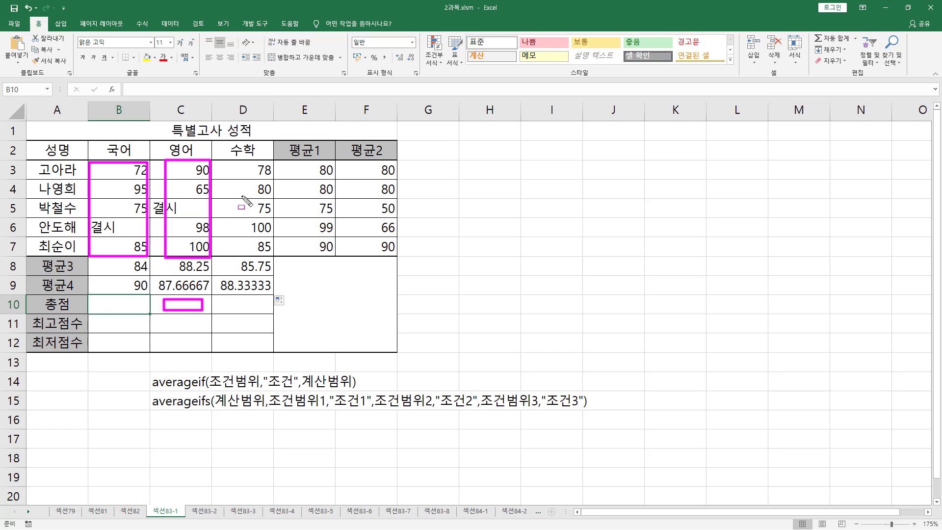
left_click_drag(228, 301, 265, 313)
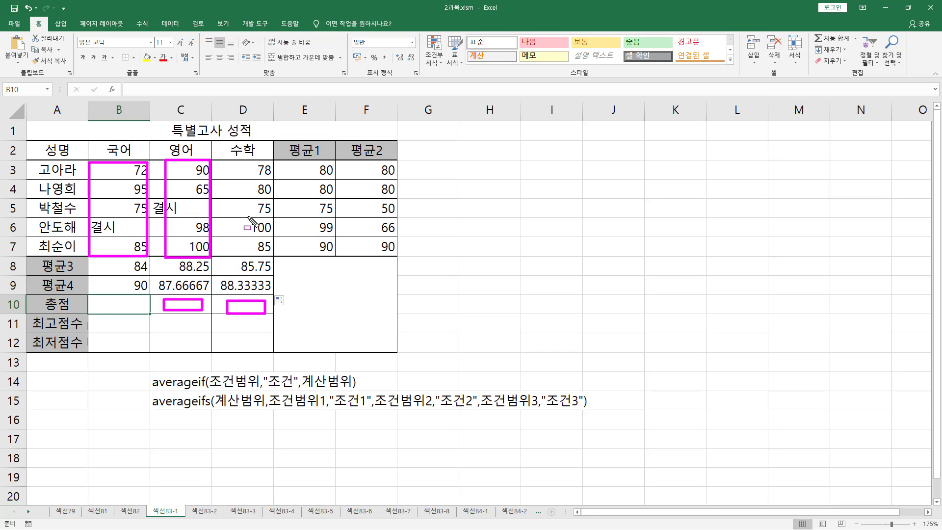
left_click_drag(237, 162, 269, 257)
key("Escape")
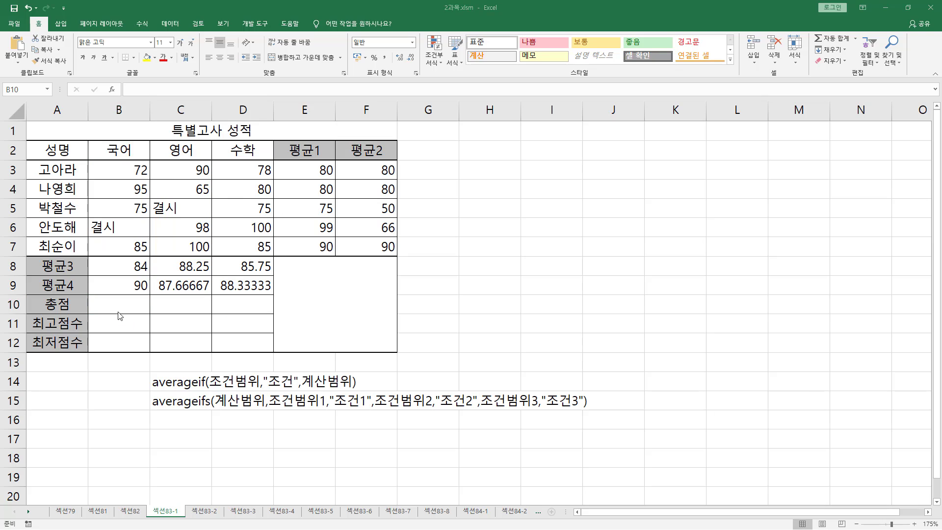
Total the 국어 scores B3:B7 with a SUM formula in the 총점 cell B10.
left_click(97, 307)
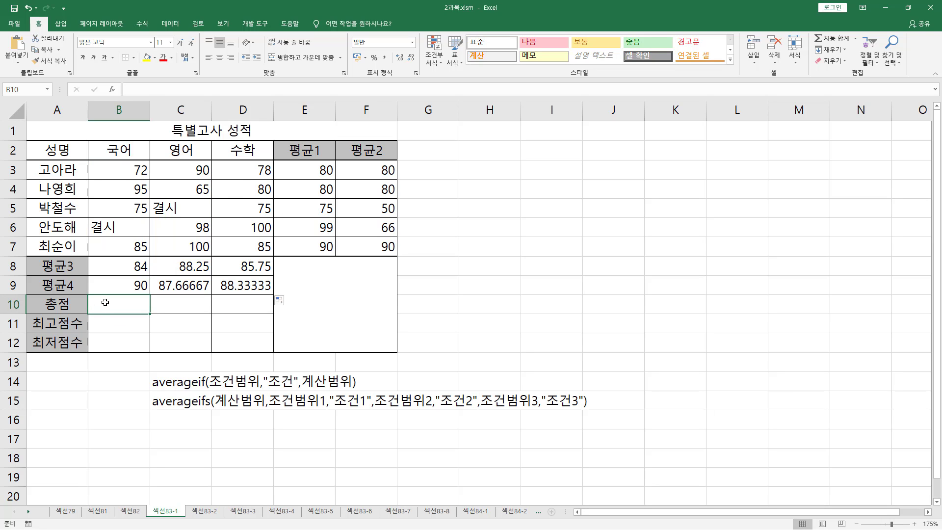
type("=sum(")
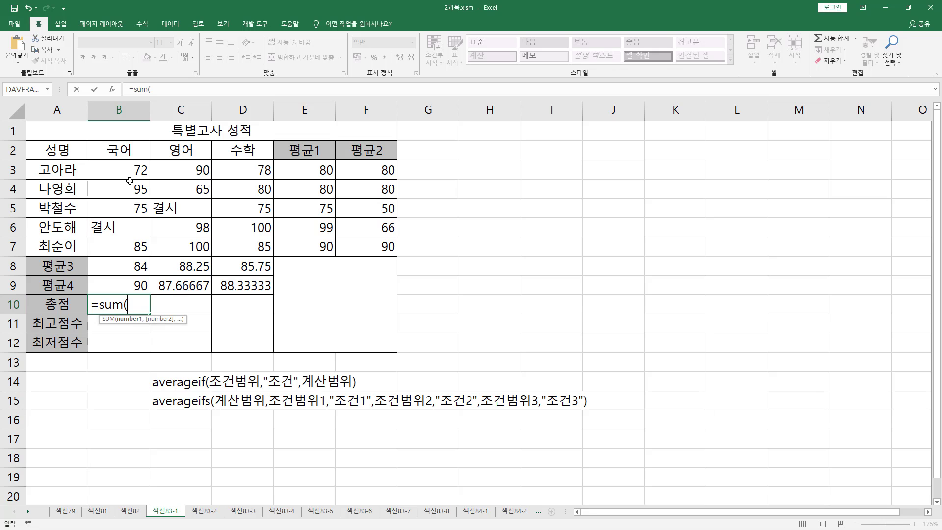
left_click_drag(130, 181, 147, 251)
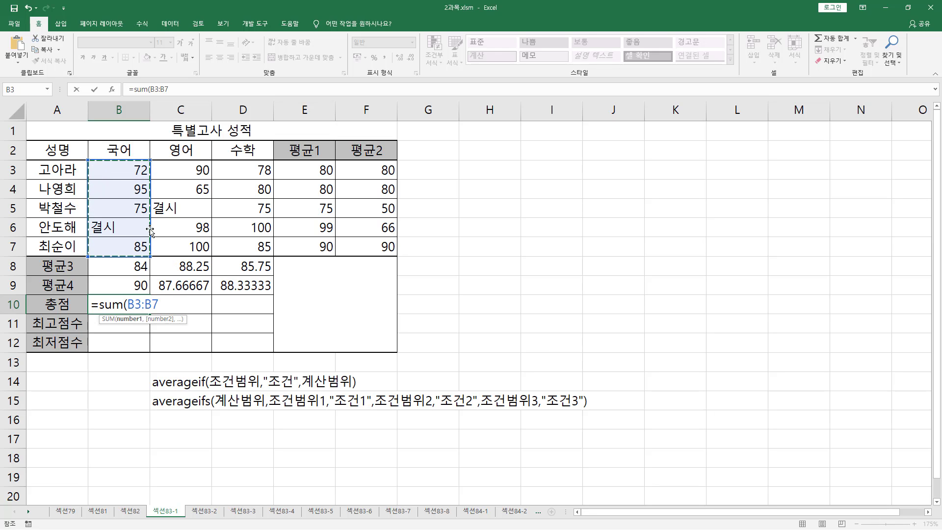
type(")")
key("Return")
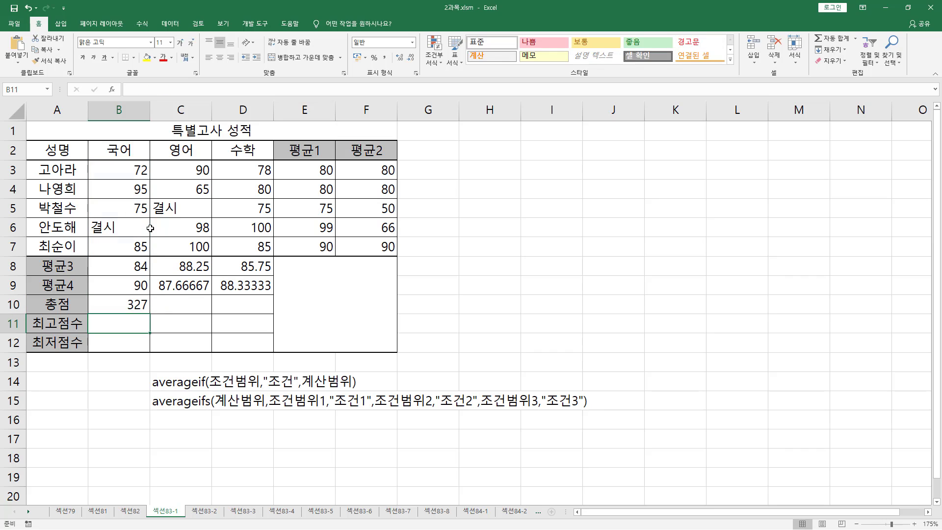
Check the SUM range B3:B7 in the B10 formula and match the remaining 총점 cells with the 영어 and 수학 columns.
double_click(133, 304)
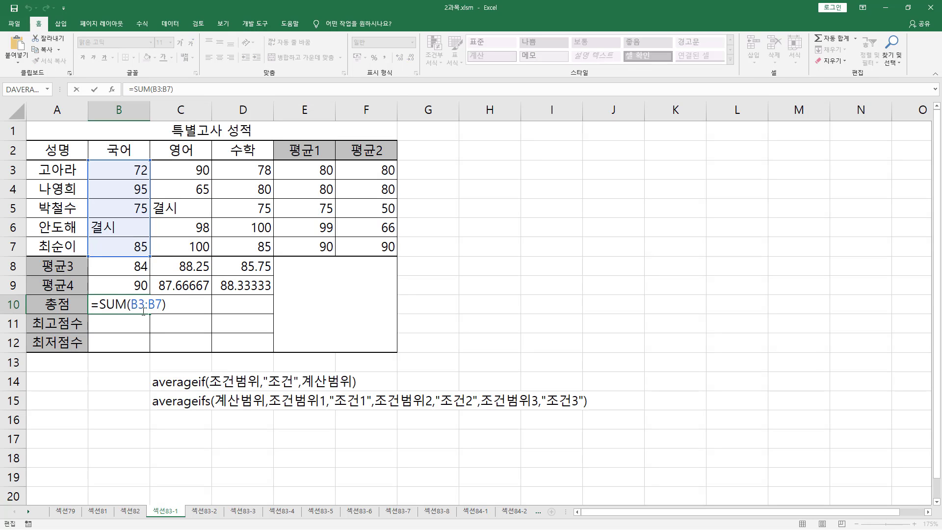
left_click_drag(131, 309, 160, 309)
left_click_drag(98, 296, 126, 311)
left_click_drag(92, 164, 143, 256)
left_click_drag(166, 297, 202, 311)
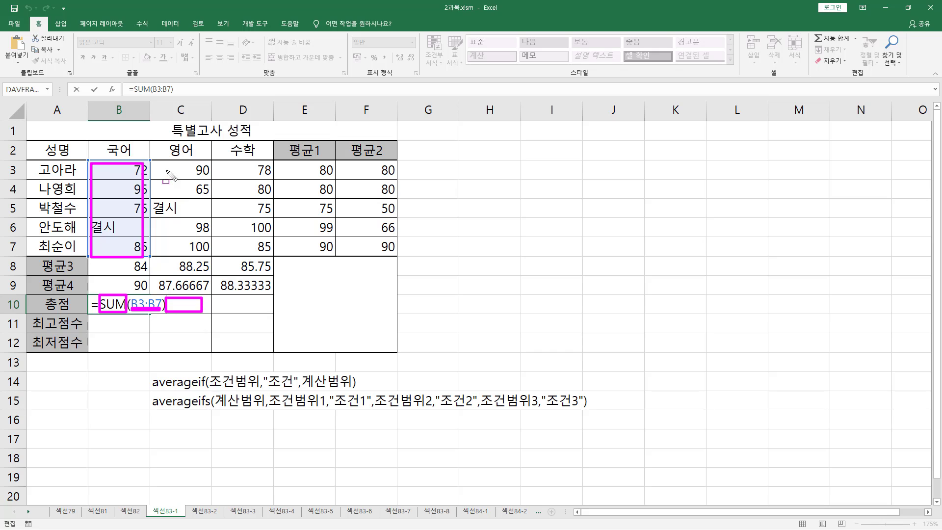
left_click_drag(158, 166, 206, 247)
mouse_move(222, 299)
left_mouse_down()
mouse_move(242, 313)
mouse_move(264, 311)
left_mouse_up()
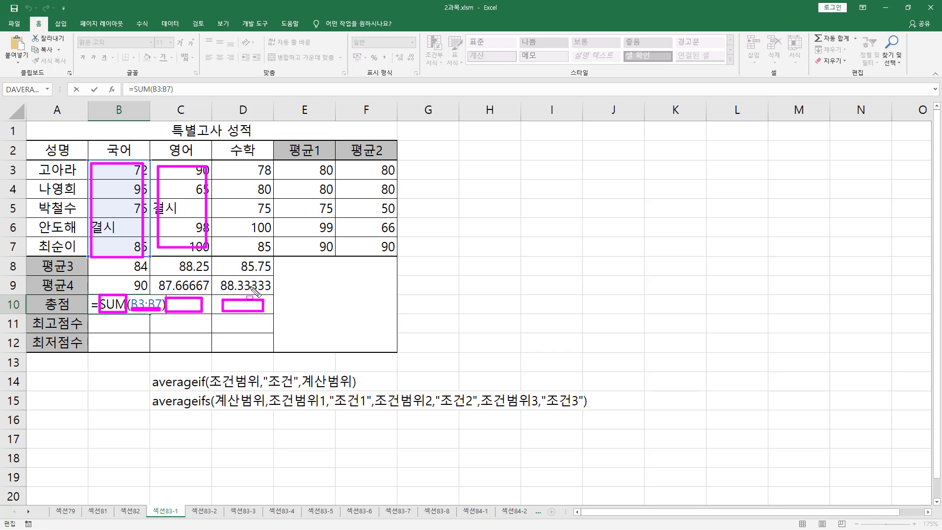
left_click_drag(227, 166, 273, 252)
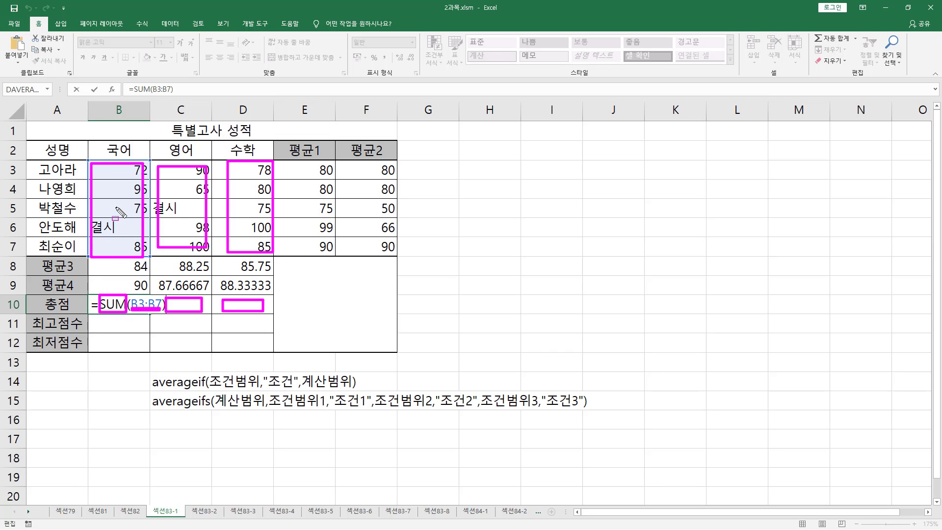
key("Escape")
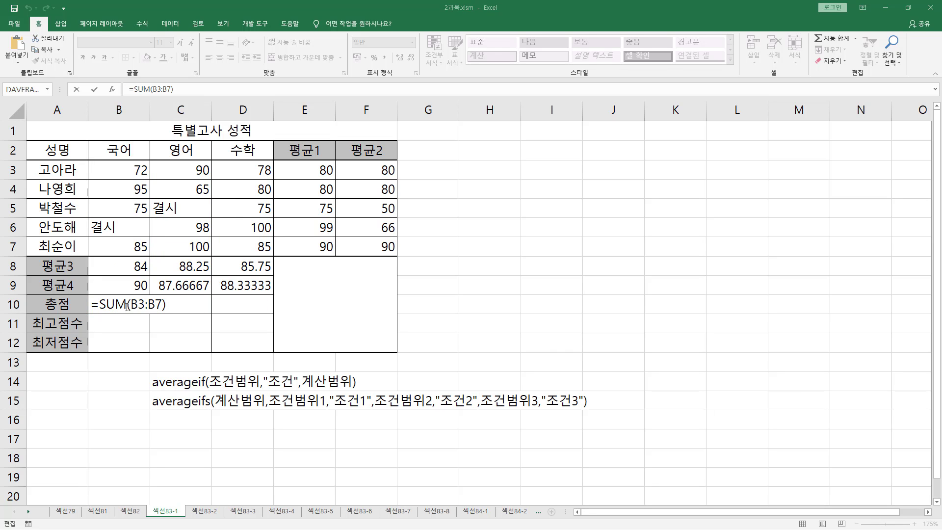
Fill the 총점 formula from B10 across to D10 for the 영어 and 수학 scores.
key("ctrl+Return")
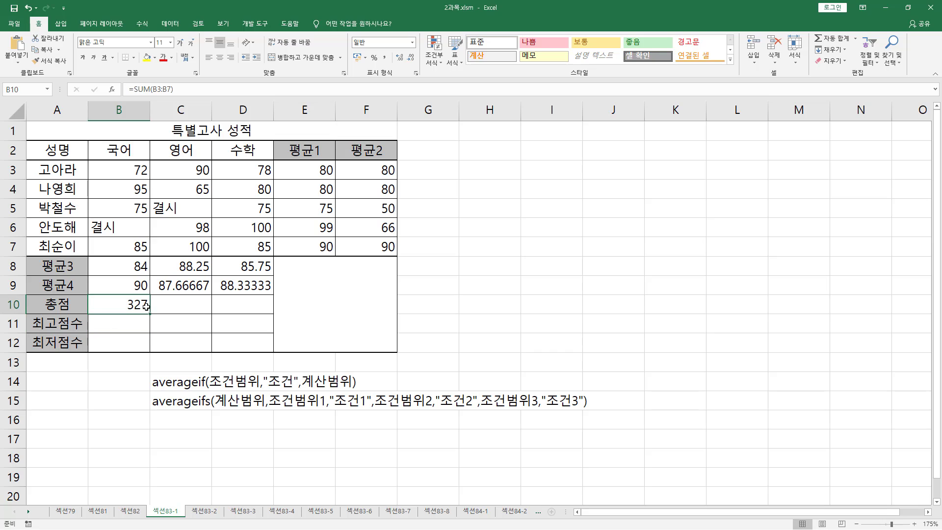
left_click_drag(150, 314, 273, 314)
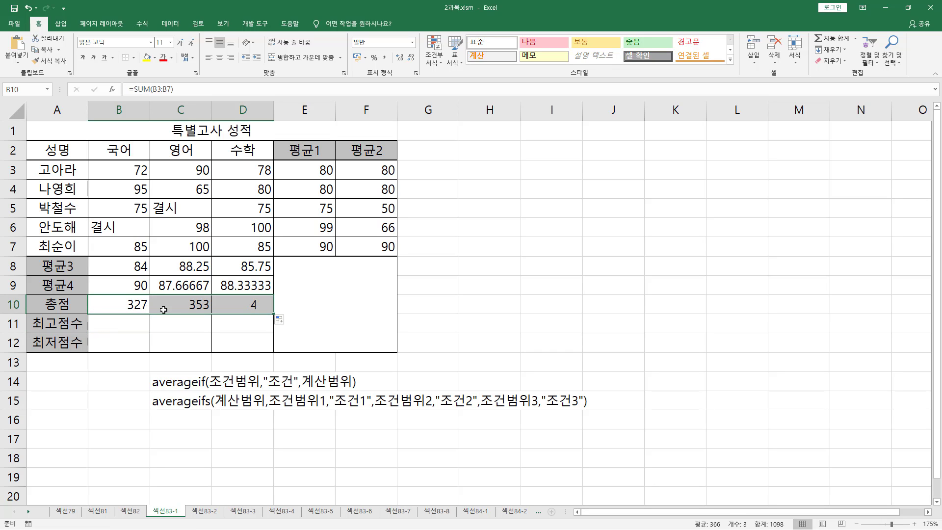
key("ctrl+2")
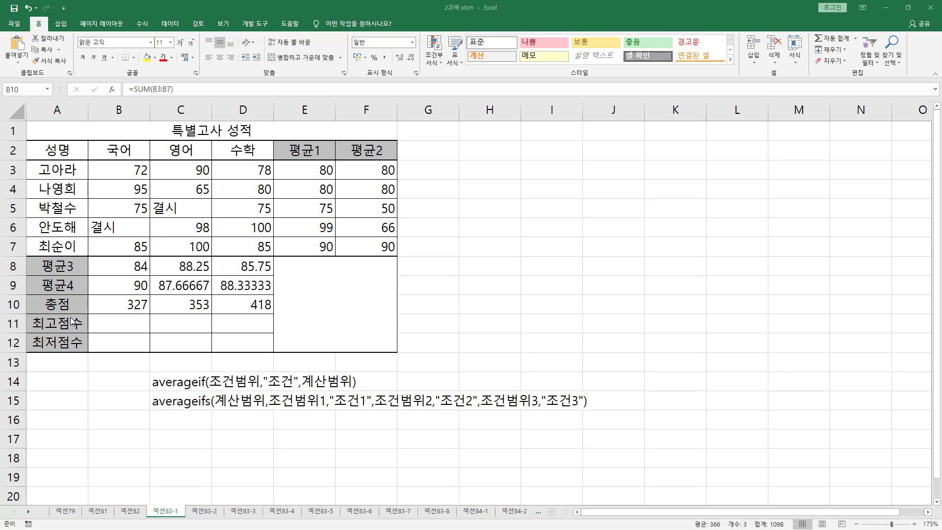
Start a MAX formula in the 최고점수 cell B11 for the 국어 scores.
left_click(135, 326)
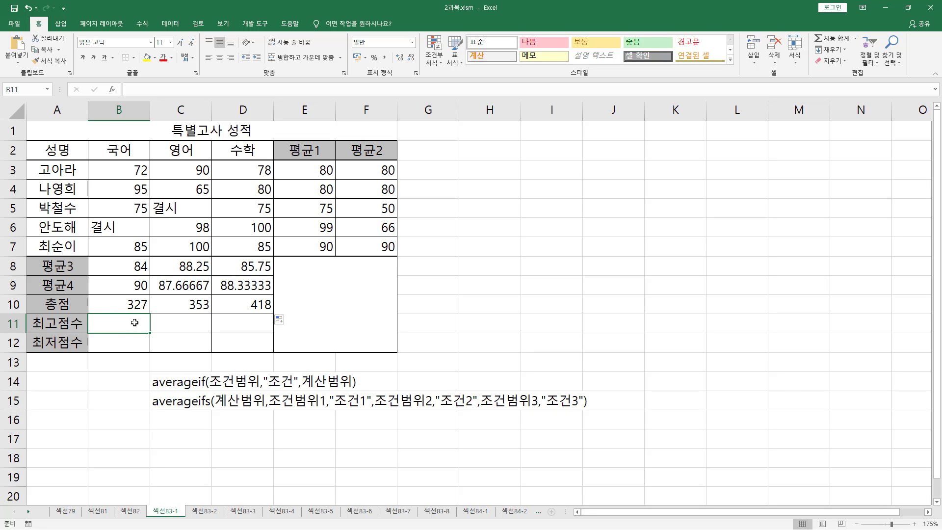
type("=max")
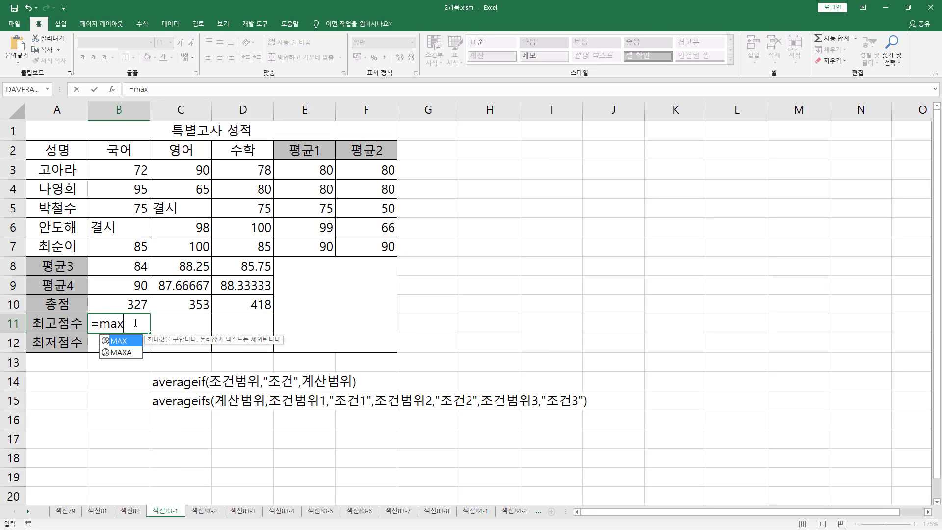
type("(")
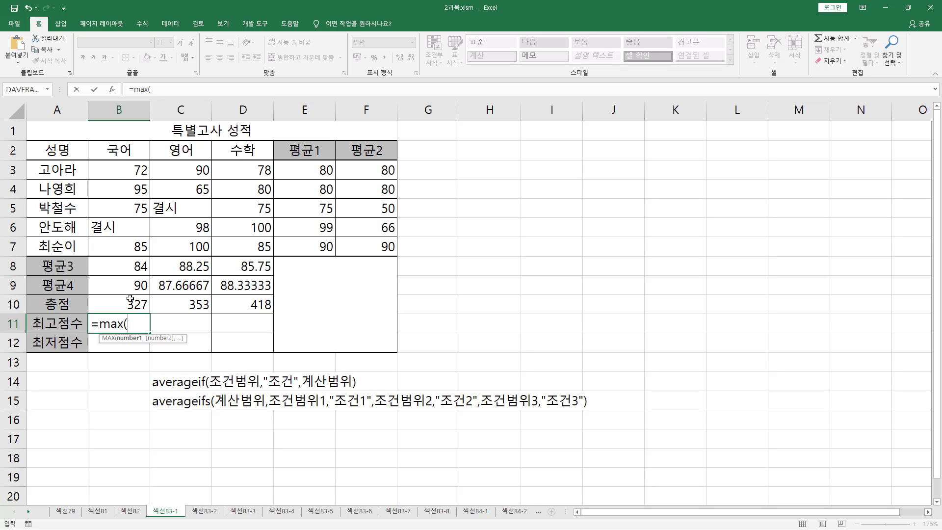
Match each 최고점수 cell in row 11 with the score column of its subject, 국어, 영어 and 수학.
left_click_drag(99, 315, 140, 327)
left_click_drag(99, 163, 146, 254)
left_click_drag(161, 315, 201, 325)
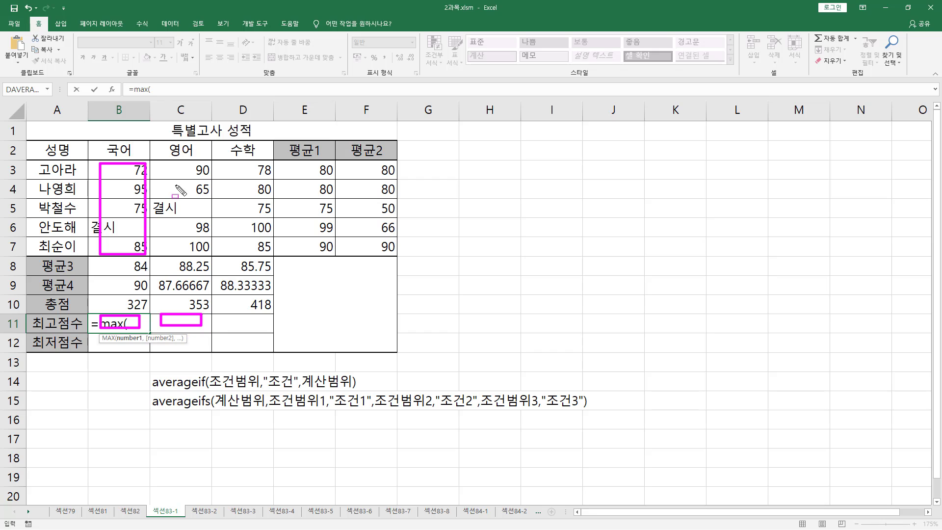
left_click_drag(164, 159, 205, 249)
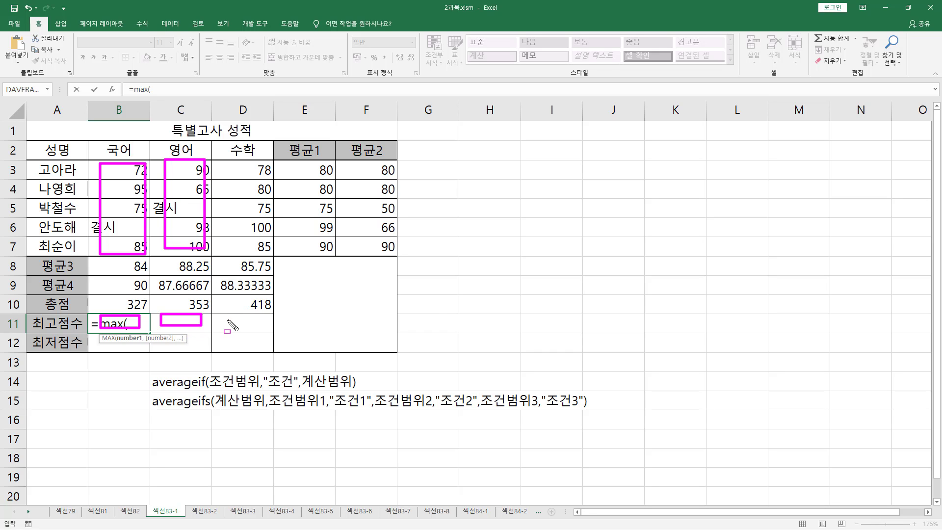
left_click_drag(225, 318, 260, 331)
left_click_drag(225, 162, 271, 261)
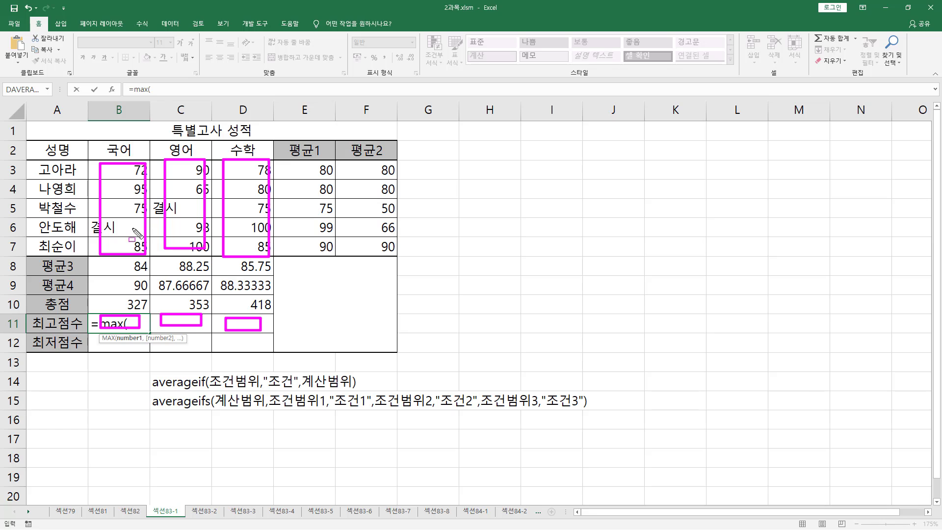
key("Escape")
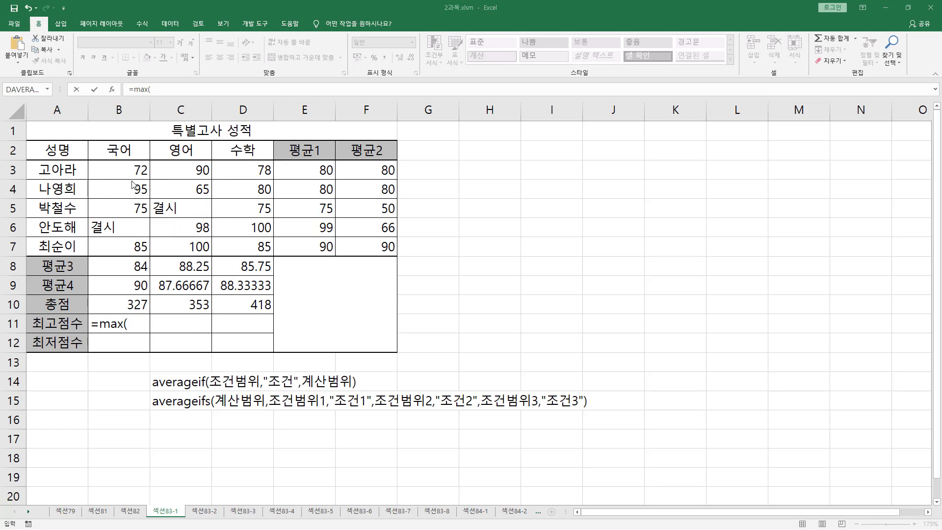
Complete the B11 MAX formula with the range B3:B7 and fill it across to D11.
left_click_drag(126, 168, 130, 249)
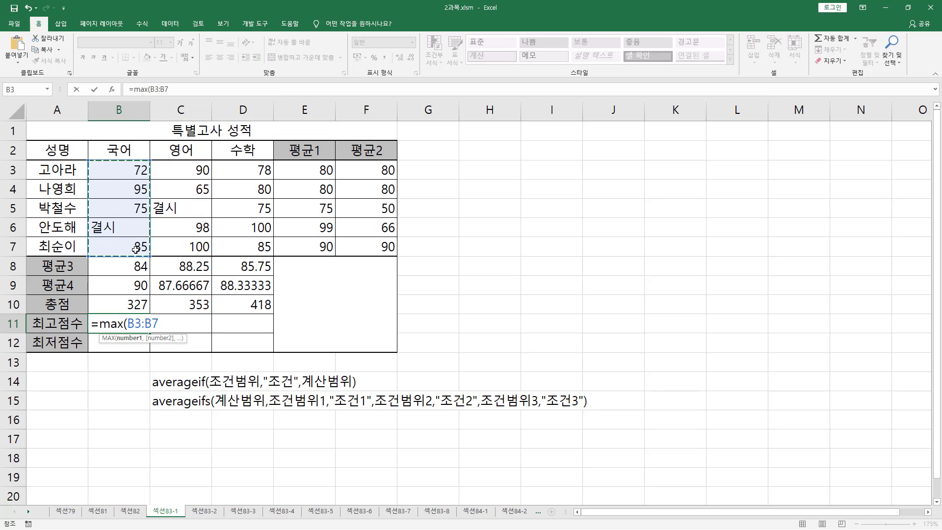
type(")")
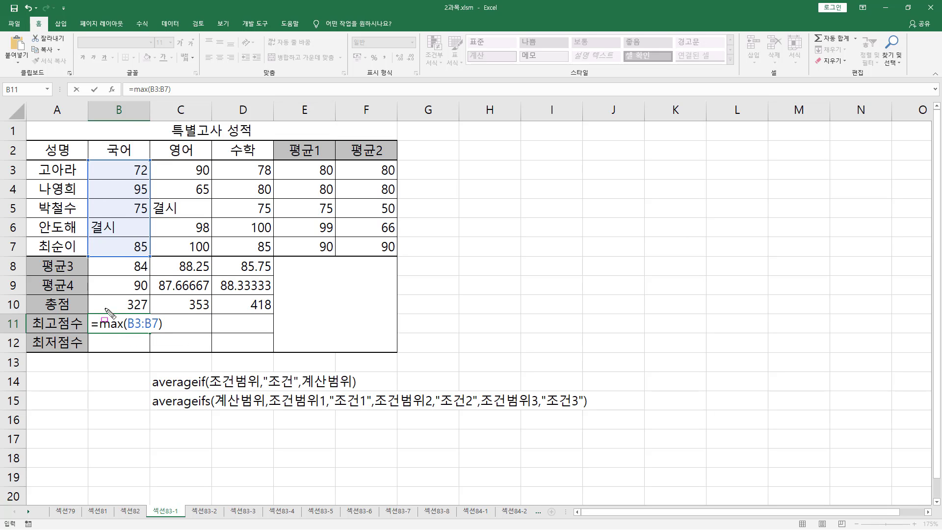
mouse_move(127, 331)
left_mouse_down()
mouse_move(156, 331)
mouse_move(124, 331)
left_mouse_up()
key("Escape")
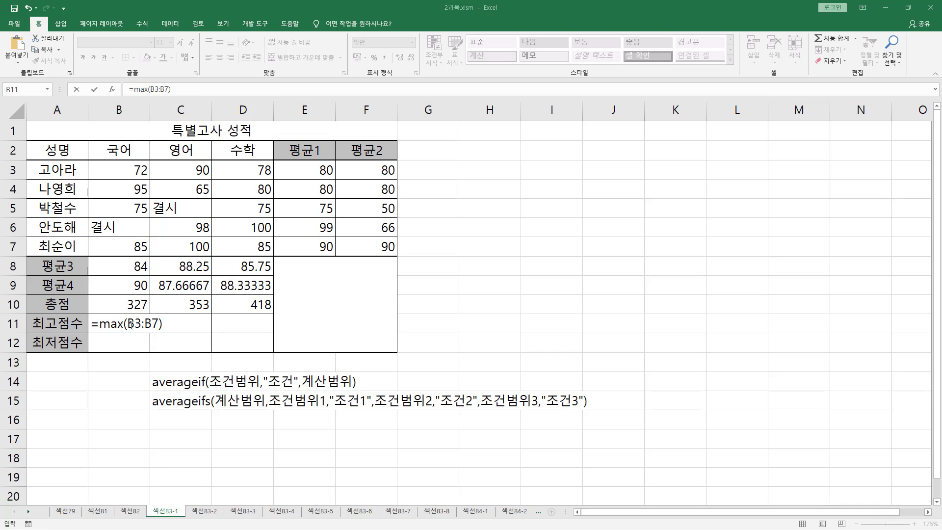
key("ctrl+Return")
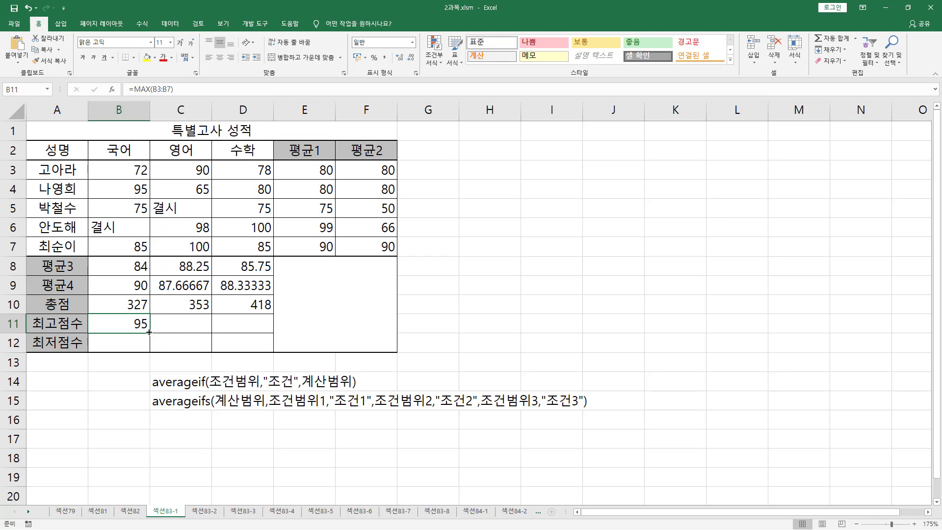
left_click_drag(149, 333, 261, 330)
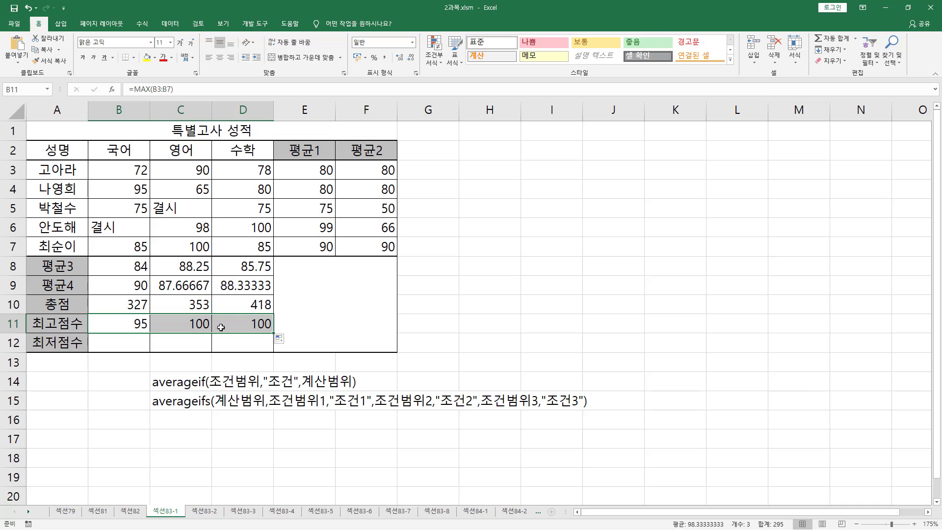
Find the lowest 국어 score with a MIN formula over B3:B7 in the 최저점수 cell B12 and fill it across to D12.
left_click(131, 344)
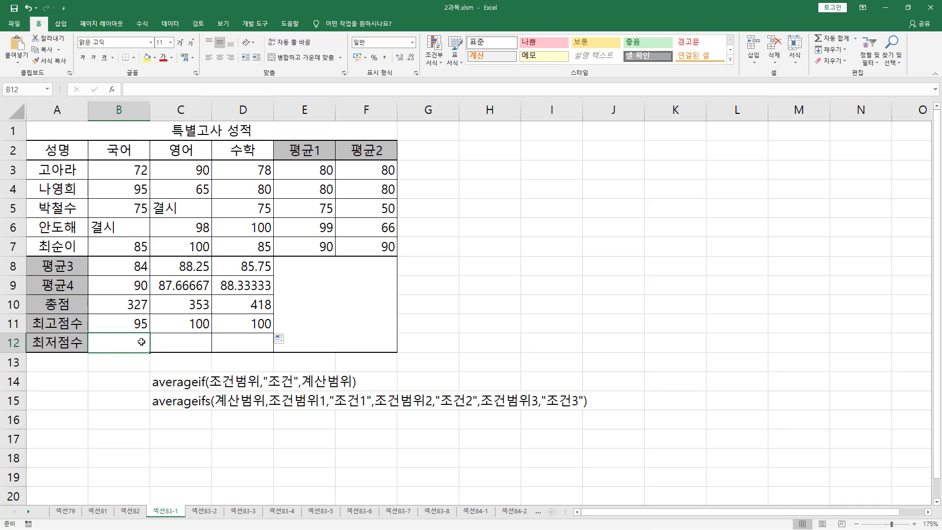
type("=m")
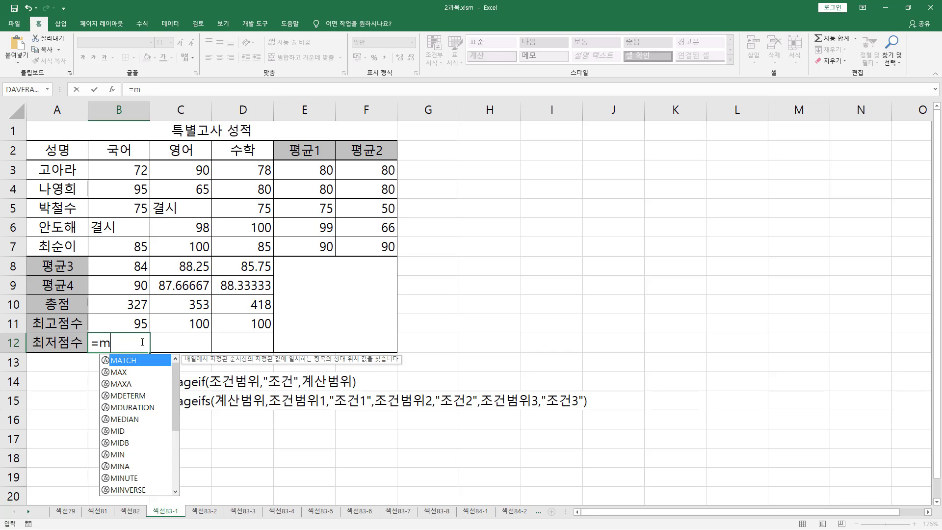
type("in(")
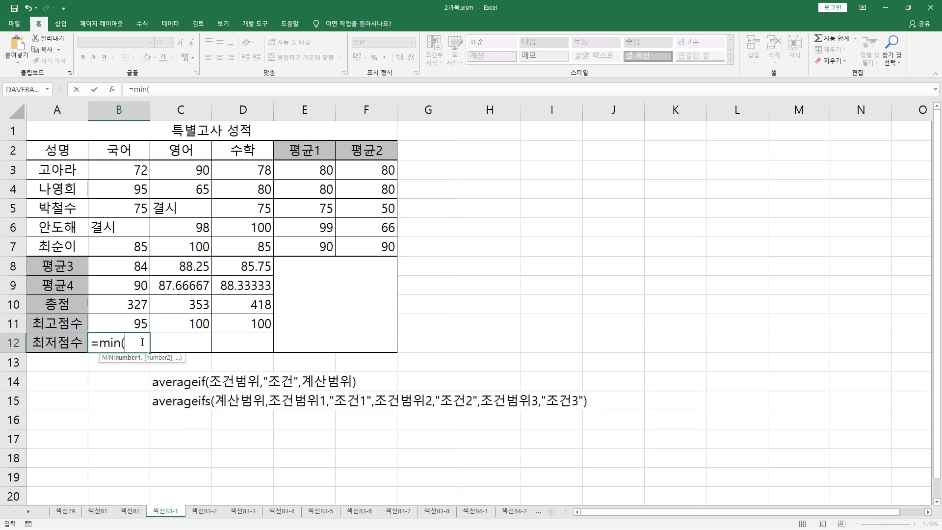
left_click_drag(125, 163, 141, 247)
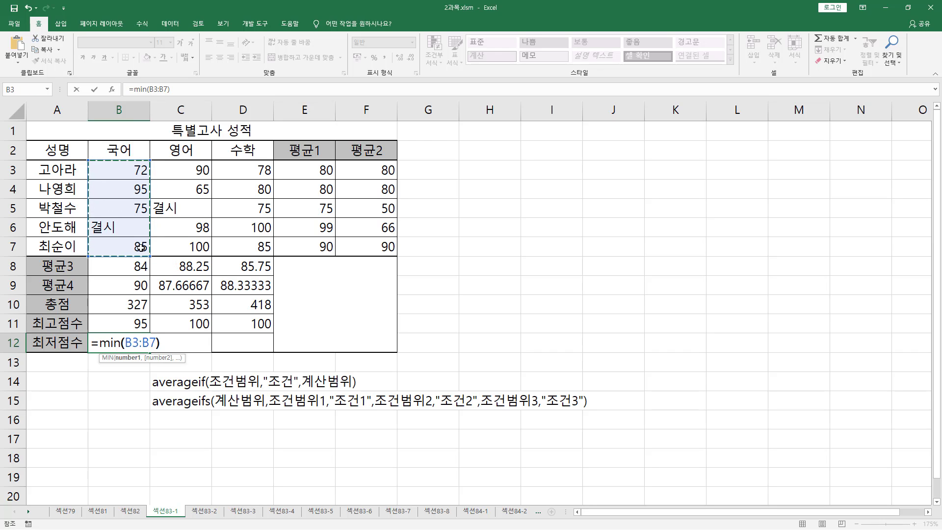
type(")")
key("Return")
left_click(140, 345)
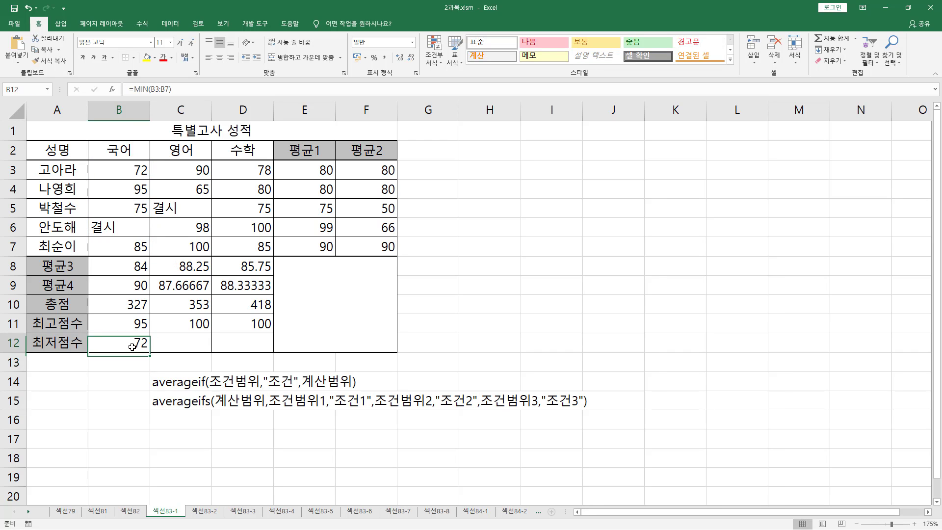
left_click_drag(149, 352, 264, 353)
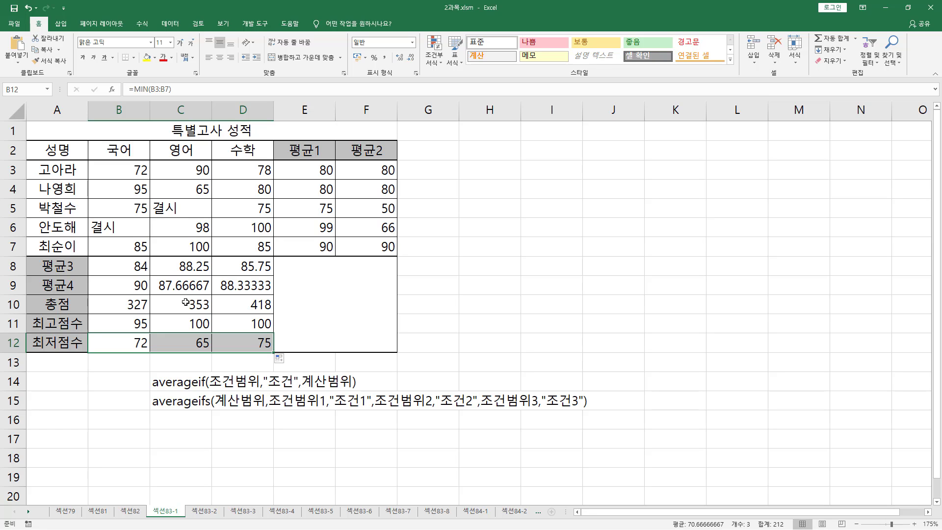
Review the AVERAGEIFS formula in the 평균4 cell B9, including its absolute condition ranges.
left_click(137, 285)
key("F2")
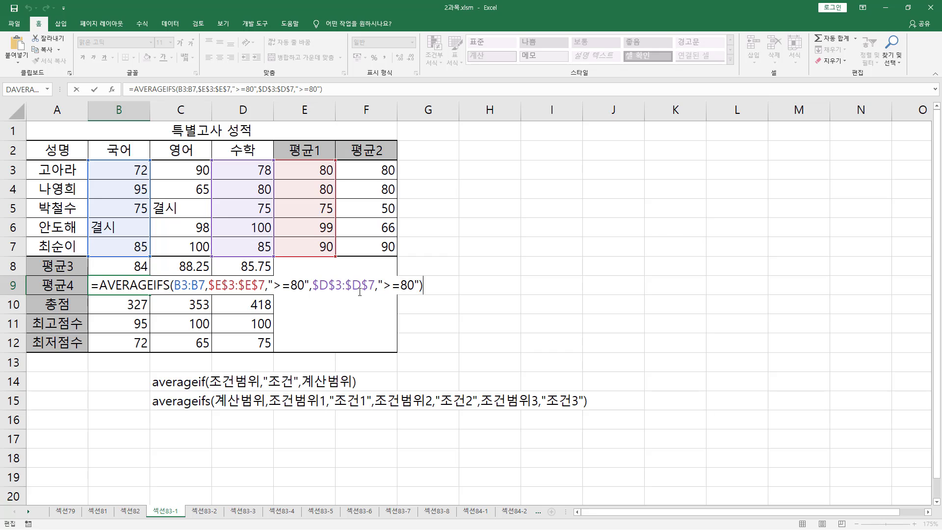
key("ctrl+Return")
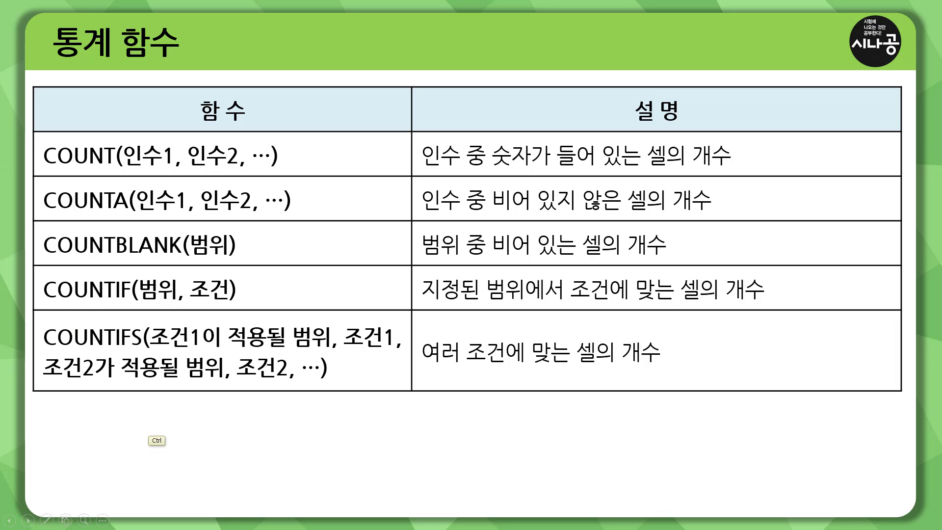
left_click_drag(87, 175, 92, 174)
mouse_move(31, 159)
left_mouse_down()
mouse_move(31, 278)
mouse_move(45, 342)
left_mouse_up()
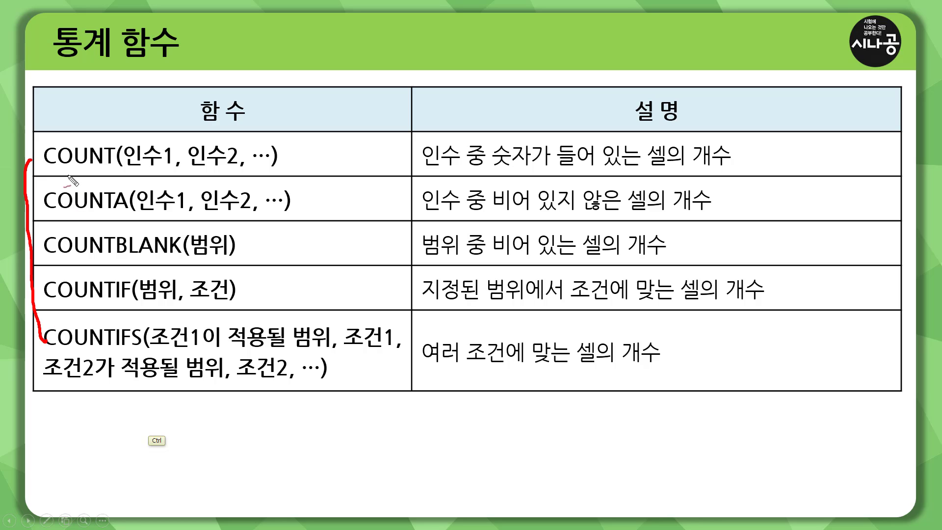
left_click_drag(41, 172, 112, 168)
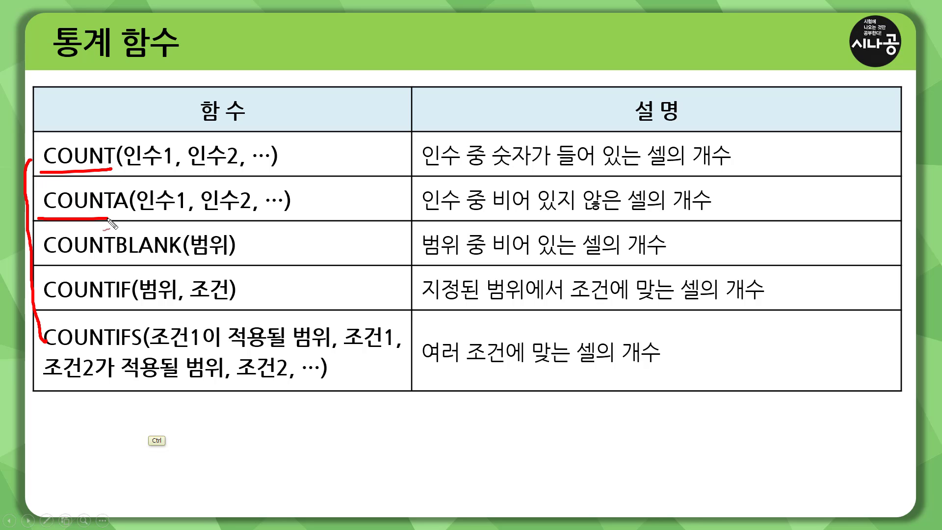
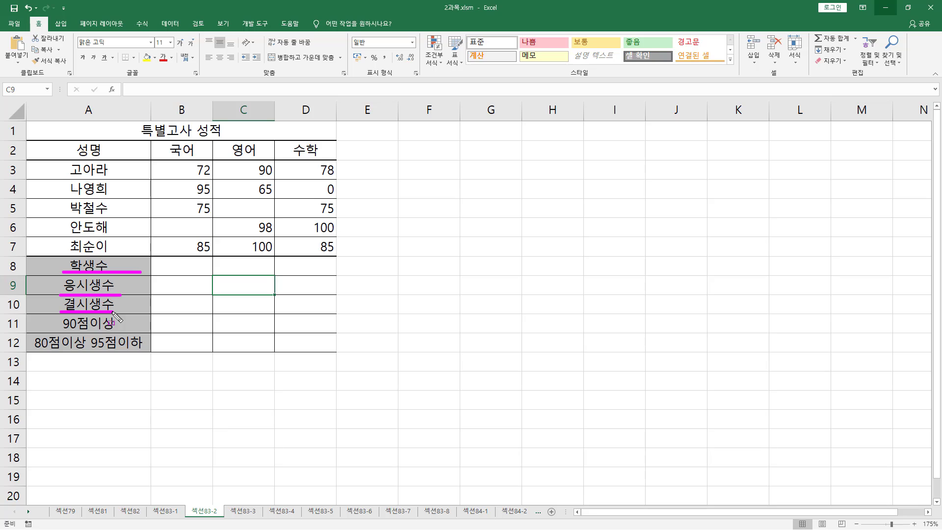
Examine the empty 90점이상 and 80점이상 95점이하 rows on sheet 섹션83-2.
left_click_drag(61, 332, 345, 331)
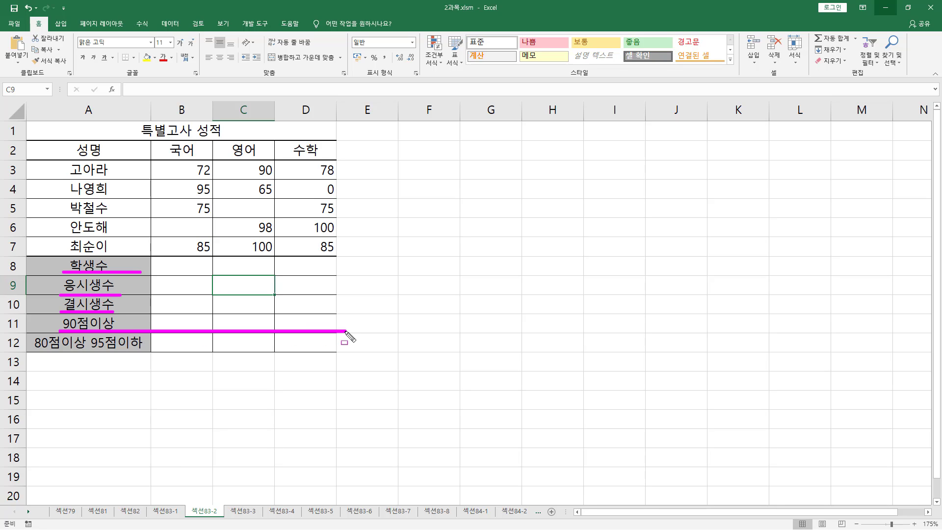
left_click_drag(31, 351, 340, 351)
key("Escape")
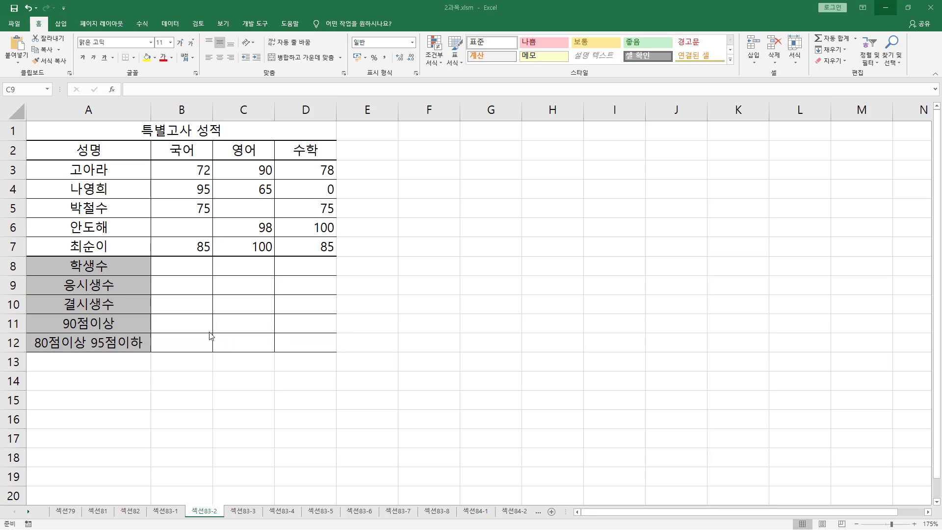
Examine the score range B3:D7, its blank and zero entries, and the names in column A for the 학생수 row.
left_click(139, 268)
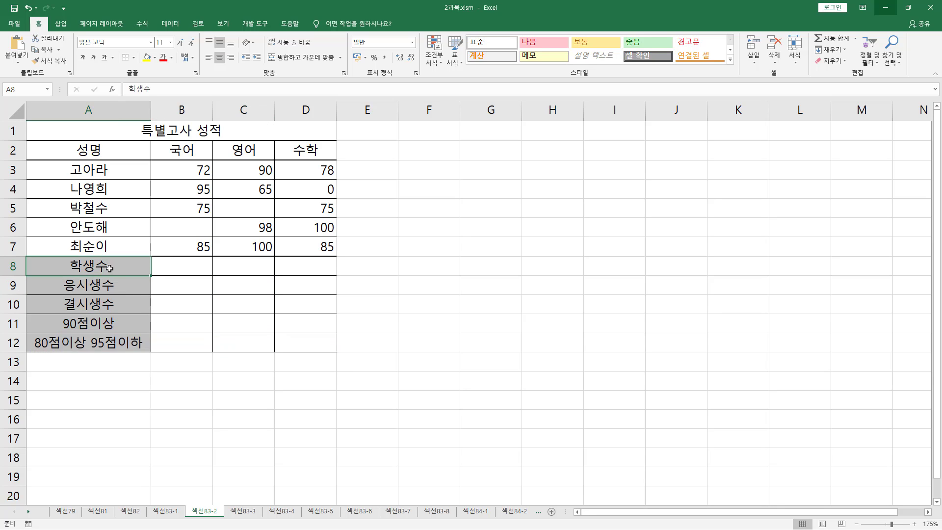
left_click(185, 269)
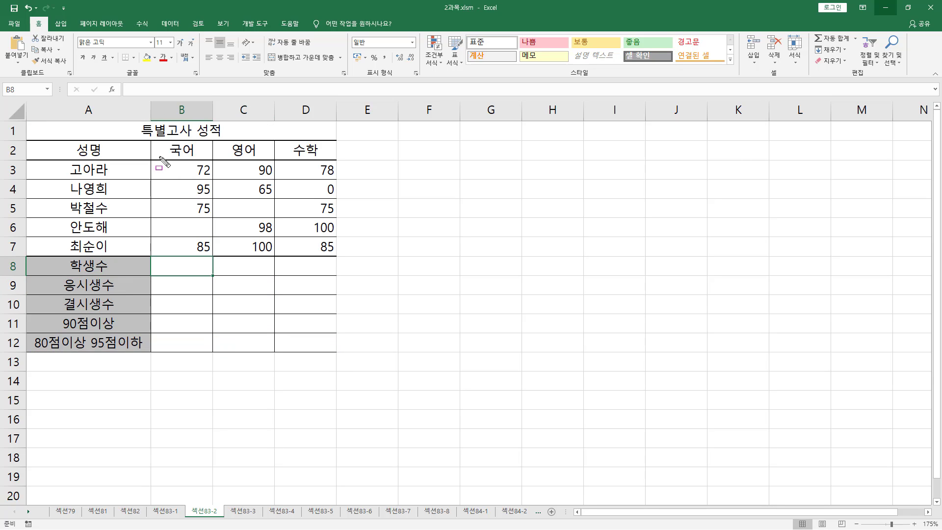
left_click_drag(159, 157, 338, 255)
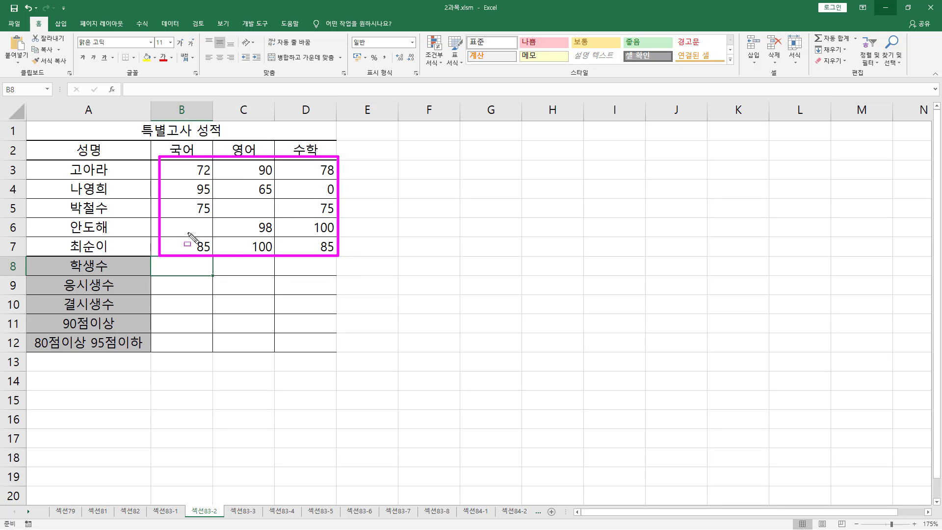
left_click_drag(183, 220, 205, 235)
left_click_drag(233, 202, 271, 217)
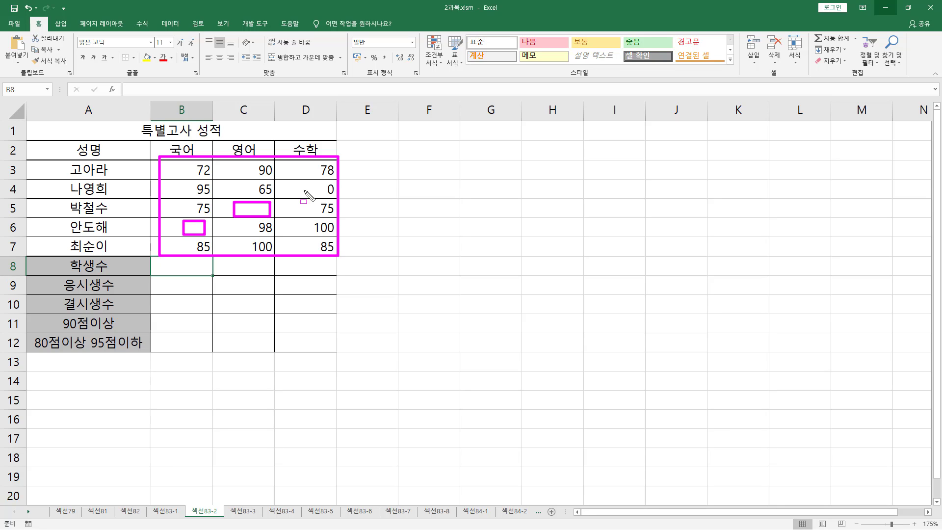
left_click_drag(318, 179, 336, 197)
left_click_drag(63, 273, 119, 273)
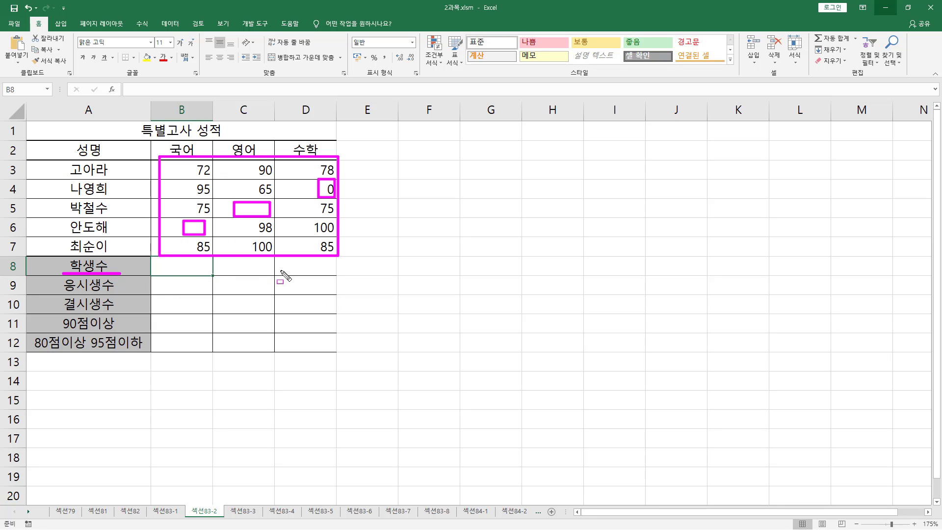
left_click_drag(68, 162, 115, 252)
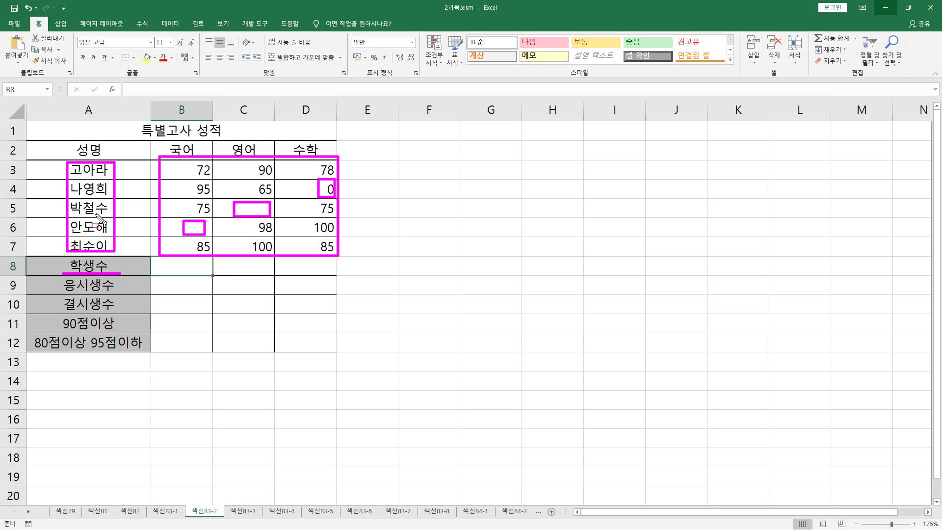
left_click_drag(154, 275, 328, 275)
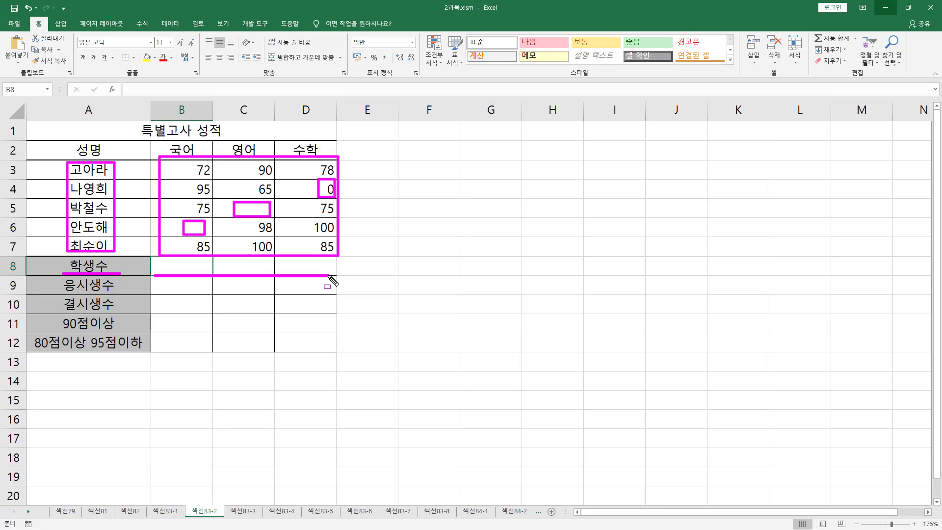
key("Escape")
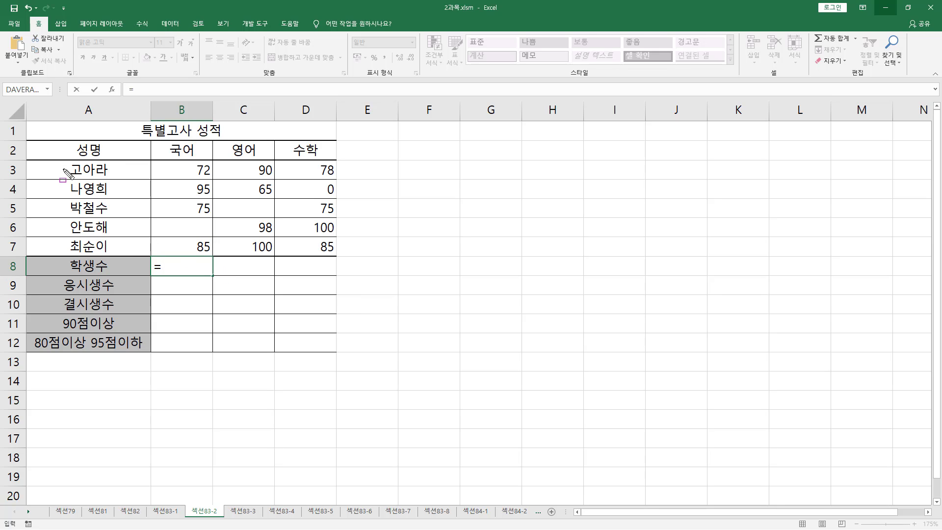
Count the students in the 학생수 cell B8 with a COUNTA formula over the name range A3:A7.
left_click_drag(59, 162, 114, 251)
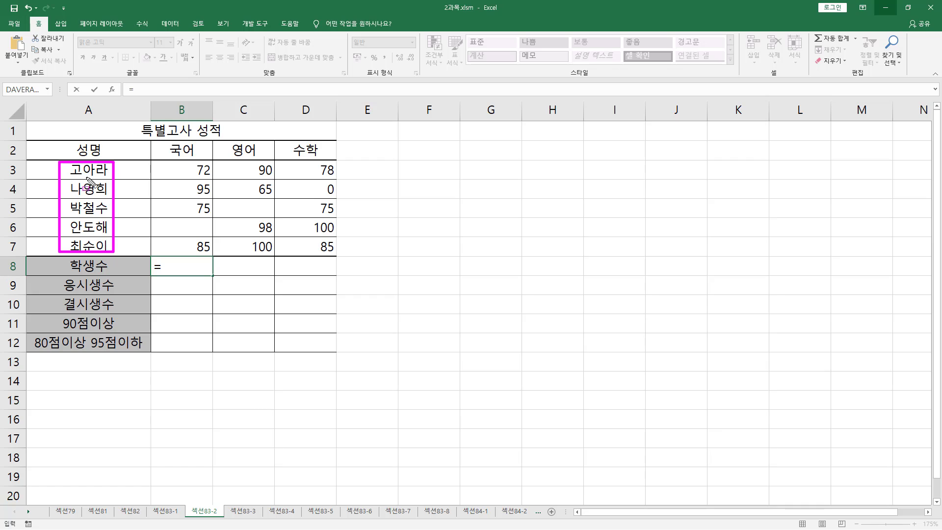
key("Escape")
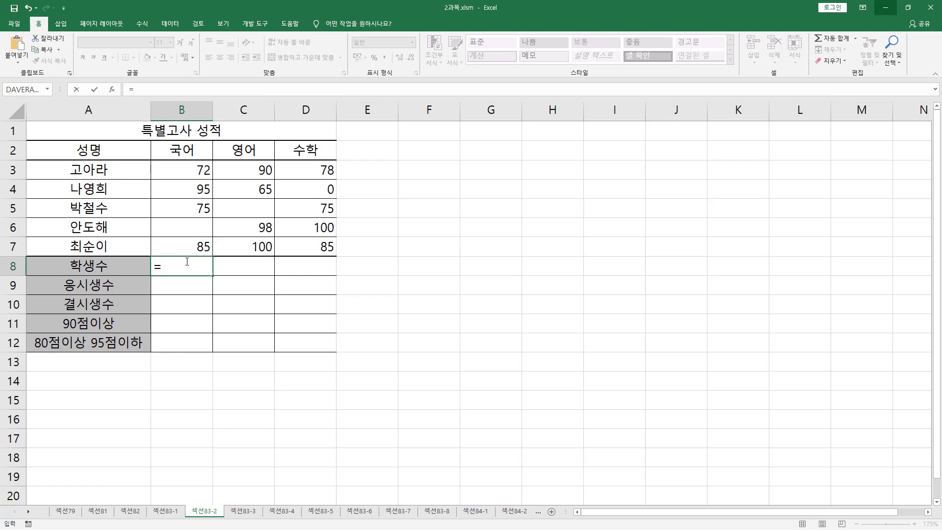
type("counta()")
key("BackSpace")
left_click_drag(119, 165, 124, 254)
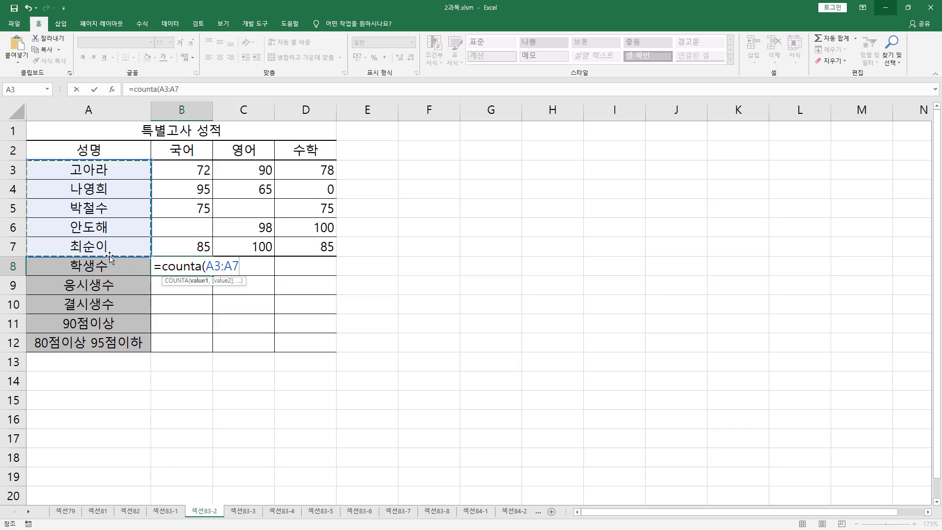
key("Return")
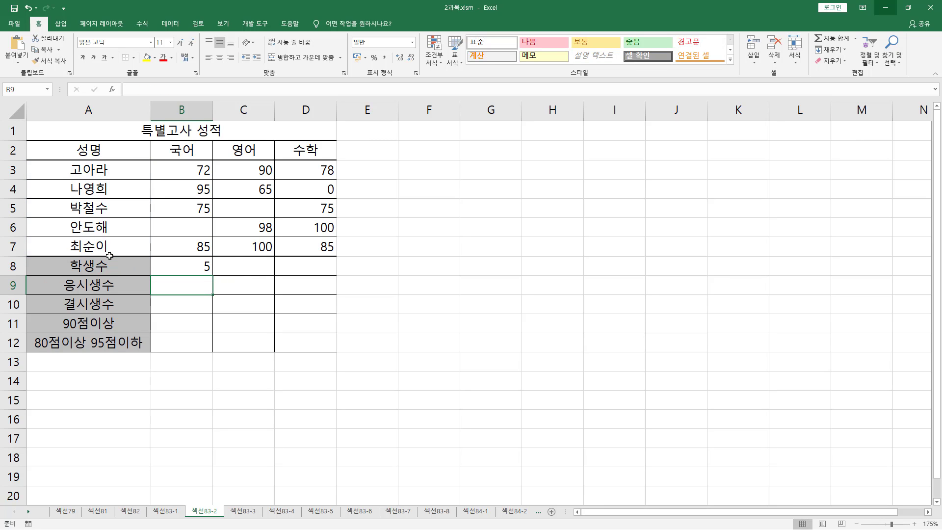
Make the COUNTA range in B8 absolute as $A$3:$A$7 and fill the formula across to D8.
left_click(192, 270)
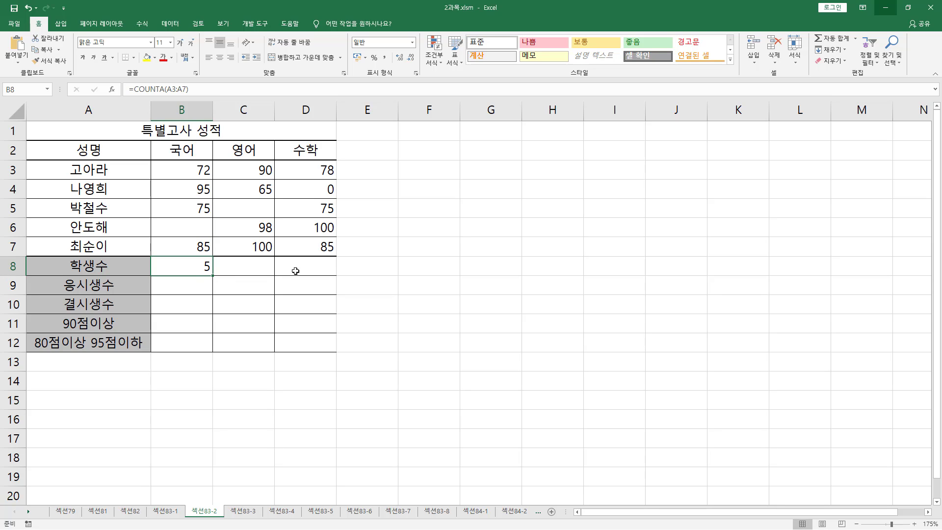
key("F2")
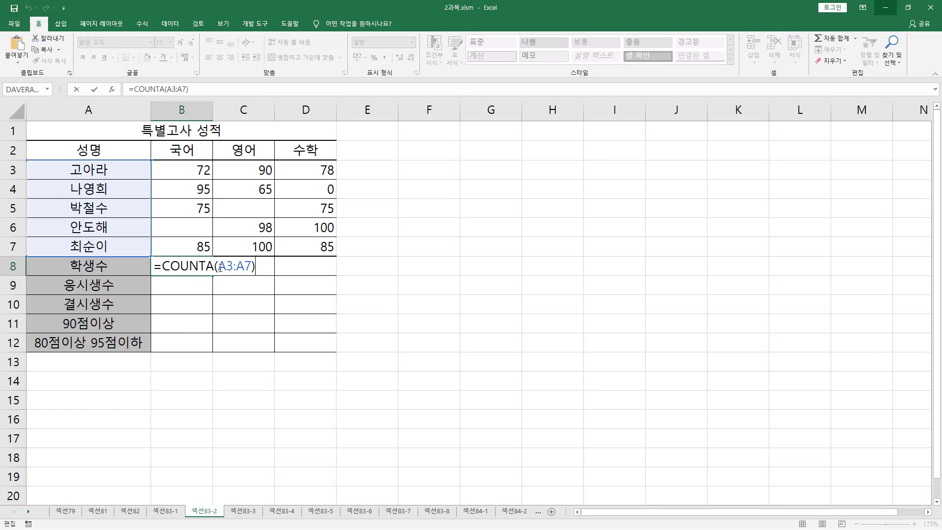
left_click_drag(219, 267, 253, 267)
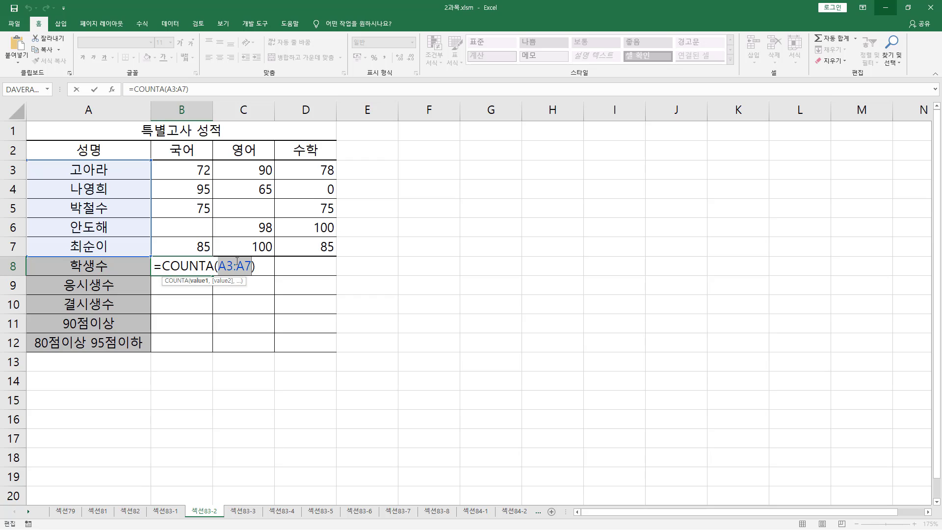
left_click_drag(164, 256, 202, 274)
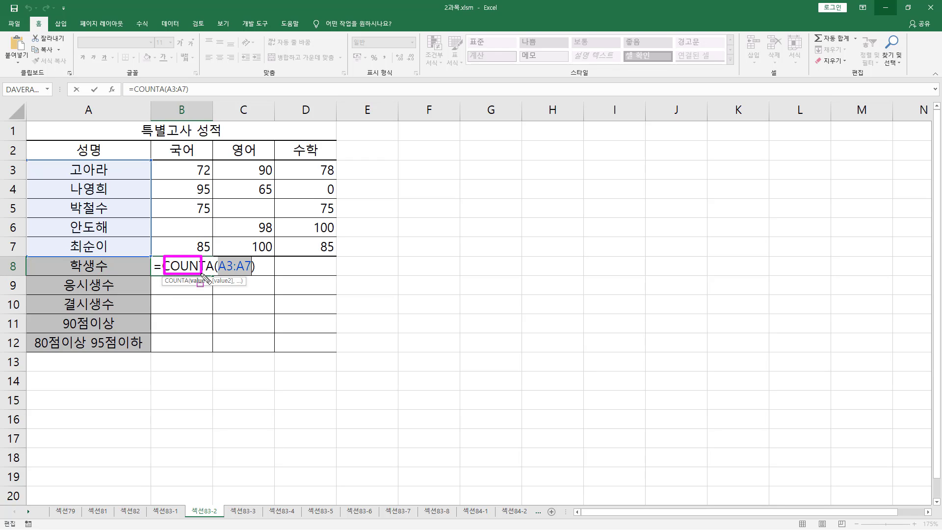
mouse_move(64, 160)
left_mouse_down()
mouse_move(78, 210)
mouse_move(127, 264)
mouse_move(119, 255)
left_mouse_up()
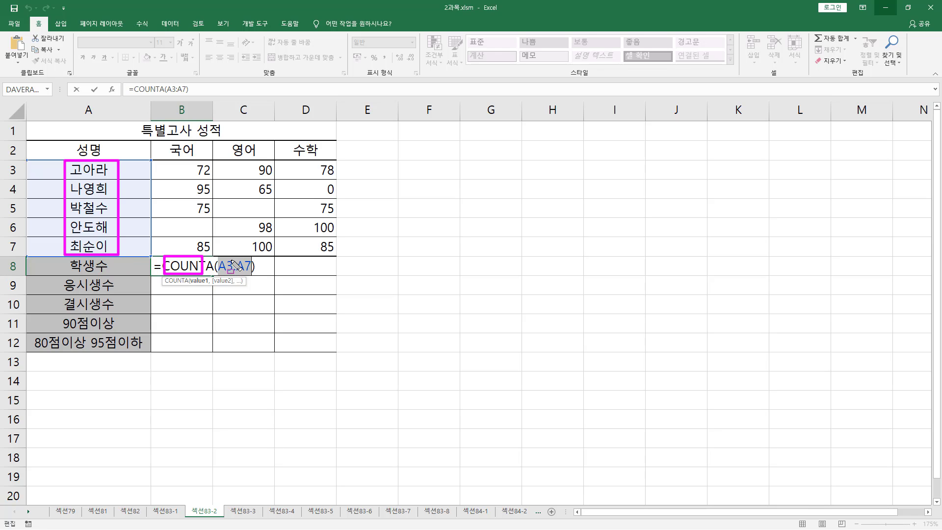
left_click_drag(232, 261, 266, 278)
left_click_drag(65, 159, 119, 254)
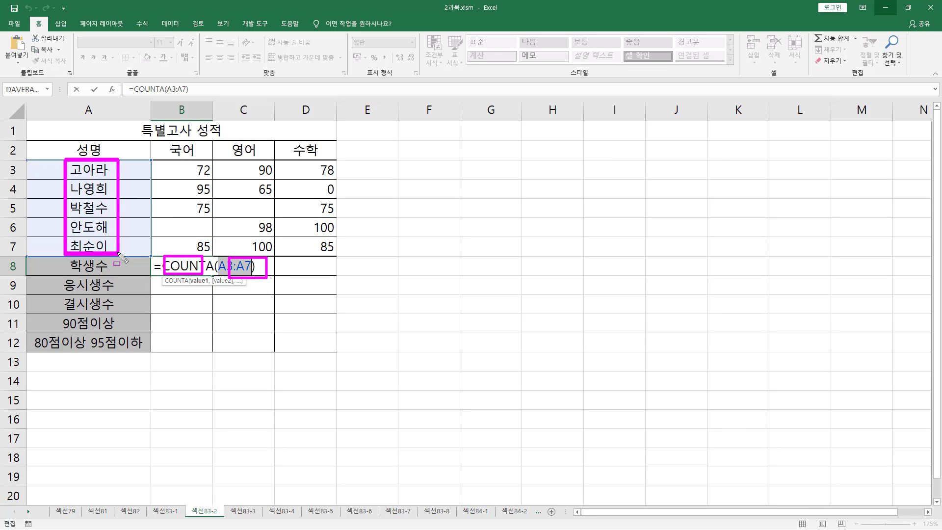
left_click_drag(286, 259, 330, 272)
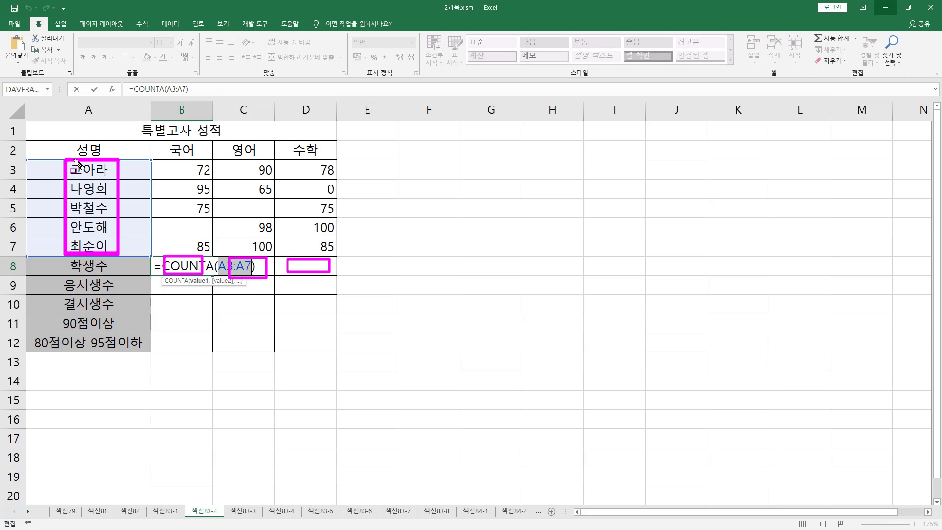
mouse_move(63, 159)
left_mouse_down()
mouse_move(74, 218)
mouse_move(118, 255)
left_mouse_up()
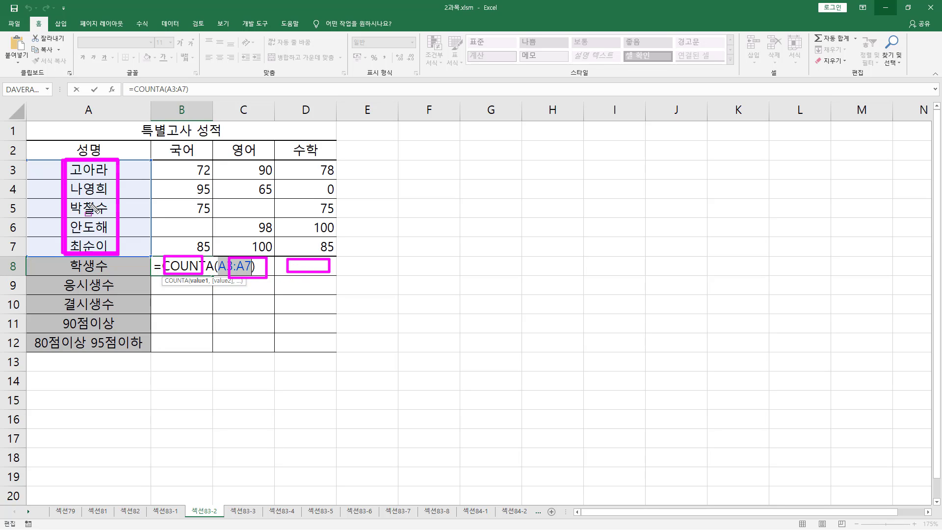
left_click_drag(62, 160, 120, 256)
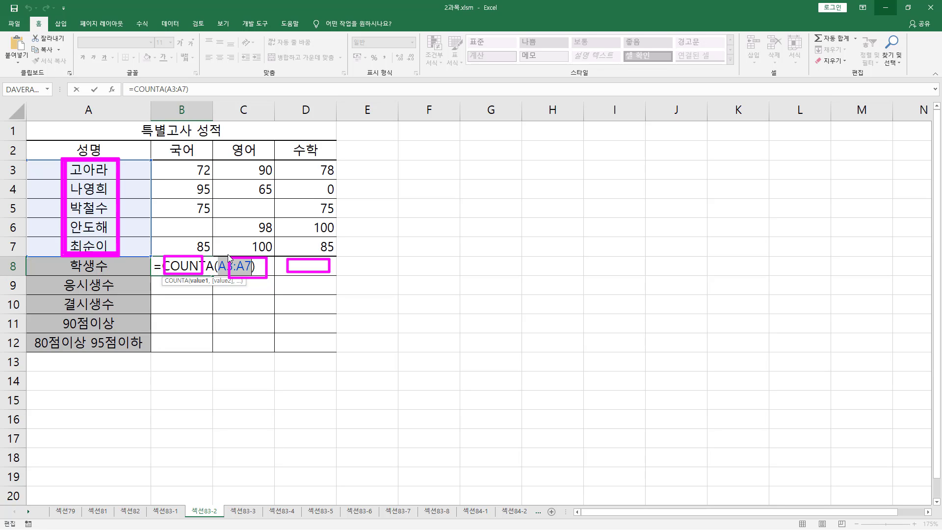
key("Escape")
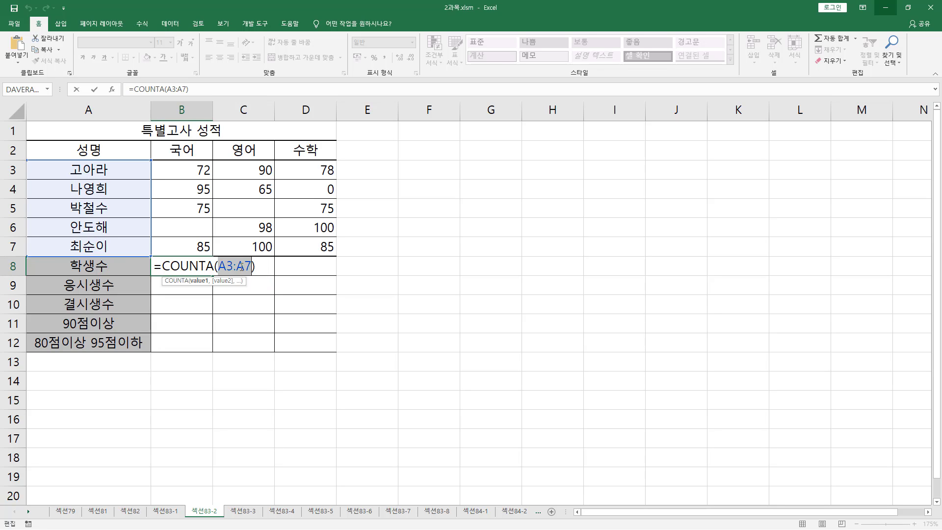
key("F4")
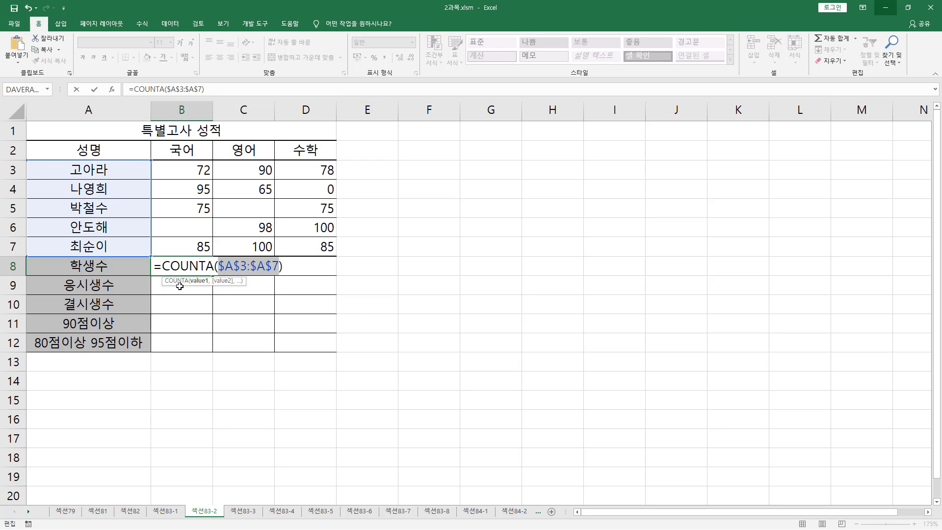
key("ctrl+Return")
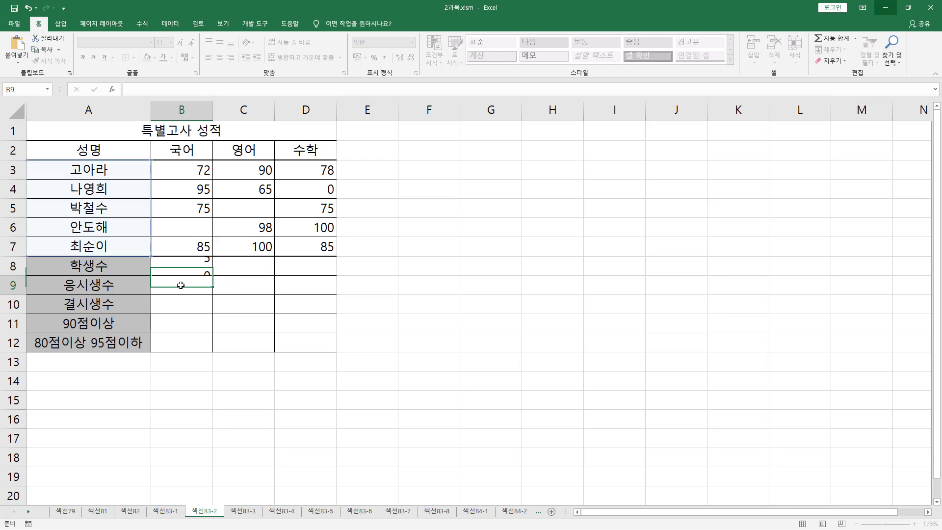
left_click_drag(215, 275, 331, 273)
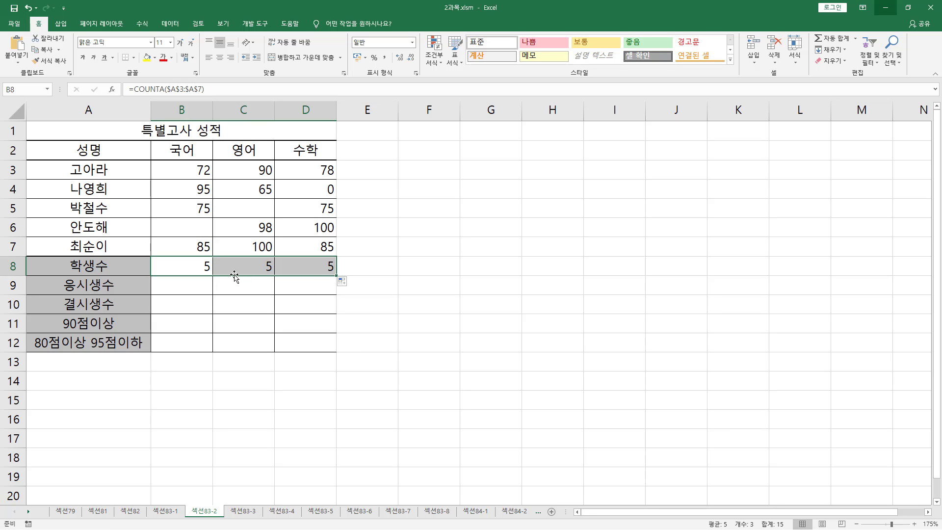
Examine which 국어, 영어 and 수학 scores are filled in or blank for the 응시생수 row.
left_click(187, 289)
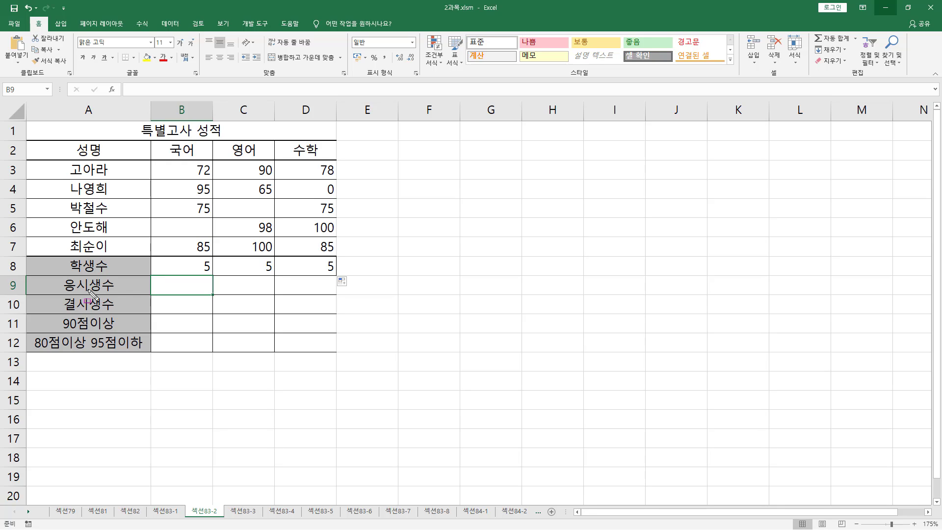
left_click_drag(58, 293, 115, 294)
left_click_drag(186, 163, 211, 214)
mouse_move(190, 244)
left_mouse_down()
mouse_move(217, 256)
mouse_move(189, 256)
left_mouse_up()
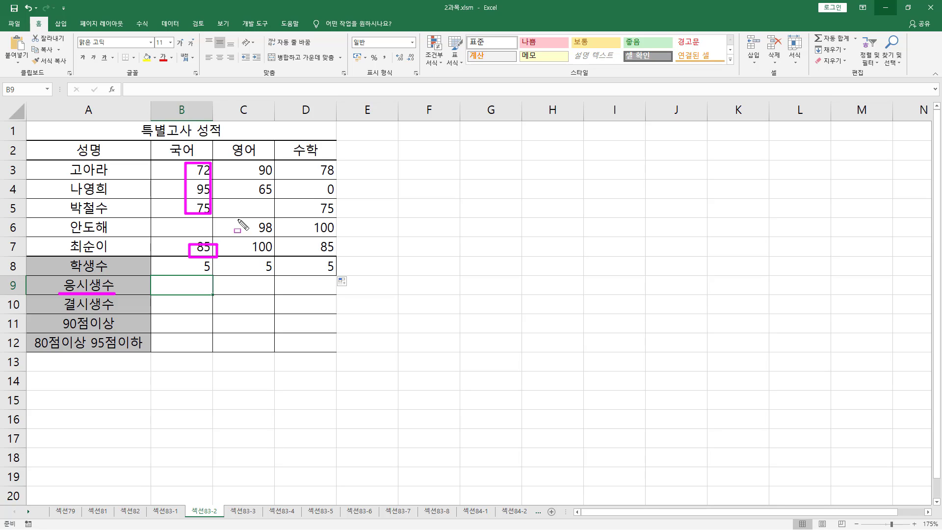
left_click_drag(240, 220, 240, 220)
left_click_drag(242, 162, 242, 162)
mouse_move(304, 161)
left_mouse_down()
mouse_move(342, 248)
mouse_move(303, 160)
left_mouse_up()
left_click_drag(322, 196, 333, 196)
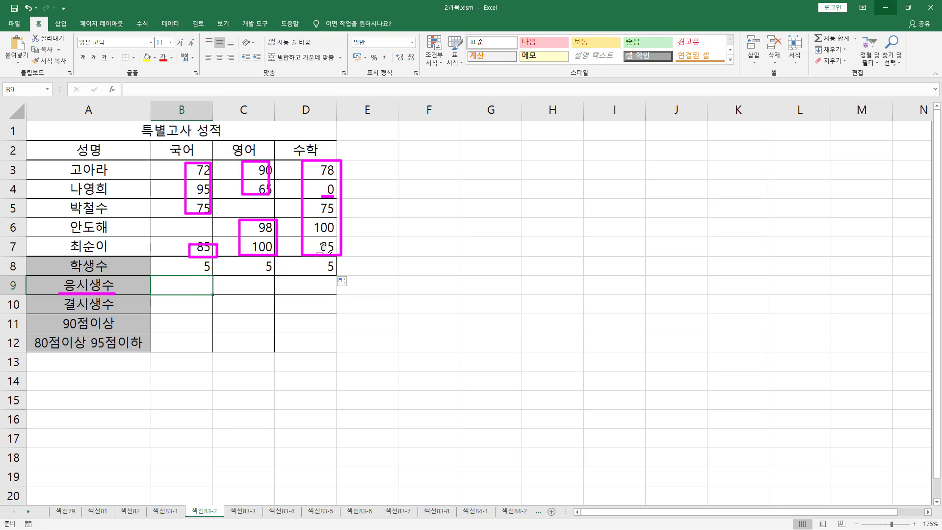
left_click_drag(168, 232, 253, 214)
key("Escape")
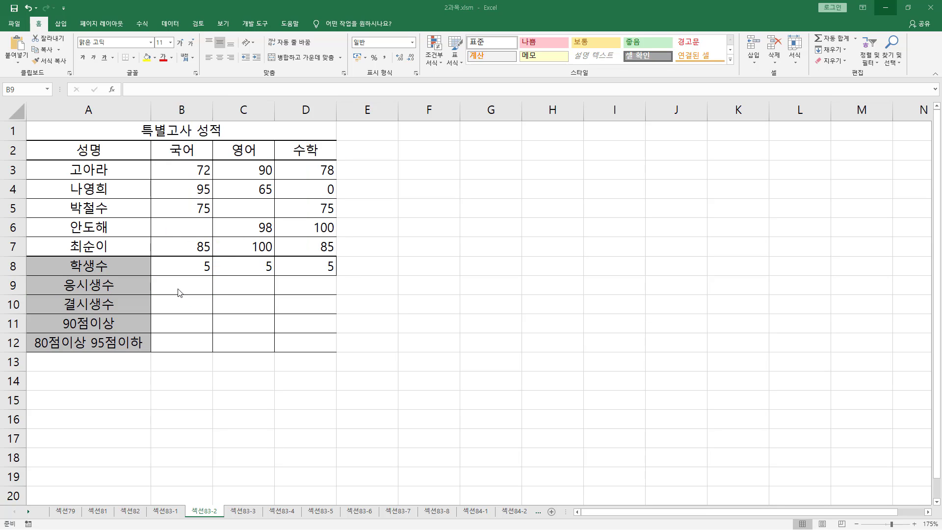
Count the 국어 test takers in the 응시생수 cell B9 with a COUNT formula over B3:B7.
left_click(190, 283)
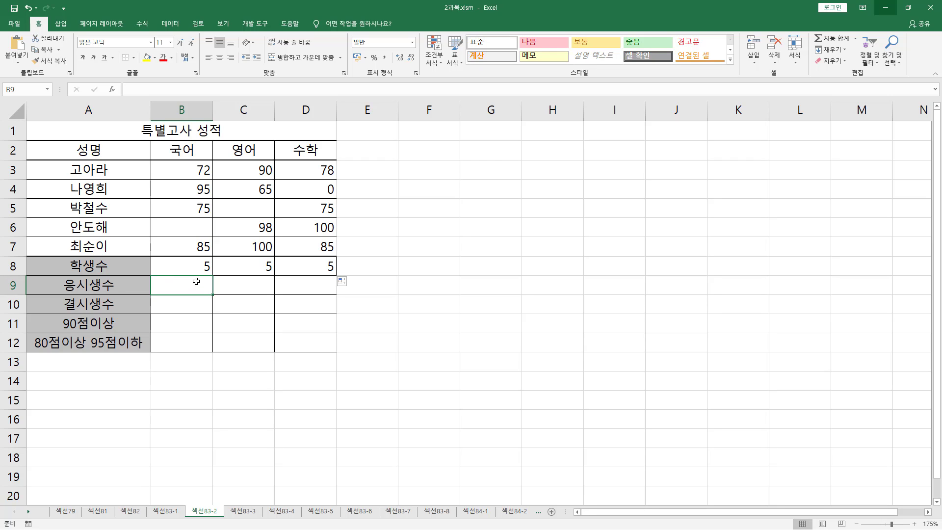
type("=count(")
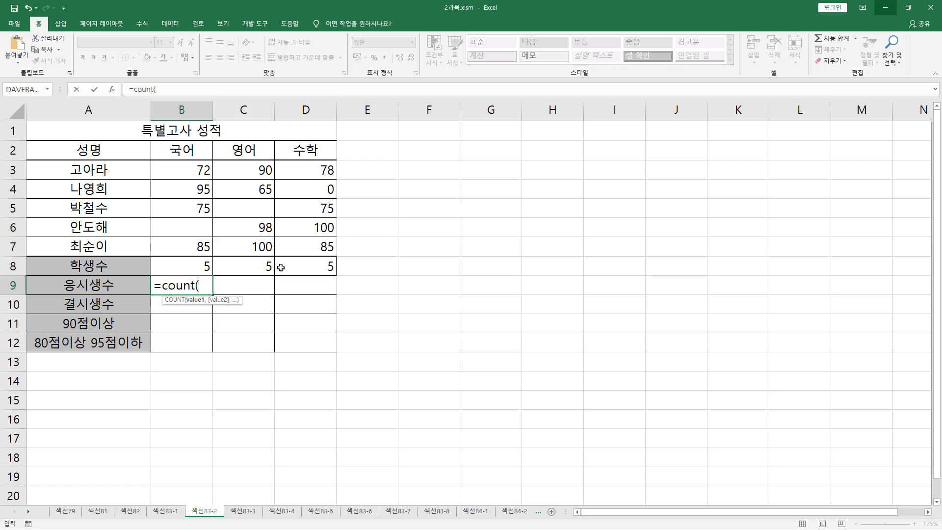
left_click_drag(192, 176, 189, 246)
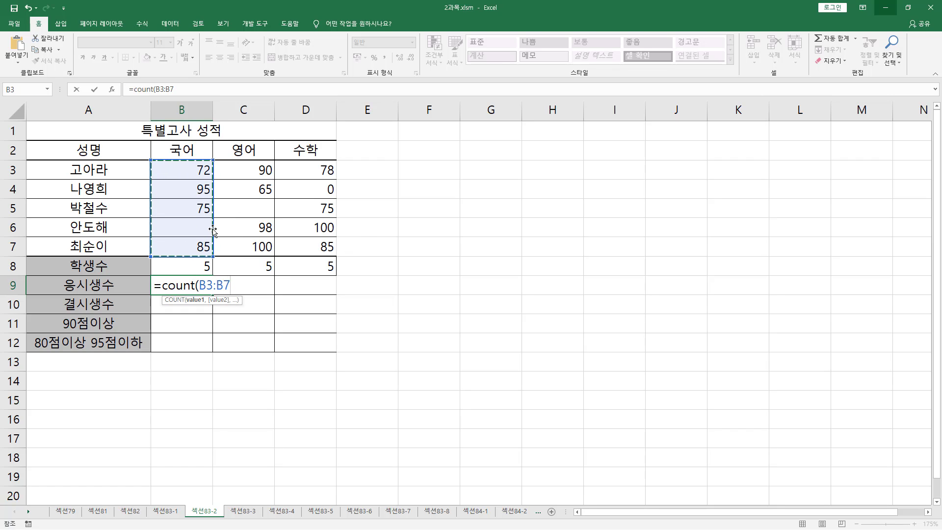
type(")")
key("Return")
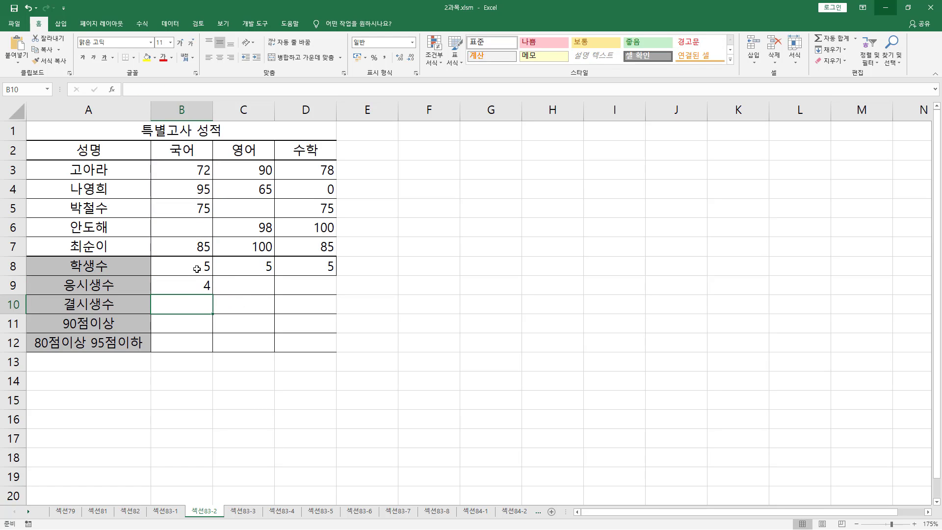
Review the COUNT formula in B9 and how its relative range B3:B7 applies to the 영어 and 수학 columns.
double_click(215, 286)
left_click_drag(211, 286, 242, 286)
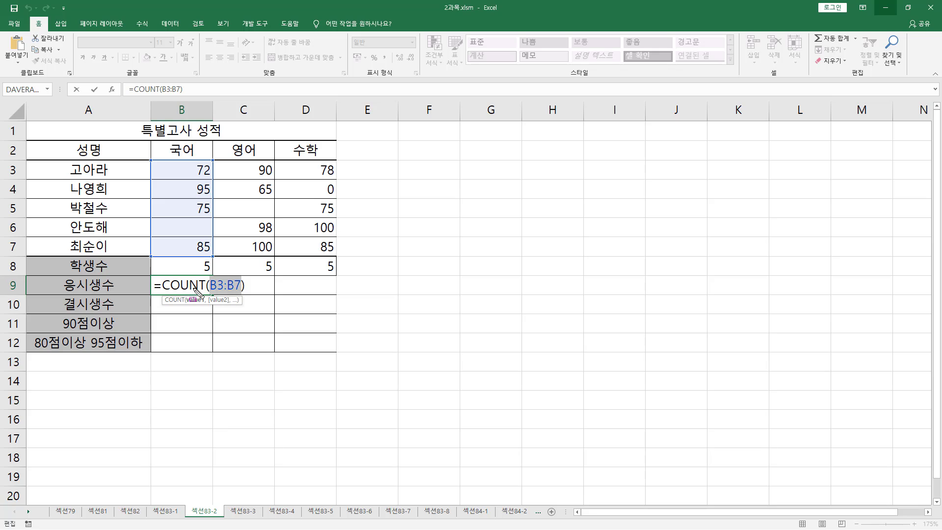
left_click_drag(160, 278, 201, 294)
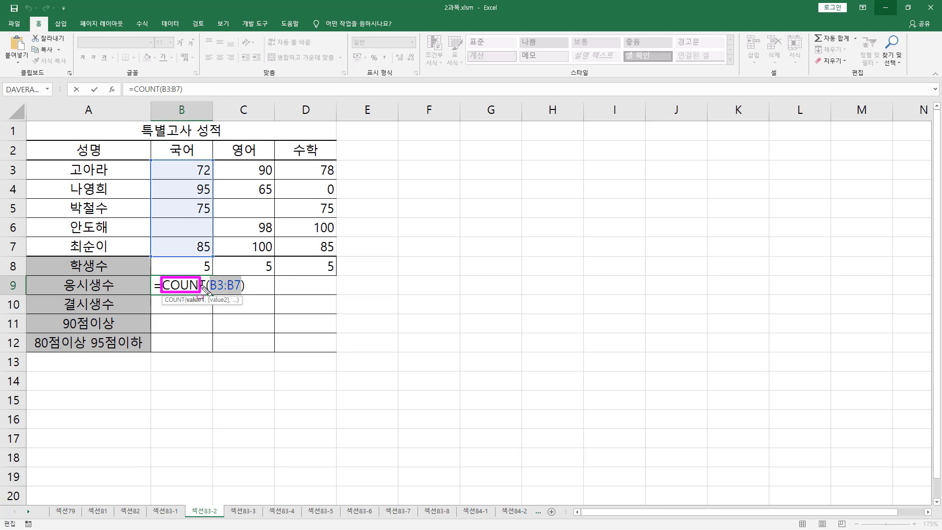
mouse_move(180, 157)
left_mouse_down()
mouse_move(210, 253)
mouse_move(259, 289)
left_mouse_up()
mouse_move(238, 159)
left_mouse_down()
mouse_move(278, 251)
mouse_move(311, 293)
mouse_move(325, 293)
left_mouse_up()
mouse_move(308, 158)
left_mouse_down()
mouse_move(344, 265)
mouse_move(341, 255)
left_mouse_up()
left_click_drag(211, 293, 239, 294)
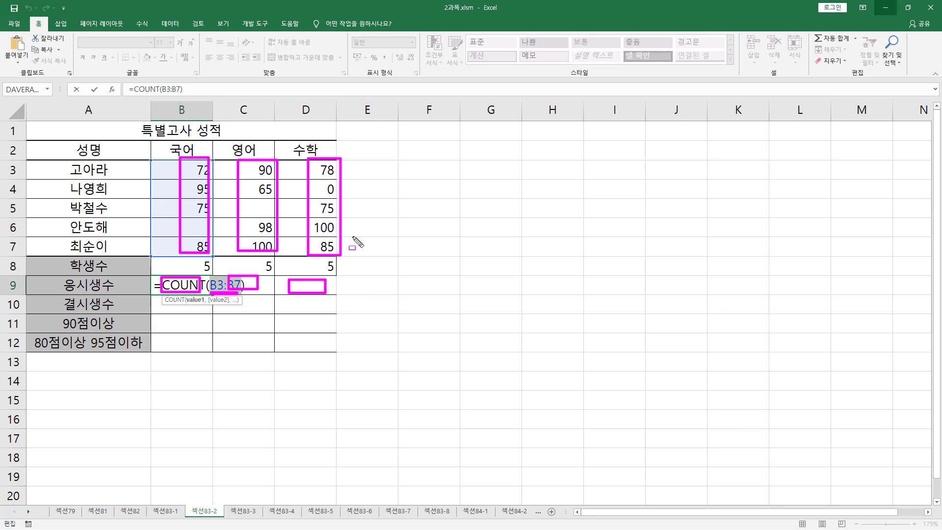
key("Escape")
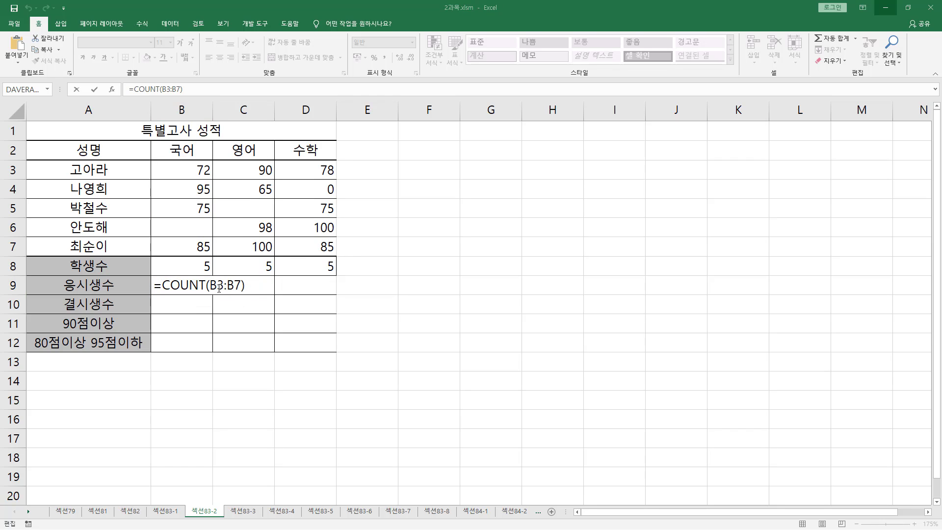
Enter =COUNT(B3:B7) in B9 for 응시생수 and fill it across to D9.
left_click(199, 290)
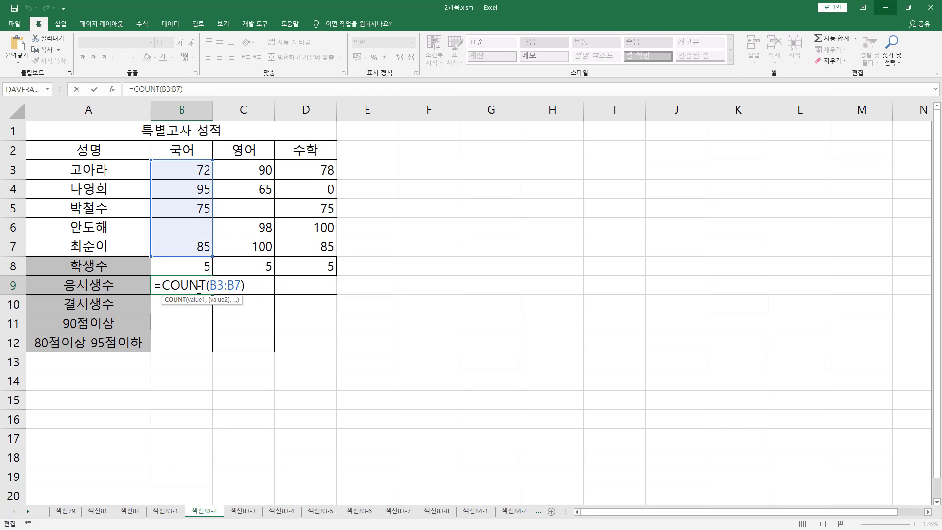
key("Return")
left_click(205, 286)
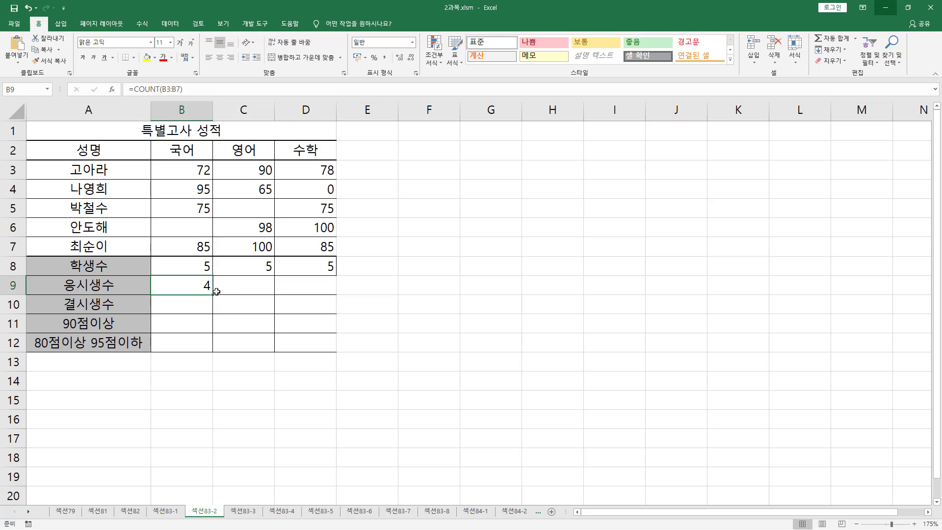
left_click_drag(214, 295, 333, 295)
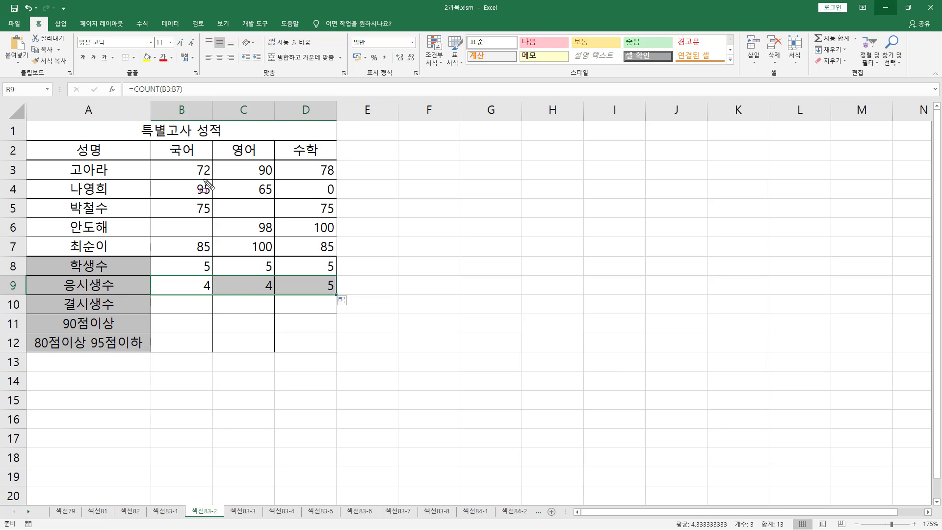
left_click_drag(189, 159, 216, 208)
left_click_drag(193, 240, 216, 255)
mouse_move(252, 157)
left_mouse_down()
mouse_move(275, 195)
mouse_move(265, 238)
mouse_move(277, 258)
left_mouse_up()
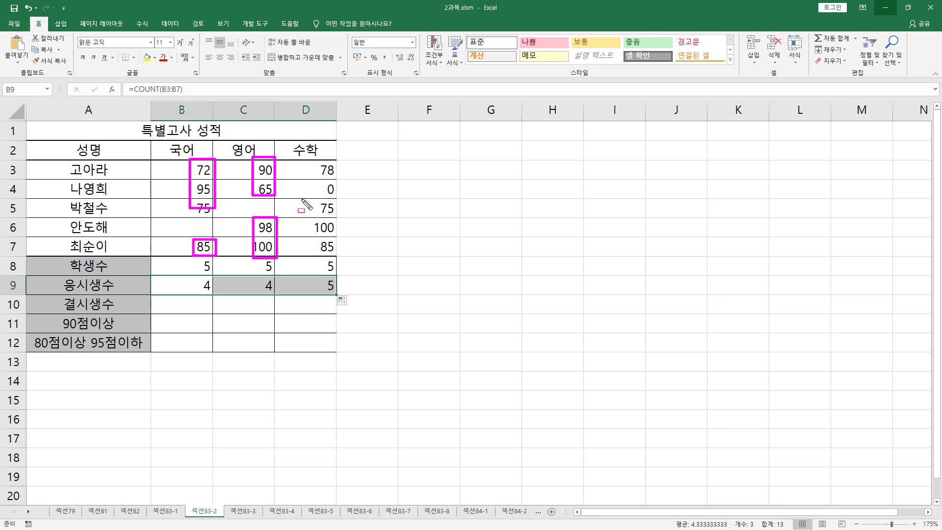
left_click_drag(310, 161, 338, 253)
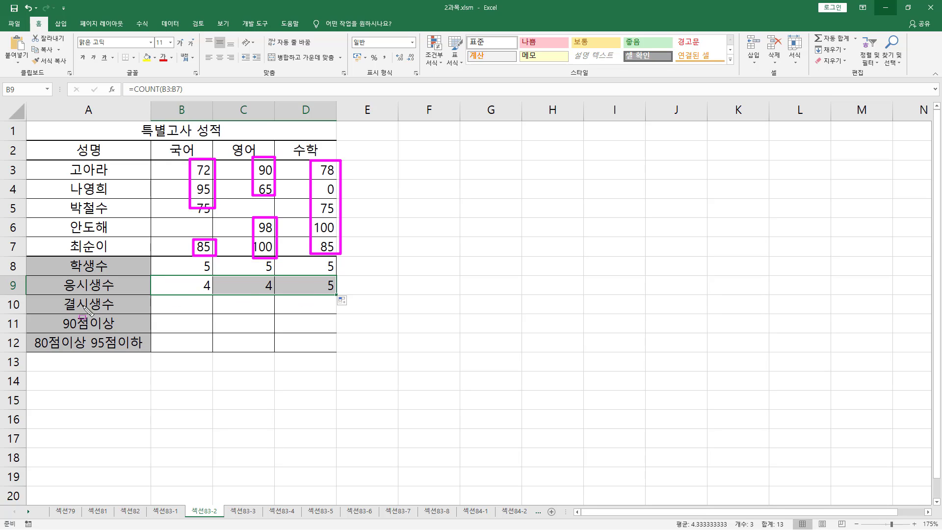
left_click_drag(59, 312, 121, 311)
key("Escape")
Enter =COUNTBLANK(B3:B7) in B10 to count the absent students (결시생수) for 국어.
left_click(194, 307)
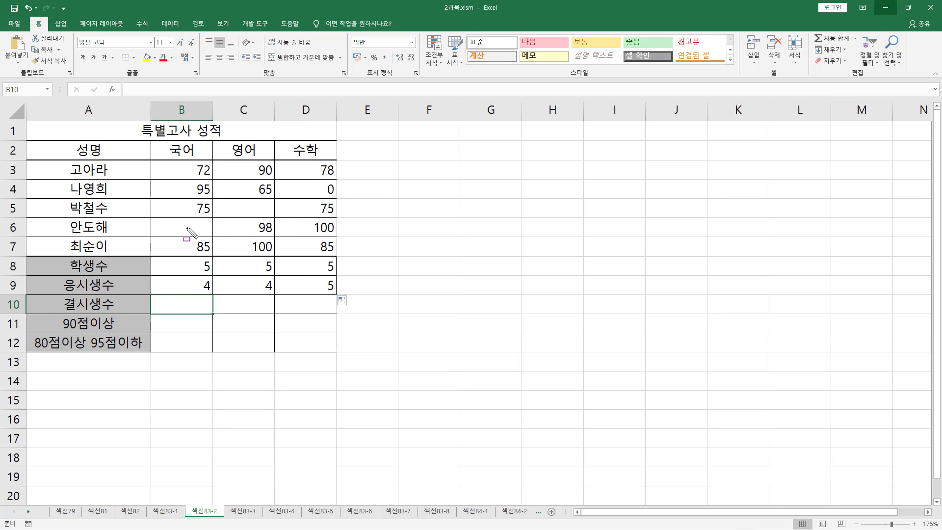
left_click_drag(165, 218, 201, 234)
left_click_drag(259, 209, 269, 212)
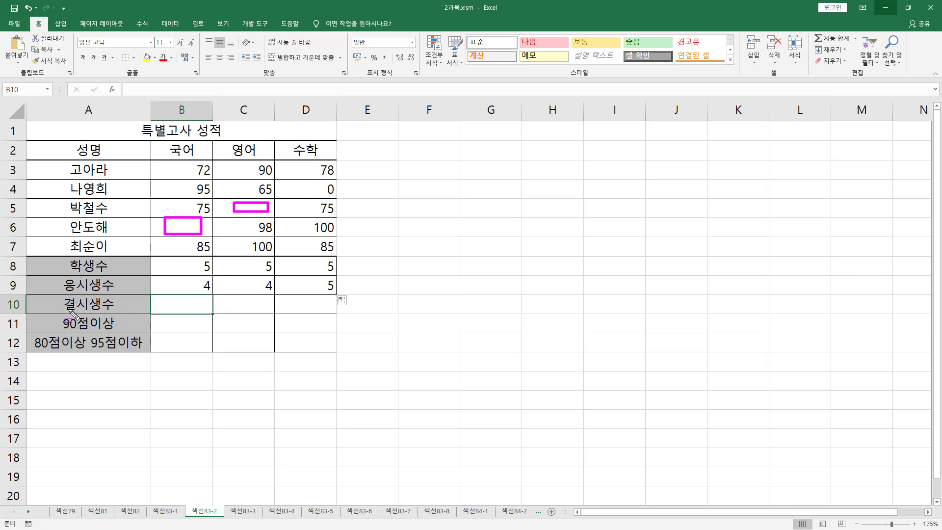
left_click_drag(60, 314, 124, 315)
key("Escape")
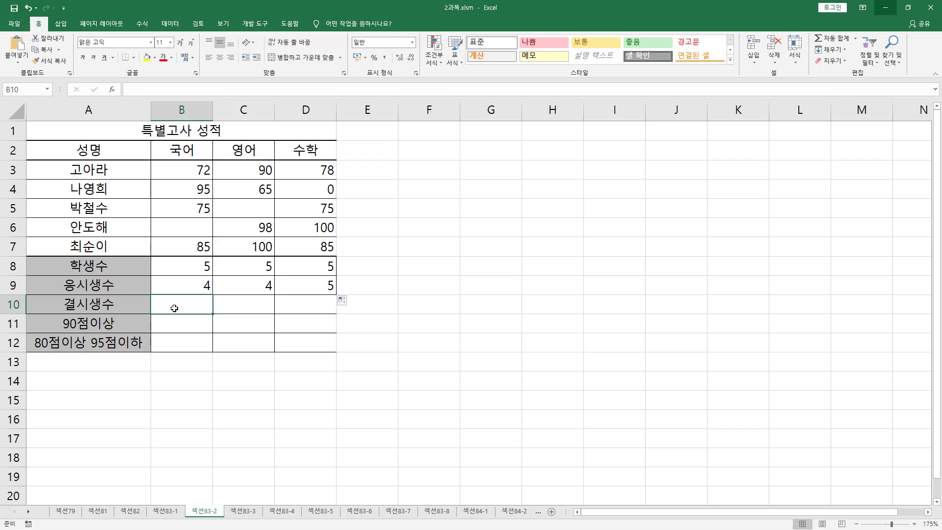
type("=")
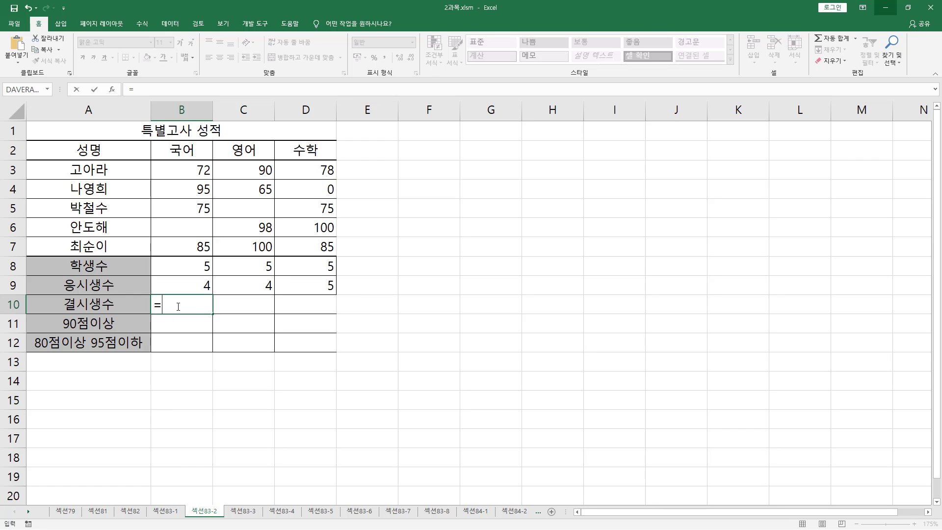
type("countba")
key("BackSpace")
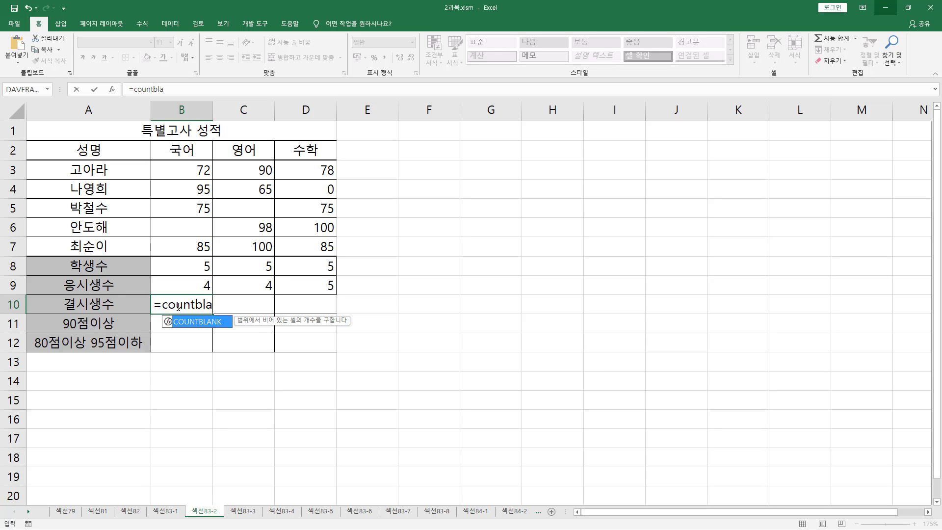
type("lank(")
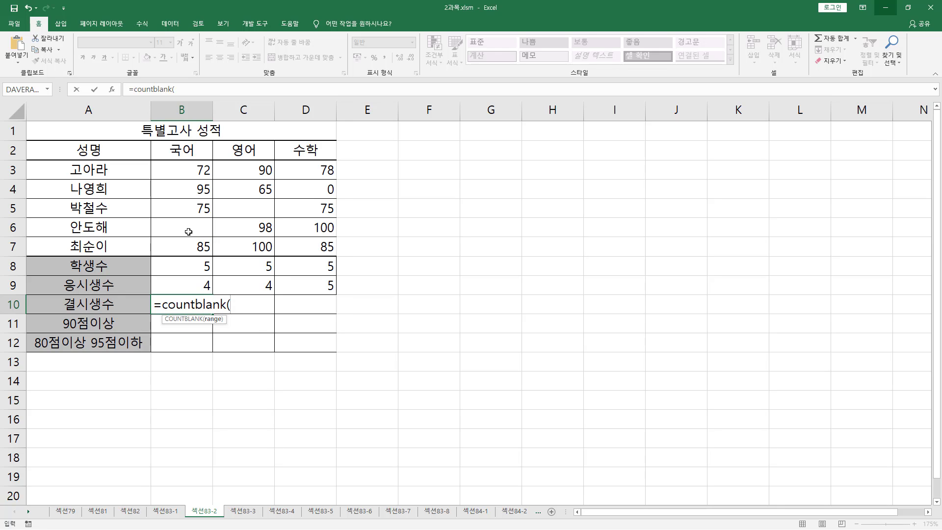
left_click_drag(192, 170, 204, 246)
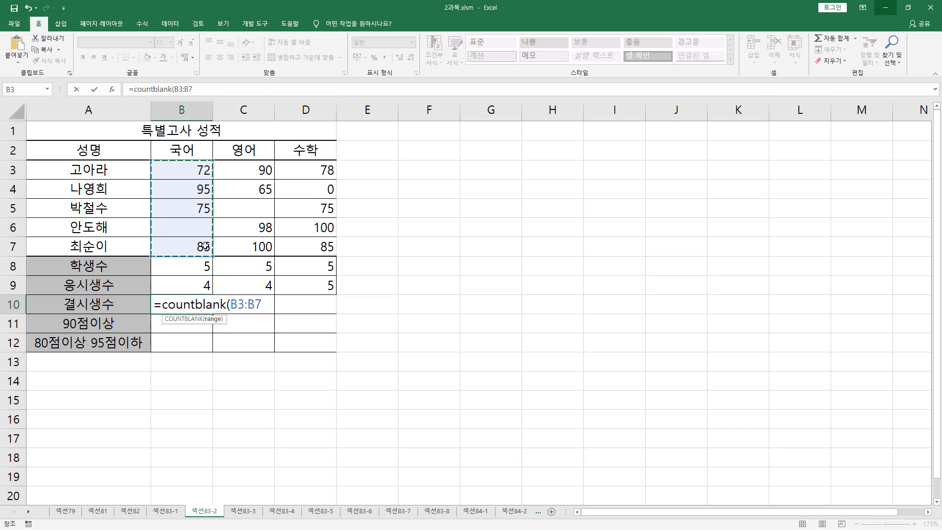
key("Return")
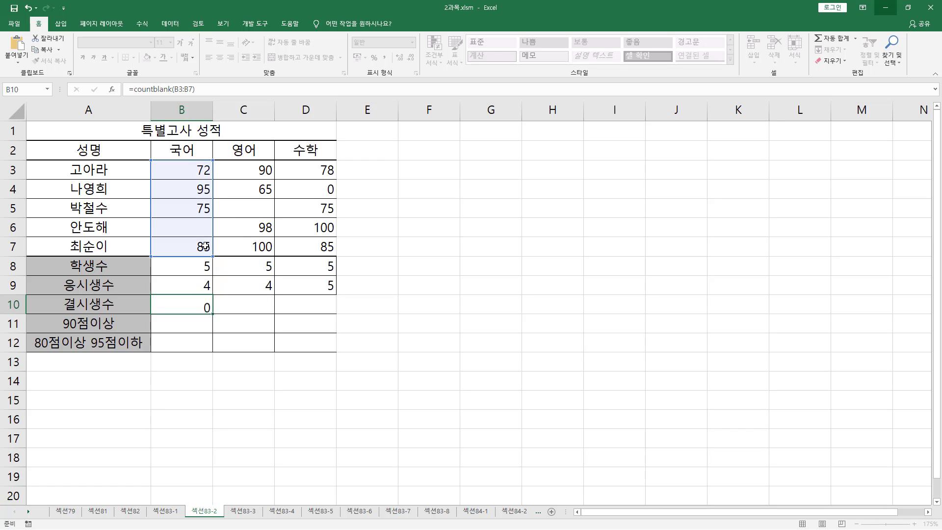
Review the range argument of the COUNTBLANK formula in B10, leaving the formula as it is.
left_click(195, 298)
double_click(196, 300)
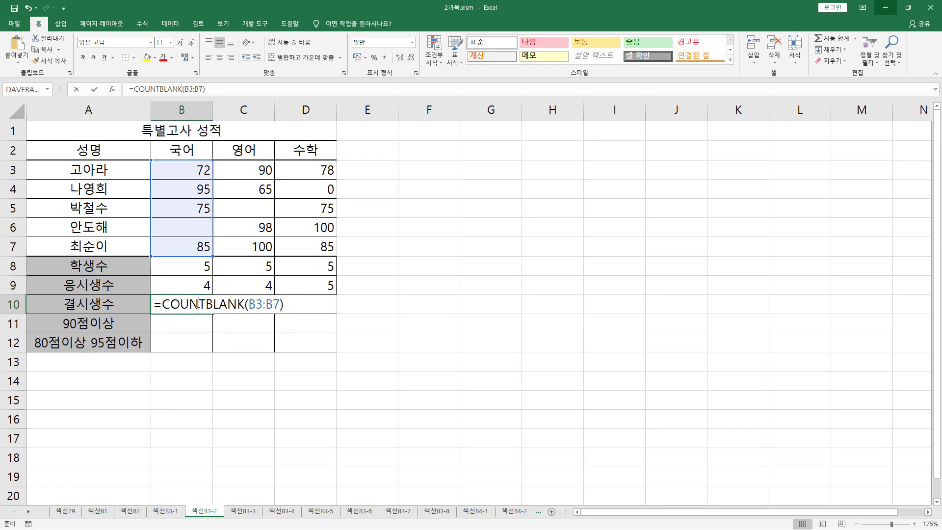
left_click_drag(257, 305, 276, 305)
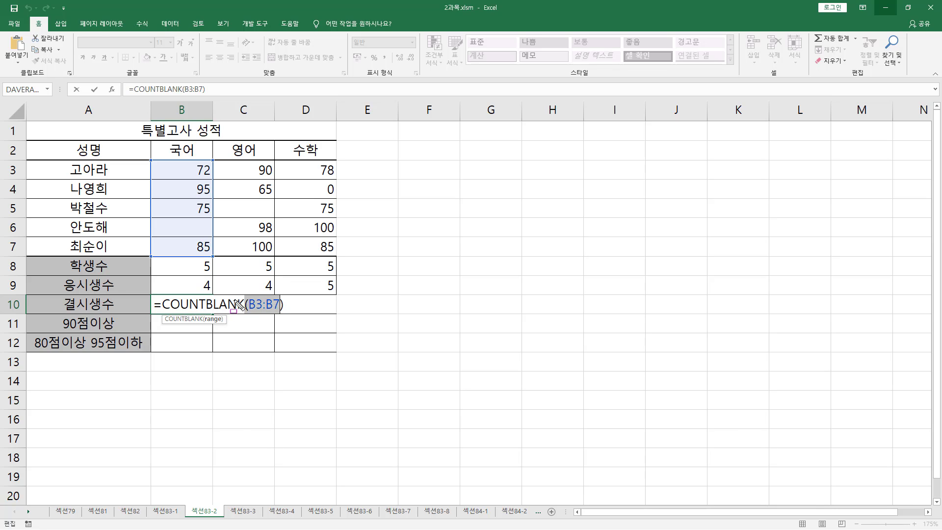
left_click_drag(221, 163, 265, 245)
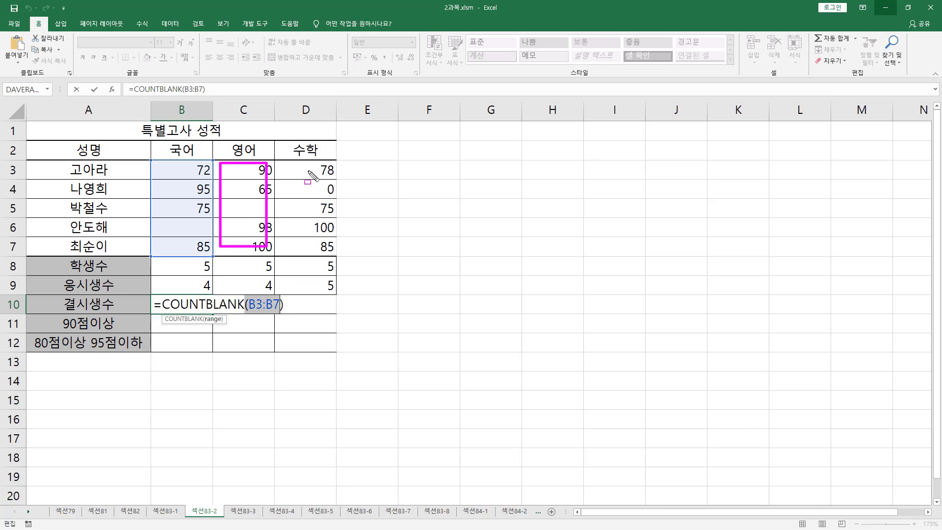
mouse_move(296, 164)
left_mouse_down()
mouse_move(296, 206)
mouse_move(325, 227)
left_mouse_up()
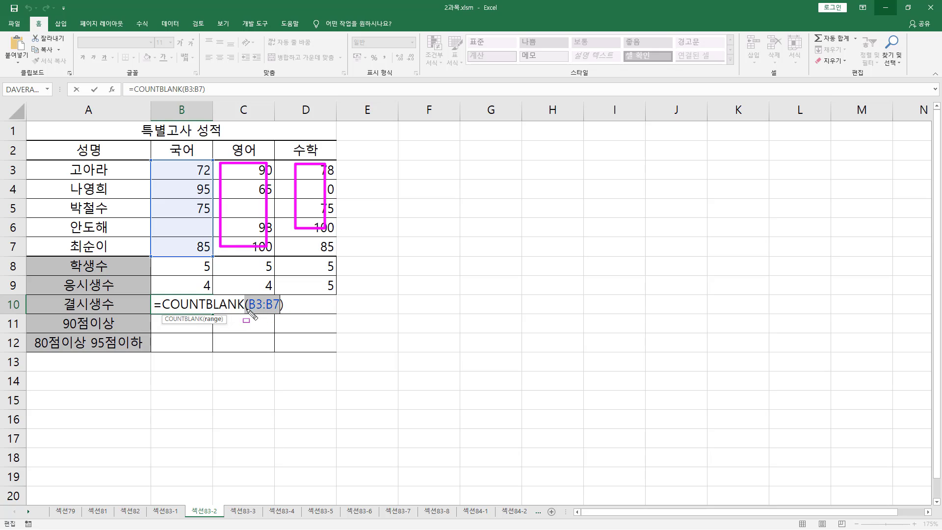
left_click_drag(247, 310, 280, 309)
key("Escape")
key("Return")
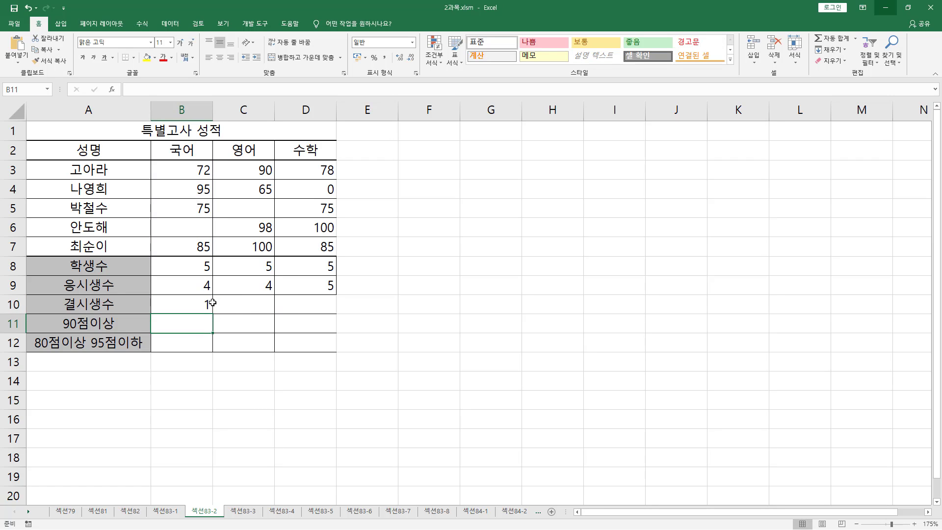
Fill the COUNTBLANK formula from B10 across to D10.
left_click(212, 308)
left_click_drag(214, 314, 323, 311)
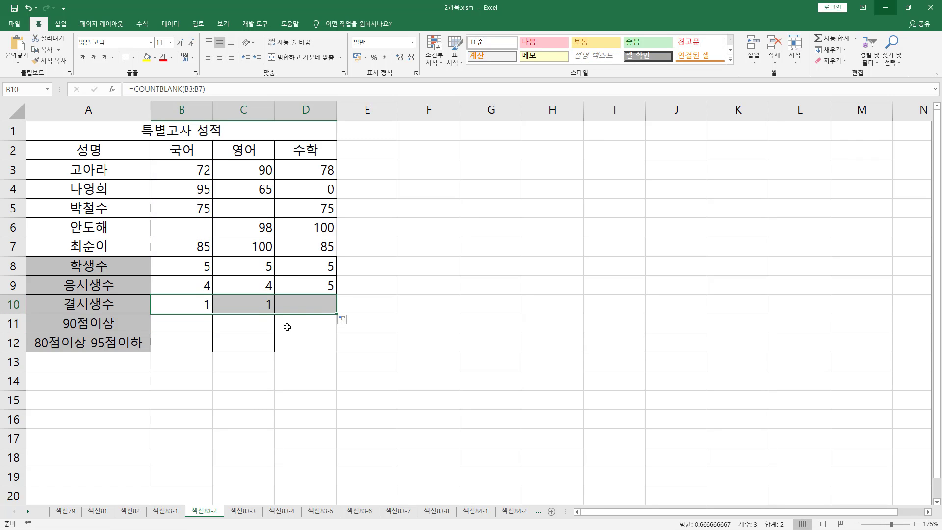
Check the 결시생수 counts in row 10 against the empty score cells of each subject.
left_click(266, 308)
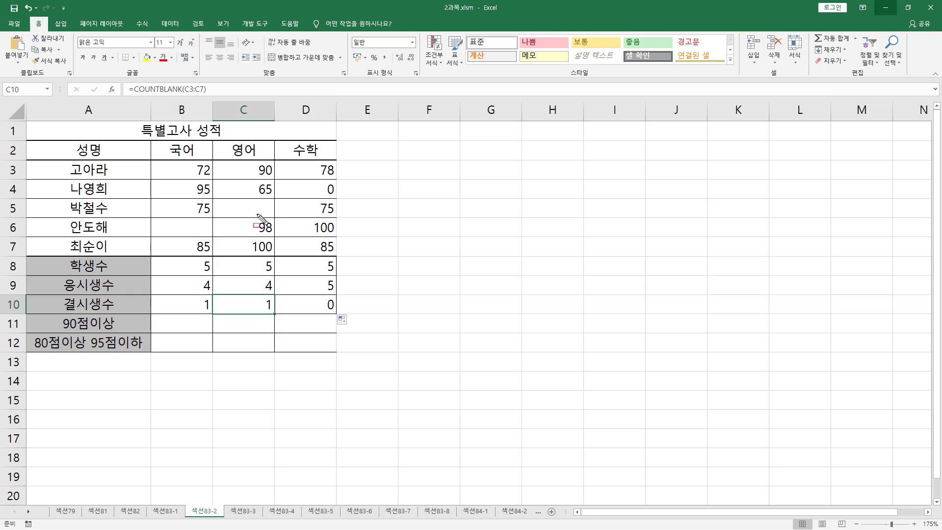
left_click_drag(237, 200, 264, 215)
left_click_drag(254, 300, 286, 313)
left_click_drag(200, 298, 224, 317)
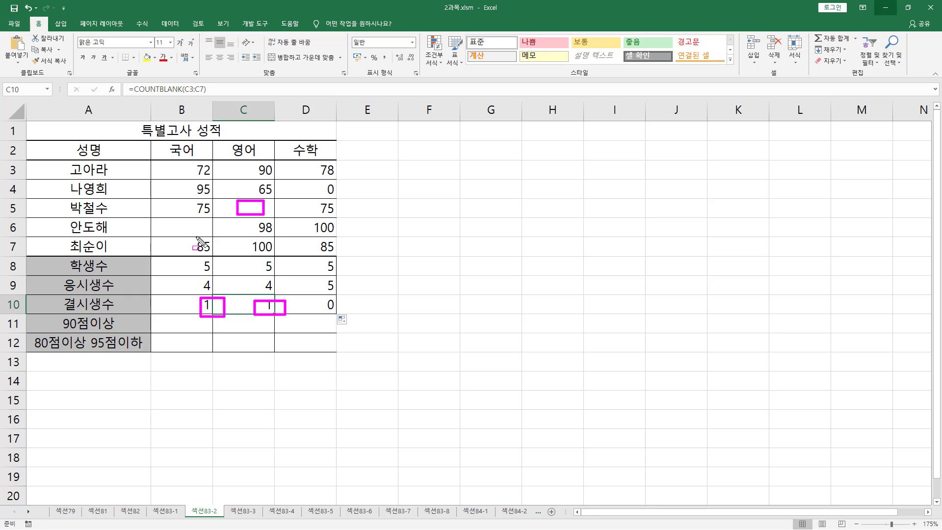
left_click_drag(182, 219, 208, 237)
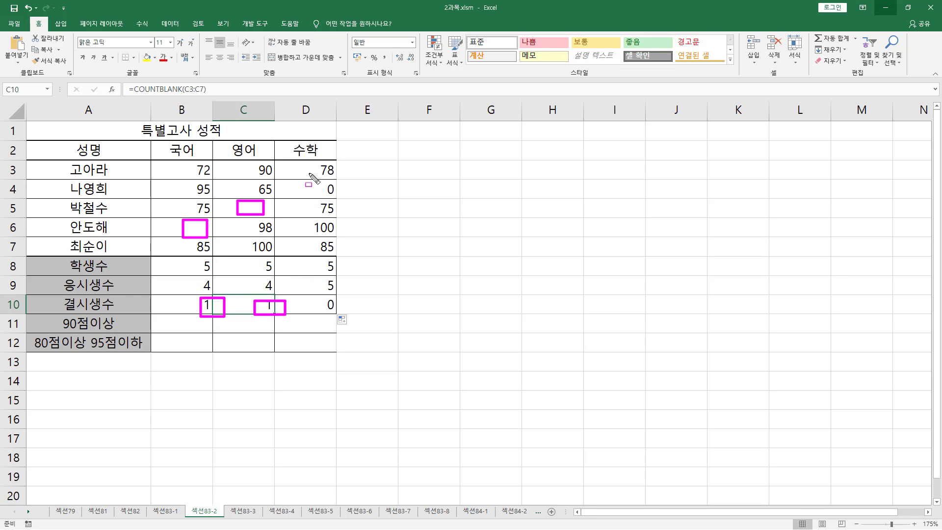
left_click_drag(309, 161, 336, 256)
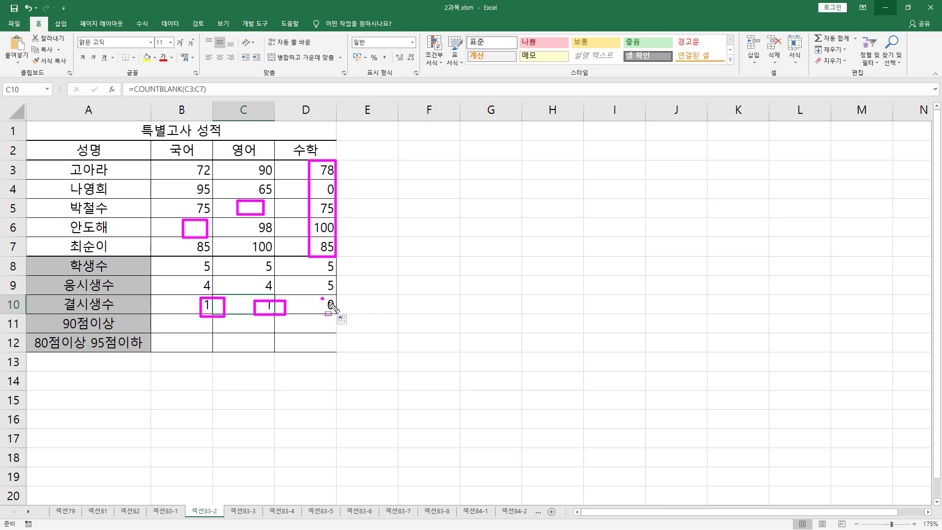
left_click_drag(322, 298, 338, 313)
key("Escape")
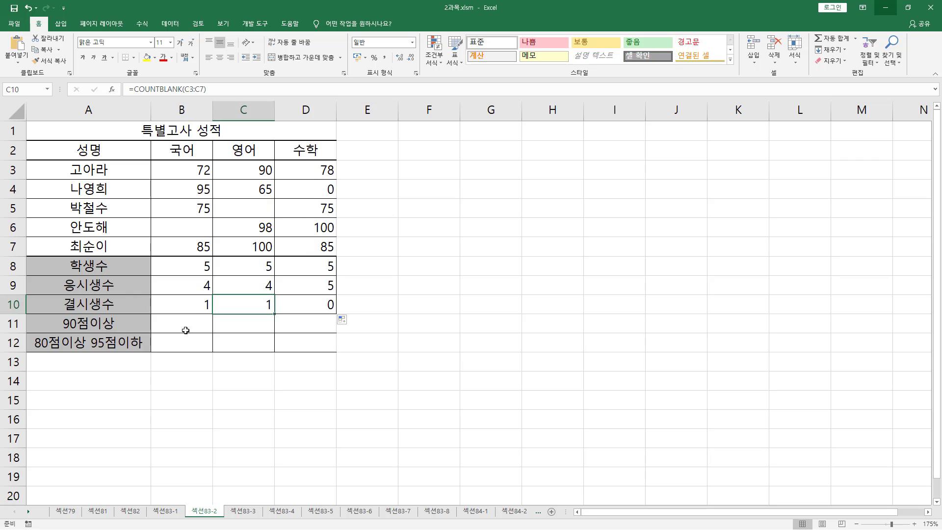
Enter =COUNTIF(B3:B7,">=90") in B11 to count the 국어 scores of 90 or more.
left_click(160, 322)
left_click_drag(58, 332, 123, 331)
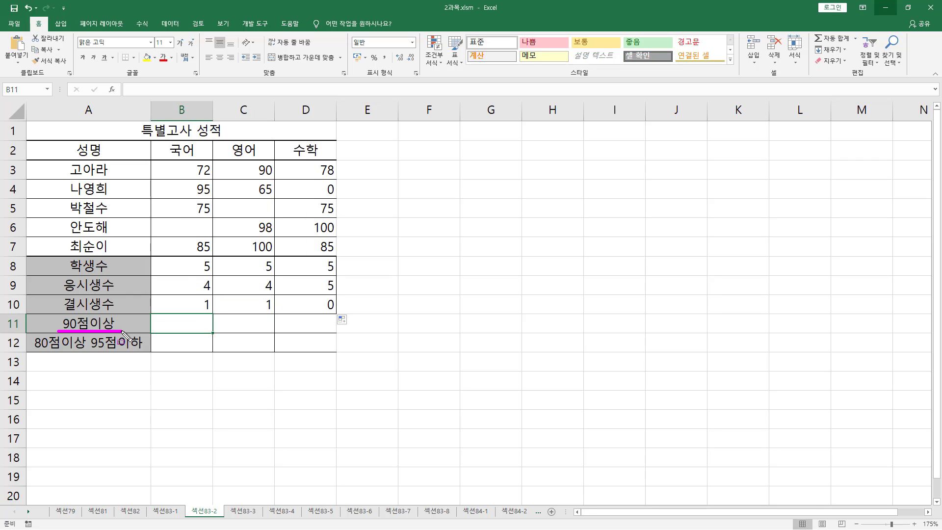
left_click_drag(170, 157, 213, 256)
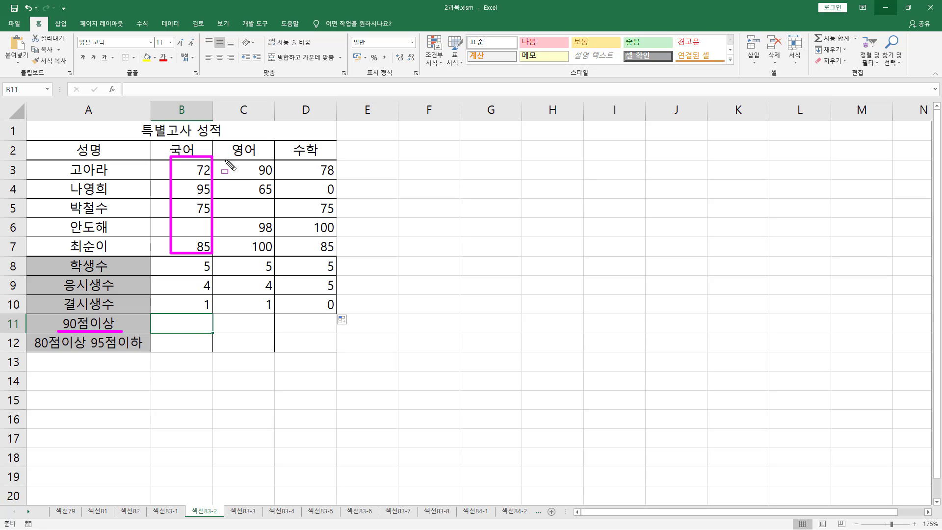
left_click_drag(225, 158, 274, 253)
left_click_drag(226, 330, 271, 329)
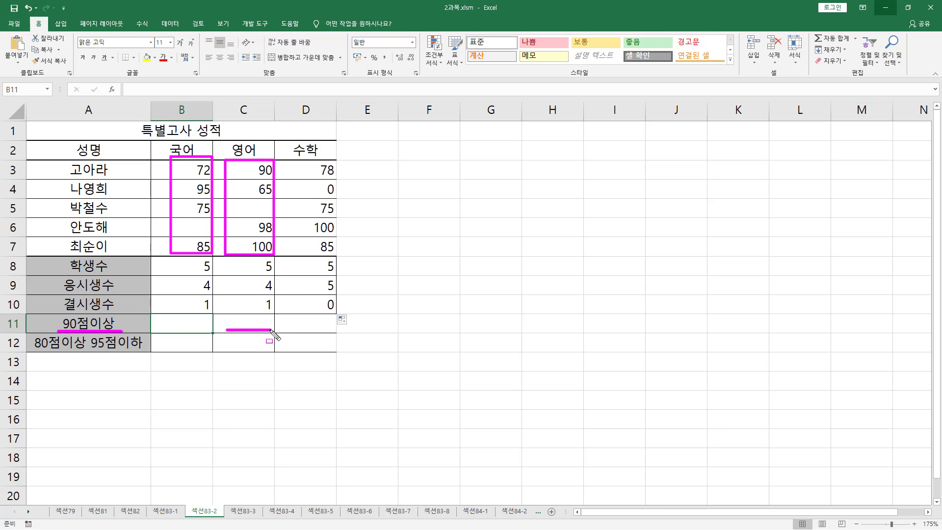
left_click_drag(304, 158, 337, 256)
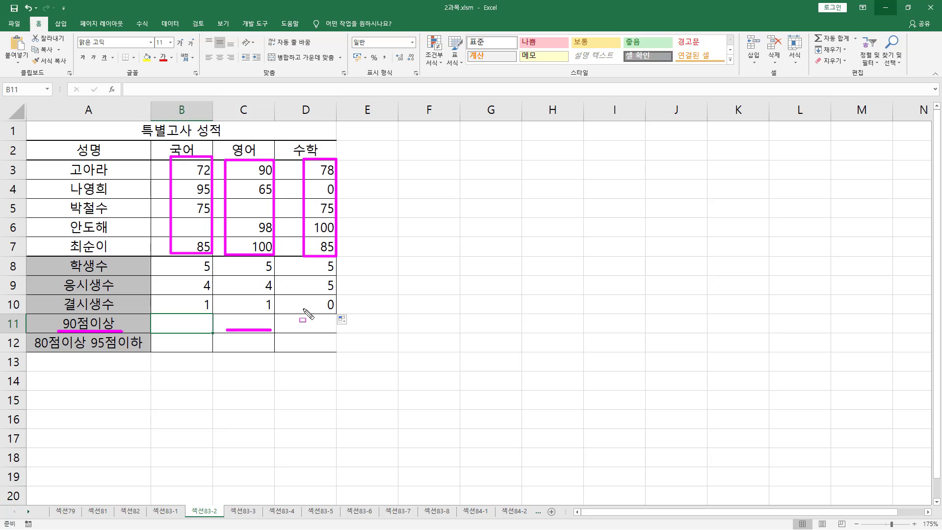
left_click_drag(305, 330, 334, 330)
key("Escape")
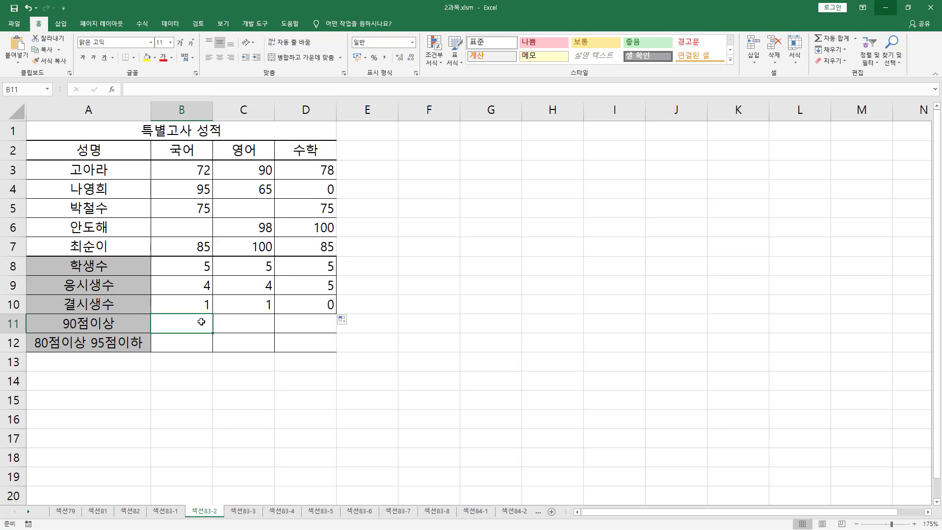
type("=")
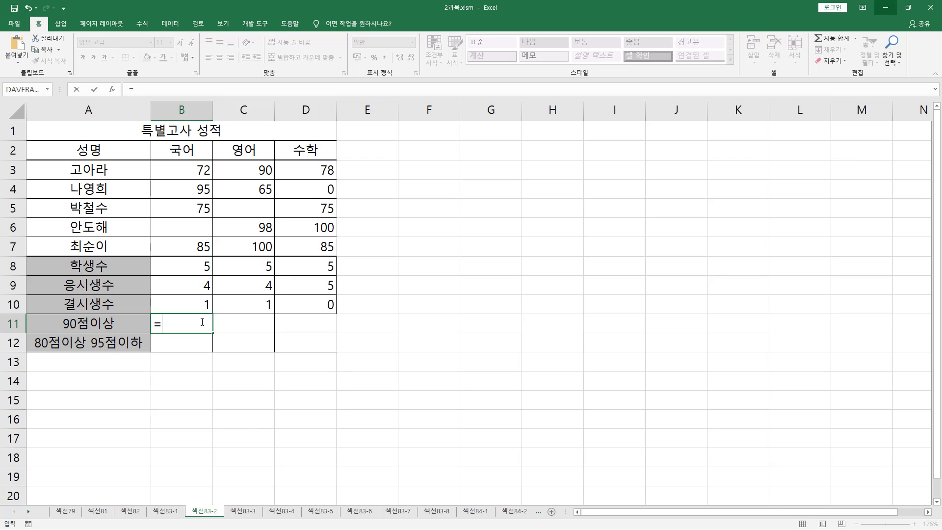
type("countif(")
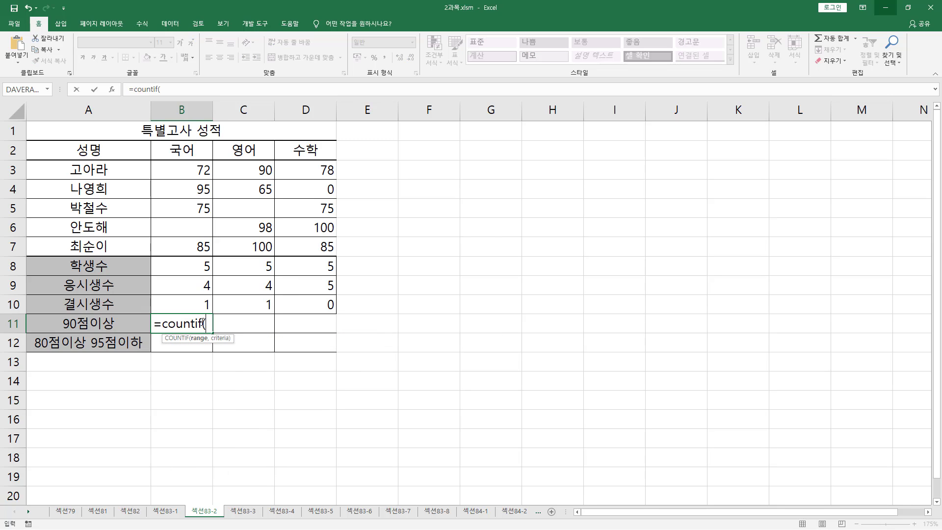
left_click_drag(192, 167, 196, 245)
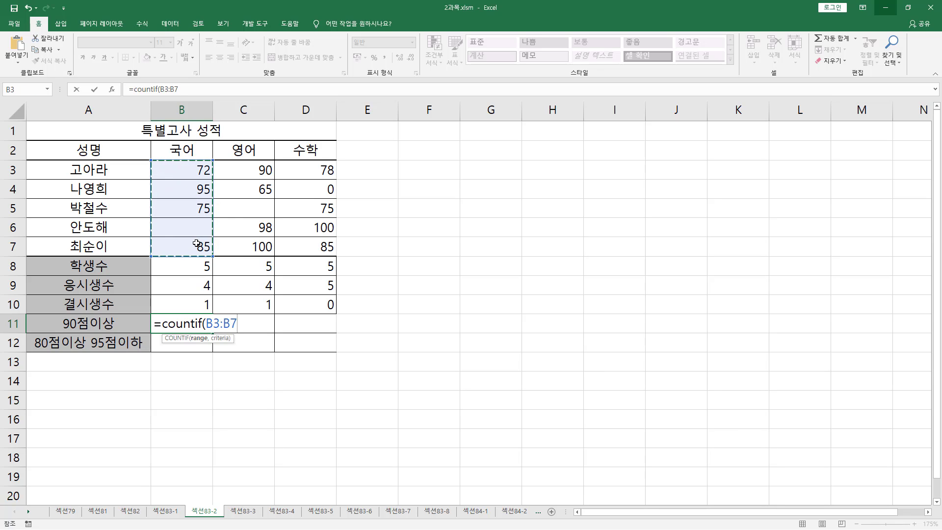
type(",\">=")
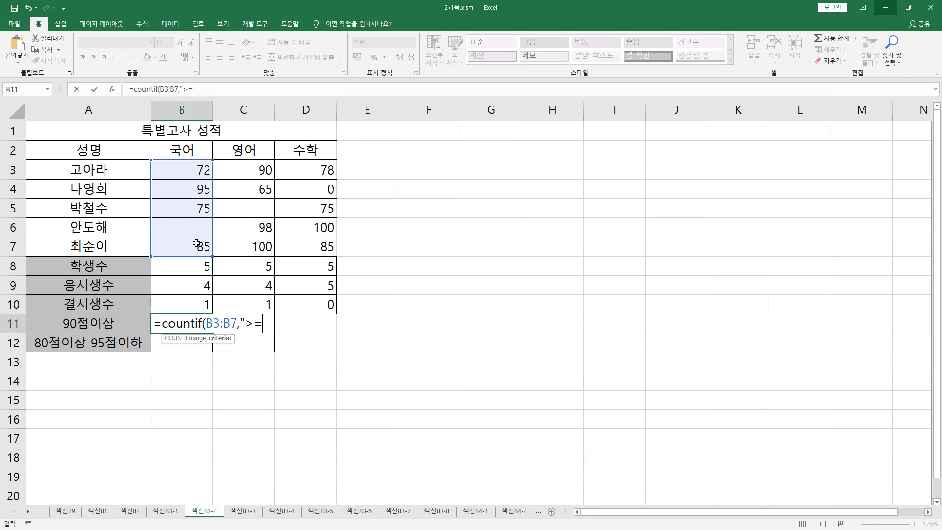
type("90")
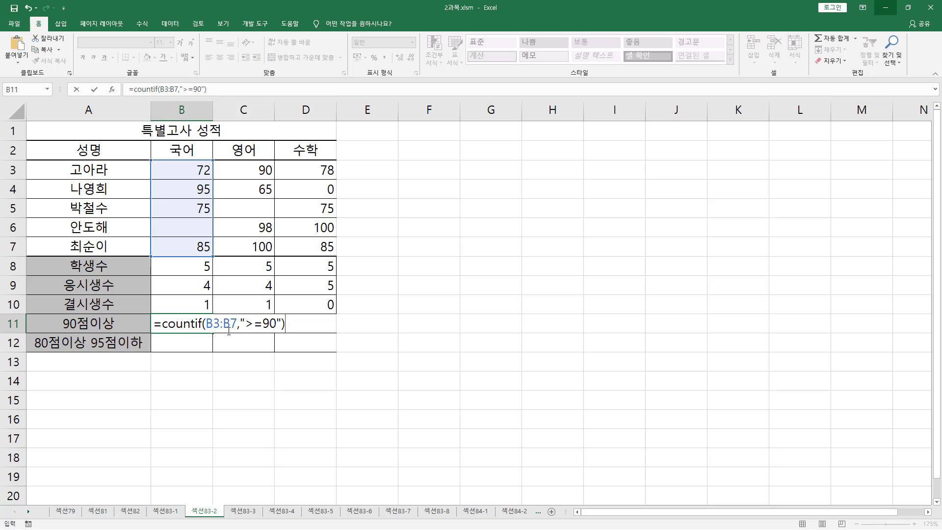
key("ctrl+Return")
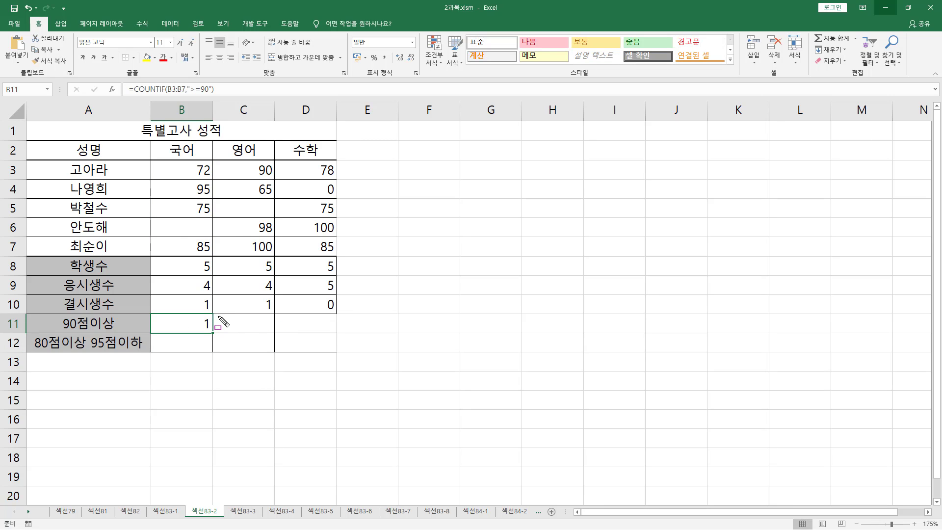
Check which 영어 and 수학 score ranges in rows 3 to 7 belong to C11 and D11.
left_click_drag(217, 315, 263, 330)
left_click_drag(243, 157, 275, 249)
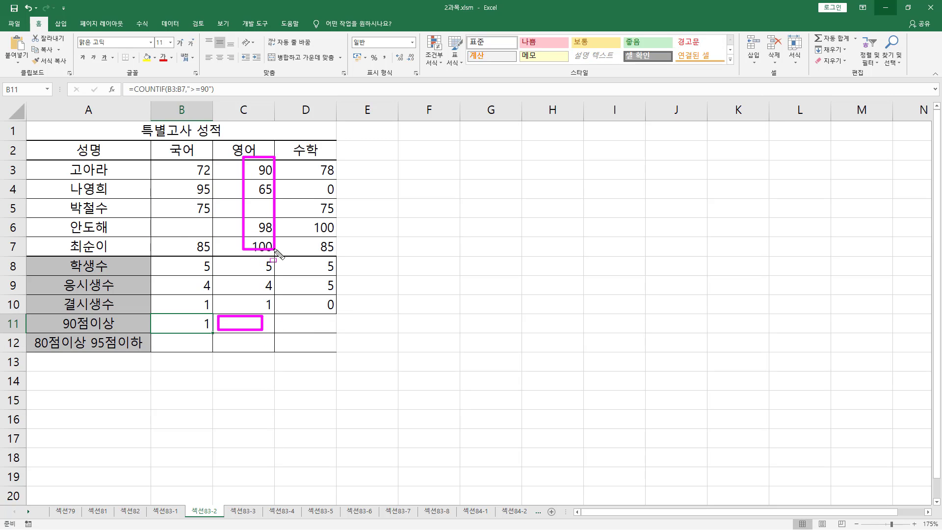
left_click_drag(293, 324, 335, 336)
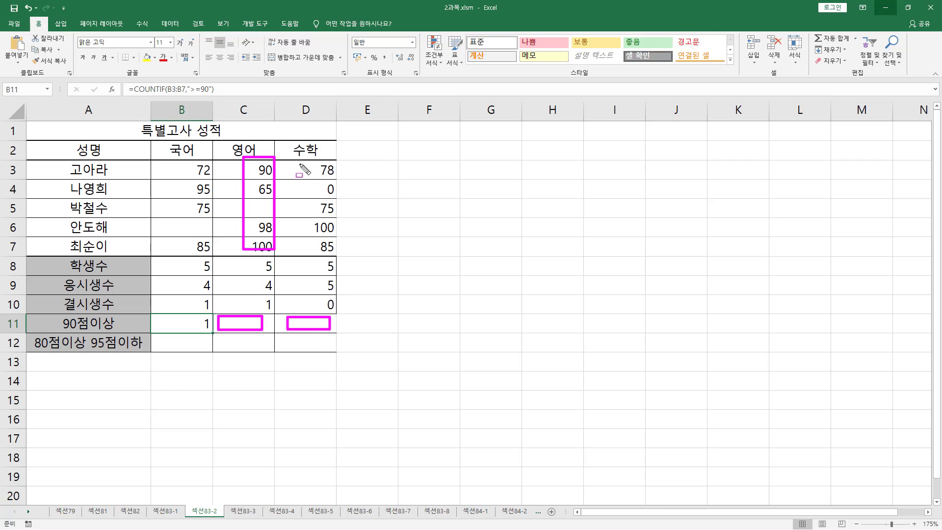
left_click_drag(304, 169, 338, 247)
key("Escape")
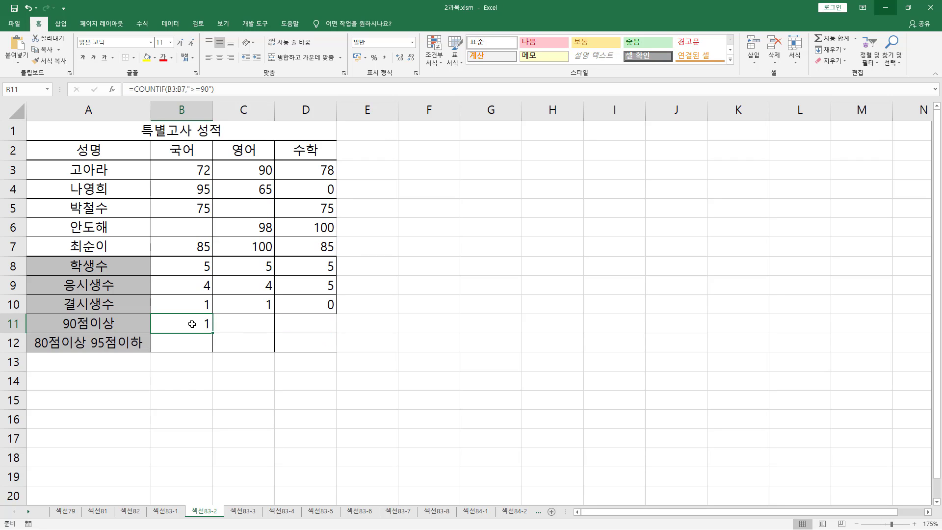
Review the B3:B7 range of the COUNTIF formula in B11 and fill the formula across to D11.
double_click(196, 322)
left_click_drag(225, 323, 244, 323)
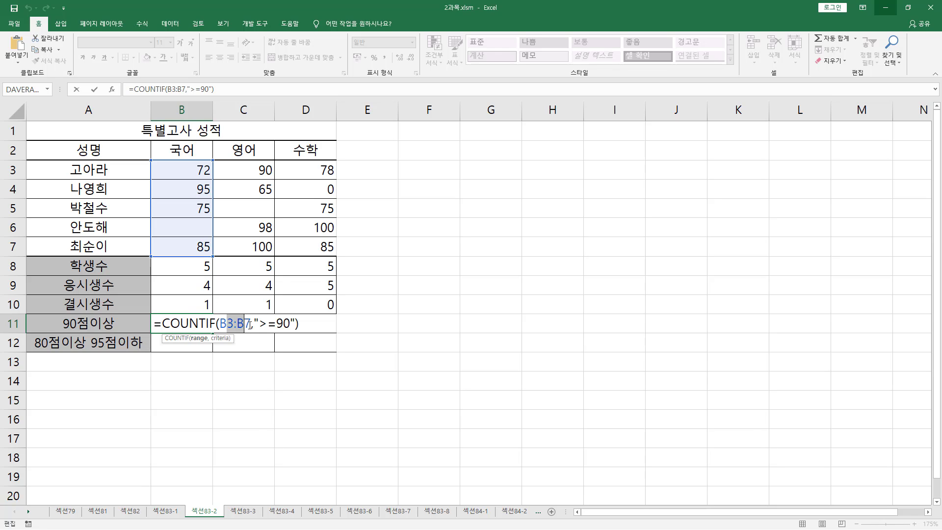
key("Escape")
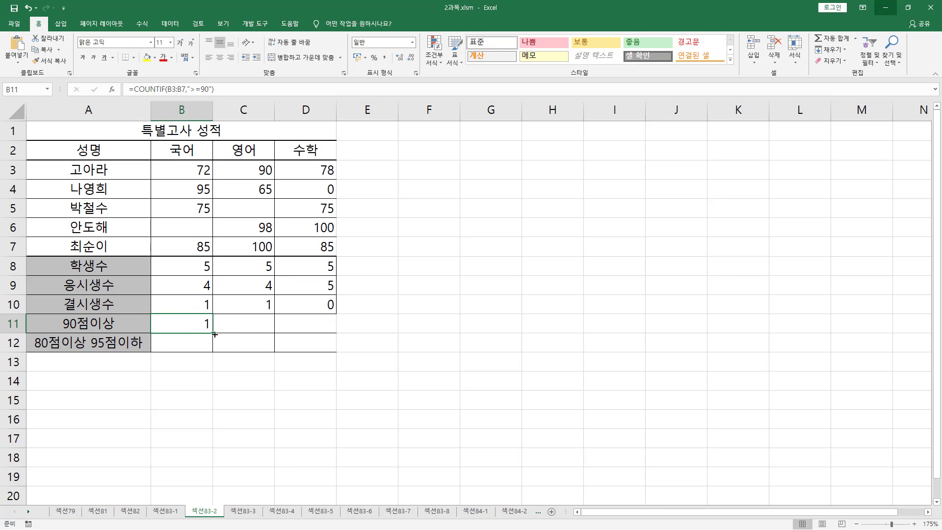
left_click_drag(215, 334, 332, 332)
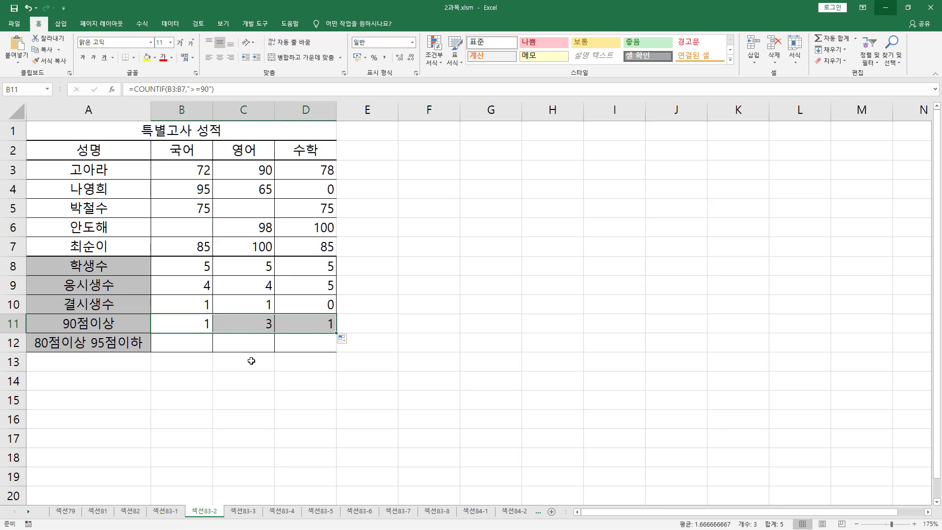
Write =countifs(B3:B7,">=80",B3:B7,"<=95") in B12 to count the 국어 scores from 80 to 95.
key("Down")
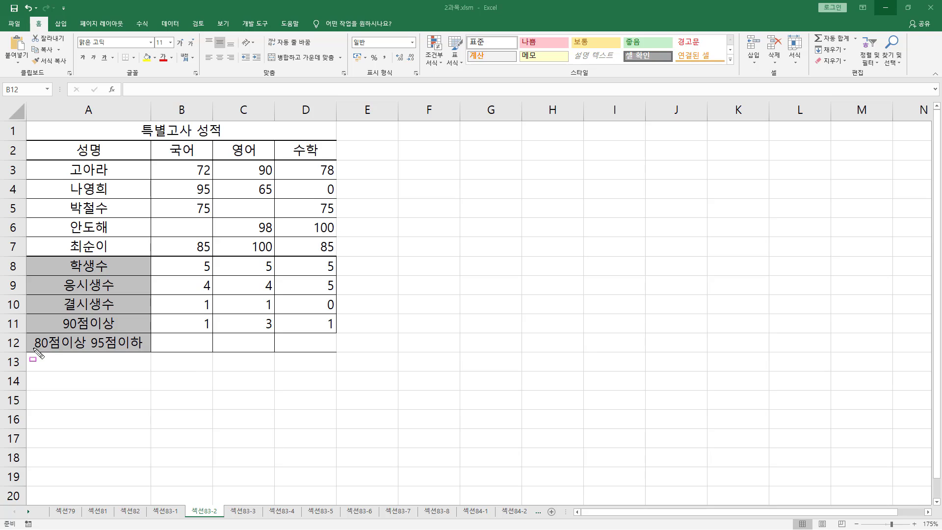
left_click_drag(31, 350, 147, 351)
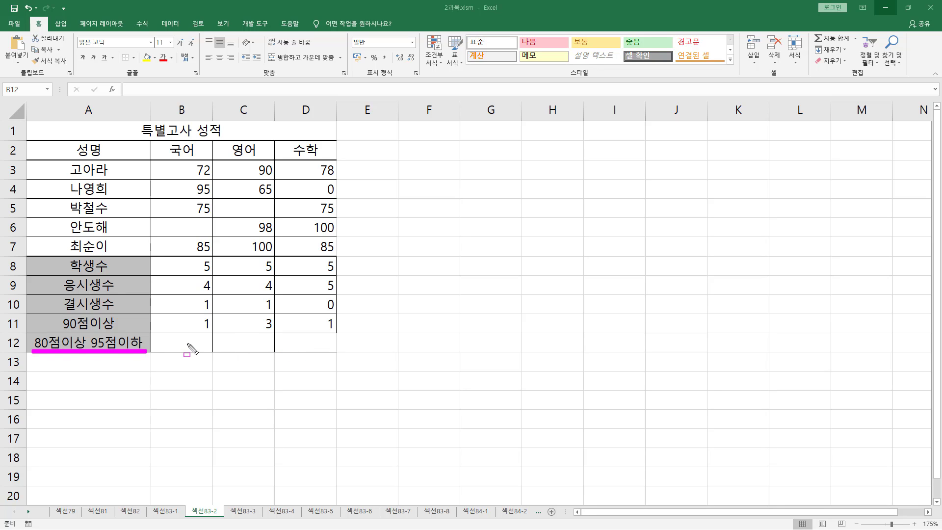
mouse_move(29, 330)
left_mouse_down()
mouse_move(78, 361)
mouse_move(143, 362)
left_mouse_up()
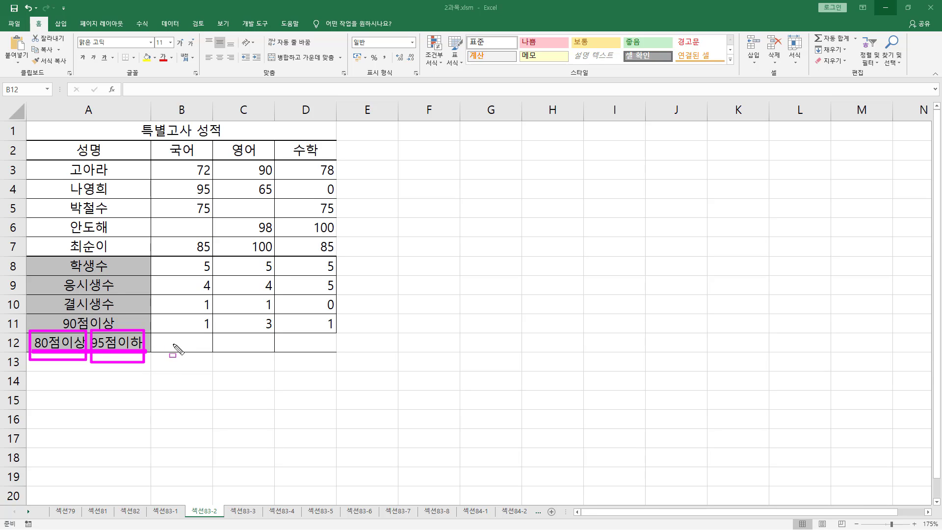
key("Escape")
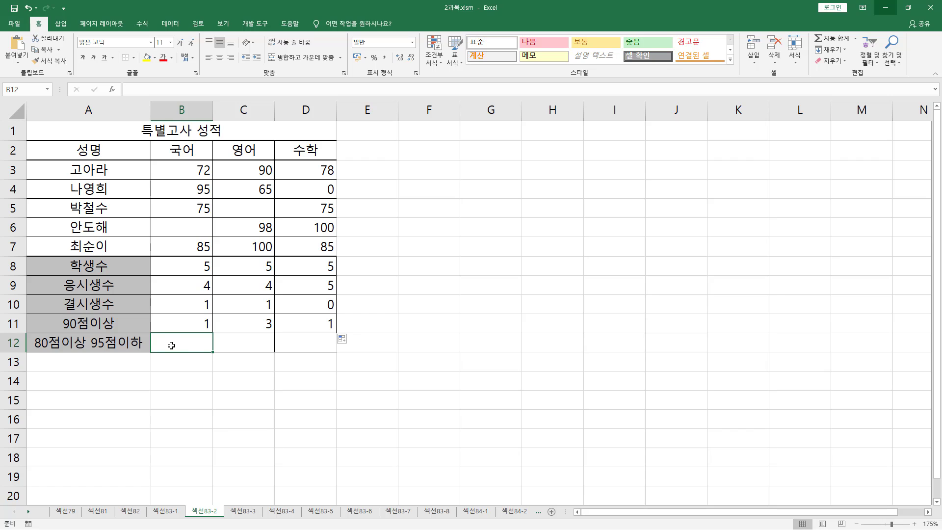
type("=count")
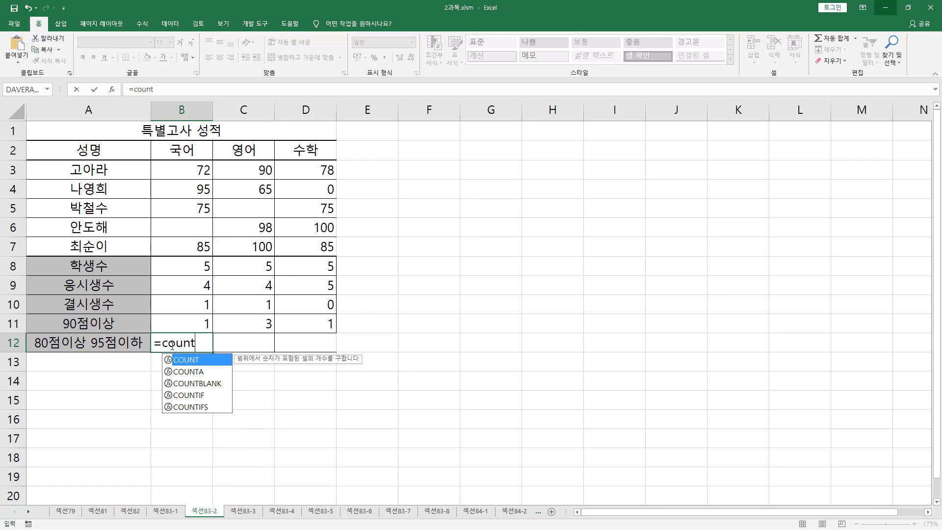
type("ifs(")
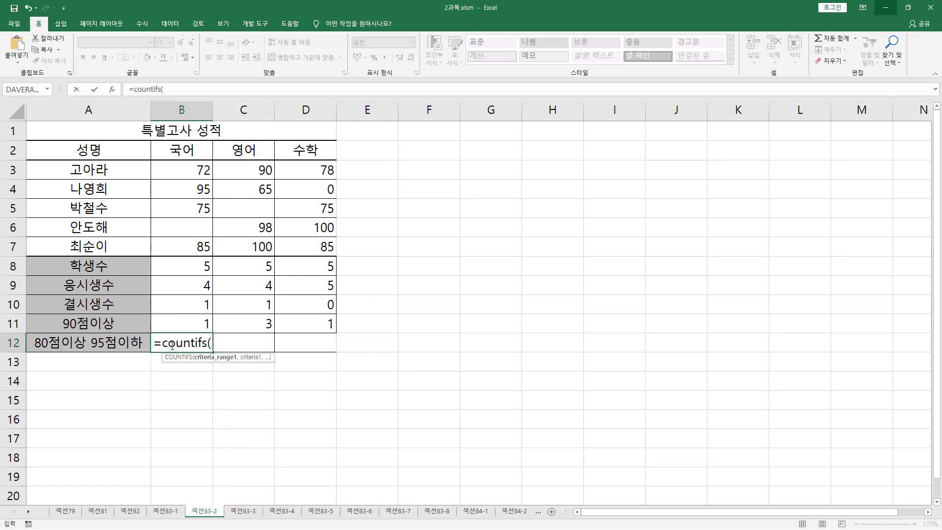
left_click_drag(189, 167, 200, 247)
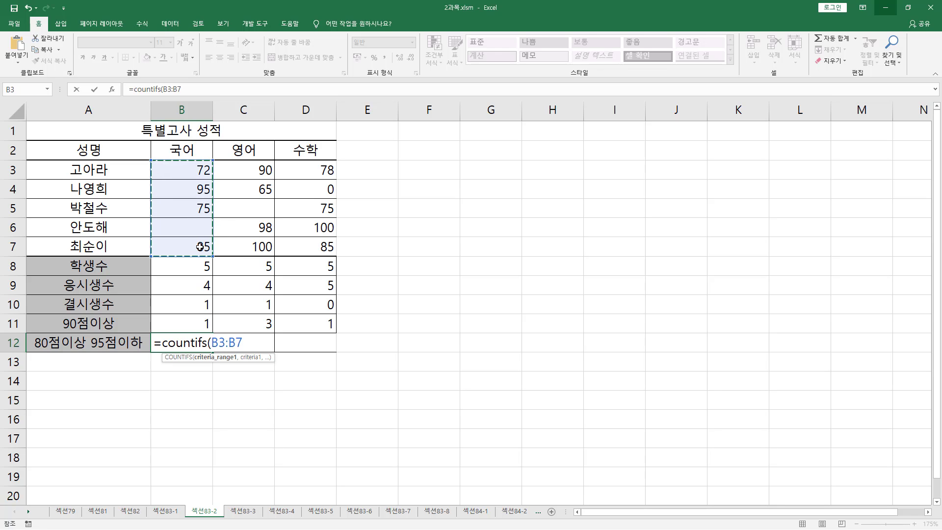
type(",")
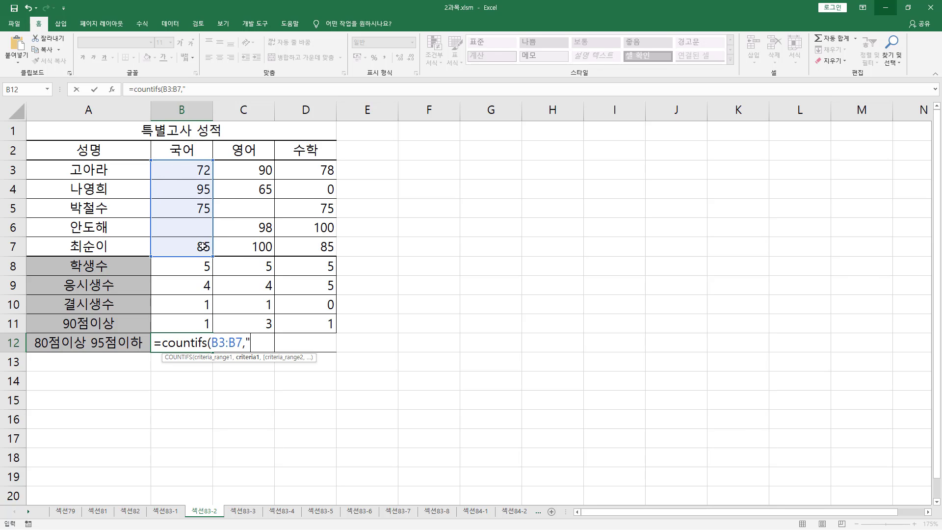
type("\">=80\",")
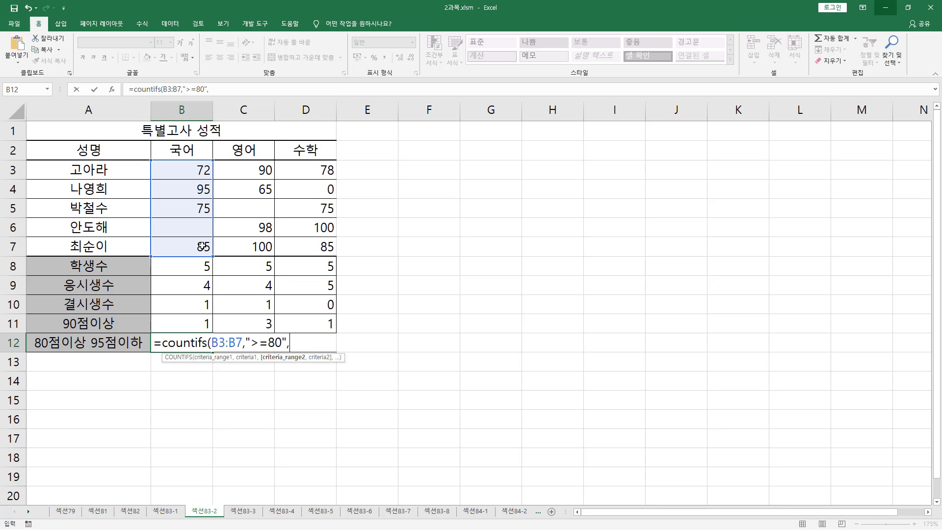
left_click_drag(208, 170, 197, 250)
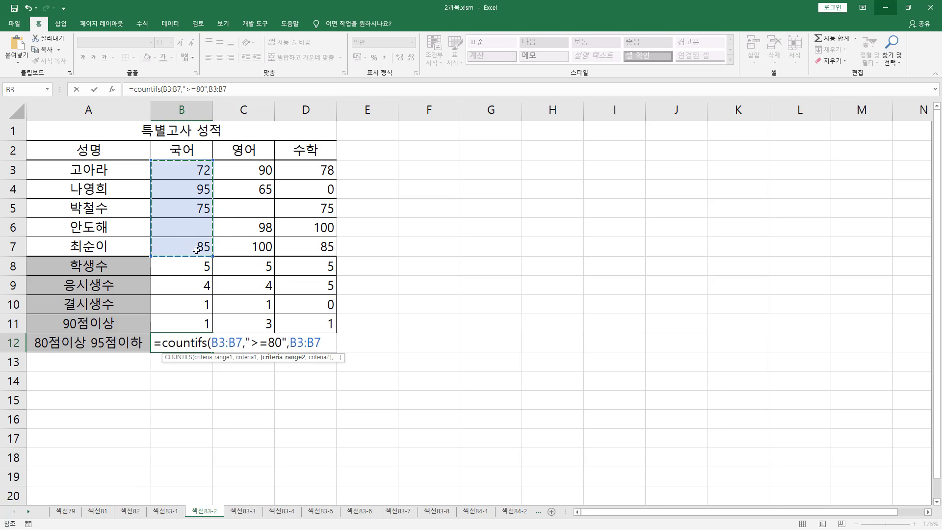
type(",")
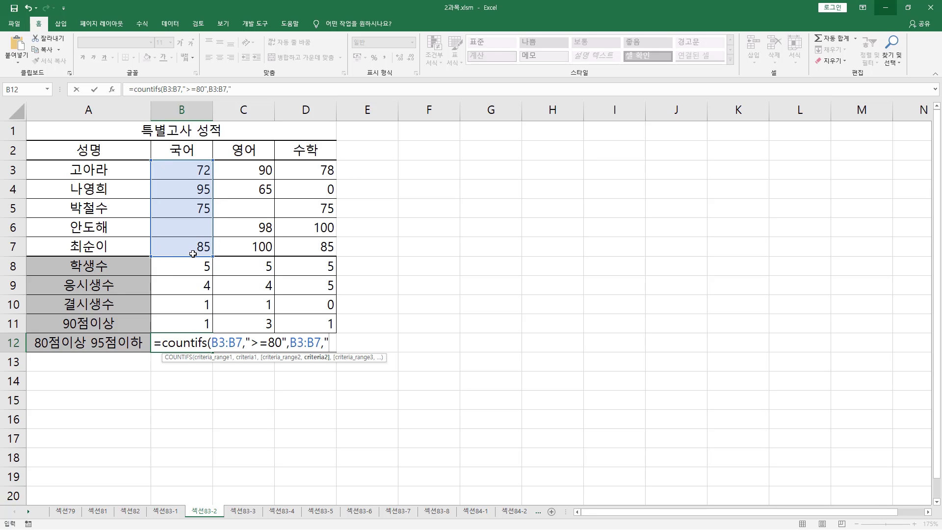
type("\"<=95")
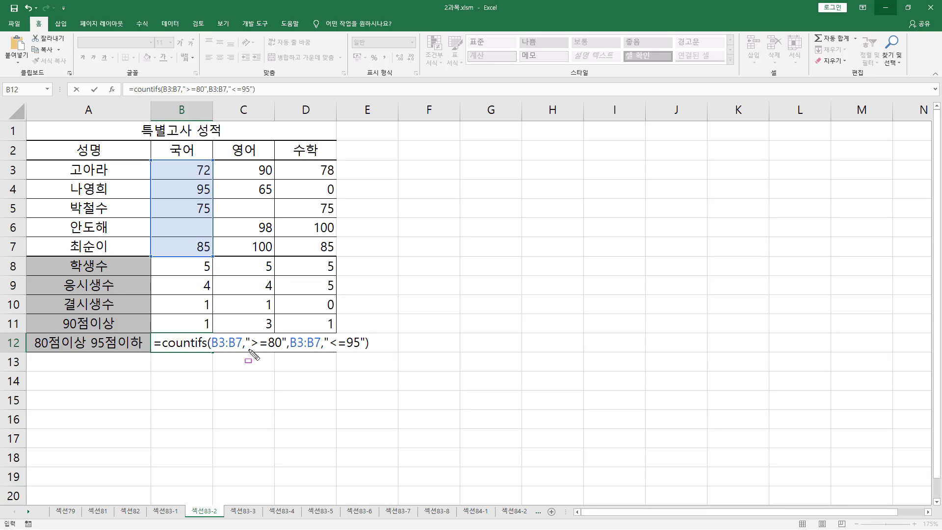
Check both range and criteria pairs of the COUNTIFS formula in B12 and commit the formula.
left_click_drag(247, 349, 362, 348)
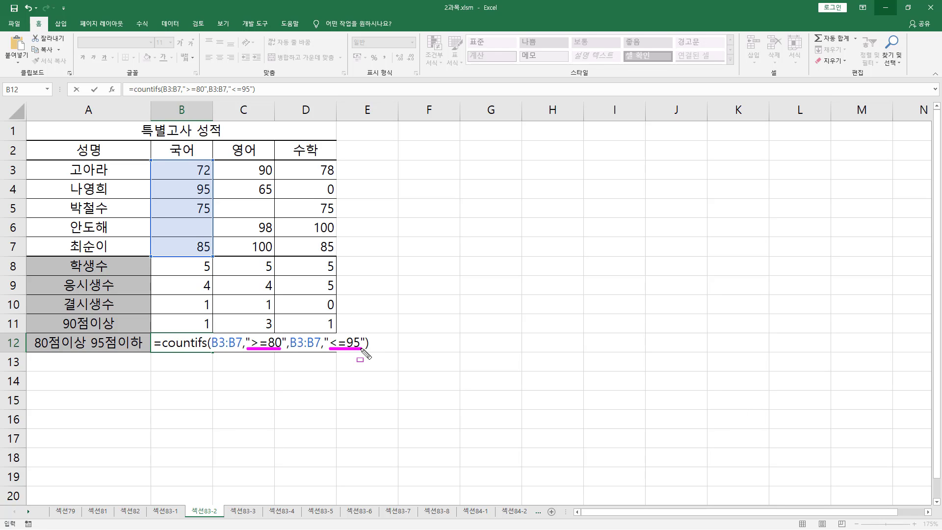
left_click_drag(213, 330, 238, 354)
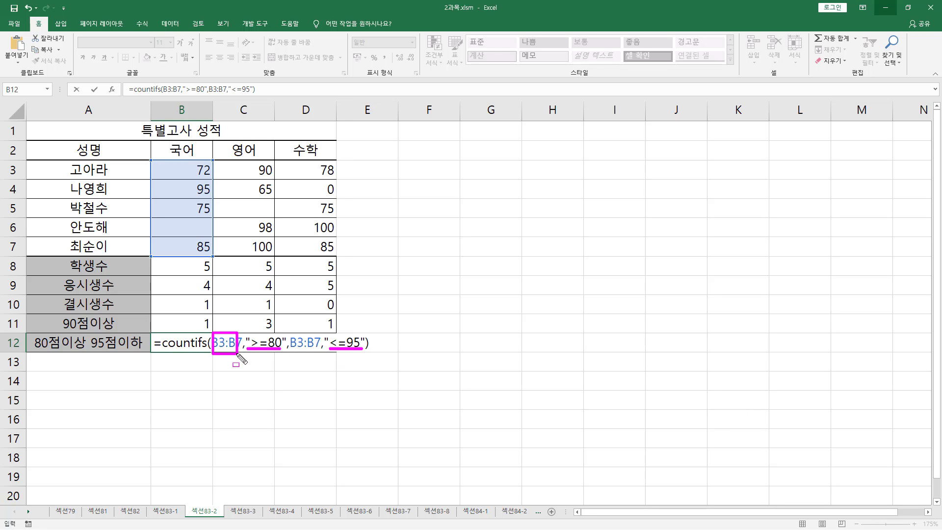
left_click_drag(291, 330, 316, 362)
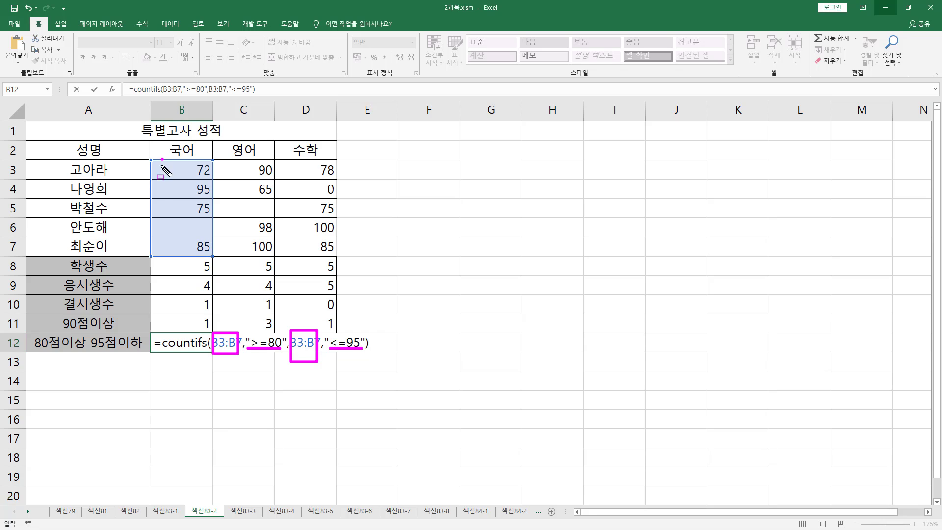
mouse_move(163, 159)
left_mouse_down()
mouse_move(196, 255)
mouse_move(212, 257)
left_mouse_up()
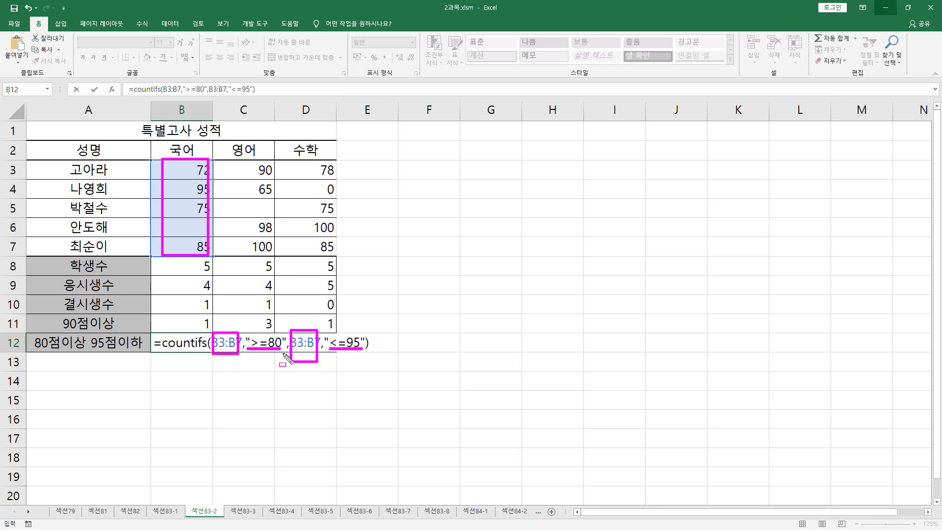
left_click_drag(244, 330, 285, 357)
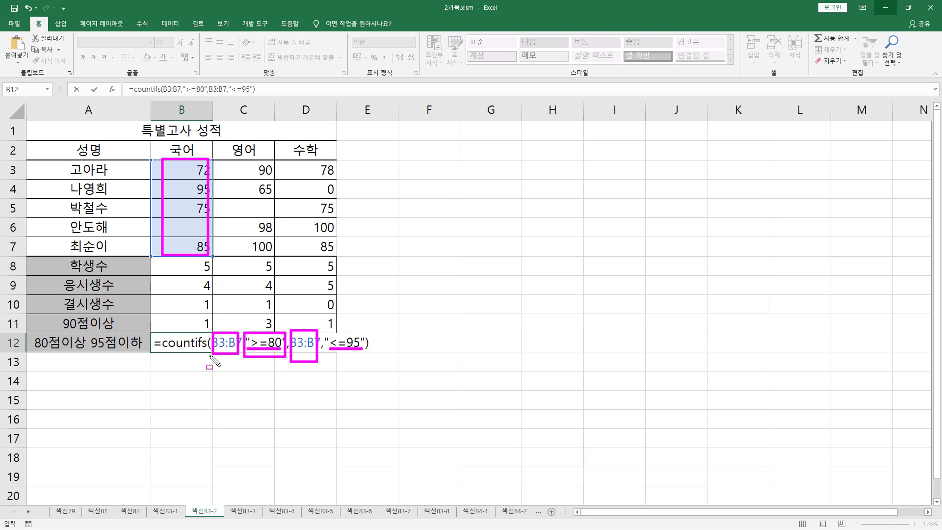
left_click_drag(208, 358, 237, 359)
mouse_move(290, 351)
left_mouse_down()
mouse_move(326, 352)
mouse_move(327, 329)
mouse_move(347, 350)
mouse_move(327, 355)
left_mouse_up()
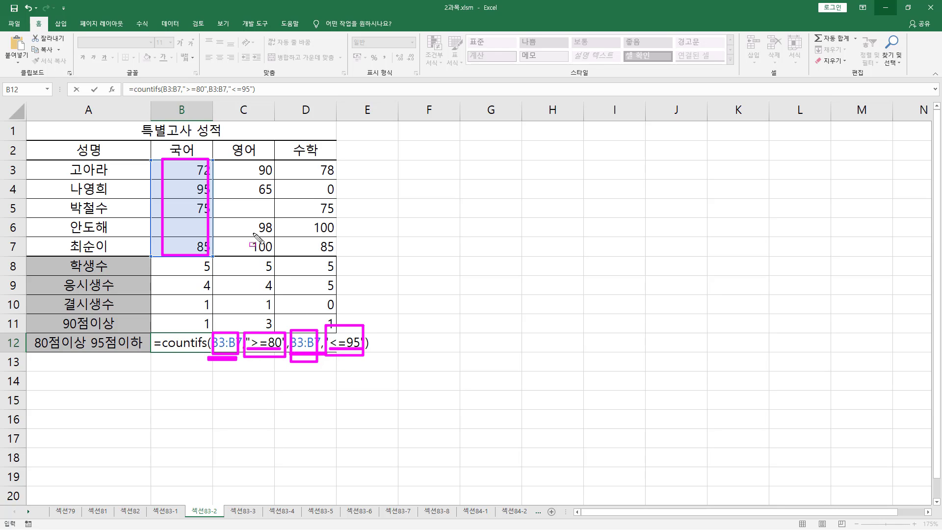
key("Escape")
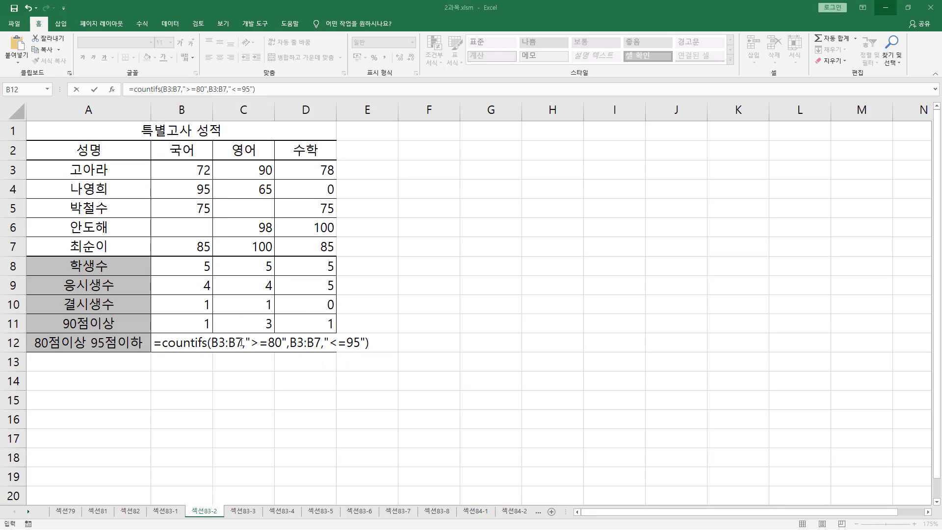
key("Return")
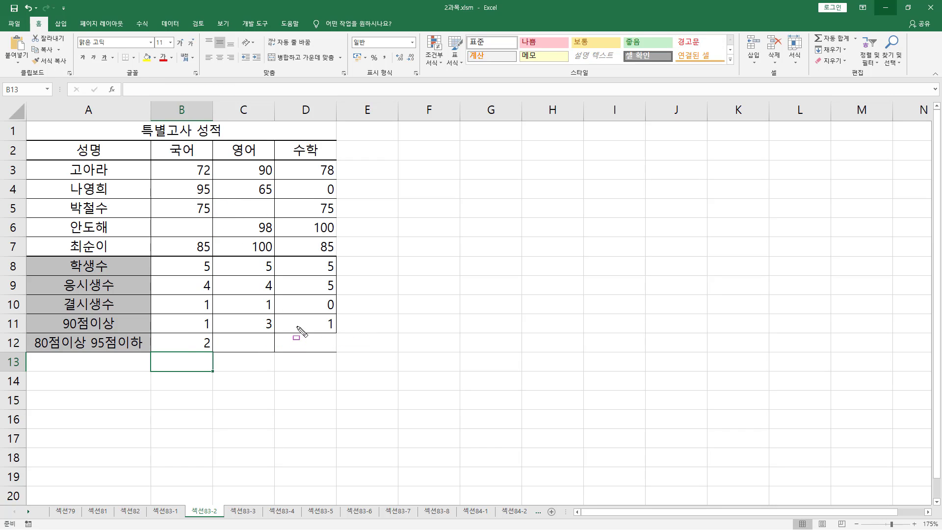
Review the two B3:B7 ranges of the COUNTIFS formula in B12 and fill the formula across to D12.
left_click(196, 339)
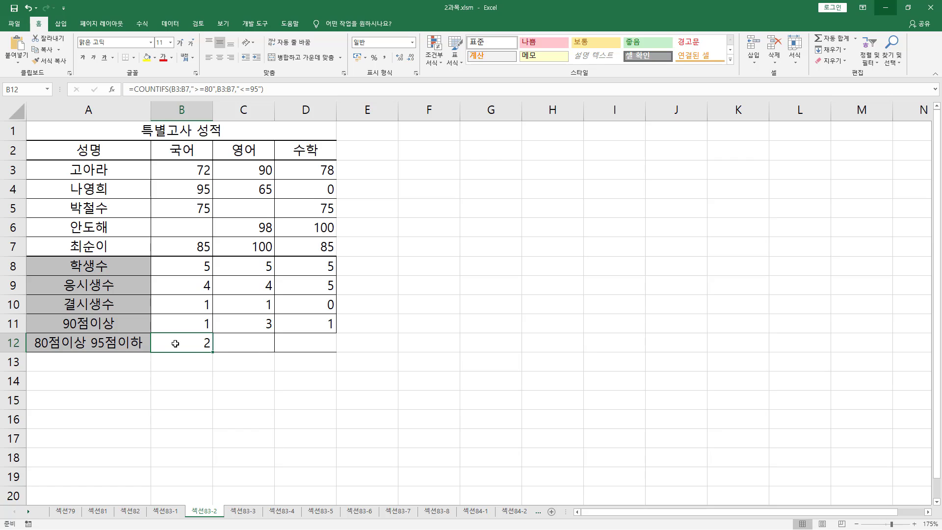
double_click(177, 340)
left_click_drag(226, 342, 333, 342)
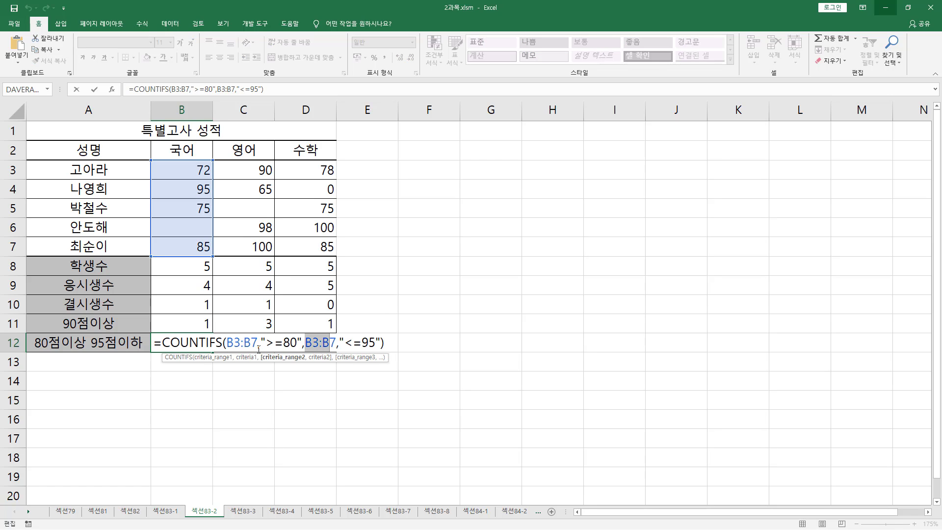
key("Escape")
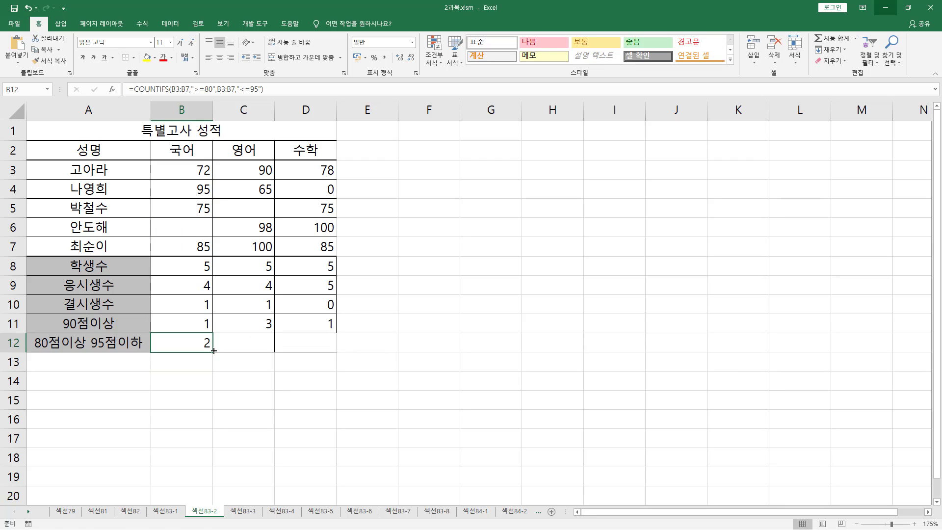
left_click_drag(214, 350, 325, 354)
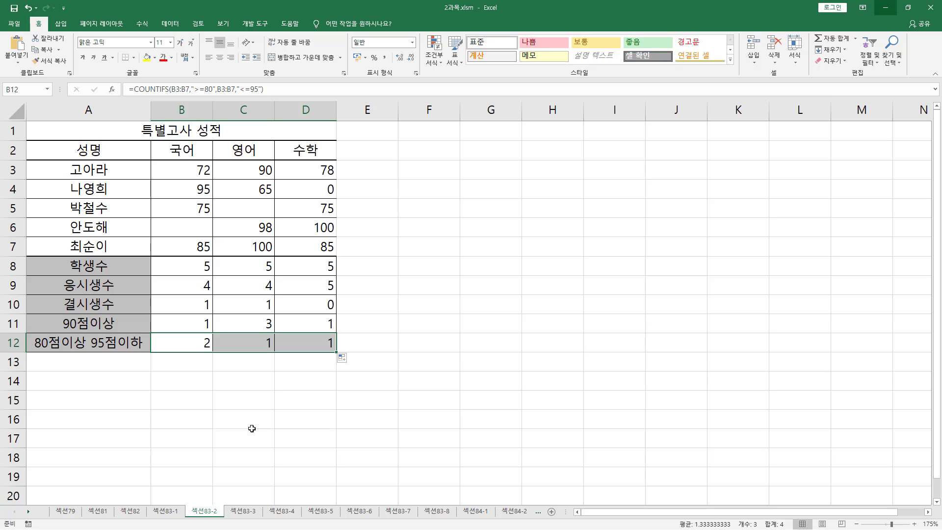
left_click(234, 383)
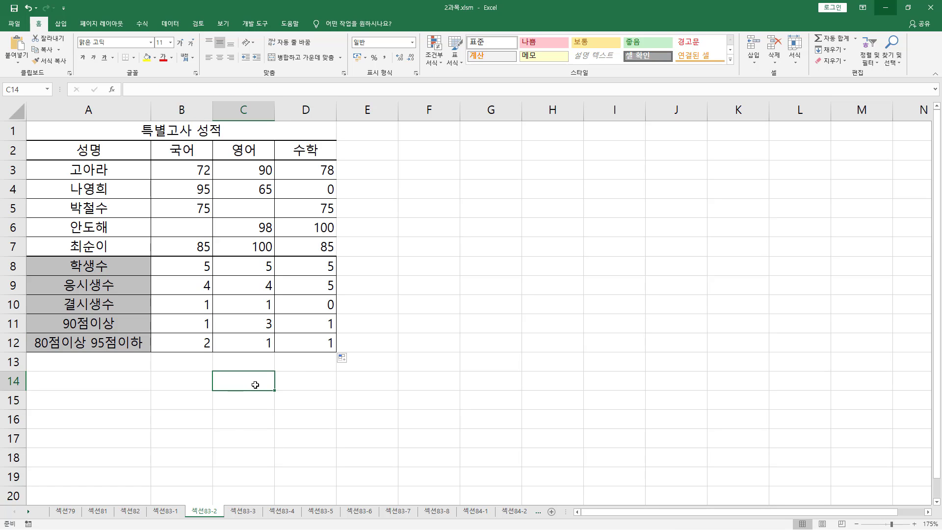
Copy the averageif and averageifs syntax notes from C14:C15 on sheet 섹션83-1 to B14 on sheet 섹션83-2.
left_click(167, 510)
left_click_drag(182, 383, 212, 408)
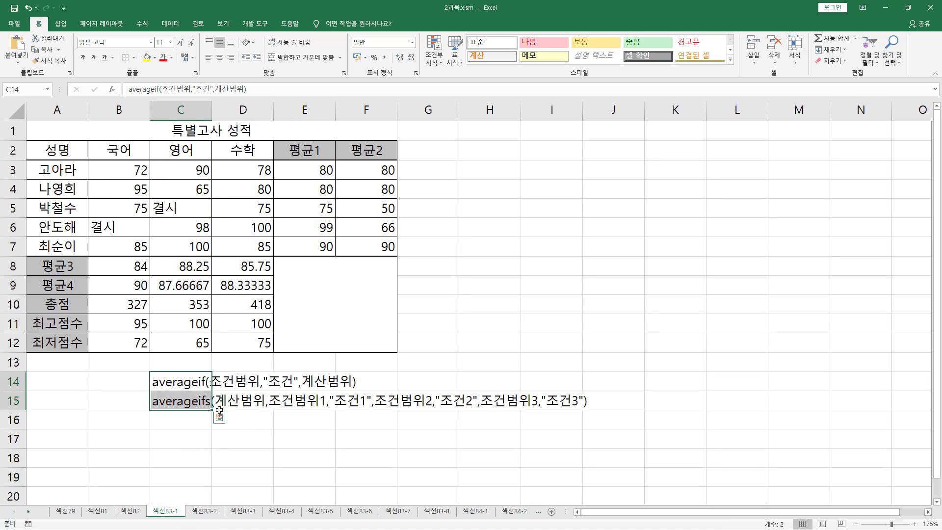
key("ctrl+c")
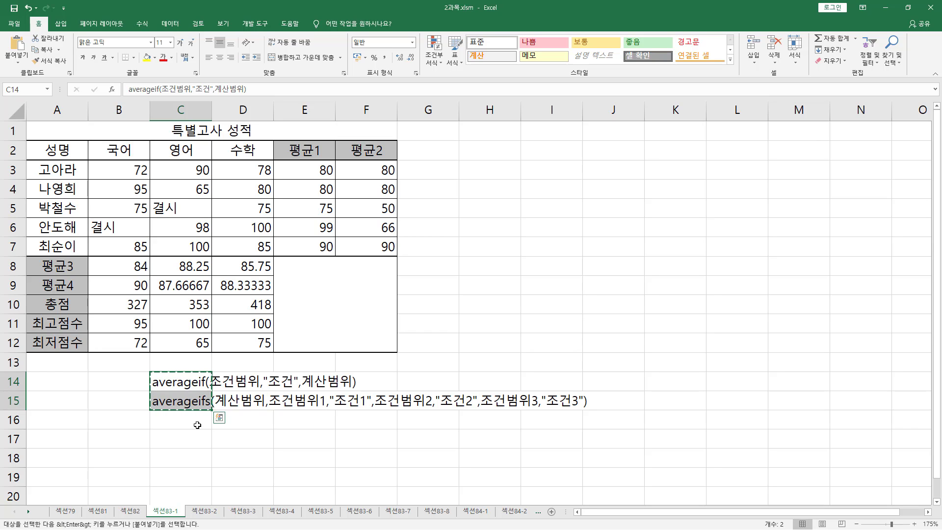
left_click(204, 511)
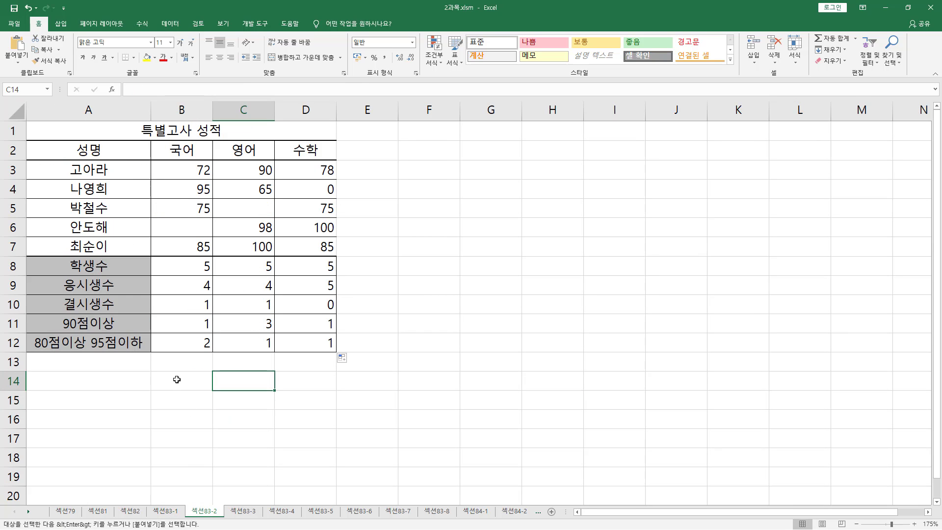
left_click(176, 380)
key("ctrl+v")
left_click(187, 424)
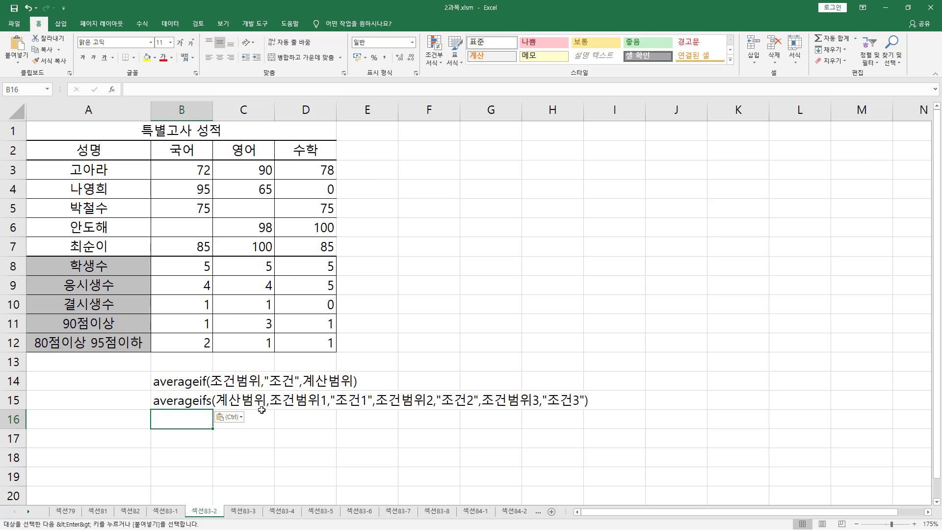
Add the syntax note countif(조건범위,"조건") in B16 and review its range and criteria arguments.
type("countif")
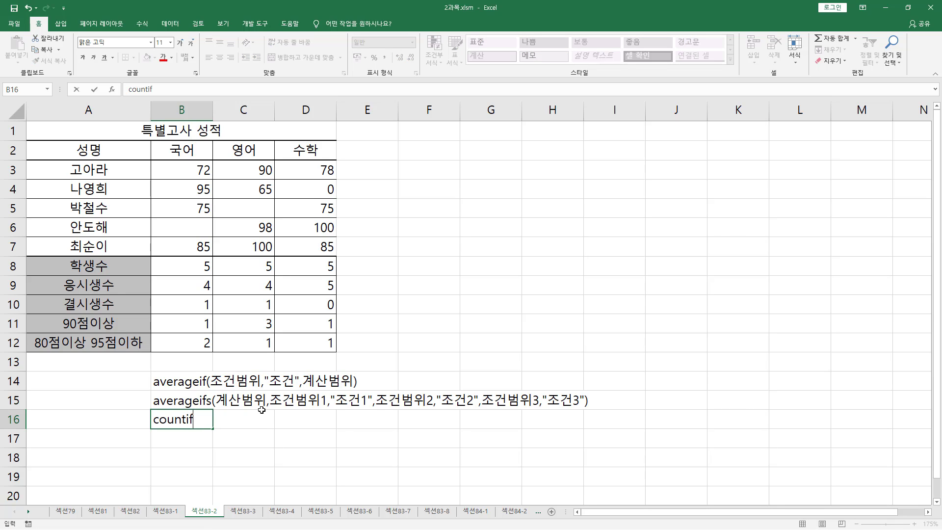
type("(조건범위,")
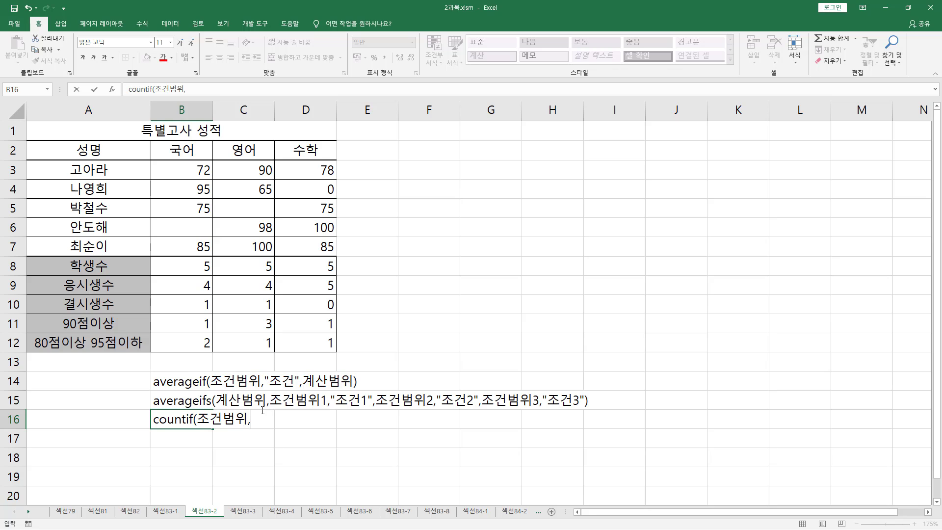
type("\"조건\"")
key("Return")
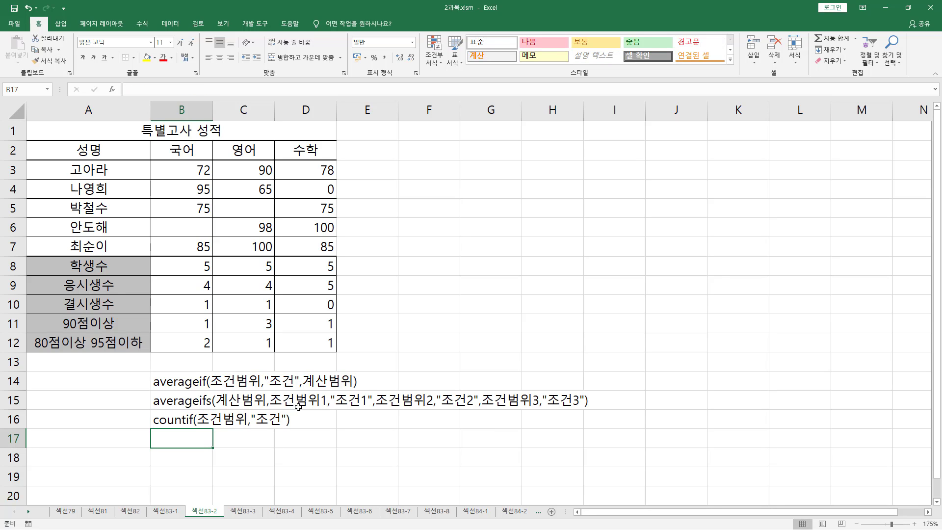
left_click_drag(197, 426, 284, 426)
mouse_move(150, 418)
left_mouse_down()
mouse_move(168, 411)
mouse_move(188, 429)
left_mouse_up()
key("Escape")
Add the syntax note countifs(조건범위1,"조건1",조건범위2,"조건2",조건범위3,"조건3") in B17.
type("채ㅕㅜ")
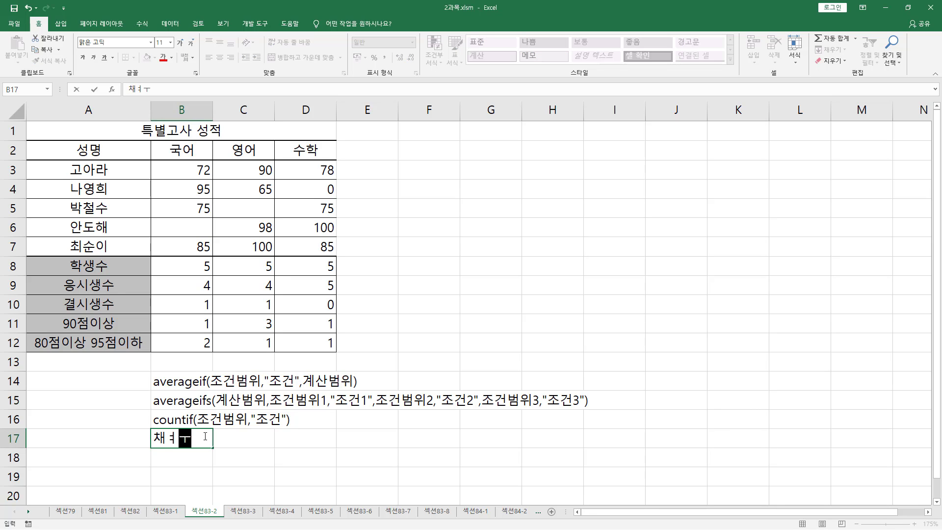
key("BackSpace")
key("BackSpace")
key("BackSpace")
key("Hangul")
type("countif")
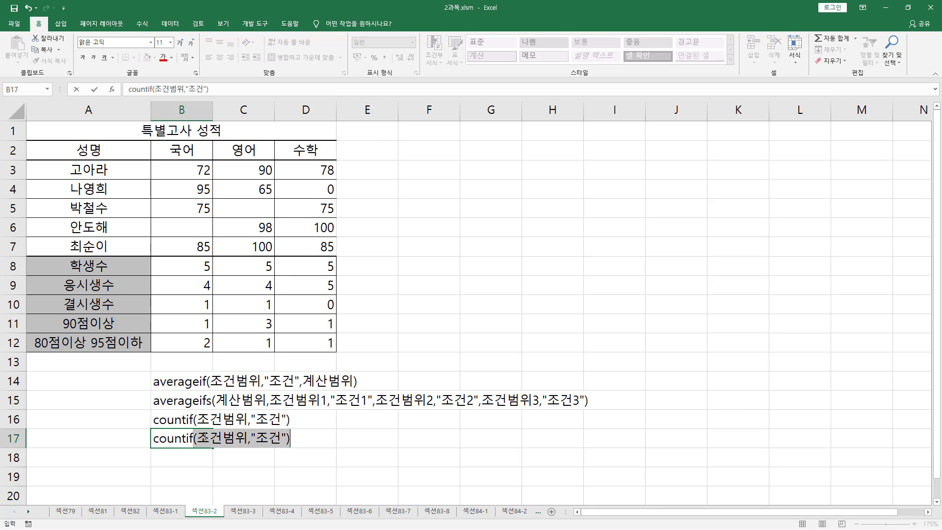
type("s")
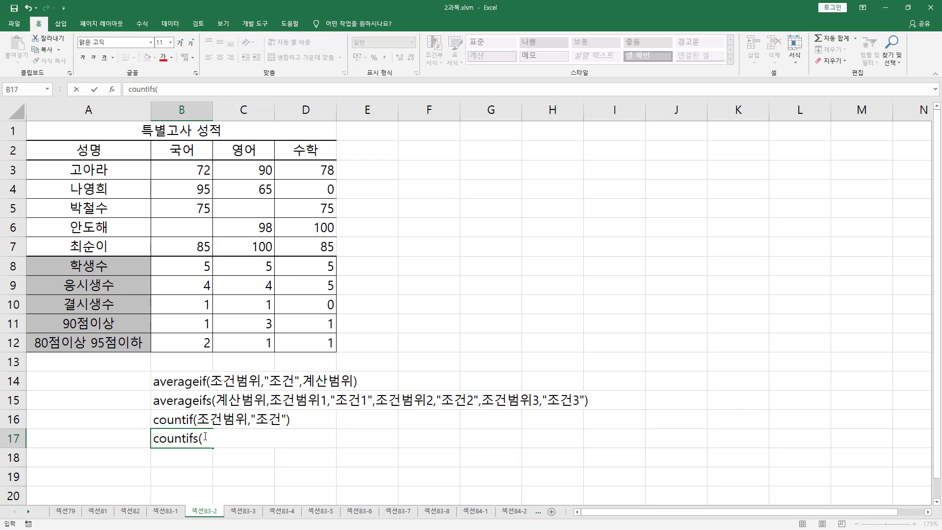
type("(조건버")
type("위1")
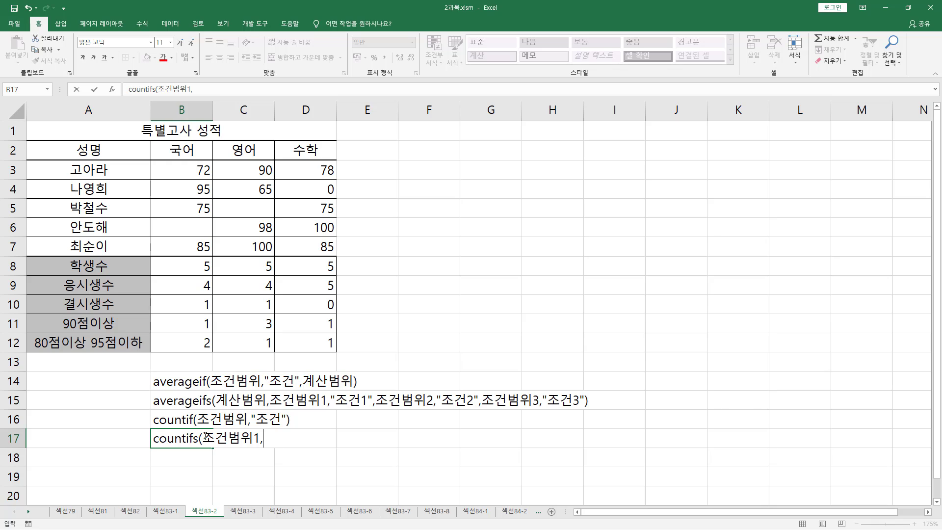
type(",\"조건1")
type("\",조건범위2")
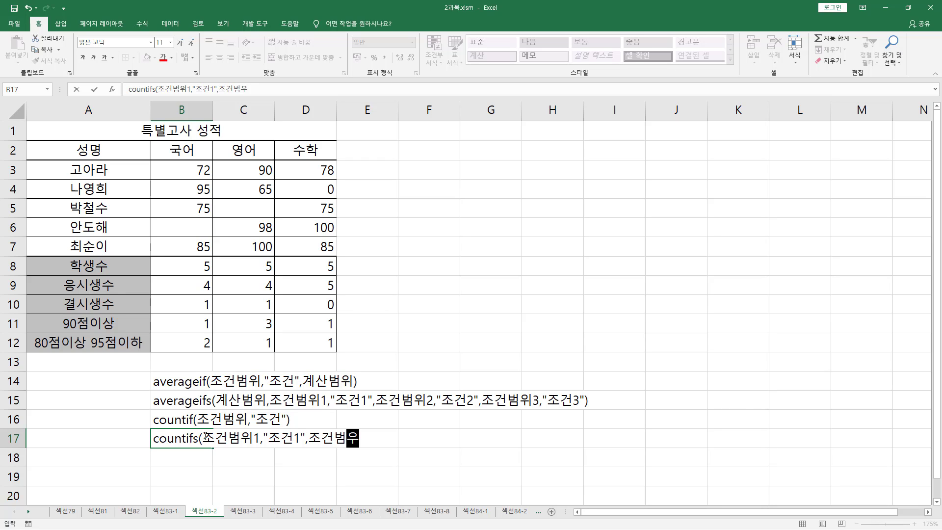
type(",\"조건2\",")
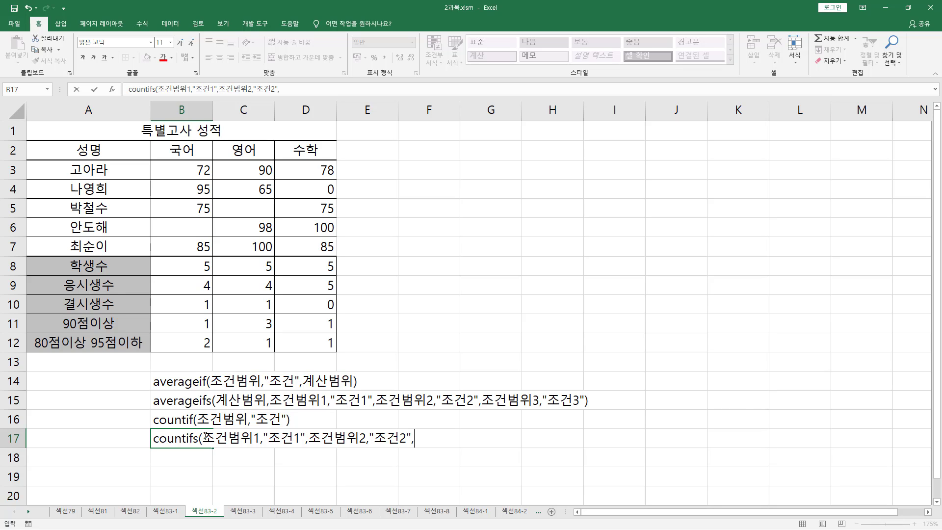
type("조건범위")
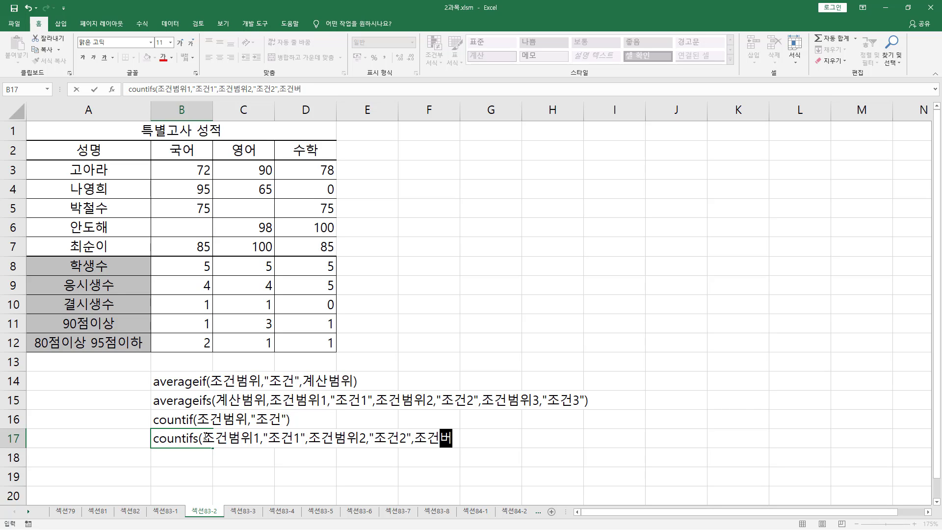
type("3")
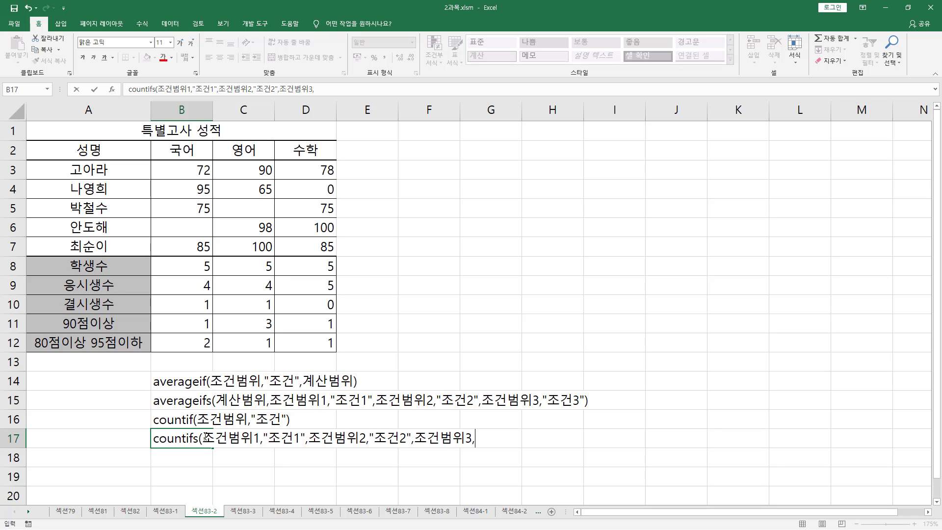
type(",\"조건3\")")
key("Return")
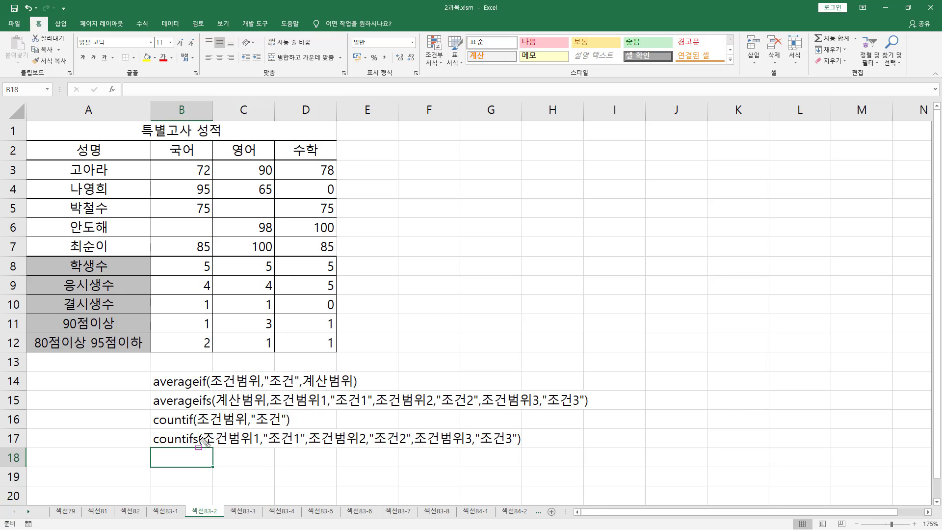
Compare the condition range, criteria and 계산범위 arguments across the averageif, averageifs, countif and countifs notes in B14:B17.
left_click_drag(148, 390, 213, 391)
left_click_drag(149, 426, 286, 426)
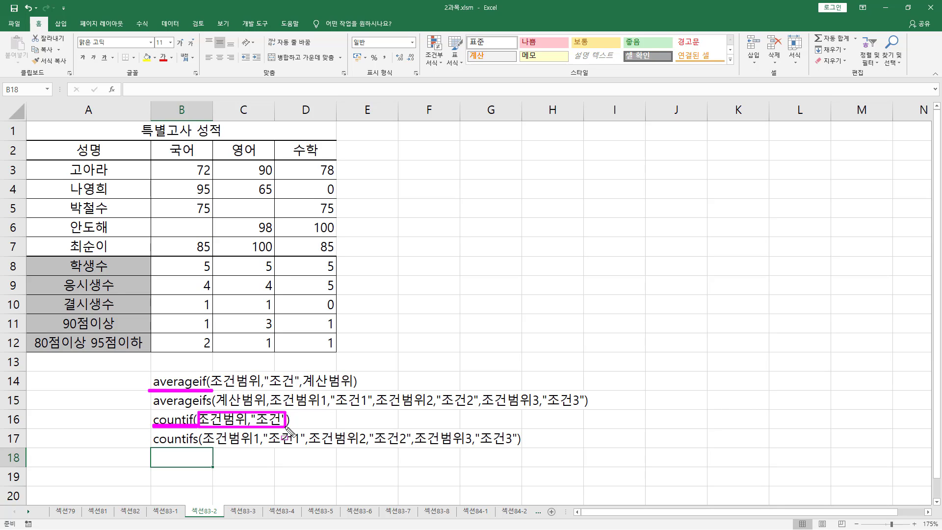
left_click_drag(207, 368, 296, 391)
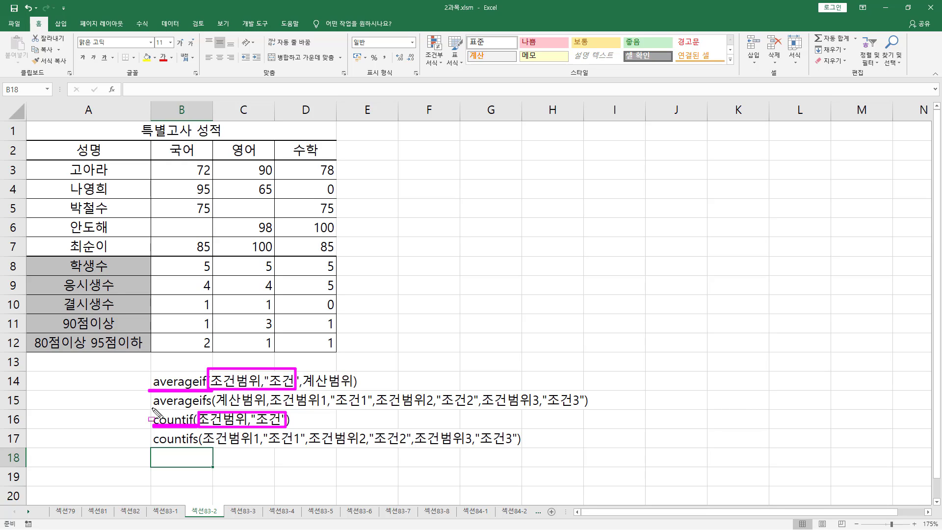
left_click_drag(152, 407, 214, 407)
left_click_drag(155, 445, 200, 444)
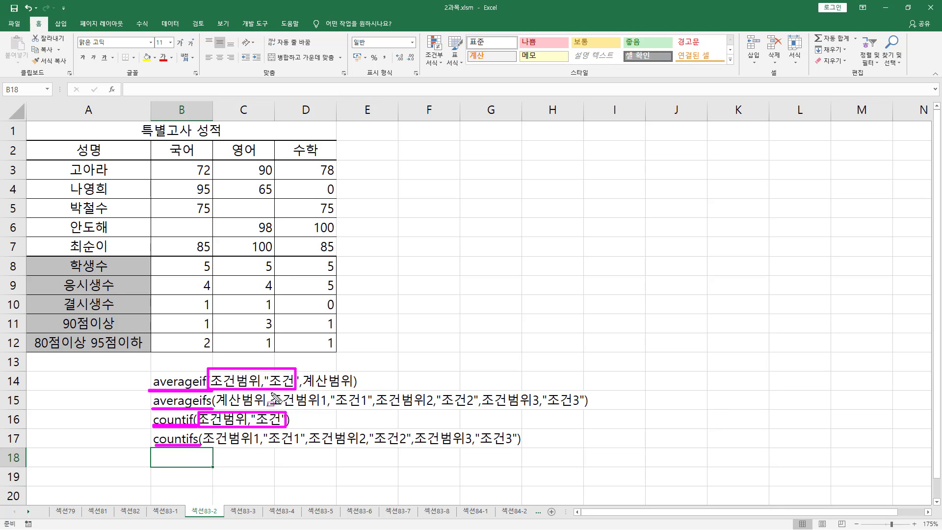
left_click_drag(274, 396, 583, 405)
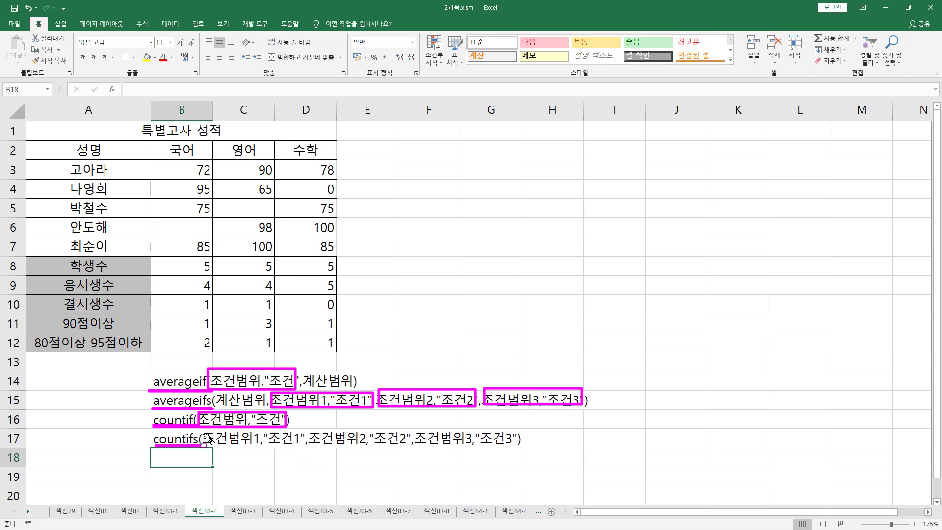
mouse_move(205, 437)
left_mouse_down()
mouse_move(235, 448)
mouse_move(385, 451)
mouse_move(405, 448)
mouse_move(405, 428)
mouse_move(421, 450)
mouse_move(512, 428)
left_mouse_up()
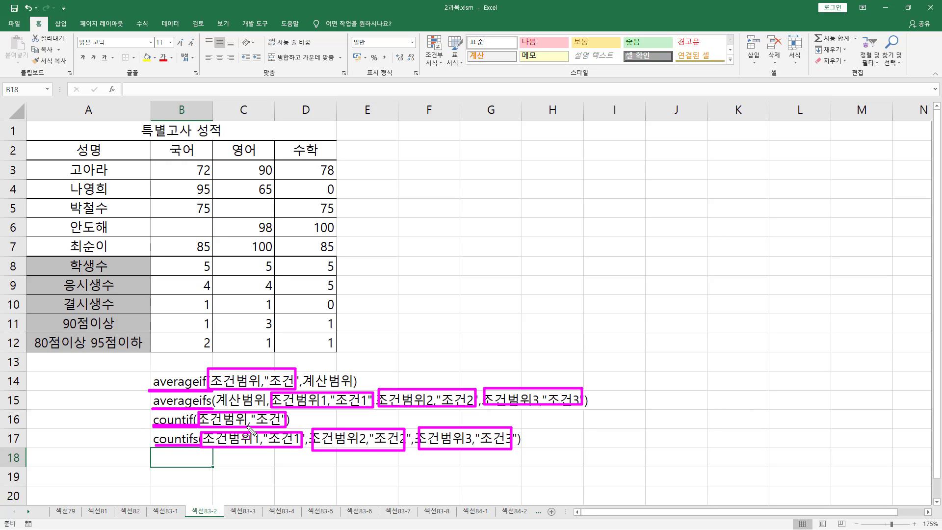
left_click_drag(251, 448, 257, 453)
left_click_drag(147, 367, 200, 411)
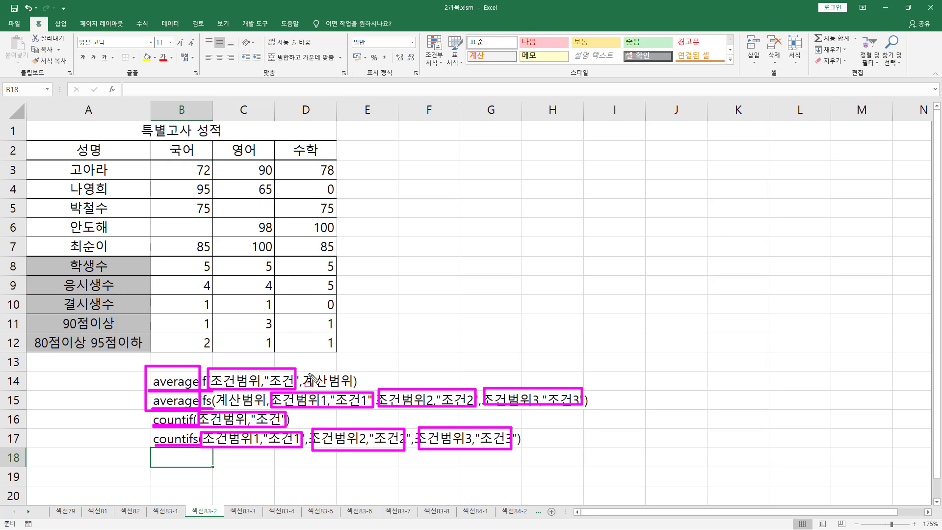
left_click_drag(305, 388, 350, 386)
left_click_drag(216, 407, 261, 406)
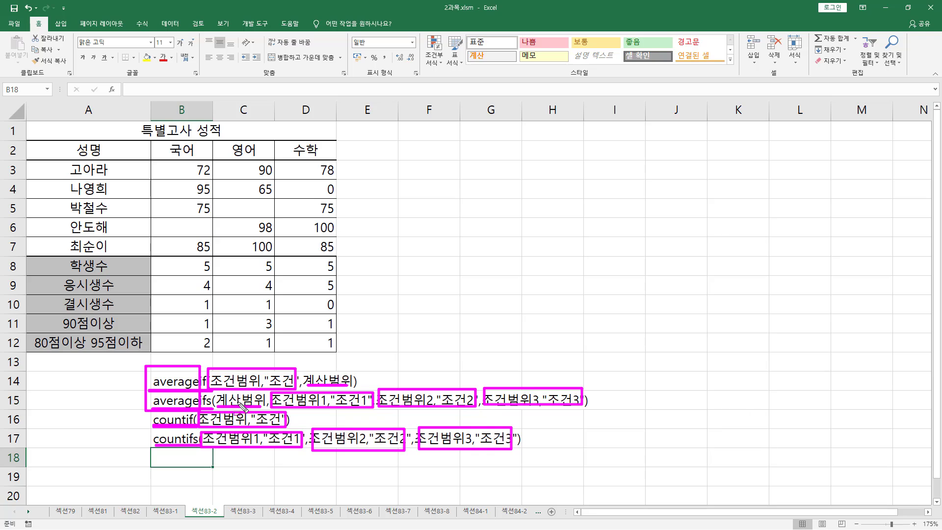
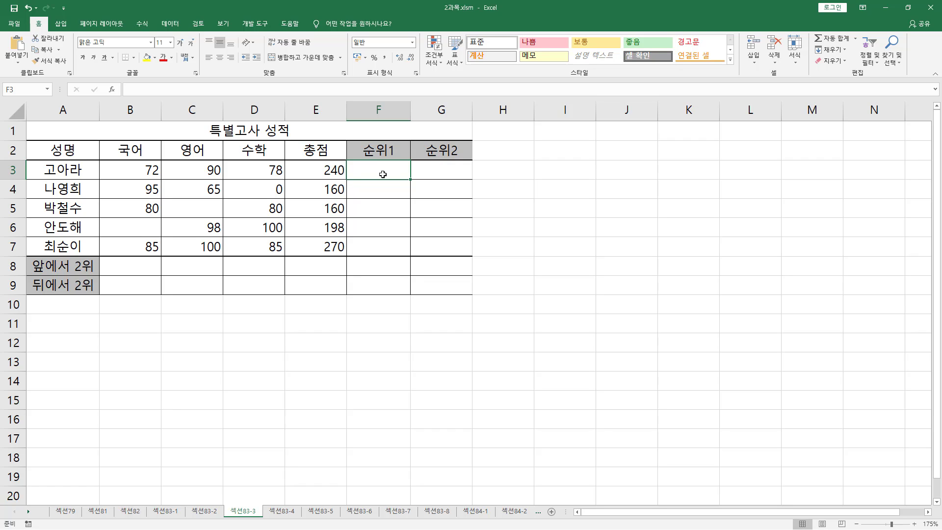
Enter =rank.eq(E3,E3:E7) in F3 of sheet 섹션83-3 to rank the first student's 총점 under 순위1.
type("=rank")
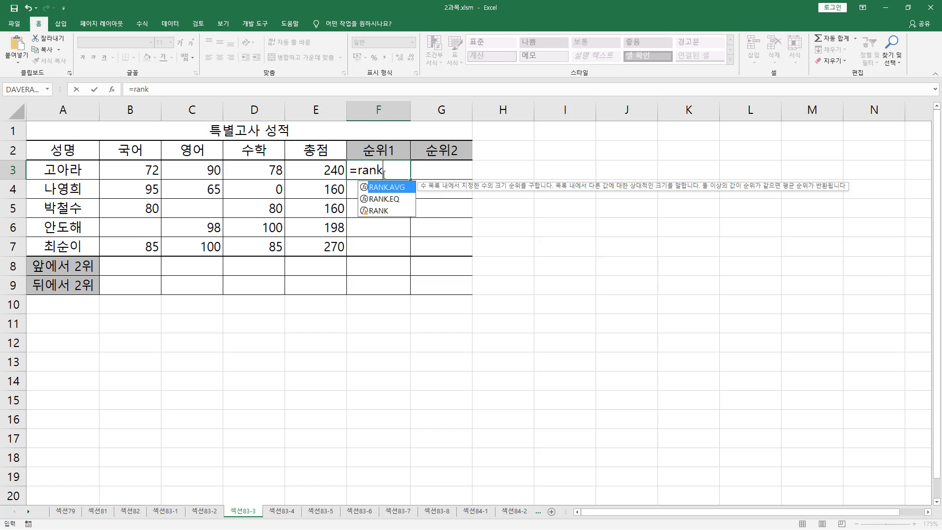
type(".eq")
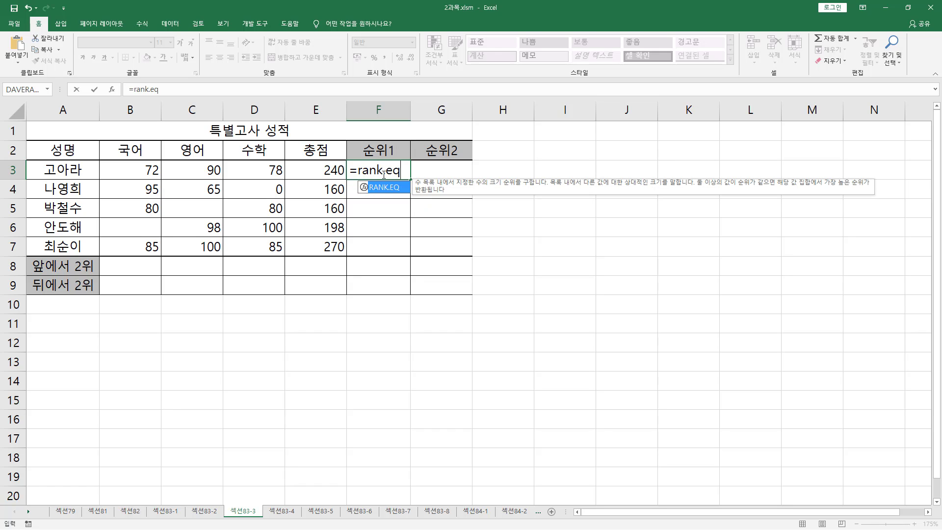
type("(")
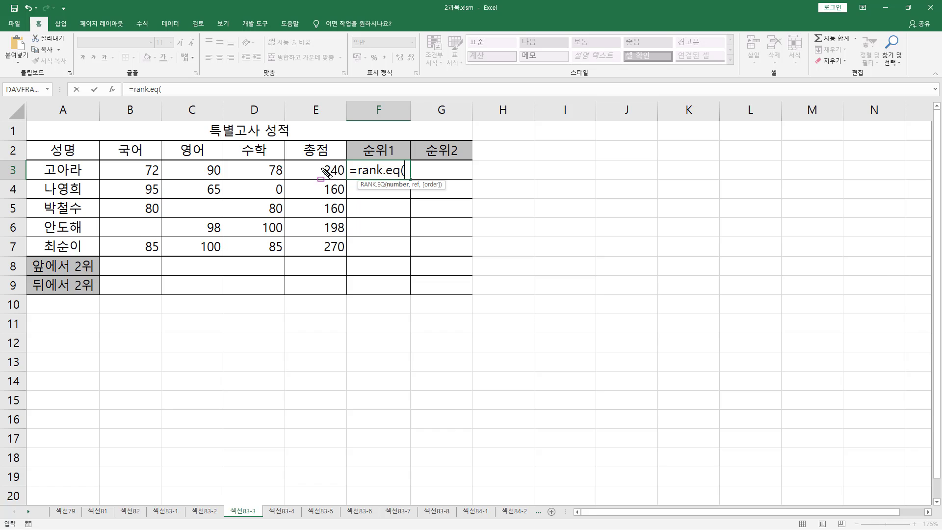
mouse_move(308, 166)
left_mouse_down()
mouse_move(343, 216)
mouse_move(351, 257)
left_mouse_up()
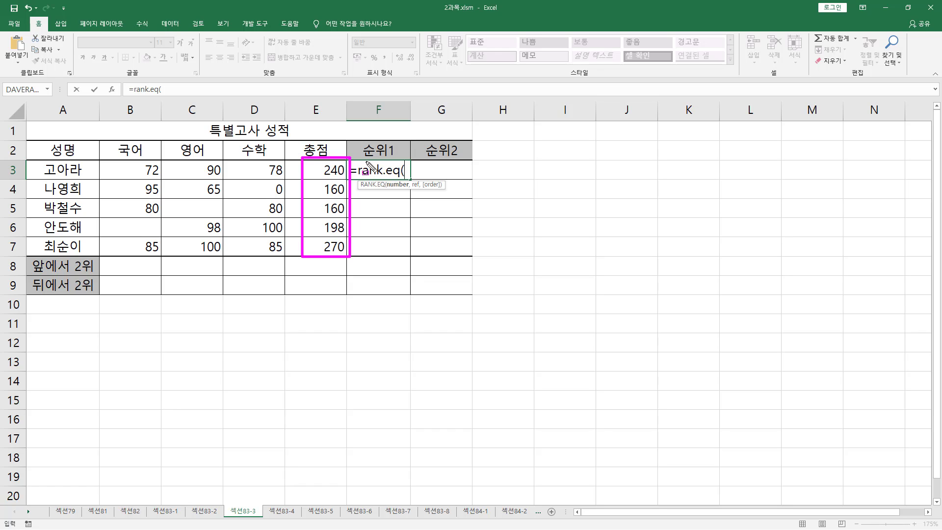
left_click_drag(365, 161, 400, 175)
left_click_drag(39, 175, 83, 175)
left_click_drag(324, 170, 345, 179)
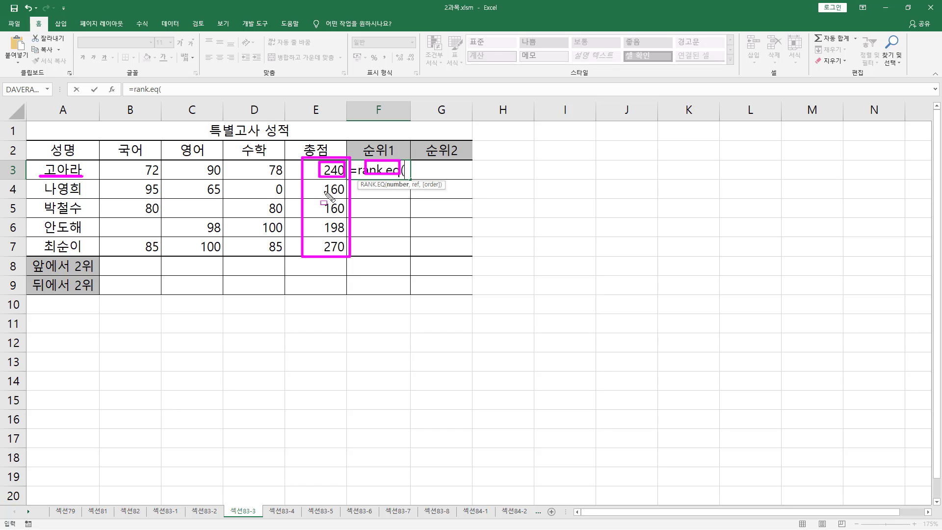
key("Escape")
left_click(334, 169)
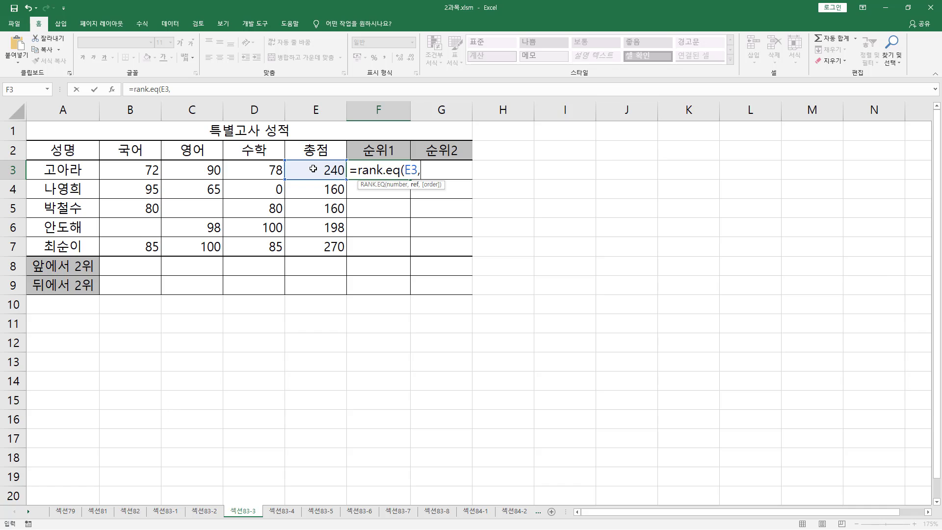
type(",")
left_click_drag(320, 172, 323, 245)
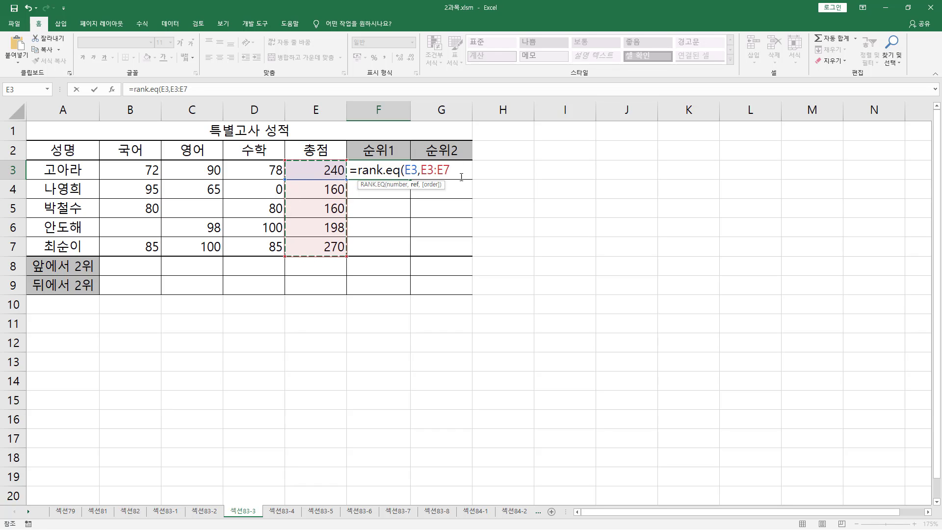
type(")")
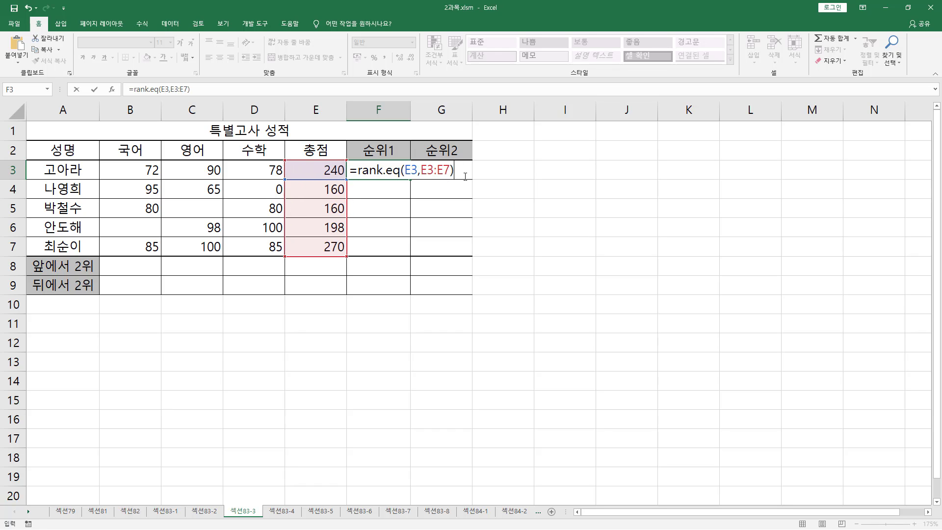
key("Return")
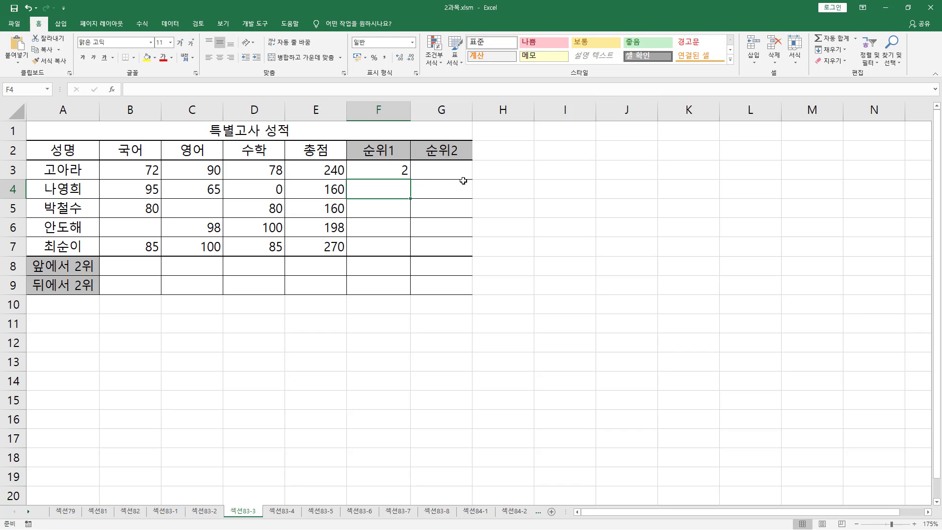
Fill the RANK.EQ formula from F3 down to F7 and compare the 순위1 ranks with the 총점 values in rows 3 and 6.
left_click(388, 172)
key("ctrl+2")
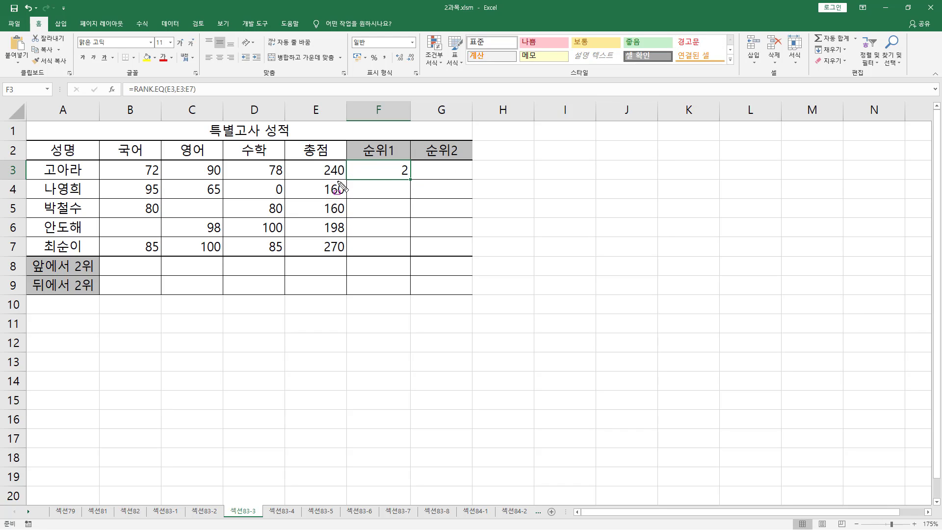
left_click_drag(325, 251, 347, 253)
key("Escape")
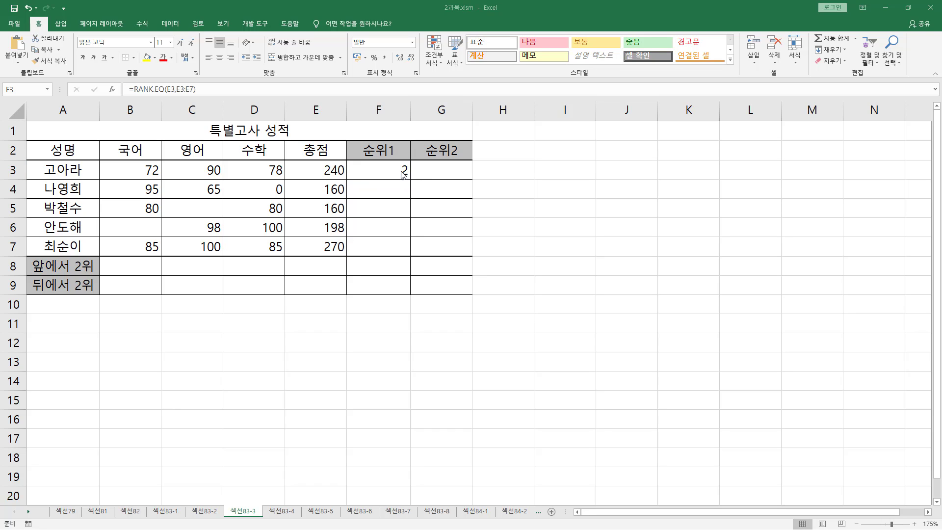
left_click_drag(410, 179, 412, 253)
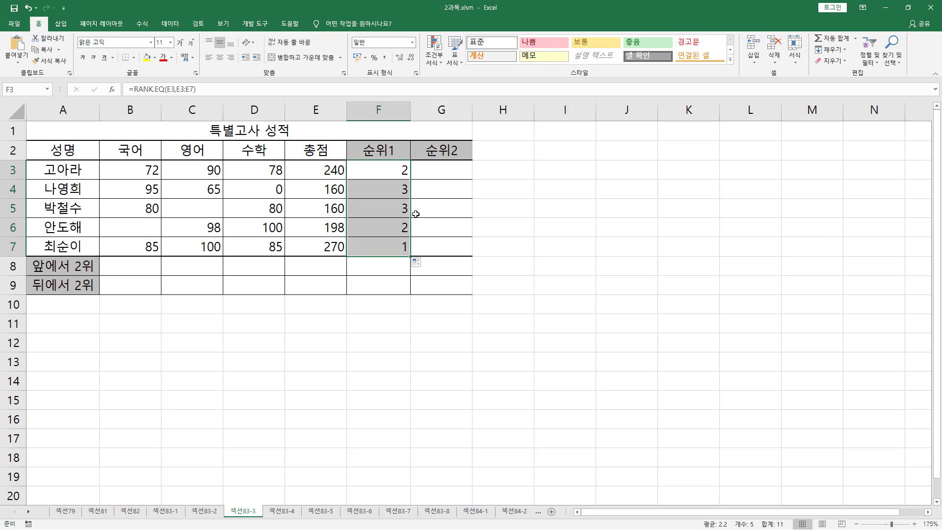
left_click_drag(314, 164, 417, 177)
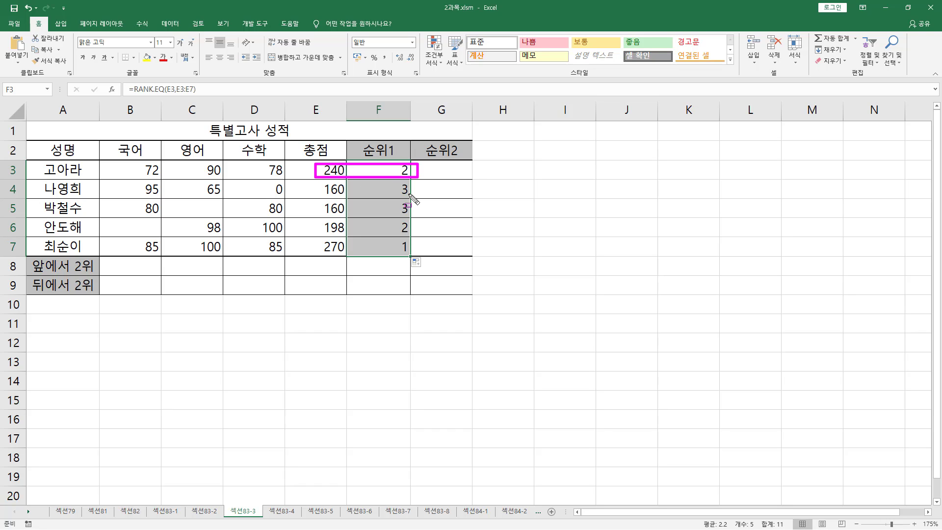
left_click_drag(322, 216, 414, 240)
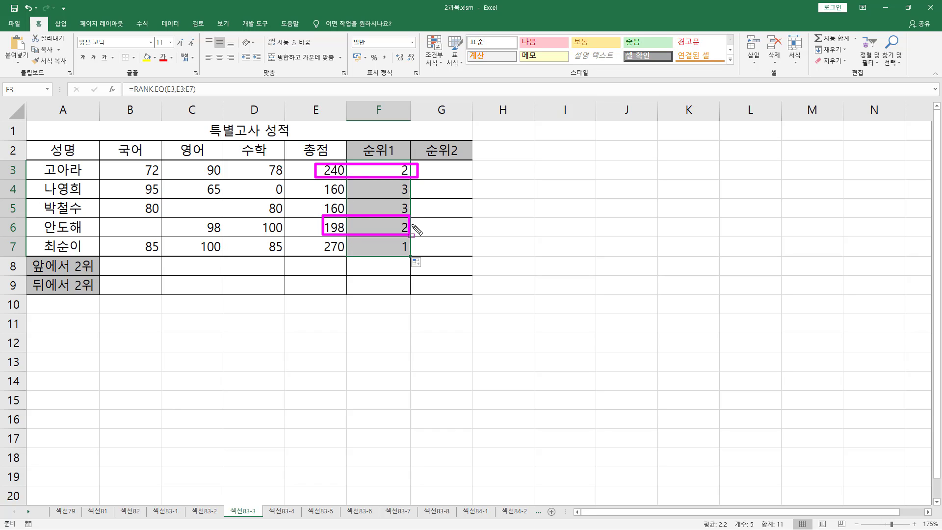
left_click_drag(406, 244, 405, 237)
key("Escape")
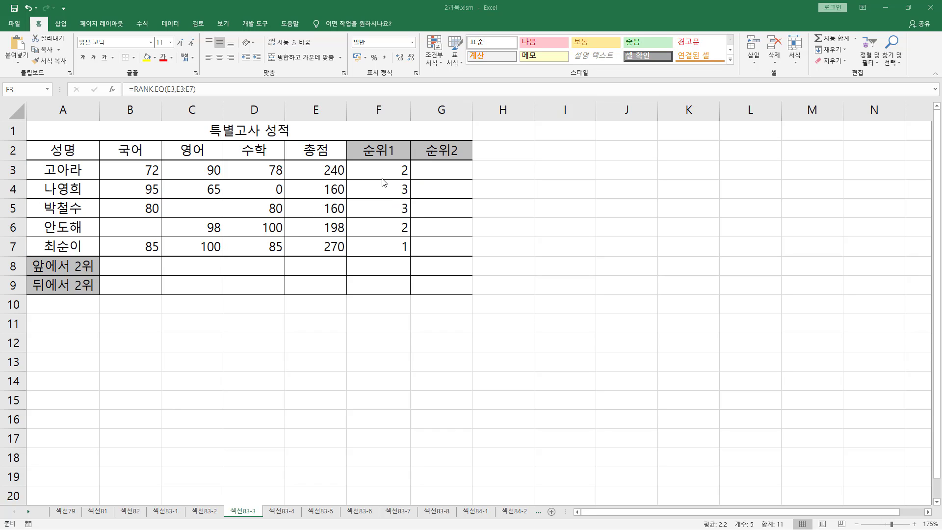
Clear the copied RANK.EQ formulas from F4:F7 in the 순위1 column.
left_click(388, 185)
left_click_drag(389, 185, 380, 253)
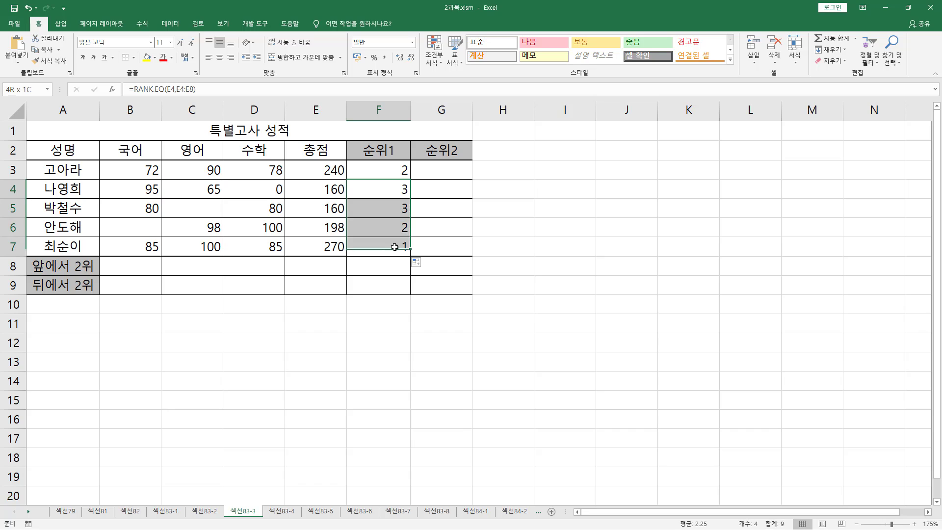
key("Delete")
Open the RANK.EQ formula in F3 and examine how its E3 argument relates to each student's 총점 in rows 3 to 7.
left_click(394, 169)
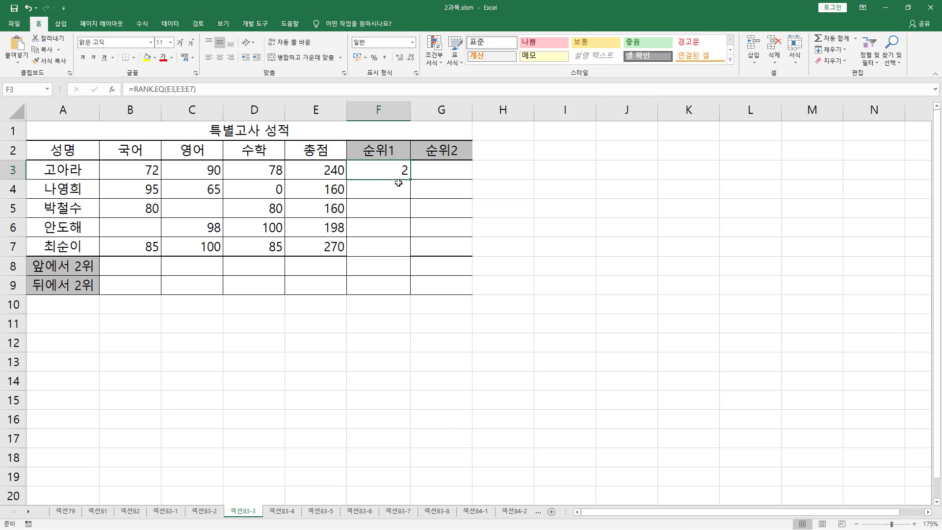
double_click(403, 170)
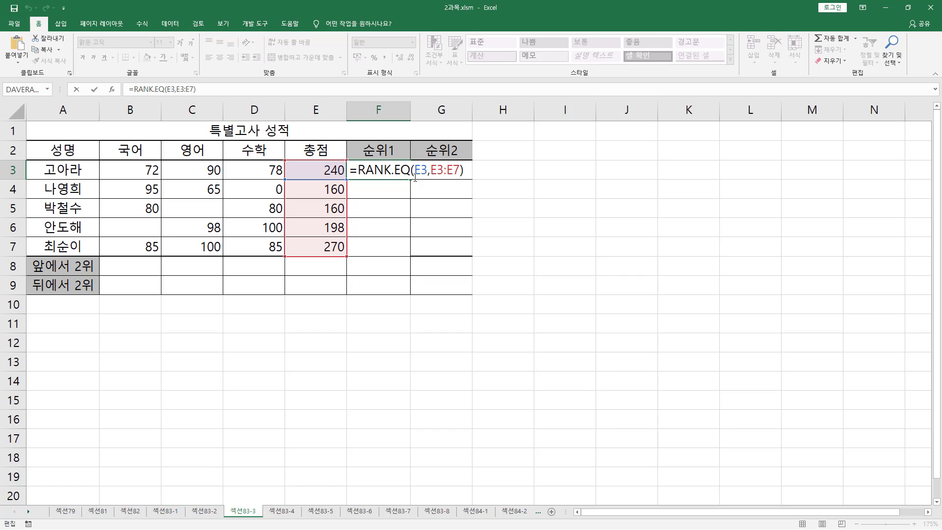
key("ctrl+2")
left_click_drag(417, 176, 427, 178)
left_click_drag(362, 161, 395, 176)
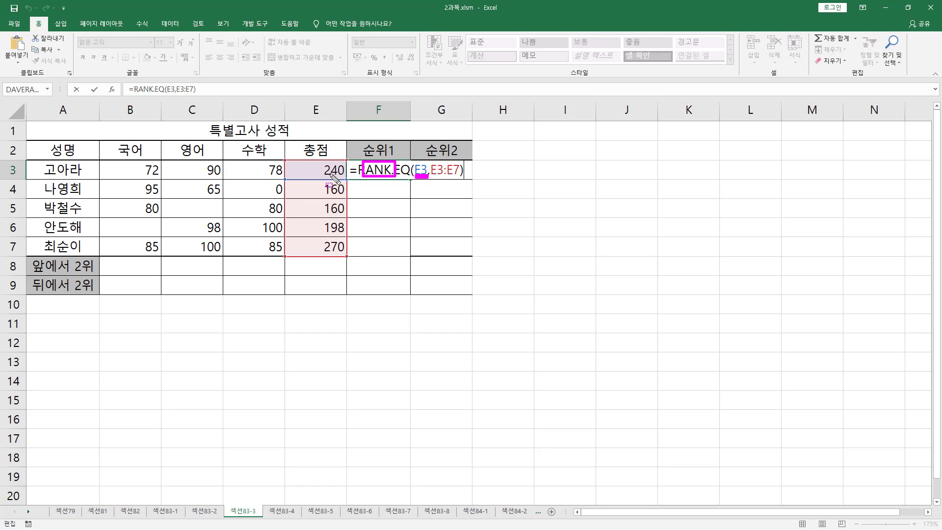
left_click_drag(39, 174, 98, 176)
left_click_drag(320, 158, 346, 182)
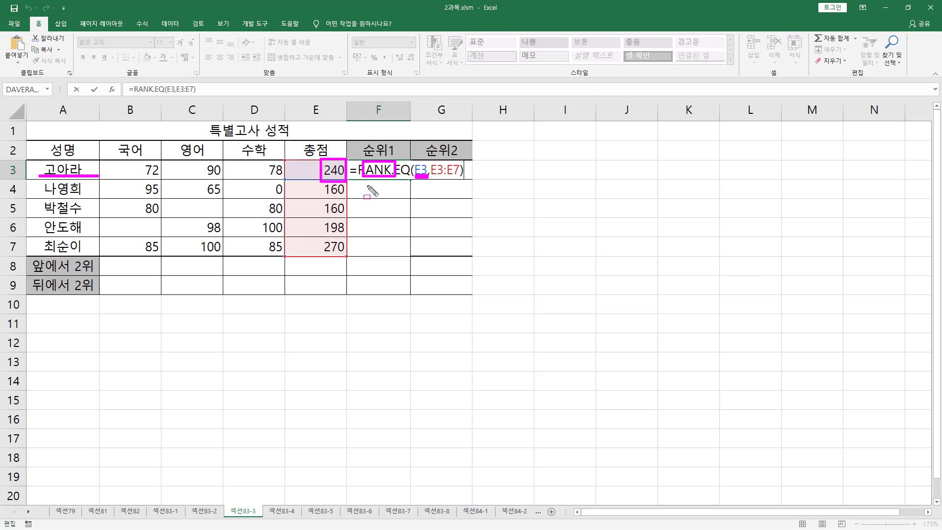
left_click_drag(368, 183, 392, 194)
mouse_move(323, 196)
left_mouse_down()
mouse_move(326, 182)
mouse_move(346, 183)
mouse_move(347, 197)
left_mouse_up()
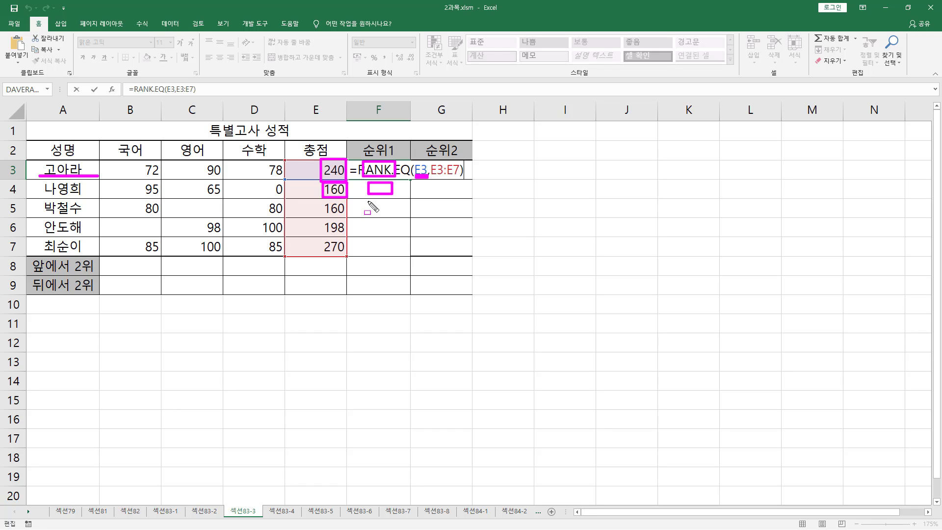
left_click_drag(367, 201, 395, 212)
left_click_drag(322, 200, 348, 216)
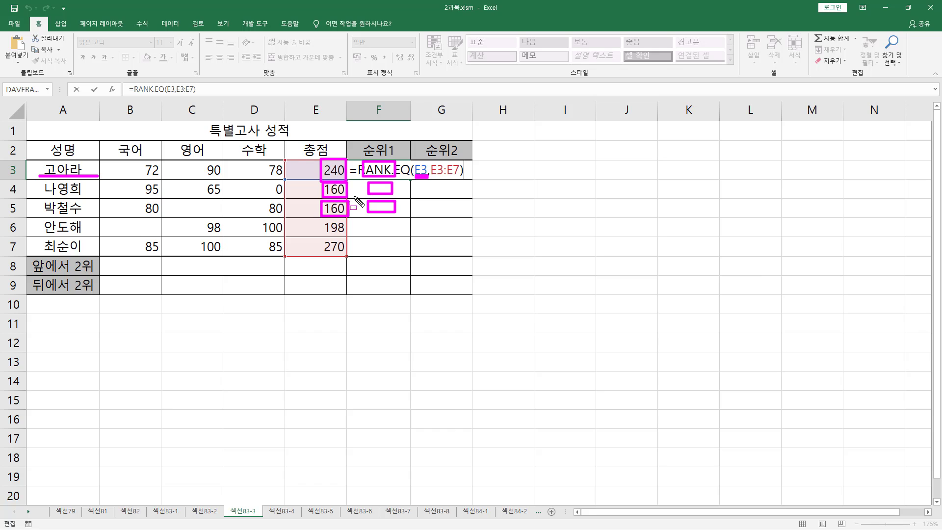
left_click_drag(367, 222, 397, 233)
left_click_drag(325, 222, 347, 239)
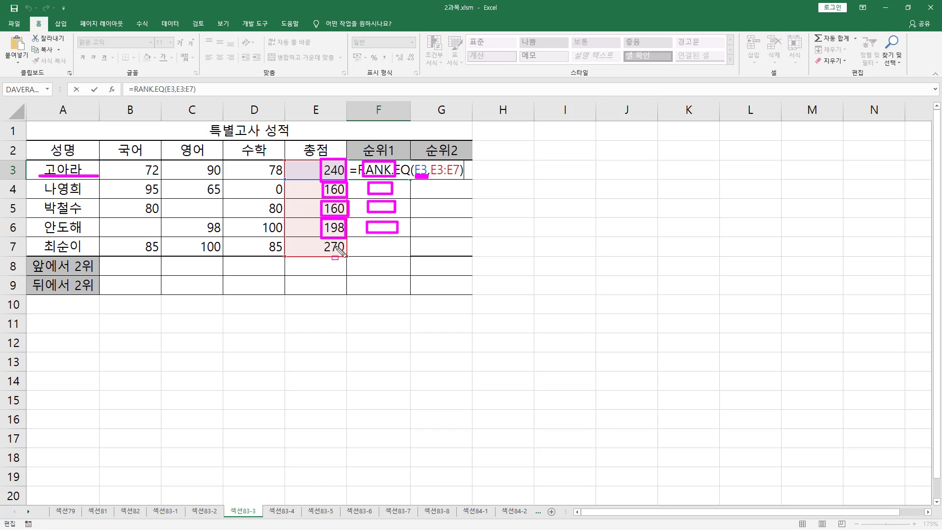
left_click_drag(364, 239, 391, 249)
left_click_drag(319, 240, 351, 254)
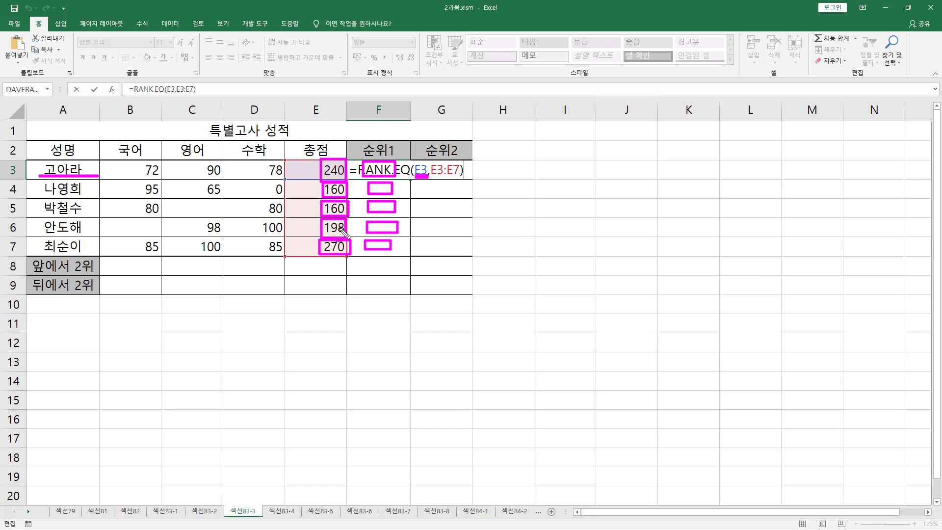
left_click_drag(430, 180, 436, 184)
key("Escape")
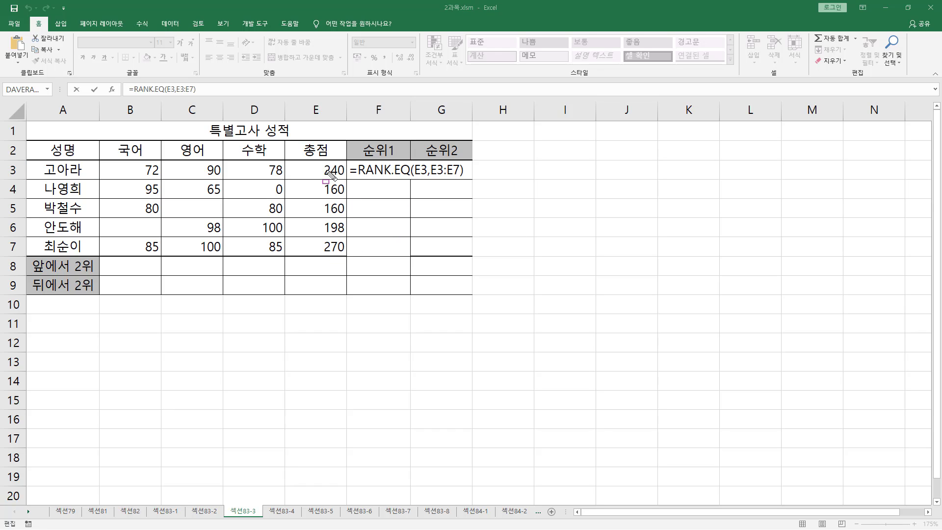
Make the E3:E7 reference range in F3's RANK.EQ formula absolute as $E$3:$E$7.
left_click_drag(299, 158, 348, 254)
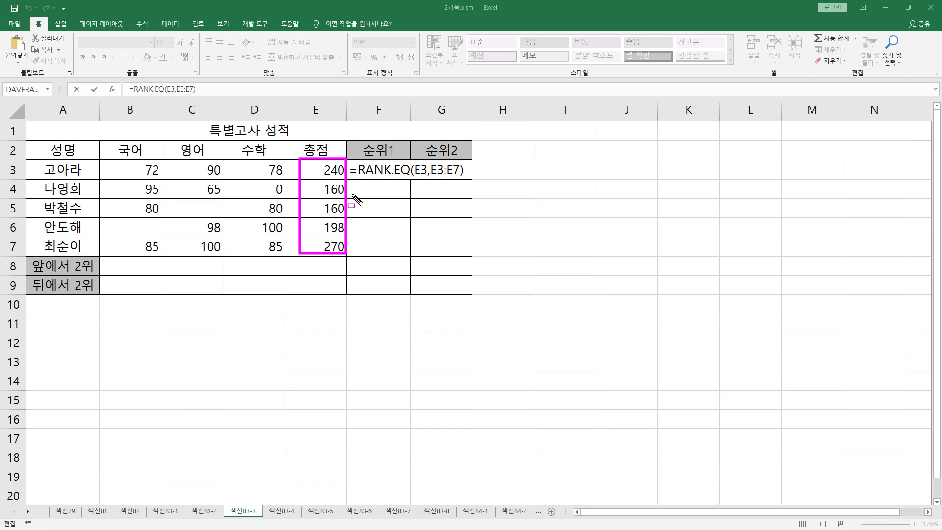
left_click_drag(431, 176, 461, 175)
key("Escape")
left_click(452, 170)
left_click_drag(437, 170, 453, 170)
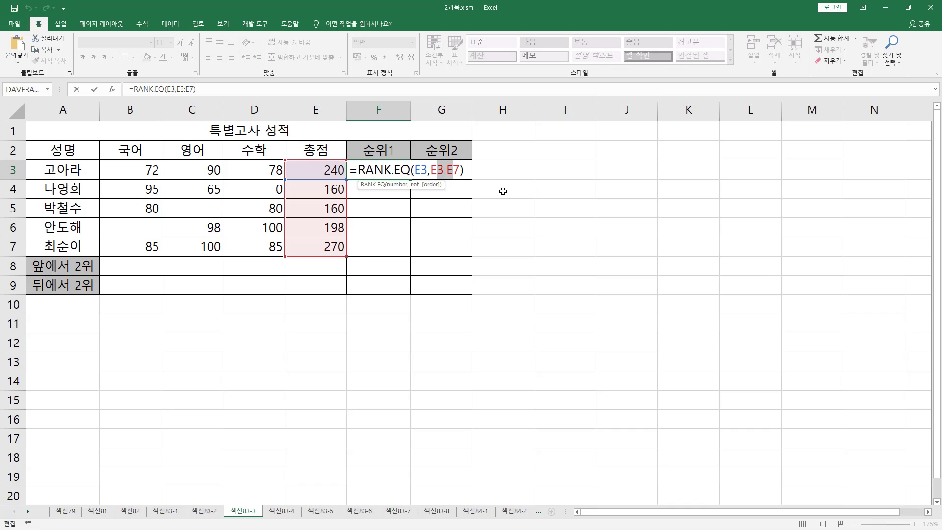
key("F4")
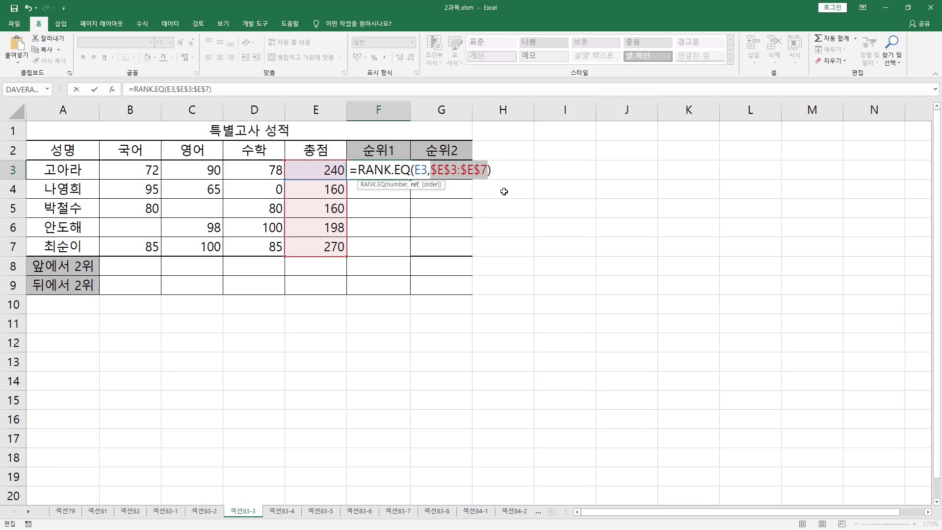
key("Return")
Fill the RANK.EQ formula from F3 down to F7 and compare every 순위1 rank with its 총점 value.
left_click(387, 172)
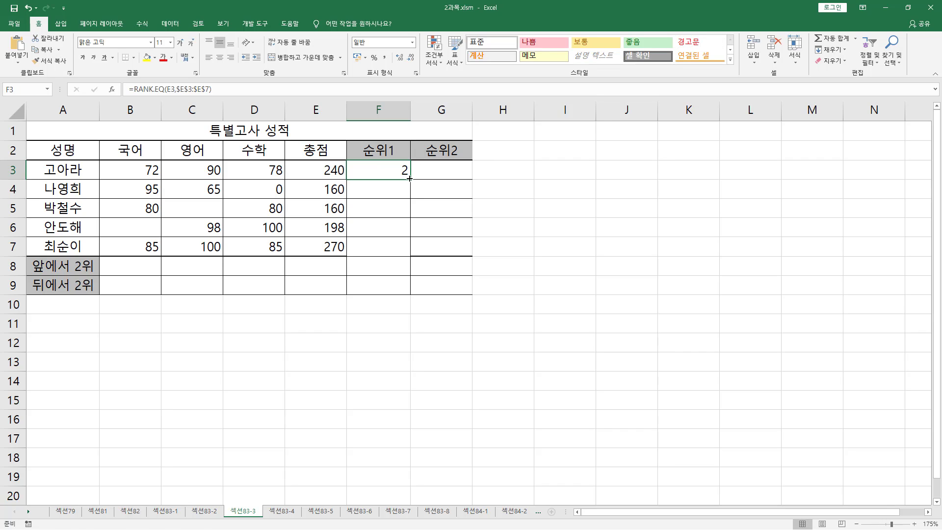
left_click_drag(411, 178, 409, 252)
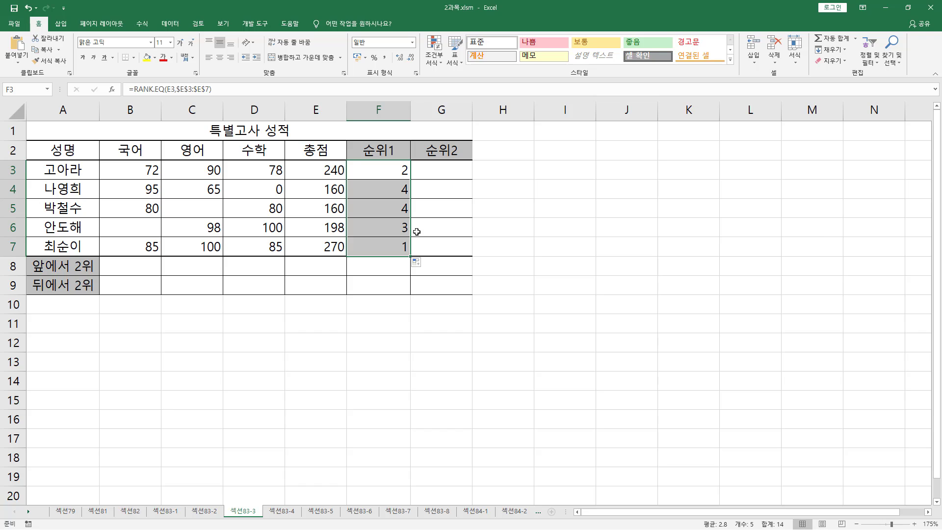
mouse_move(317, 163)
left_mouse_down()
mouse_move(343, 177)
mouse_move(420, 183)
left_mouse_up()
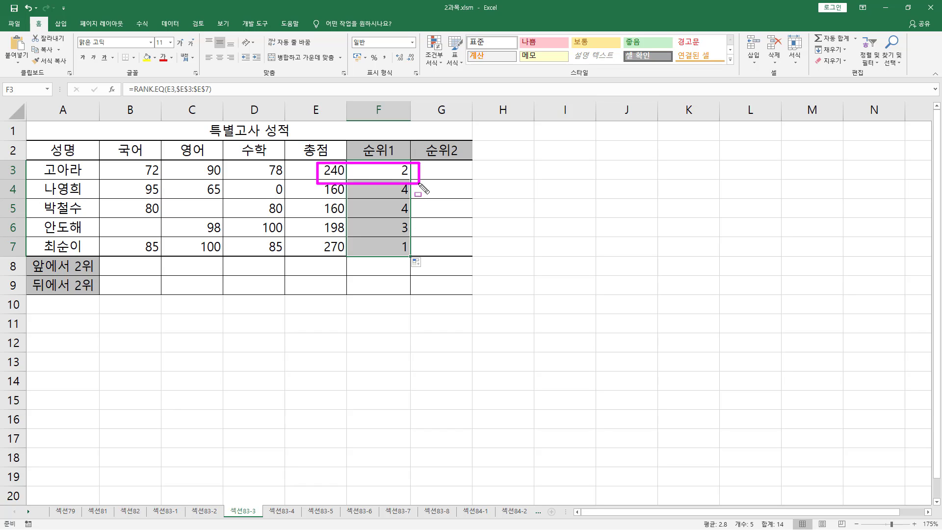
left_click_drag(322, 237, 416, 254)
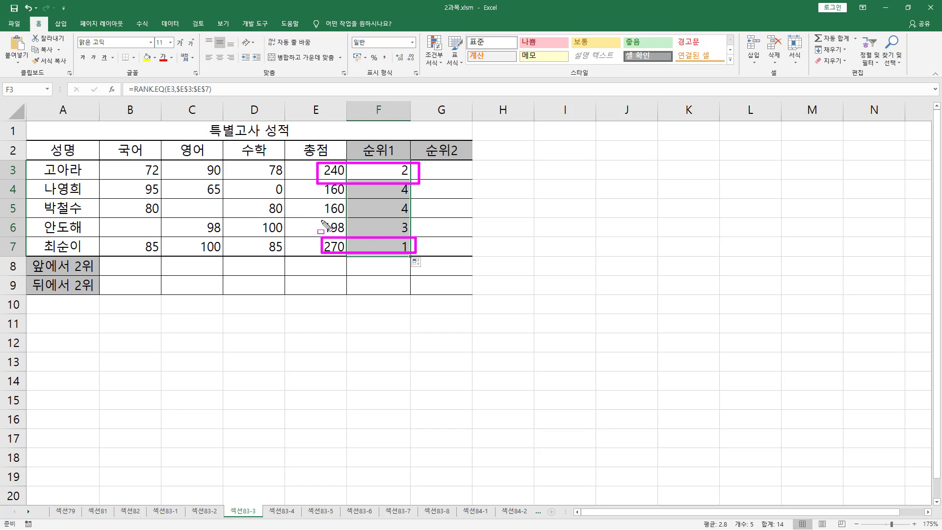
mouse_move(323, 219)
left_mouse_down()
mouse_move(392, 247)
mouse_move(412, 219)
left_mouse_up()
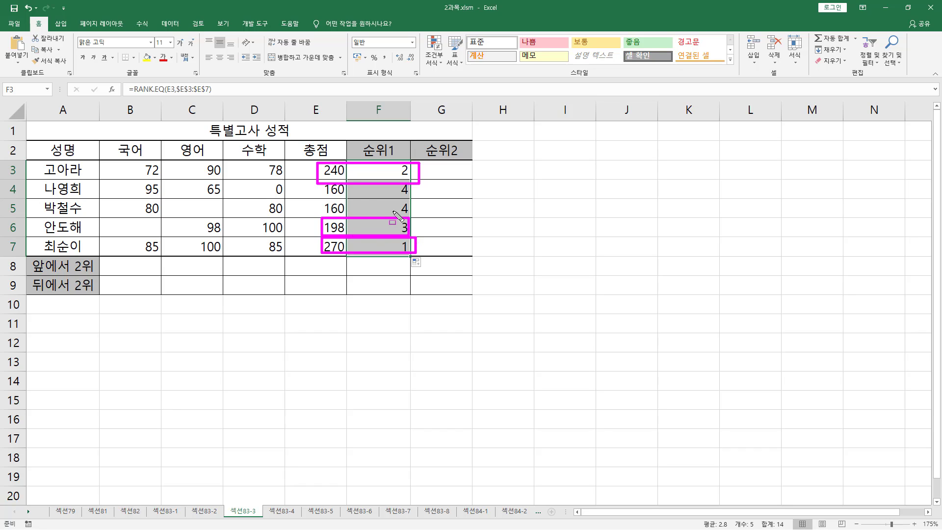
mouse_move(325, 186)
left_mouse_down()
mouse_move(373, 218)
mouse_move(417, 219)
left_mouse_up()
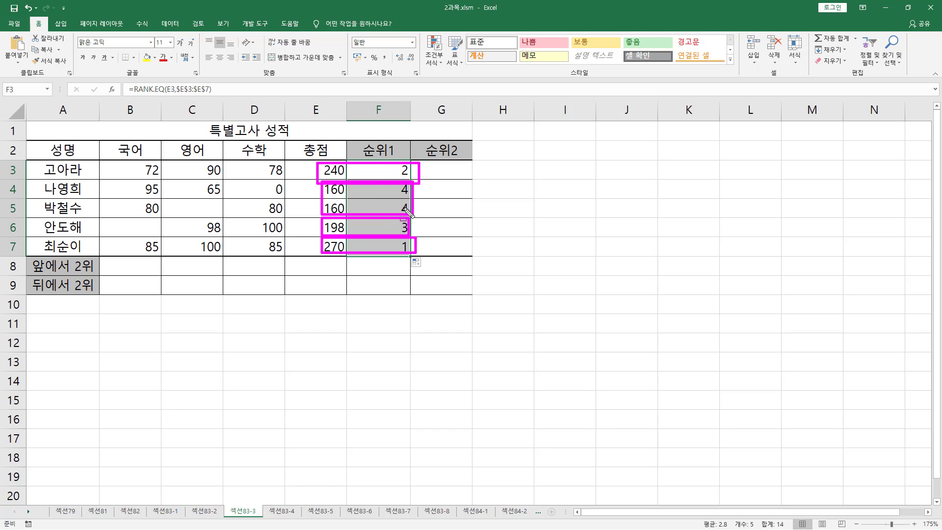
key("Escape")
Write the formula =RANK.AVG(E3,E3:E7) in G3 to rank the first student's 총점 under 순위2.
left_click(466, 170)
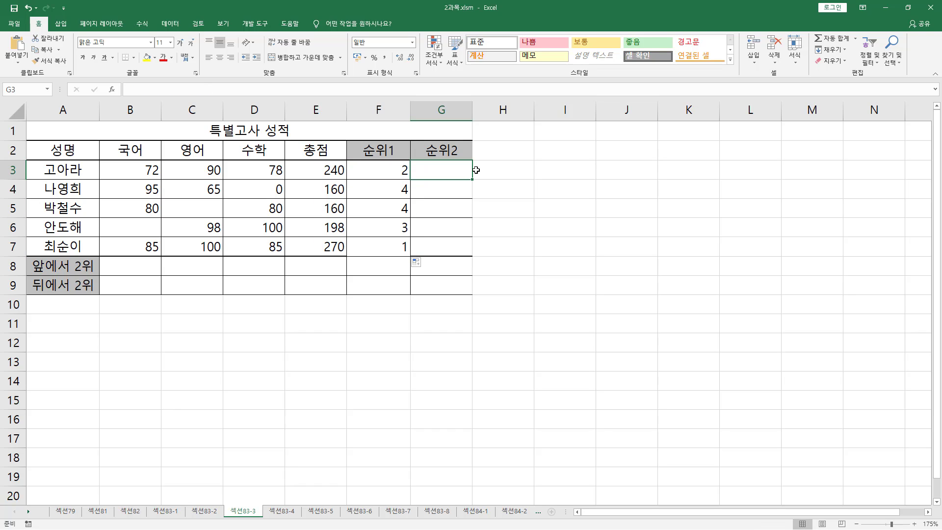
type("=rank")
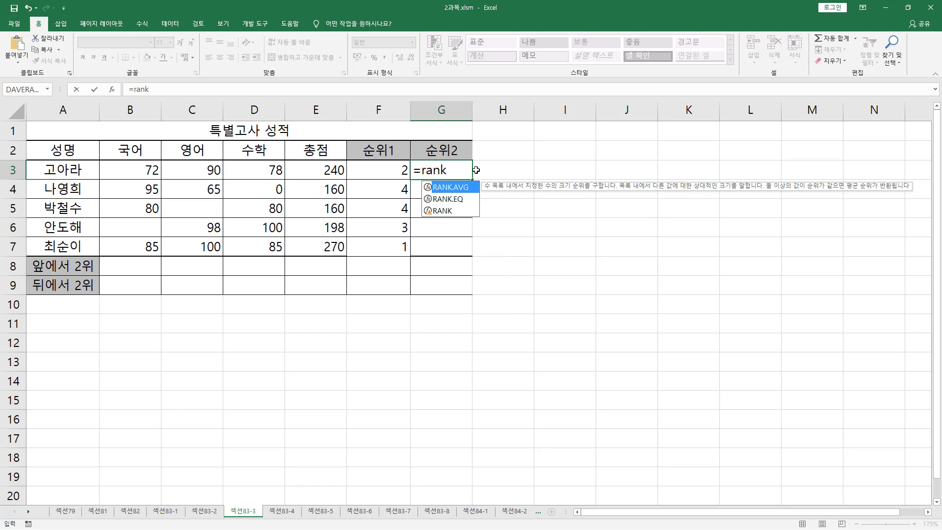
type(".av")
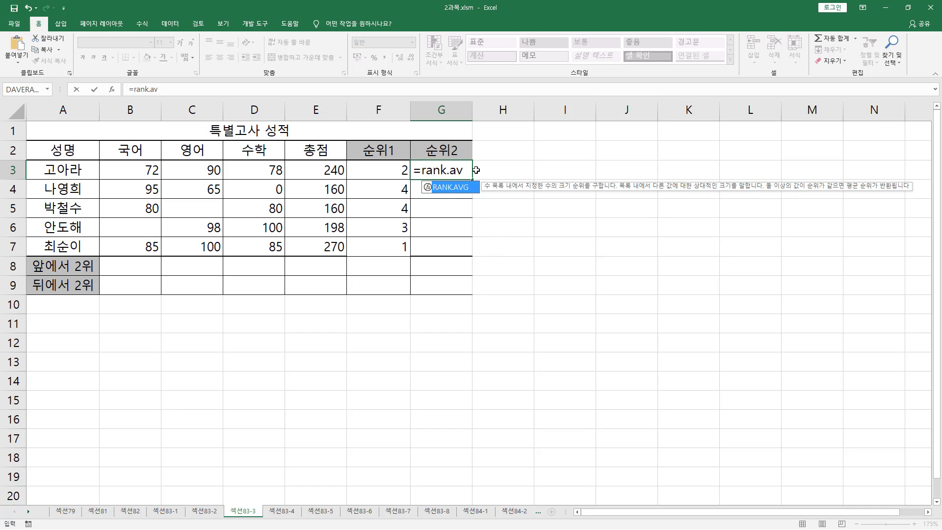
key("Tab")
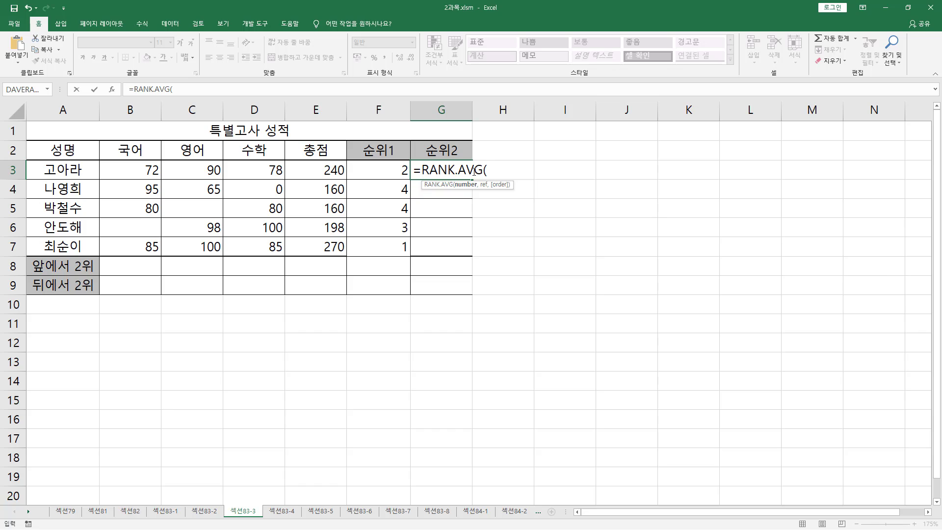
left_click(327, 174)
type(",")
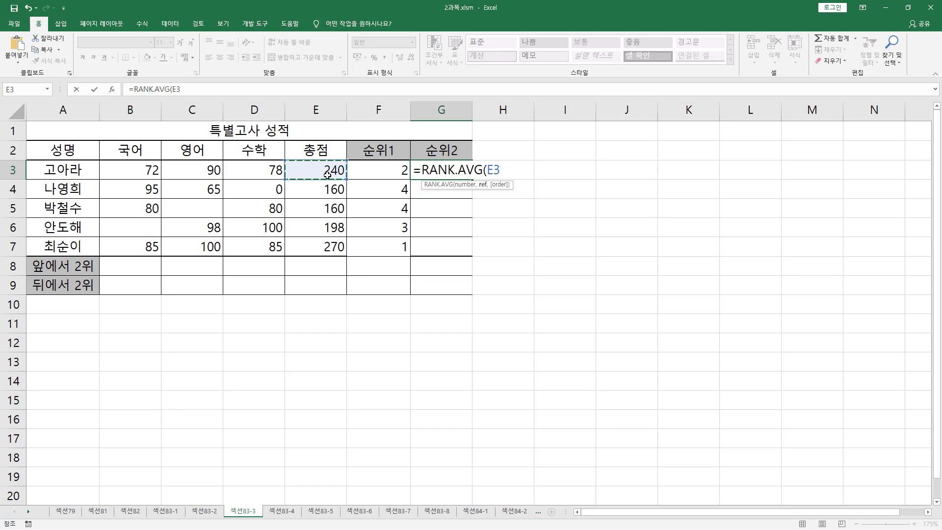
left_click_drag(327, 173, 332, 245)
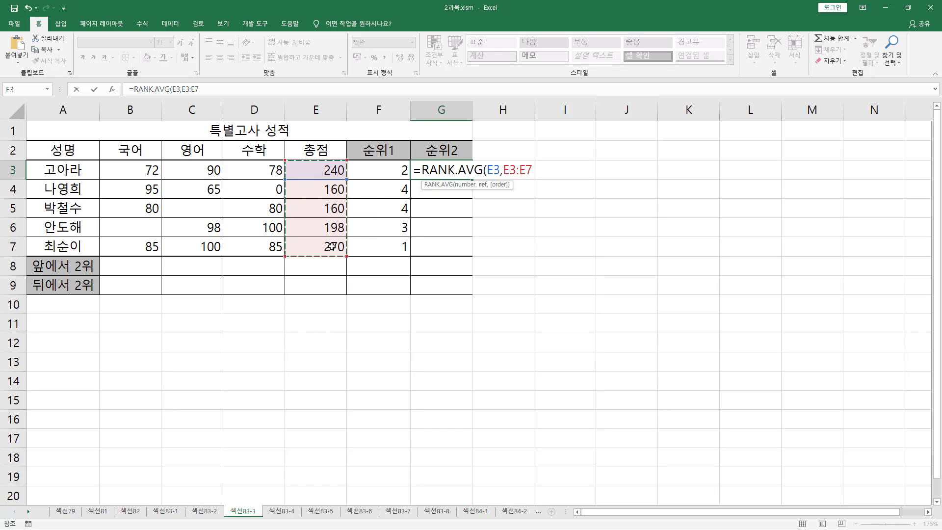
type(")")
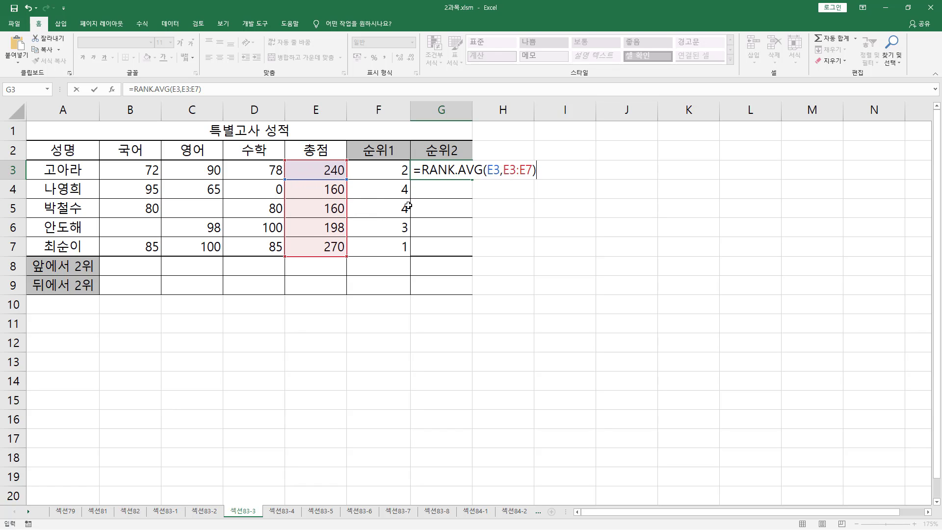
Make the E3:E7 range in G3's RANK.AVG formula absolute as $E$3:$E$7 and commit the formula.
left_click_drag(510, 169, 528, 170)
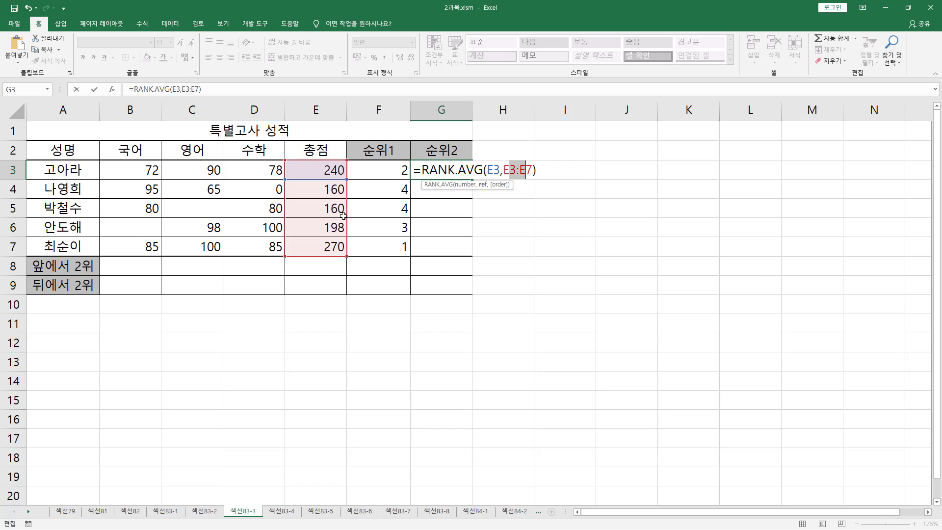
left_click_drag(348, 219, 352, 221)
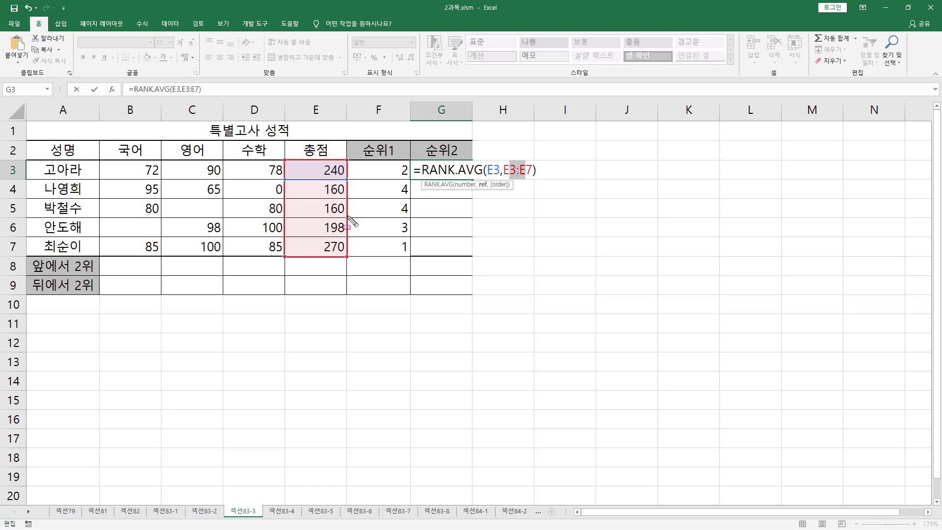
mouse_move(283, 158)
left_mouse_down()
mouse_move(323, 243)
mouse_move(347, 259)
left_mouse_up()
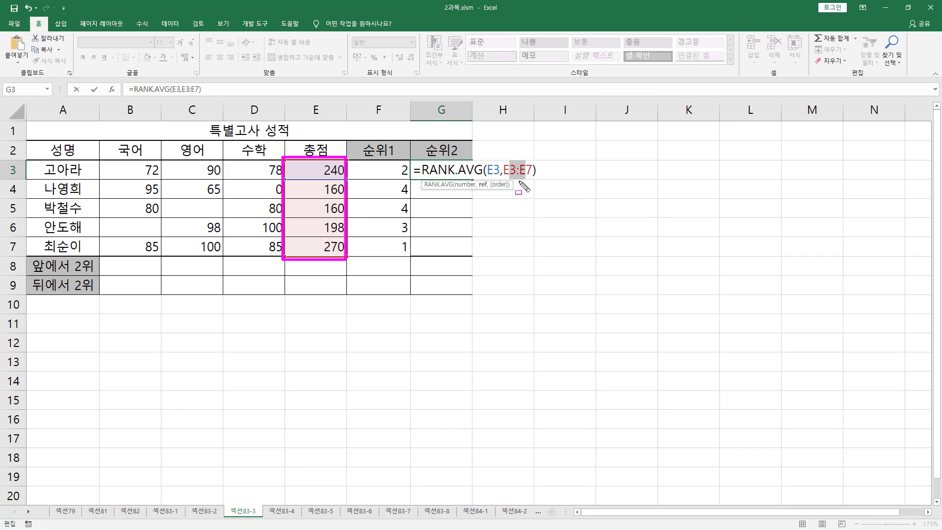
left_click_drag(503, 159, 532, 177)
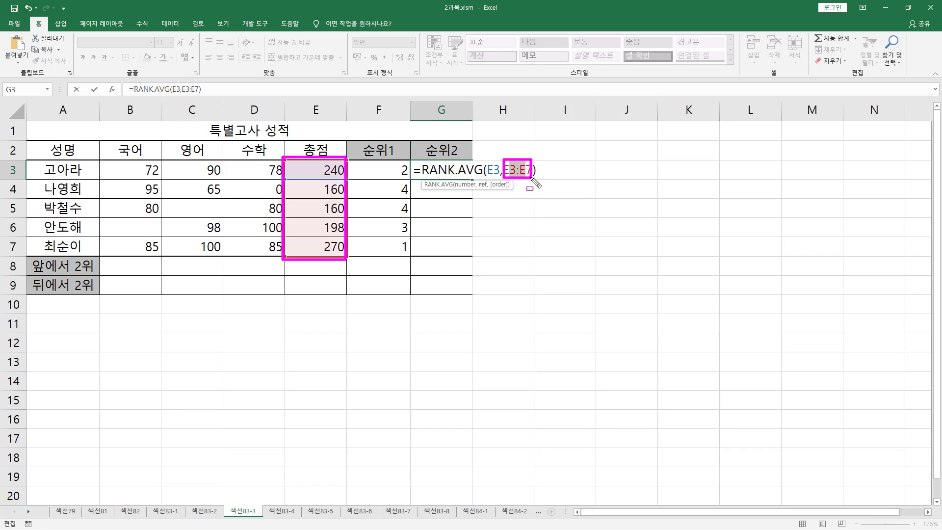
key("Escape")
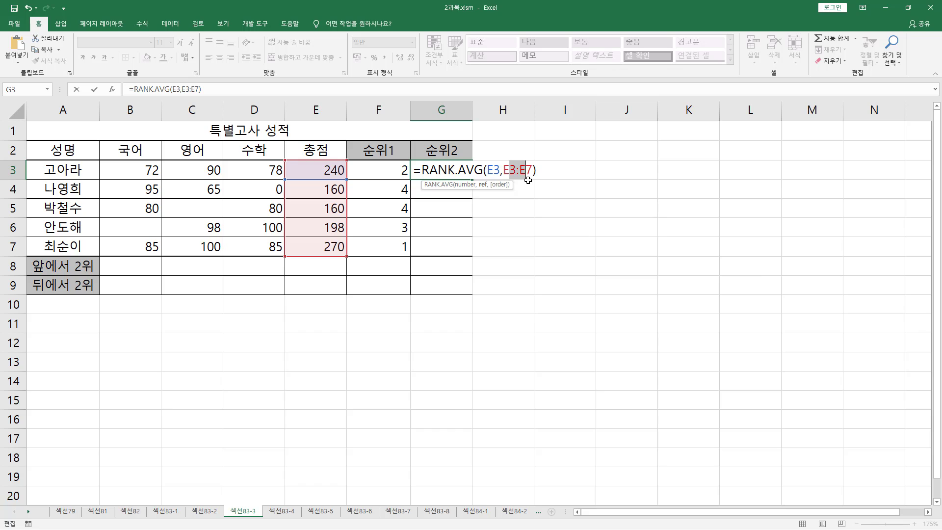
key("F4")
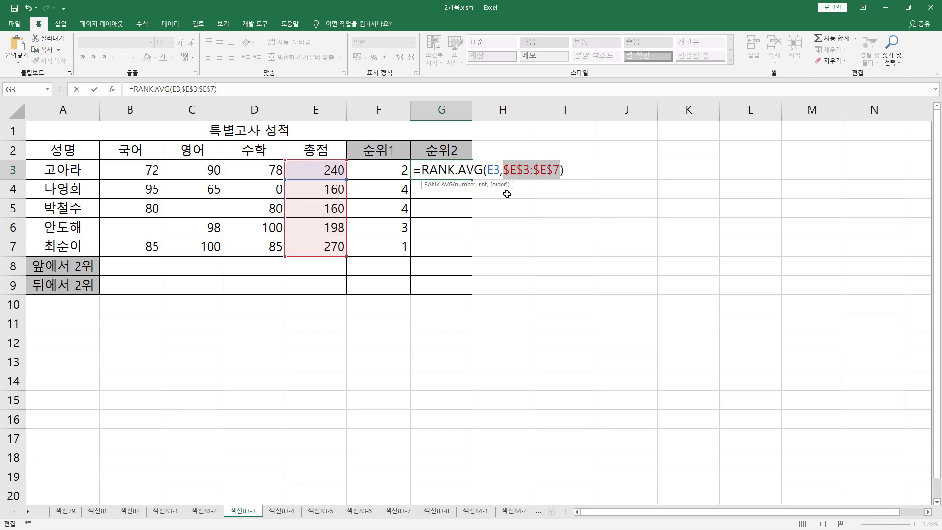
key("ctrl+Return")
Fill the RANK.AVG formula from G3 down to G7 and compare the 총점 and 순위2 values in rows 4 and 5.
left_click_drag(472, 180, 472, 256)
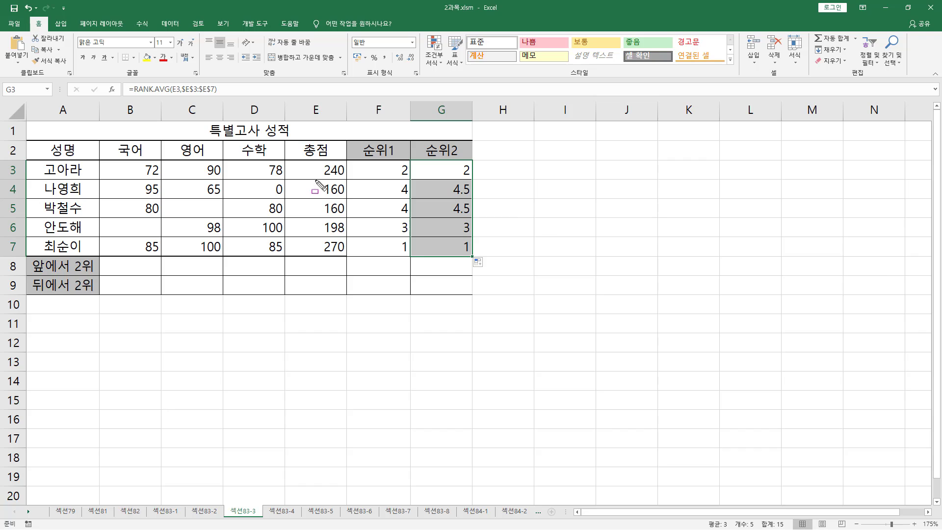
left_click_drag(315, 179, 354, 218)
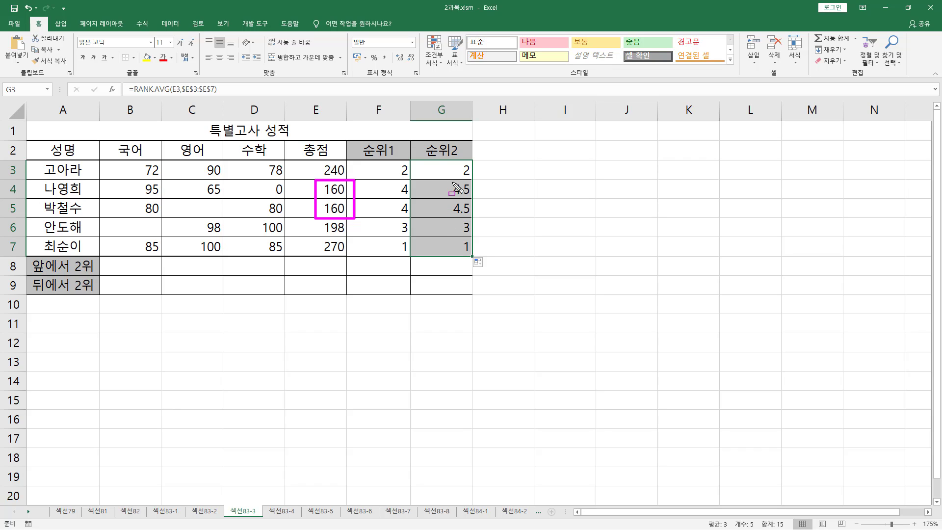
left_click_drag(449, 180, 475, 216)
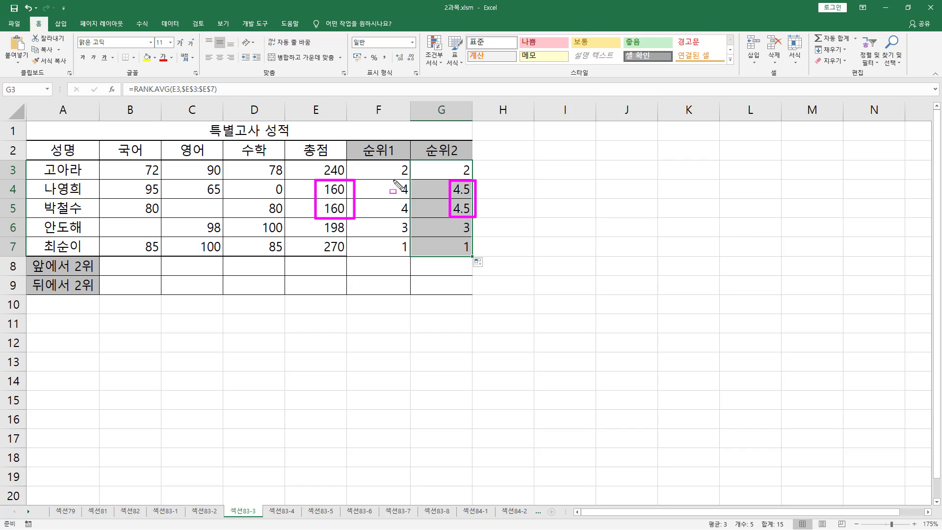
Compare the tied students' ranks under 순위1 and 순위2, and examine the E3 and $E$3:$E$7 arguments in G3's RANK.AVG formula.
left_click_drag(394, 180, 415, 216)
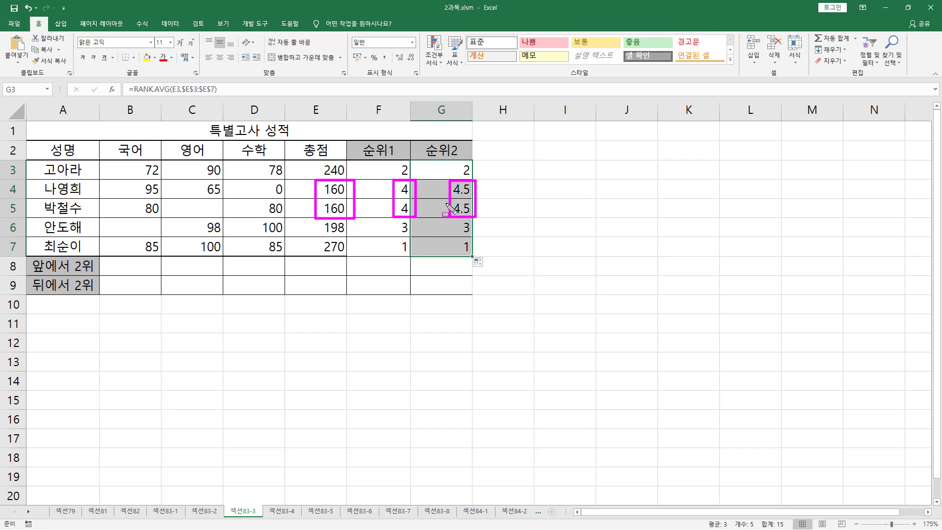
key("Escape")
left_click(457, 172)
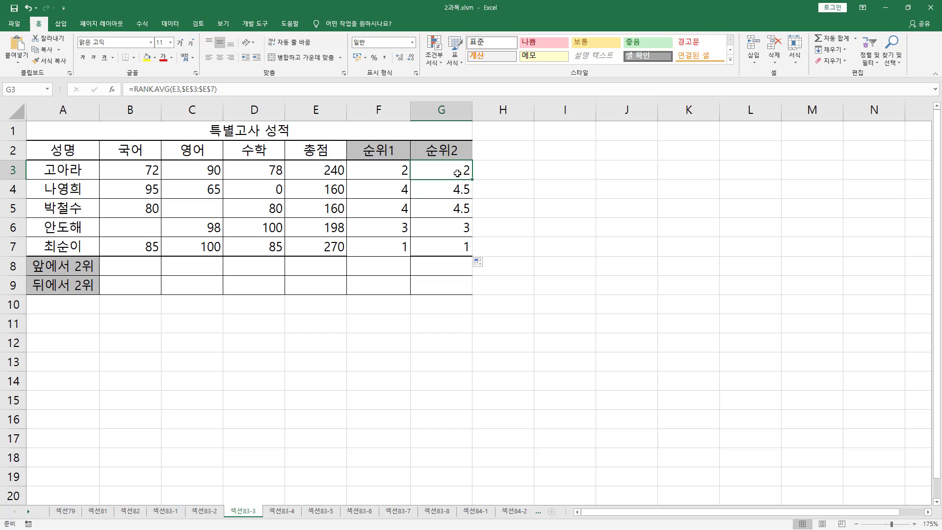
key("F2")
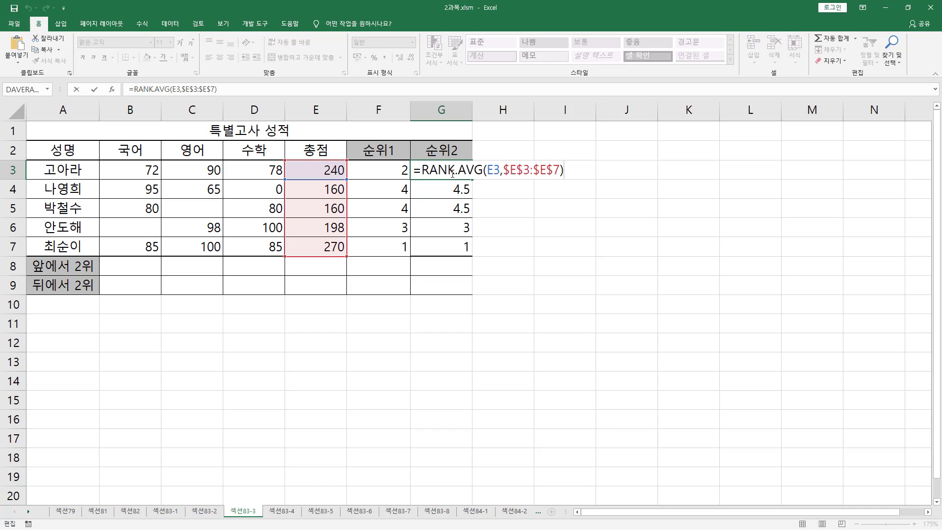
key("ctrl+2")
left_click_drag(486, 177, 498, 177)
mouse_move(501, 156)
left_mouse_down()
mouse_move(521, 176)
mouse_move(563, 181)
left_mouse_up()
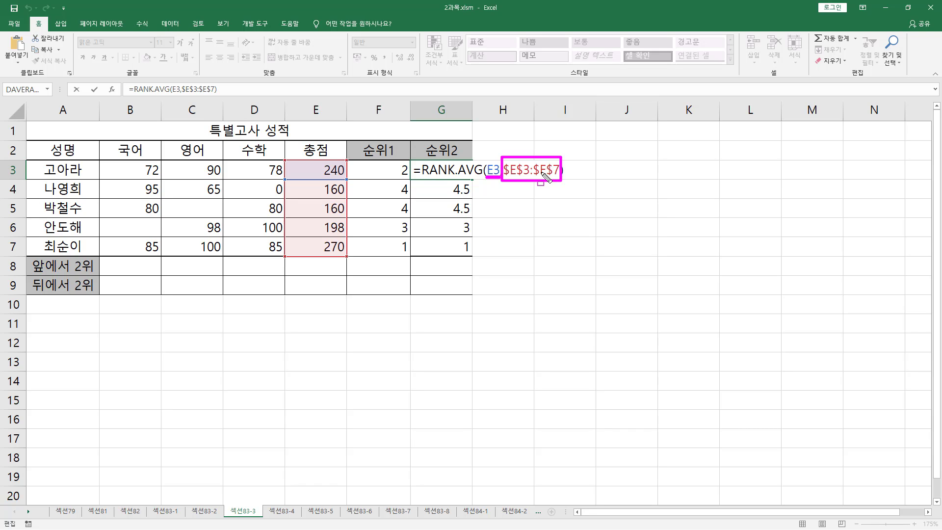
key("Escape")
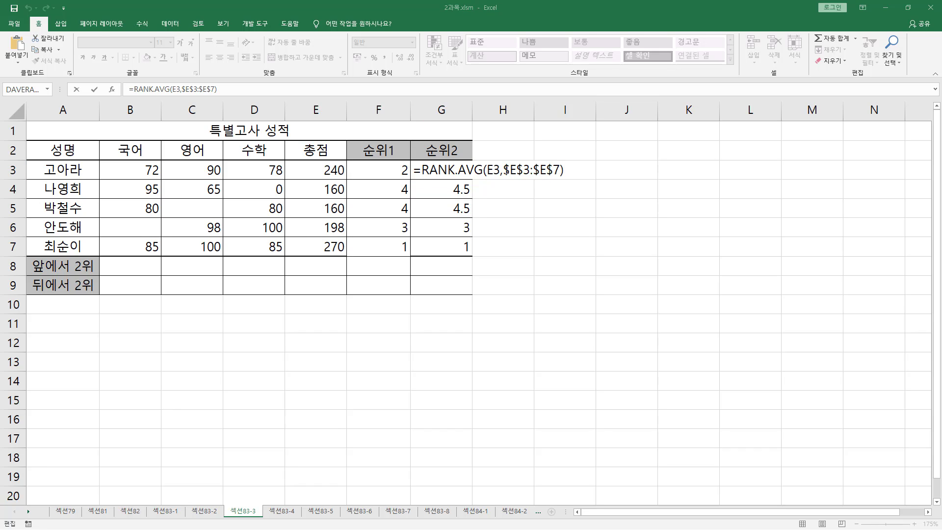
left_click(561, 170)
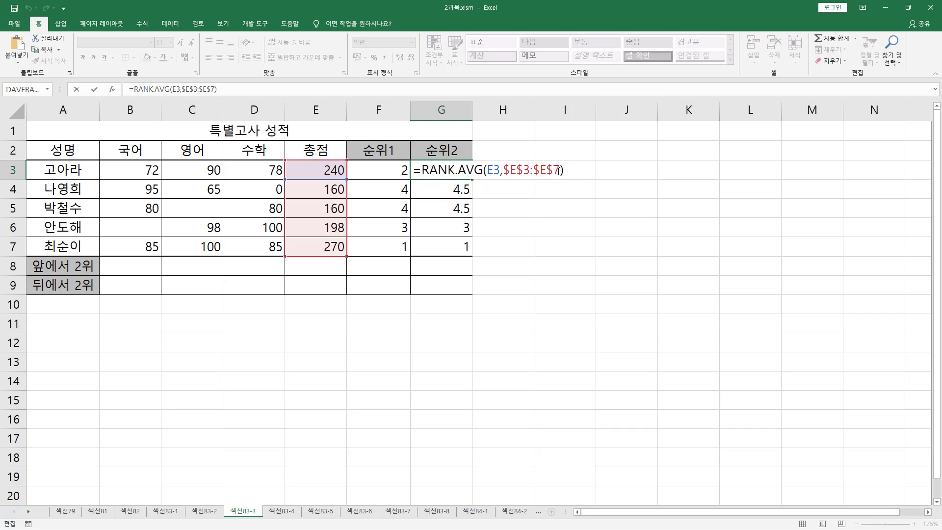
left_click_drag(559, 169, 504, 170)
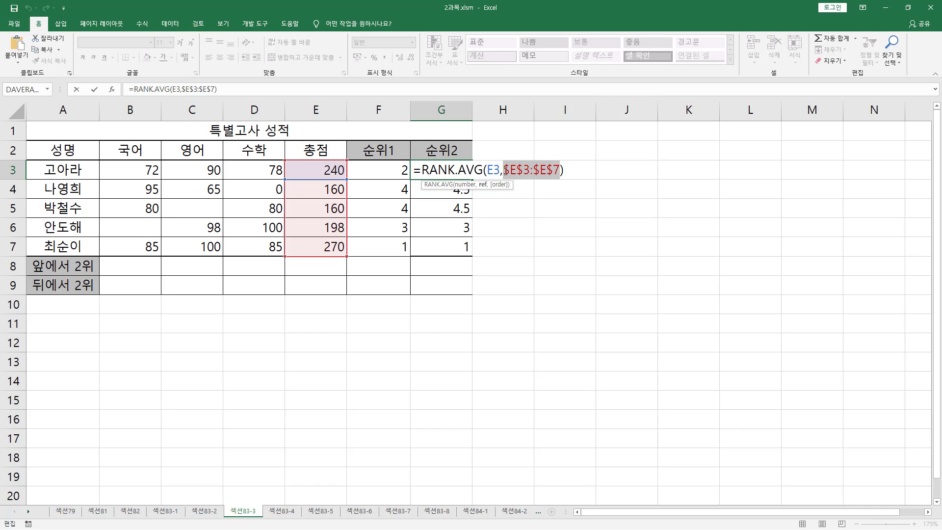
key("Return")
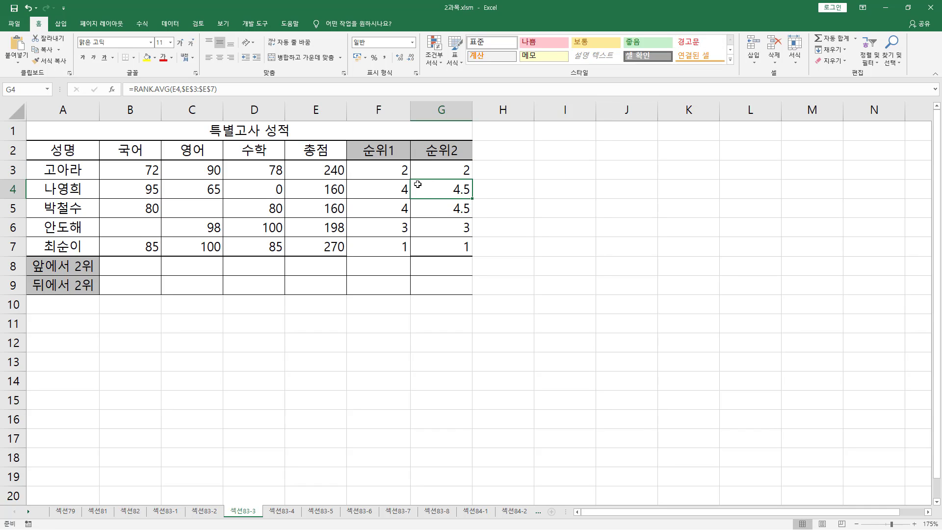
Examine the 앞에서 2위 and 뒤에서 2위 rows together with the 국어 scores in B3:B7.
left_click(62, 282)
left_click(42, 266)
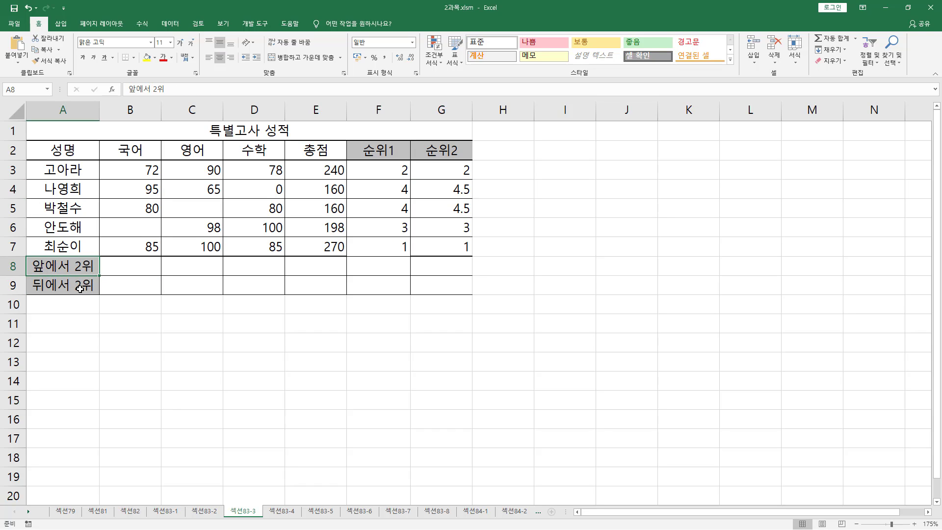
left_click(117, 266)
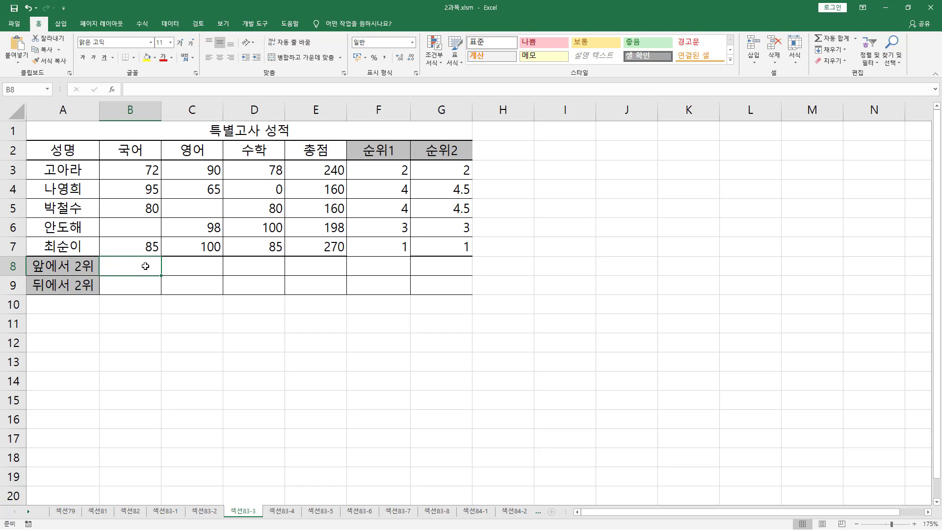
left_click(141, 286)
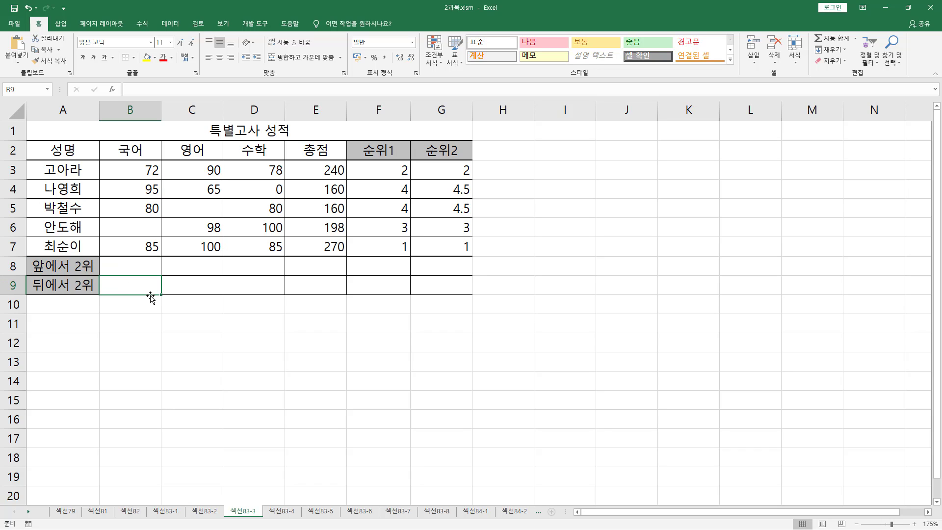
left_click_drag(102, 158, 164, 257)
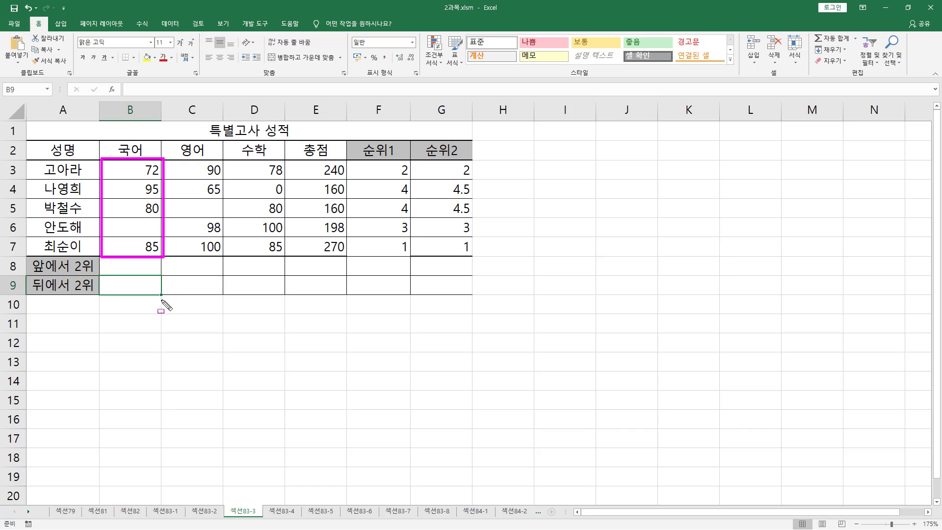
key("Escape")
Enter =LARGE(B3:B7,2) in B8 to find the second-highest 국어 score.
left_click(135, 266)
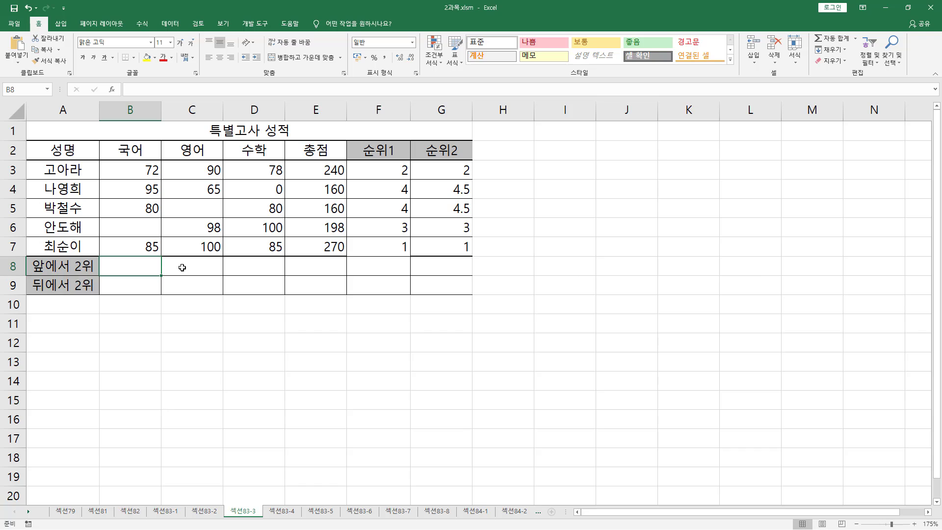
type("=")
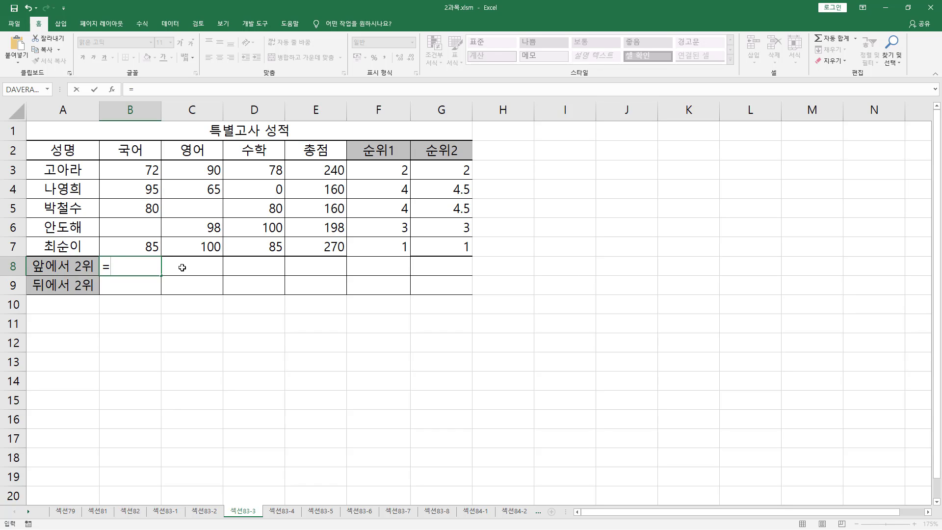
type("la")
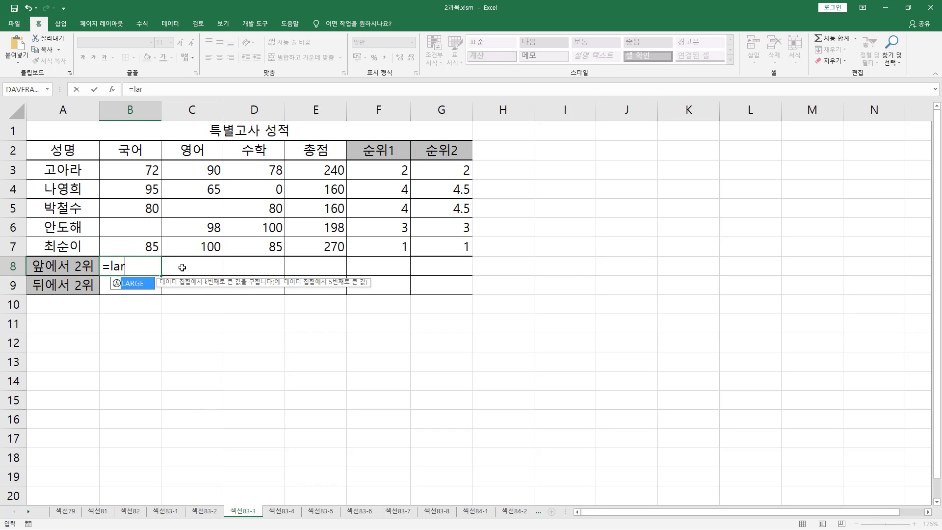
type("r")
key("Tab")
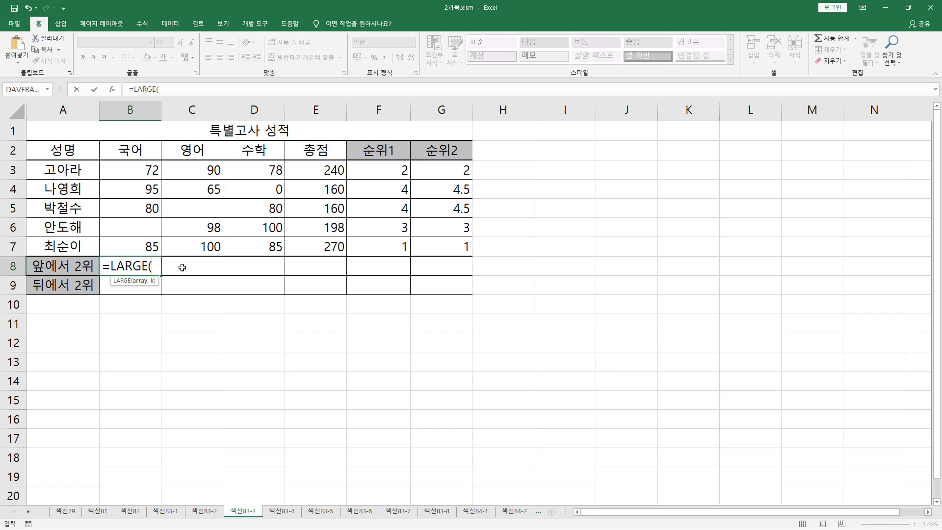
left_click_drag(124, 166, 109, 238)
type(",2")
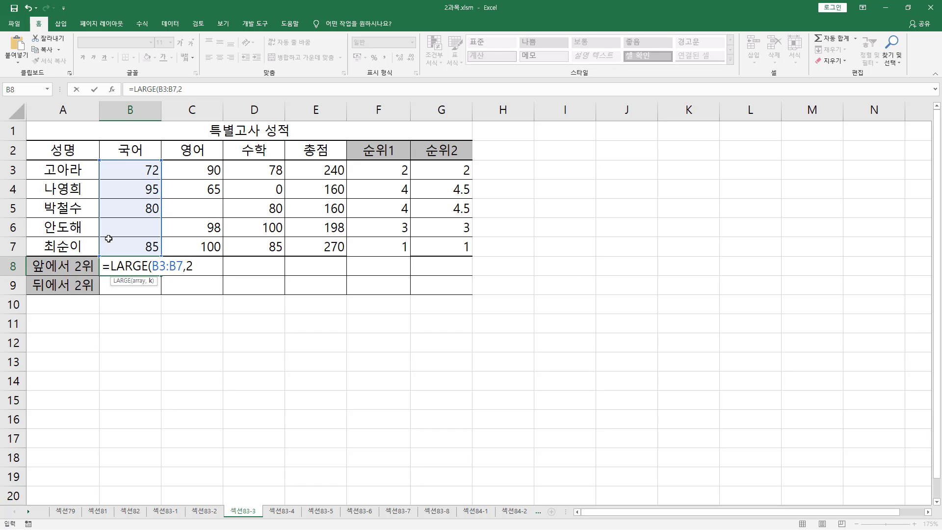
type(")")
key("Return")
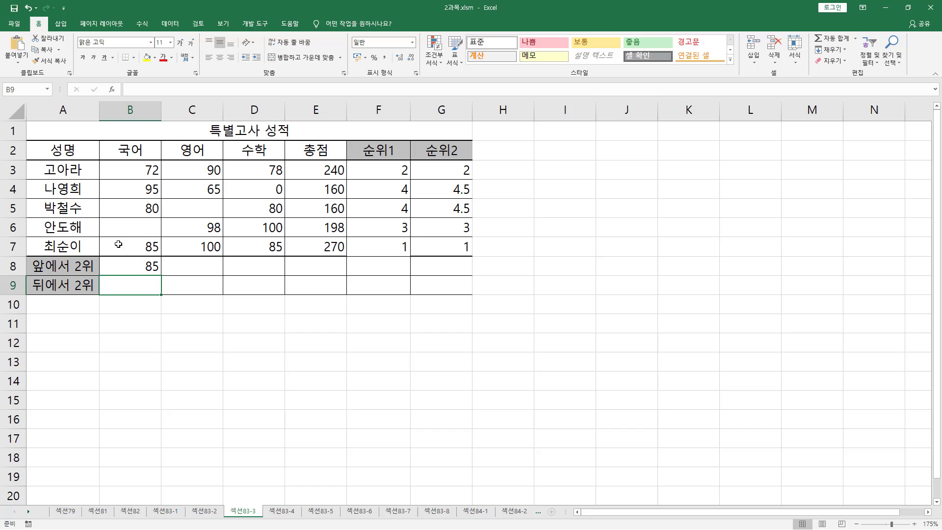
Review B8's LARGE formula and how its relative B3:B7 range corresponds to the 영어, 수학 and 총점 columns.
left_click(137, 266)
mouse_move(106, 259)
left_mouse_down()
mouse_move(157, 272)
mouse_move(344, 273)
left_mouse_up()
key("Escape")
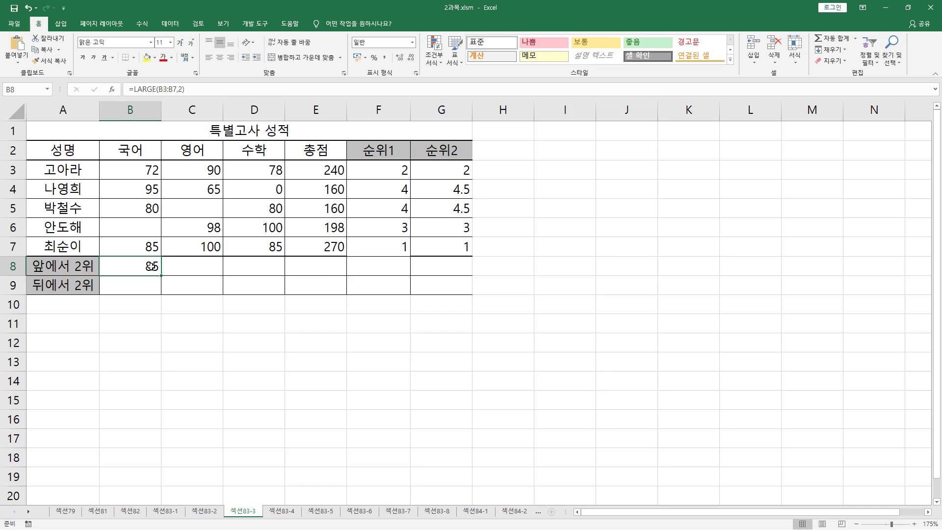
double_click(152, 266)
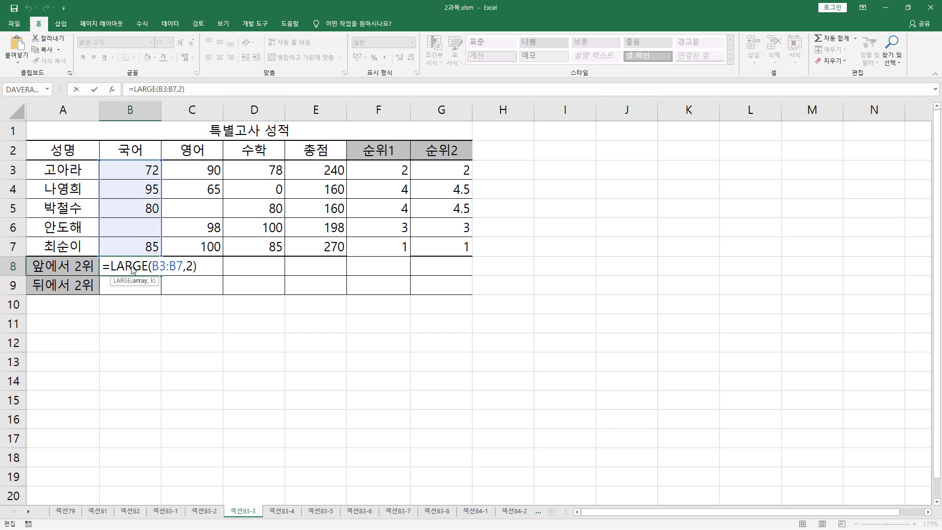
left_click_drag(115, 260, 149, 271)
mouse_move(105, 158)
left_mouse_down()
mouse_move(158, 251)
mouse_move(215, 271)
left_mouse_up()
mouse_move(163, 161)
left_mouse_down()
mouse_move(220, 253)
mouse_move(284, 272)
left_mouse_up()
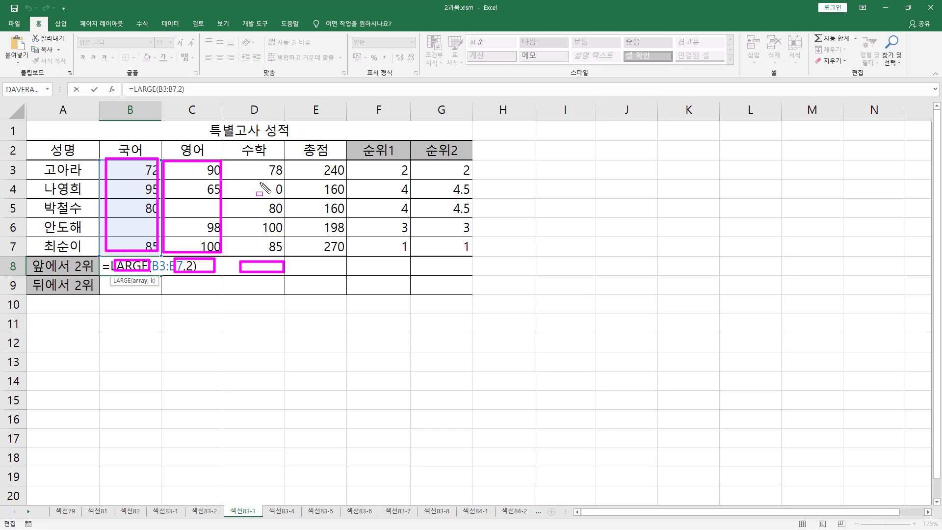
mouse_move(232, 166)
left_mouse_down()
mouse_move(285, 250)
mouse_move(347, 271)
left_mouse_up()
left_click_drag(301, 161, 348, 258)
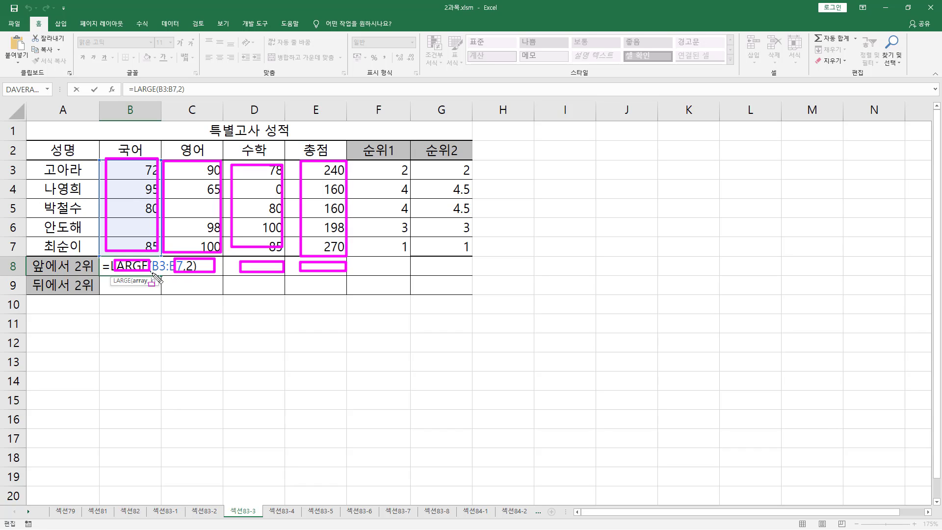
mouse_move(151, 260)
left_mouse_down()
mouse_move(178, 277)
mouse_move(173, 265)
left_mouse_up()
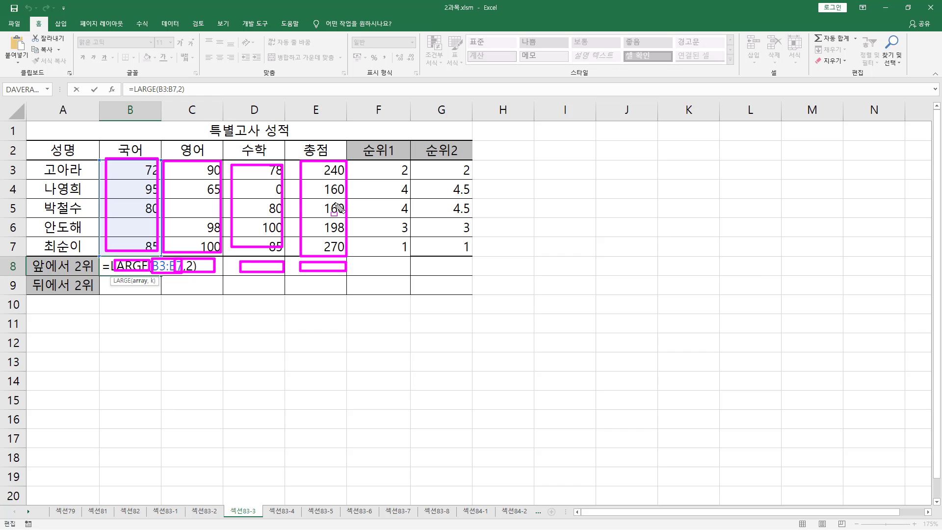
key("Escape")
left_click(160, 268)
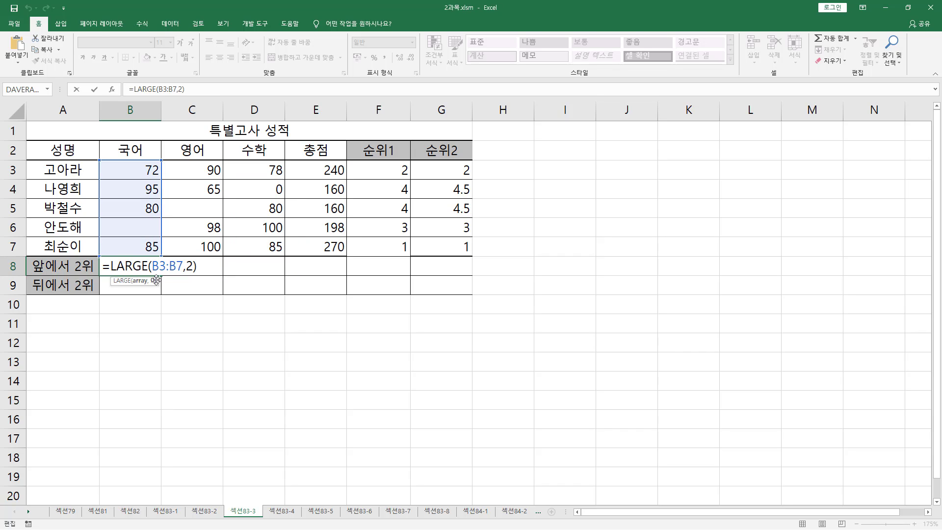
key("Return")
Fill the LARGE formula from B8 across to E8.
left_click(158, 271)
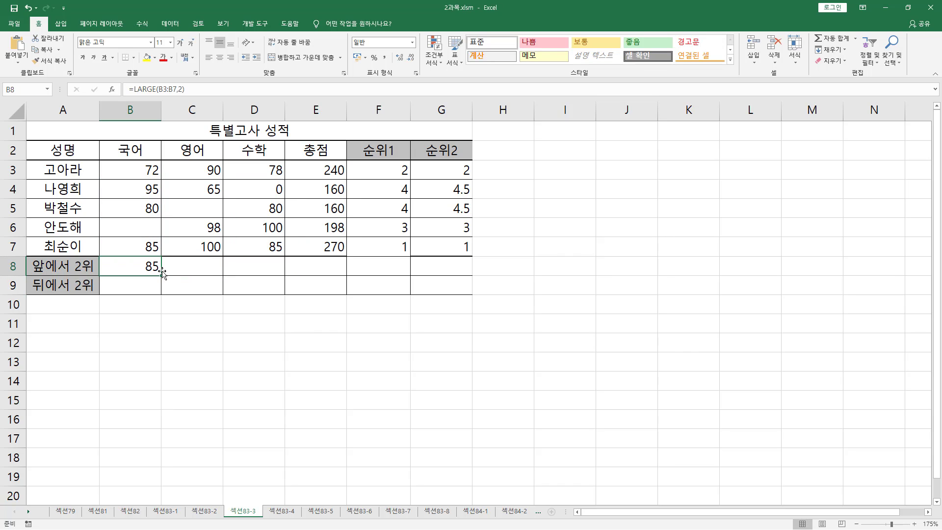
left_click_drag(161, 277, 343, 273)
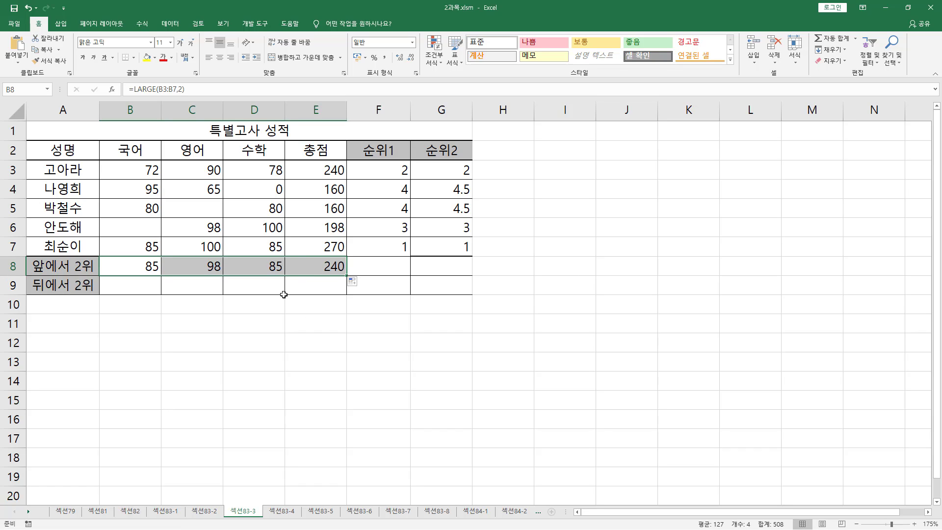
Enter =SMALL(B3:B7,2) in B9 to find the second-lowest 국어 score, and fill the formula across to E9.
left_click(127, 284)
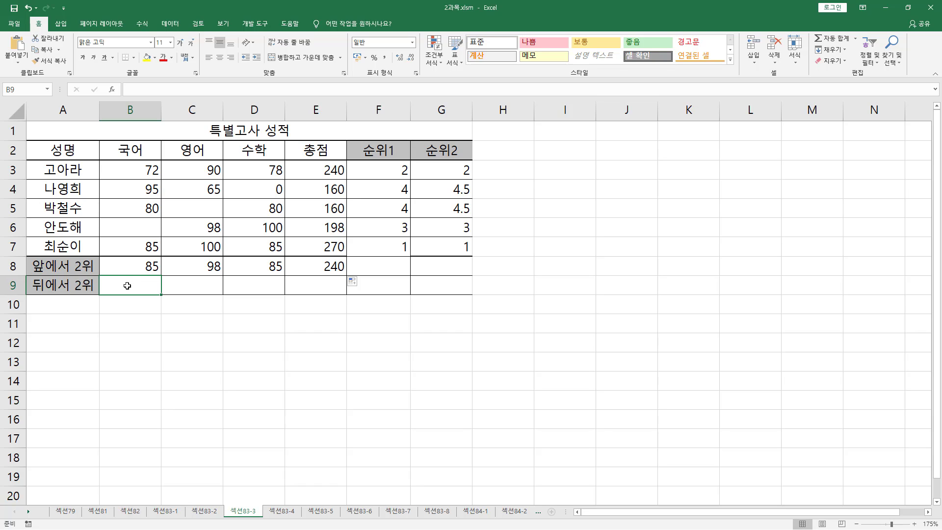
type("=sa")
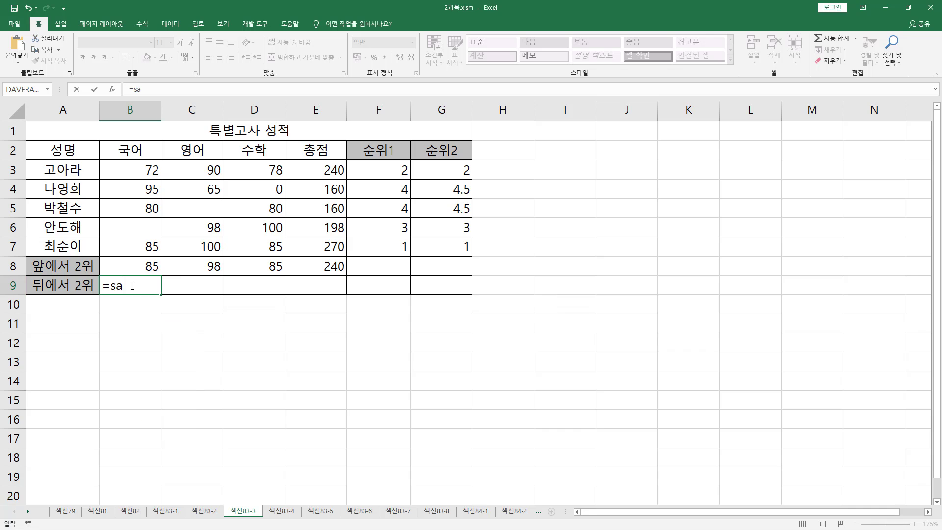
key("BackSpace")
type("m")
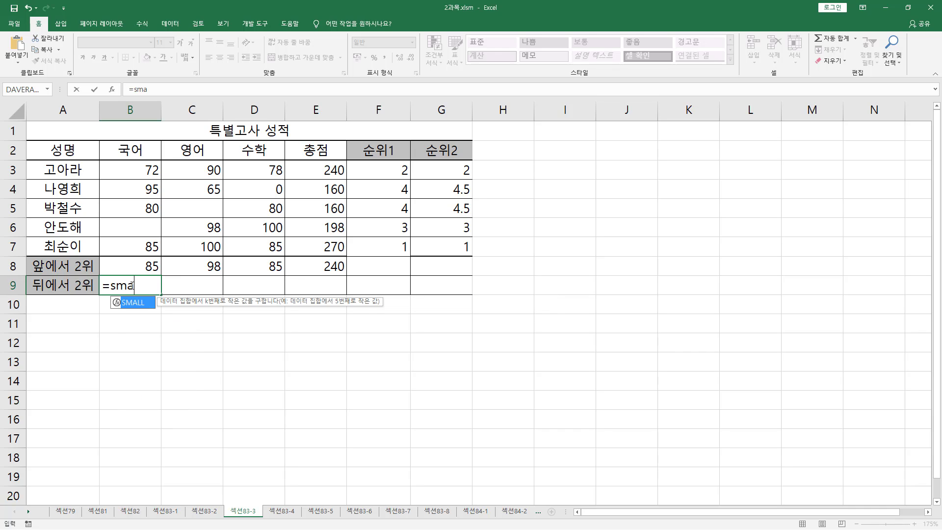
type("a")
key("Tab")
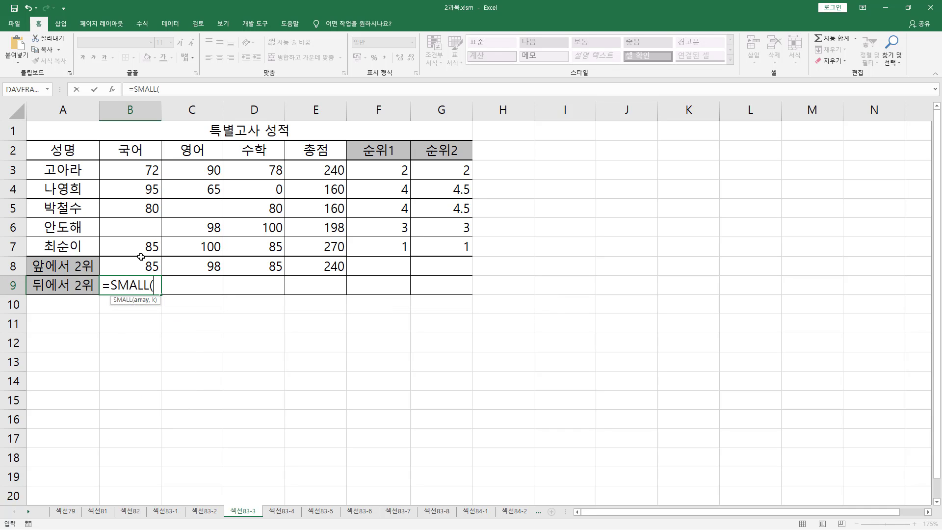
left_click_drag(144, 166, 152, 248)
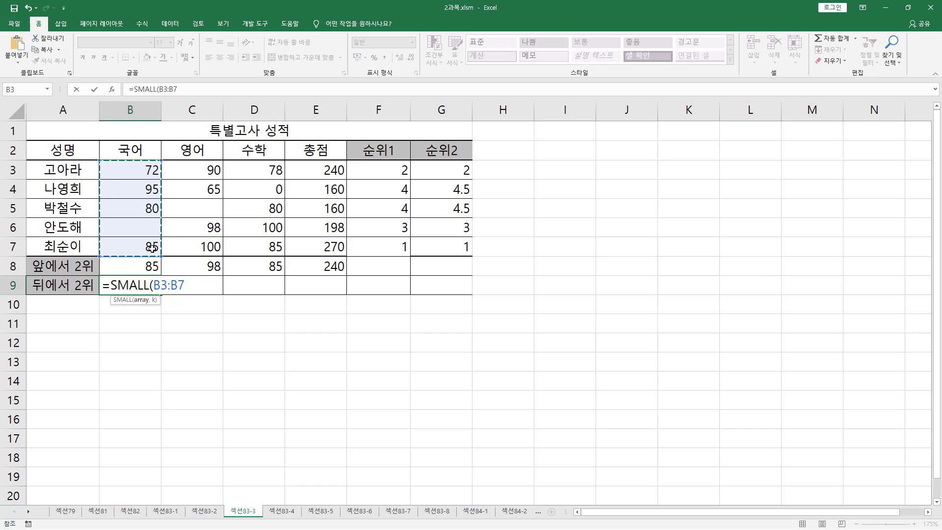
type(",2")
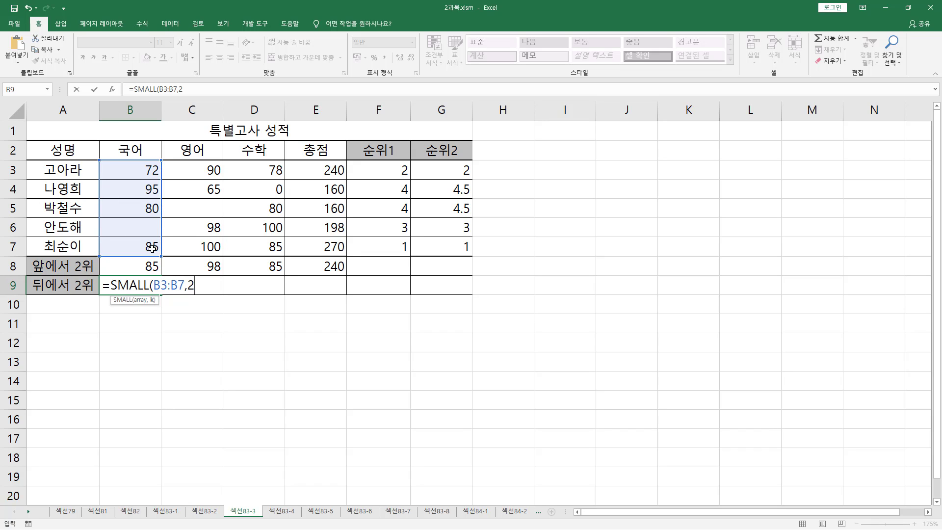
type(")")
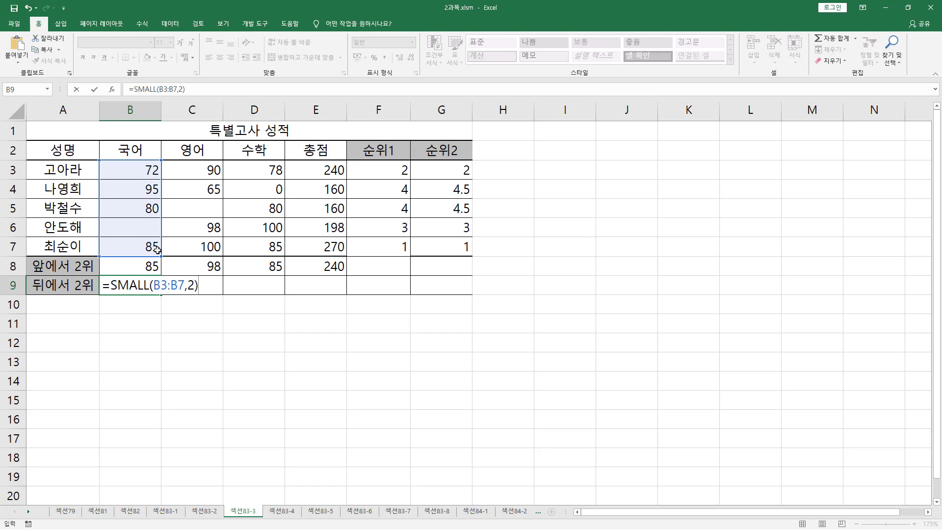
key("Return")
left_click(153, 285)
left_click_drag(163, 296, 343, 294)
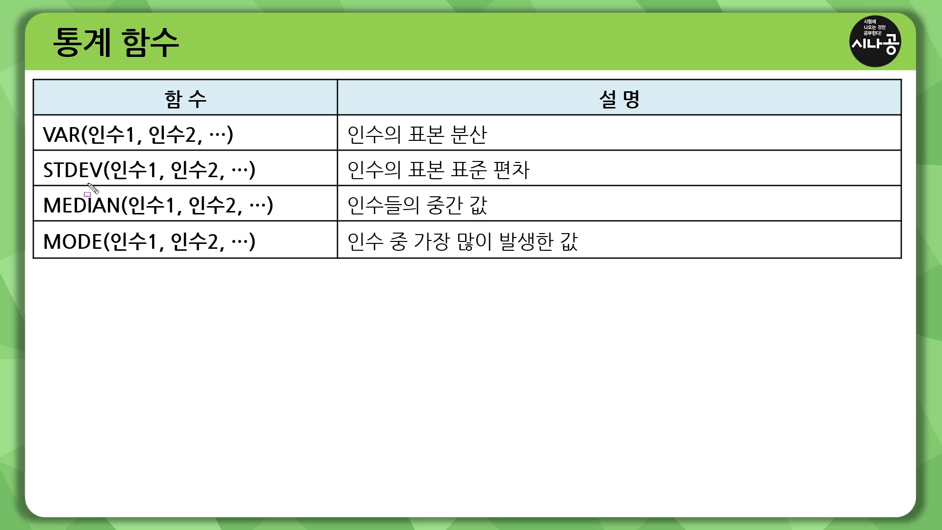
left_click_drag(71, 146, 81, 146)
mouse_move(409, 147)
left_mouse_down()
mouse_move(488, 146)
mouse_move(491, 123)
left_mouse_up()
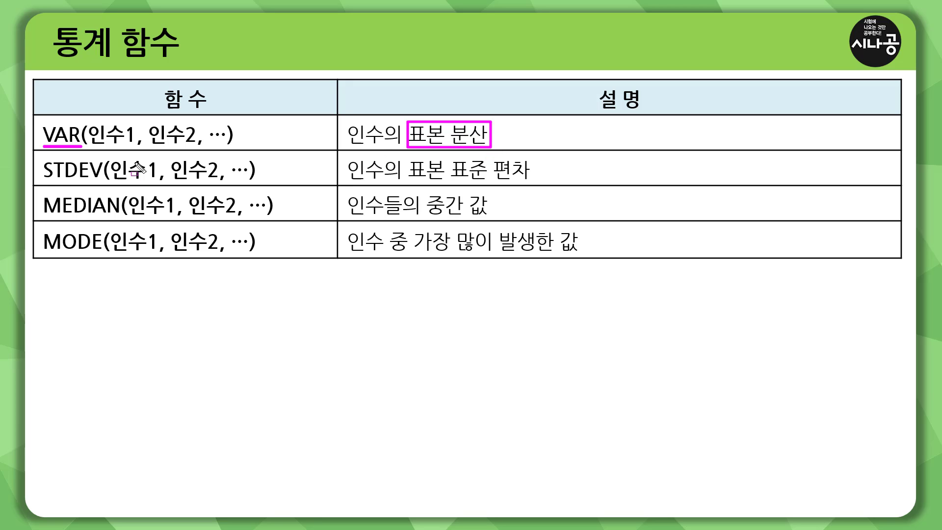
left_click_drag(41, 181, 102, 181)
left_click_drag(403, 181, 446, 181)
mouse_move(453, 183)
left_mouse_down()
mouse_move(491, 183)
mouse_move(533, 159)
left_mouse_up()
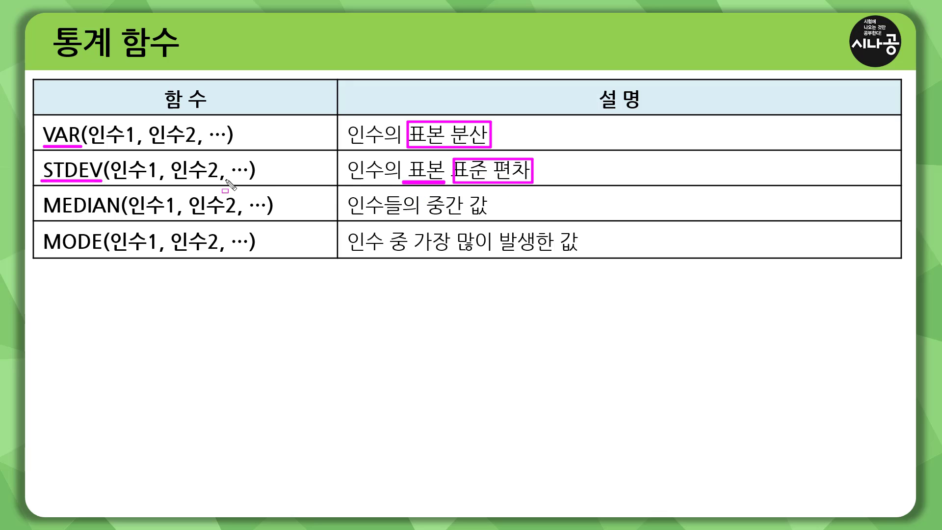
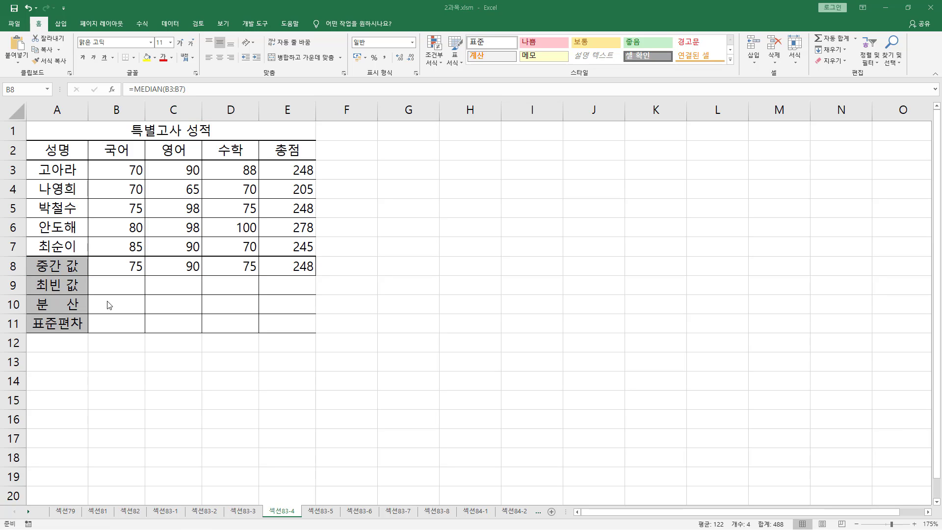
Enter =MODE(B3:B7) in B9 to find the most frequent 국어 score, and fill the formula across to E9.
left_click(93, 290)
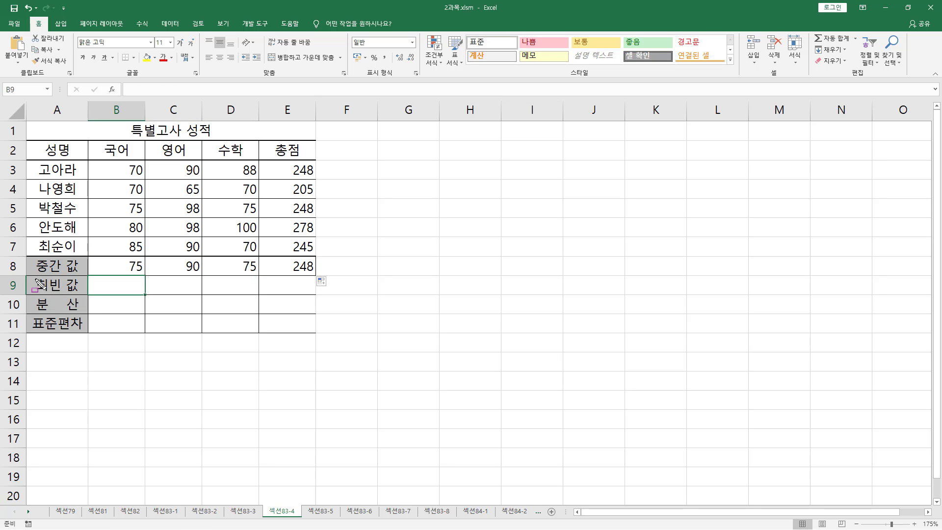
mouse_move(37, 279)
left_mouse_down()
mouse_move(82, 293)
mouse_move(306, 294)
left_mouse_up()
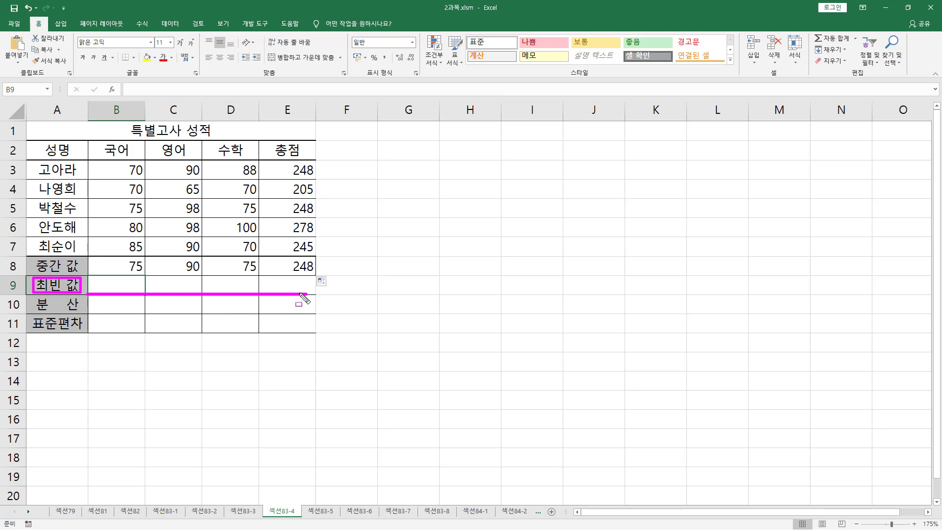
key("Escape")
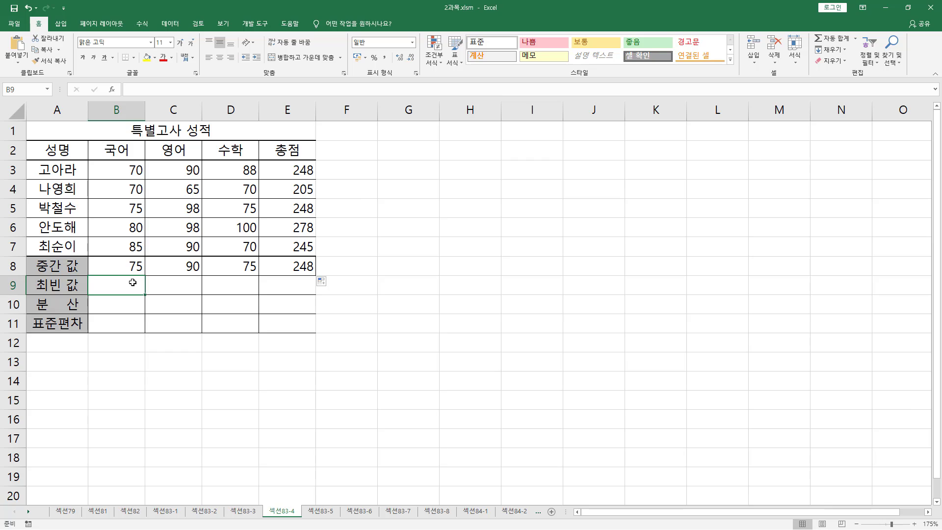
type("=mode")
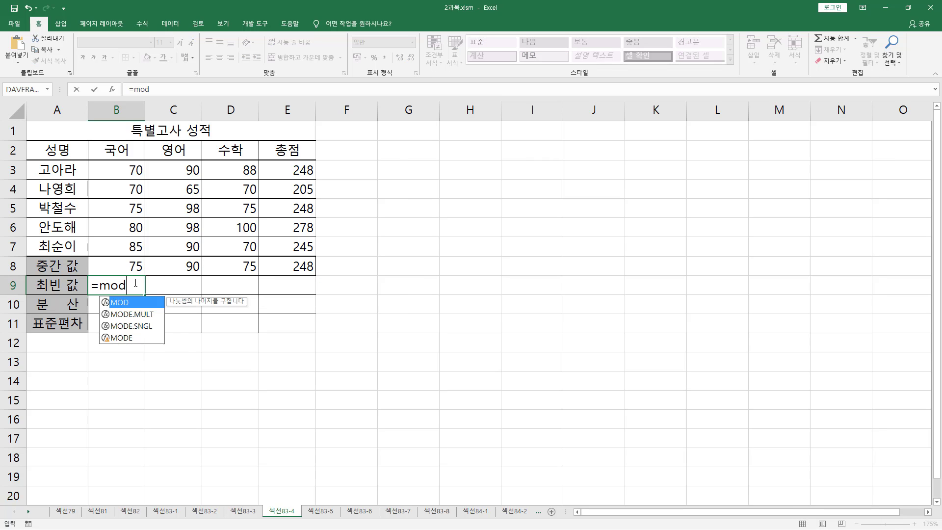
key("Tab")
key("BackSpace")
key("BackSpace")
key("BackSpace")
key("BackSpace")
key("BackSpace")
key("BackSpace")
type("(")
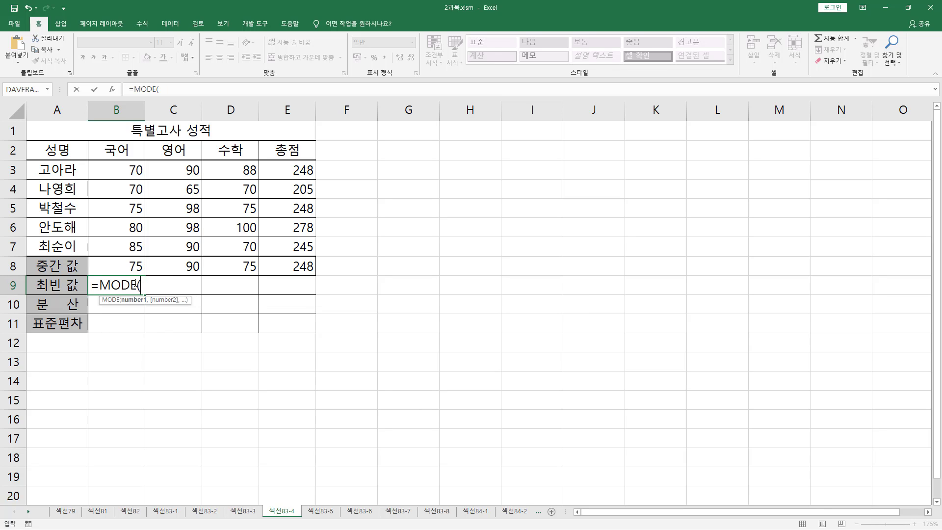
left_click_drag(116, 176, 131, 246)
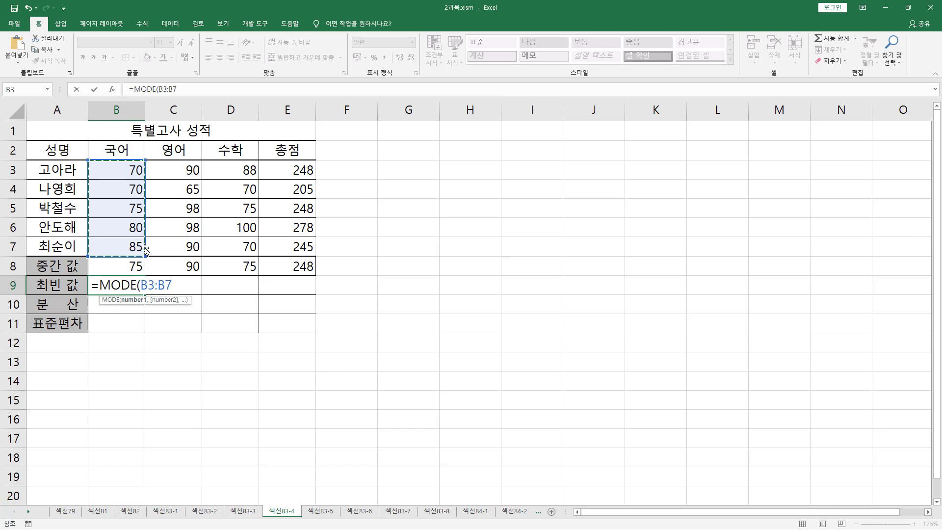
type(")")
key("Return")
left_click(140, 285)
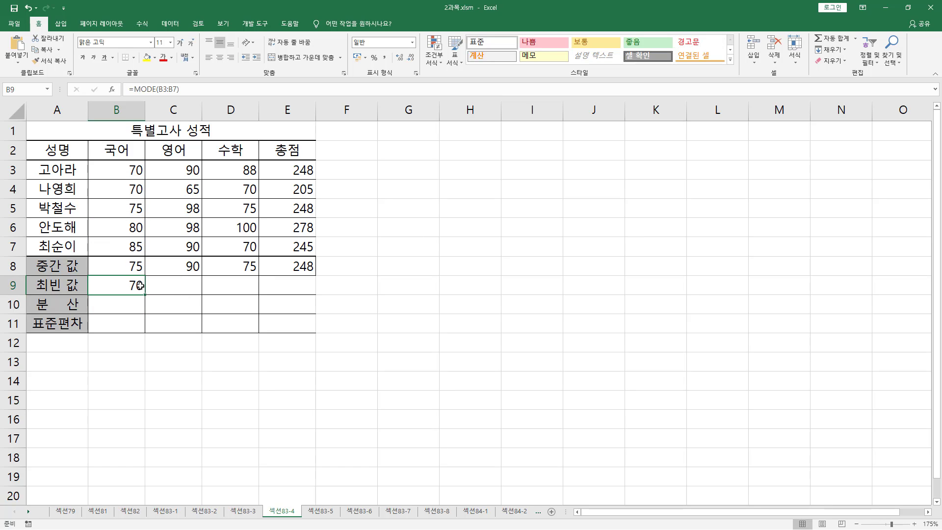
left_click_drag(147, 296, 312, 294)
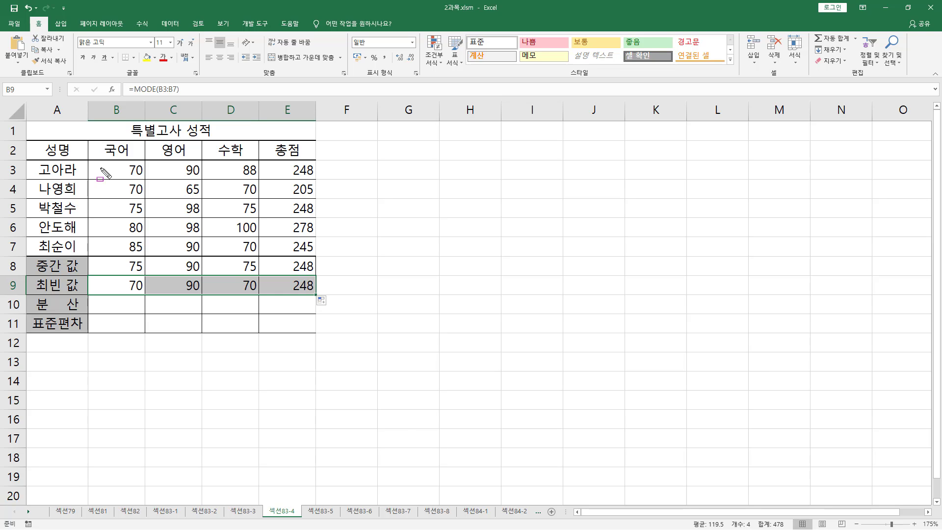
Examine the repeated scores in the 국어, 영어 and 수학 columns against the 최빈 값 results in row 9.
left_click_drag(93, 155, 146, 254)
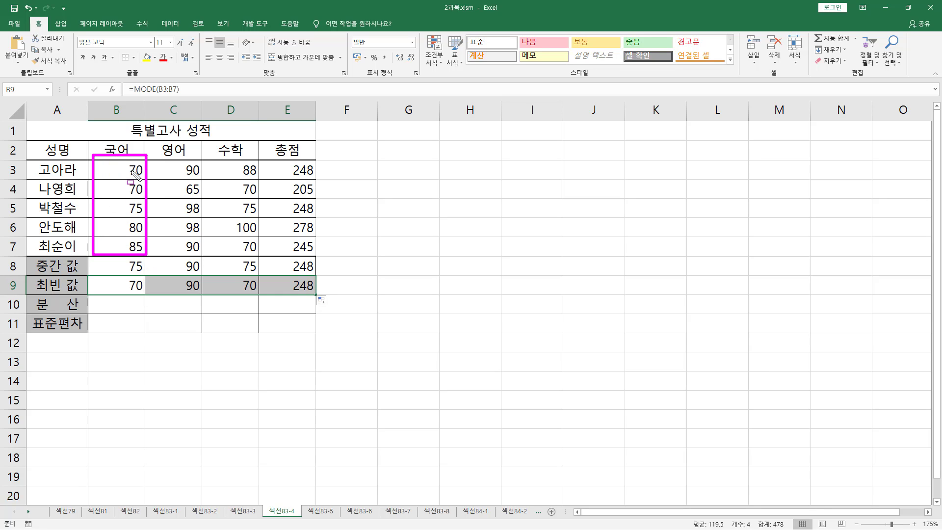
left_click_drag(118, 160, 146, 196)
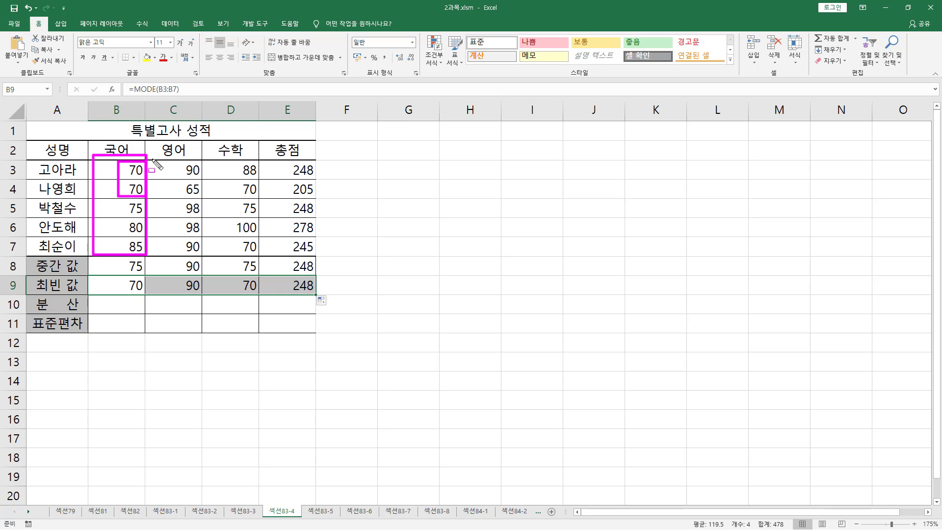
mouse_move(152, 160)
left_mouse_down()
mouse_move(206, 231)
mouse_move(197, 265)
mouse_move(212, 259)
left_mouse_up()
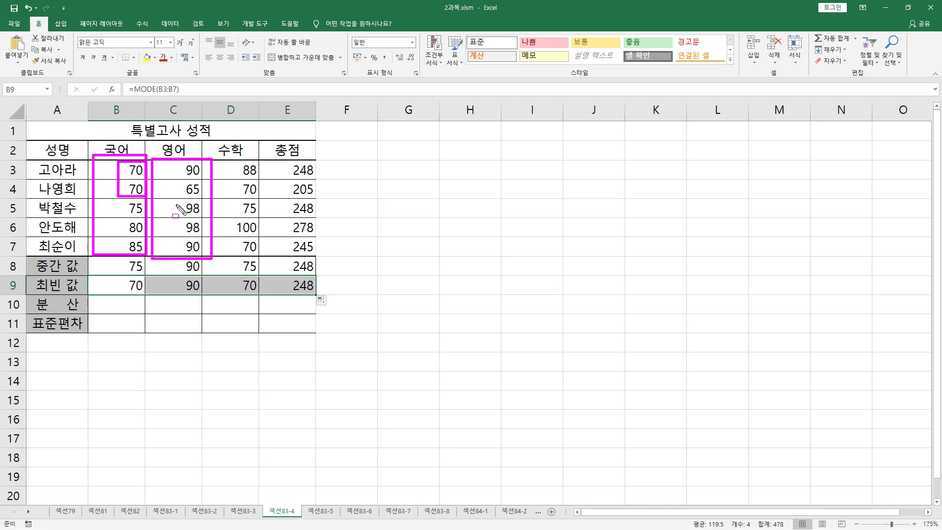
mouse_move(180, 199)
left_mouse_down()
mouse_move(206, 235)
mouse_move(205, 254)
left_mouse_up()
mouse_move(181, 162)
left_mouse_down()
mouse_move(184, 176)
mouse_move(201, 178)
left_mouse_up()
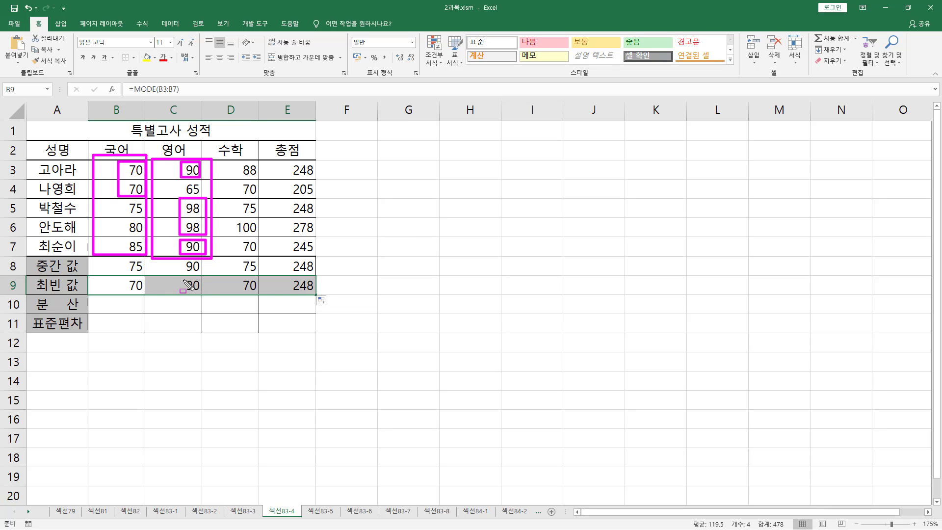
mouse_move(181, 275)
left_mouse_down()
mouse_move(203, 292)
mouse_move(182, 276)
left_mouse_up()
mouse_move(234, 157)
left_mouse_down()
mouse_move(226, 203)
mouse_move(268, 260)
mouse_move(241, 254)
mouse_move(266, 257)
left_mouse_up()
mouse_move(238, 183)
left_mouse_down()
mouse_move(237, 197)
mouse_move(260, 197)
left_mouse_up()
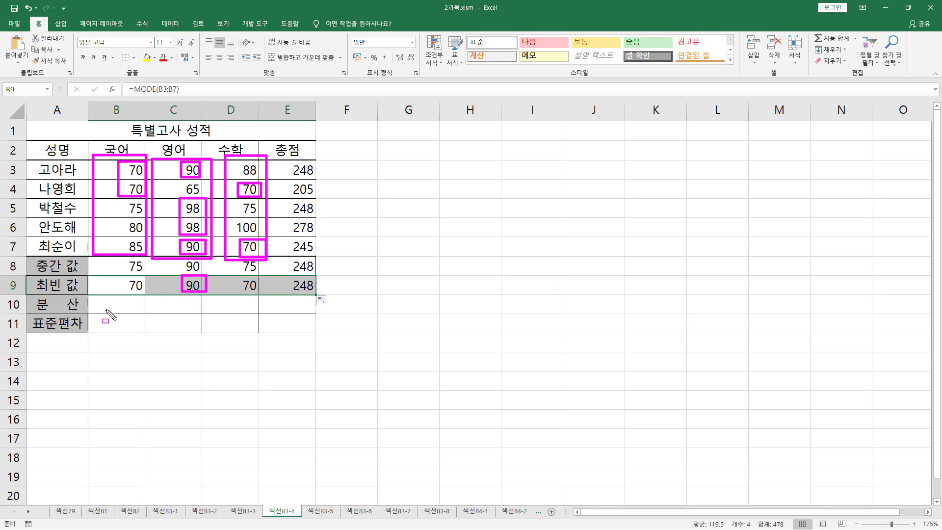
key("Escape")
Enter =VAR(B3:B7) in B10 for the sample variance of the 국어 scores, and fill the formula across to E10.
left_click(131, 301)
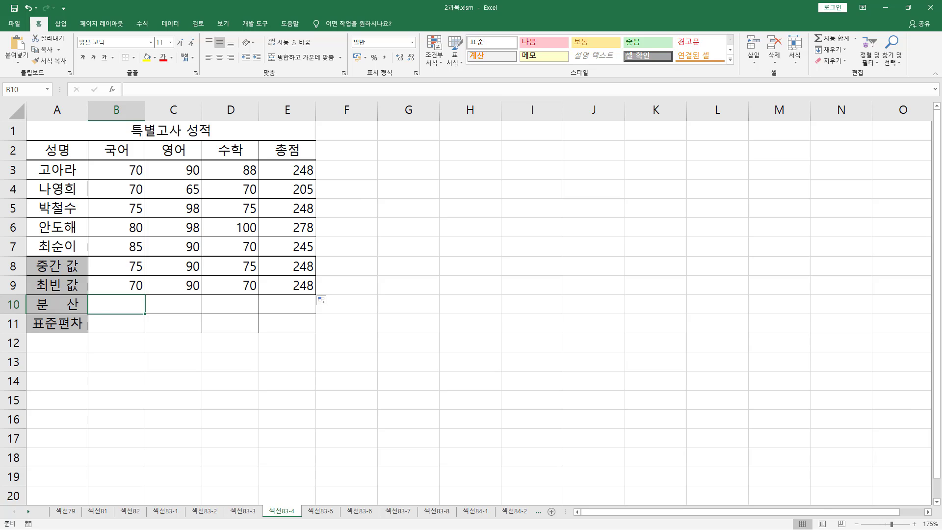
type("=var")
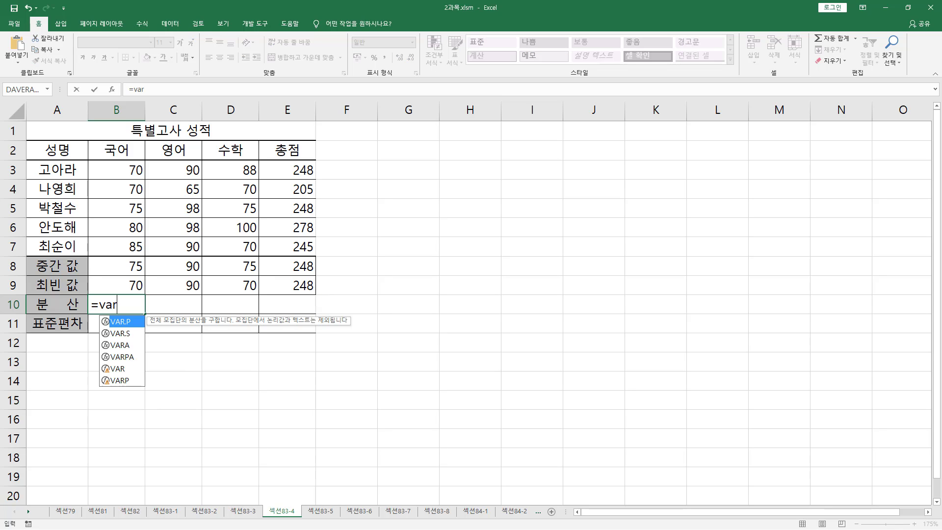
type("(")
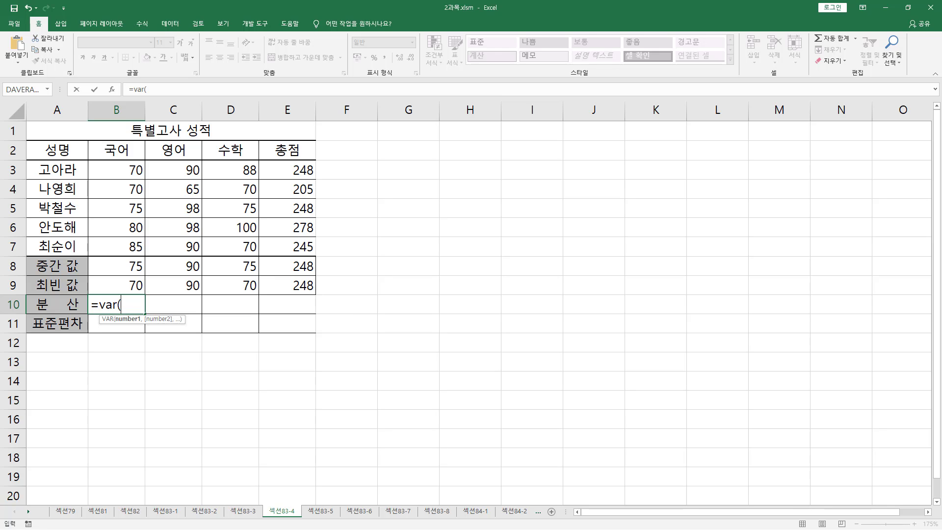
left_click(107, 174)
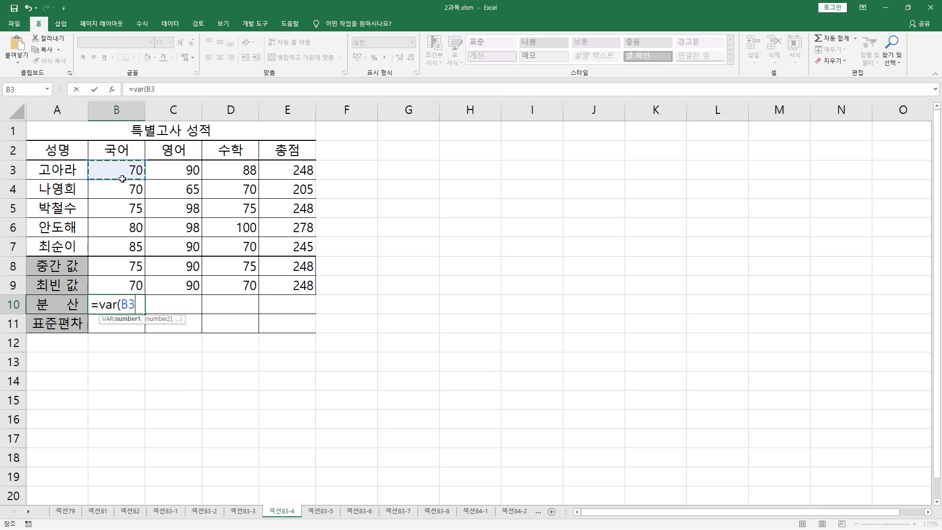
left_click_drag(122, 178, 140, 252)
type(")")
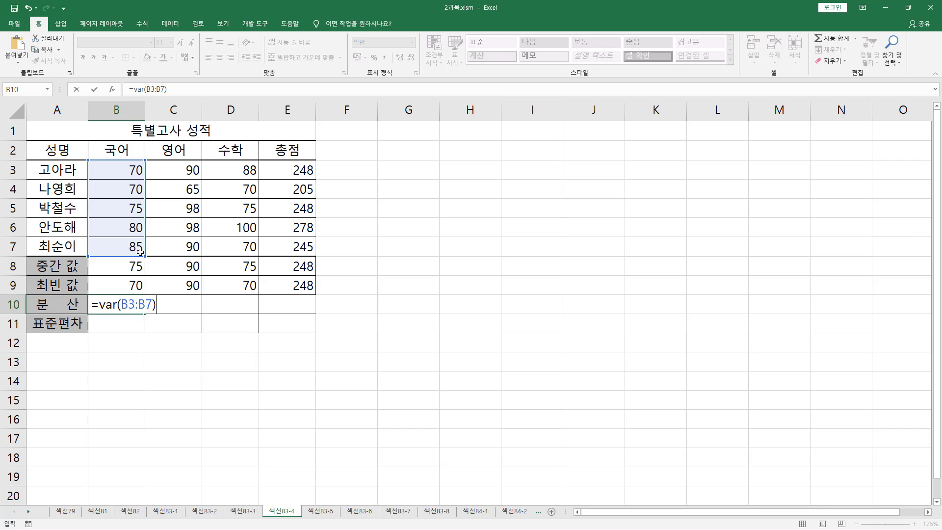
key("Return")
left_click(141, 303)
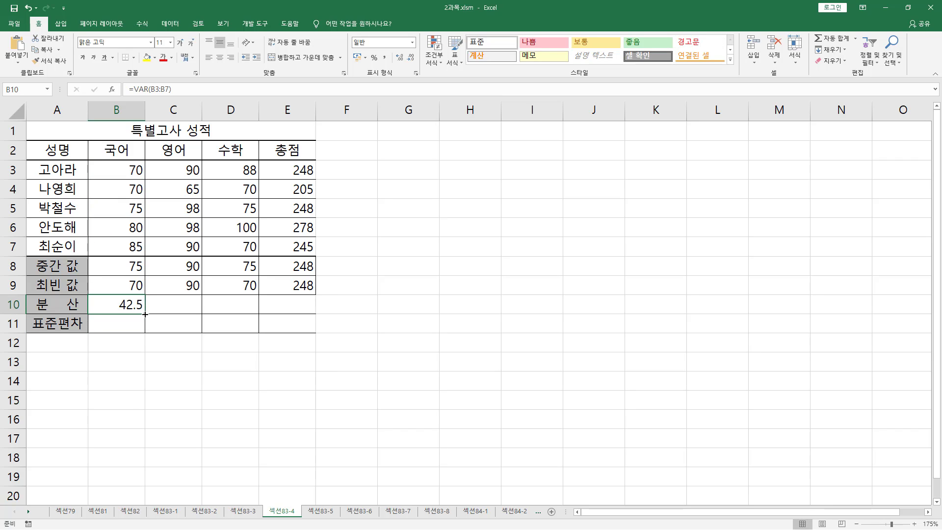
left_click_drag(145, 314, 312, 309)
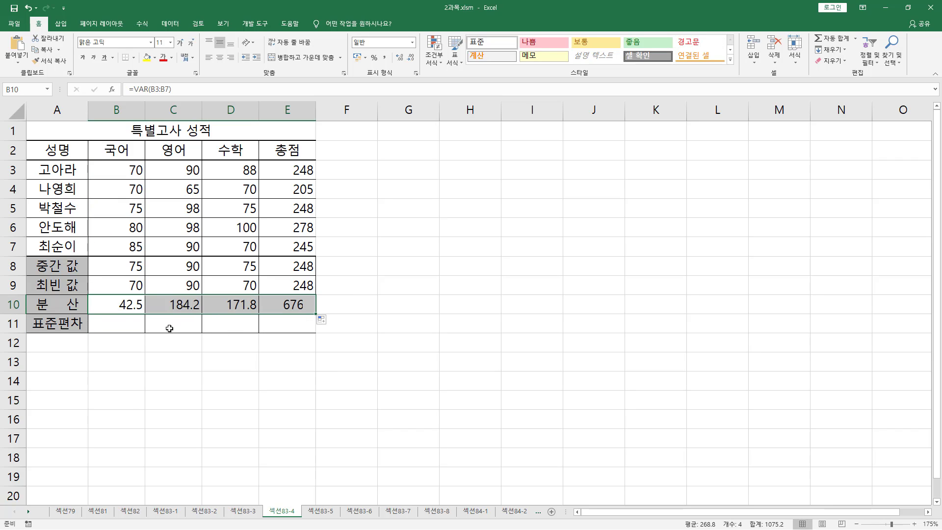
Enter =STDEV(B3:B7) in B11 for the sample standard deviation of the 국어 scores, and fill the formula across to E11.
left_click(124, 323)
type("=")
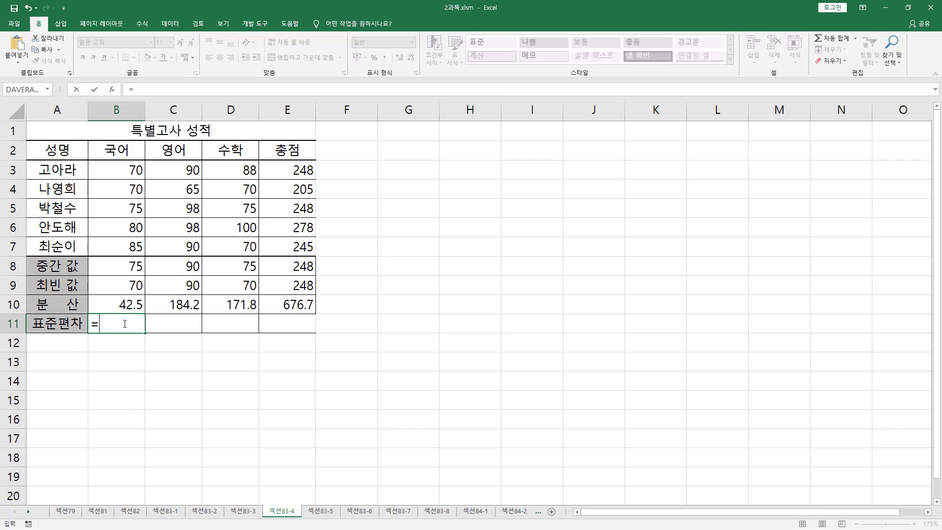
type("st")
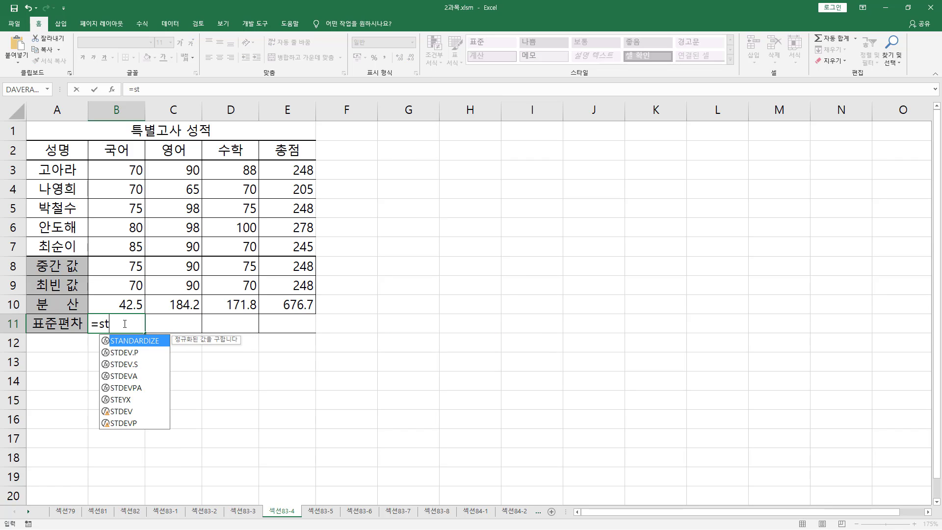
type("dev")
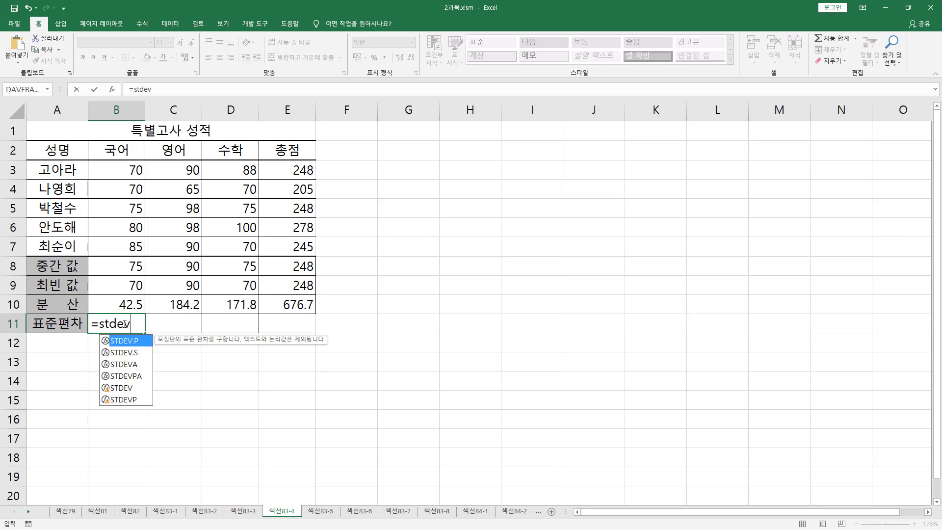
type("(")
left_click_drag(123, 169, 133, 244)
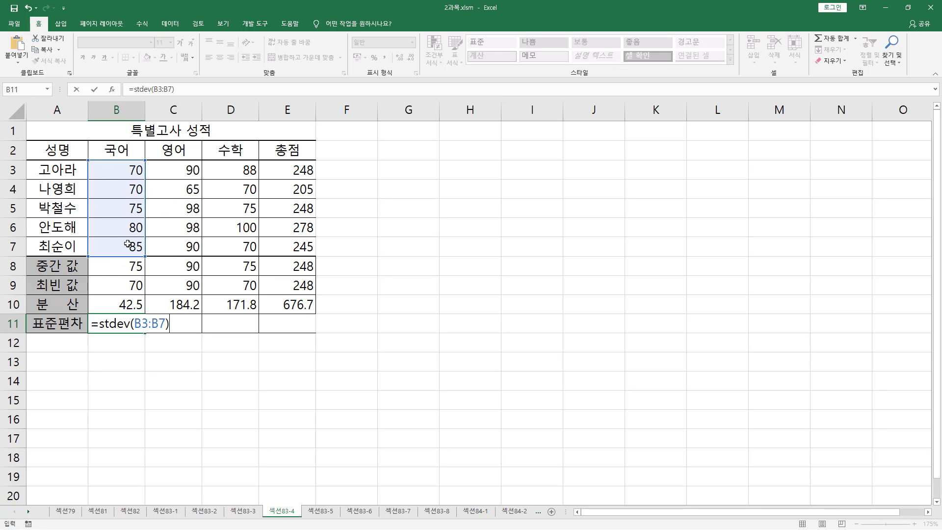
type(")")
key("Return")
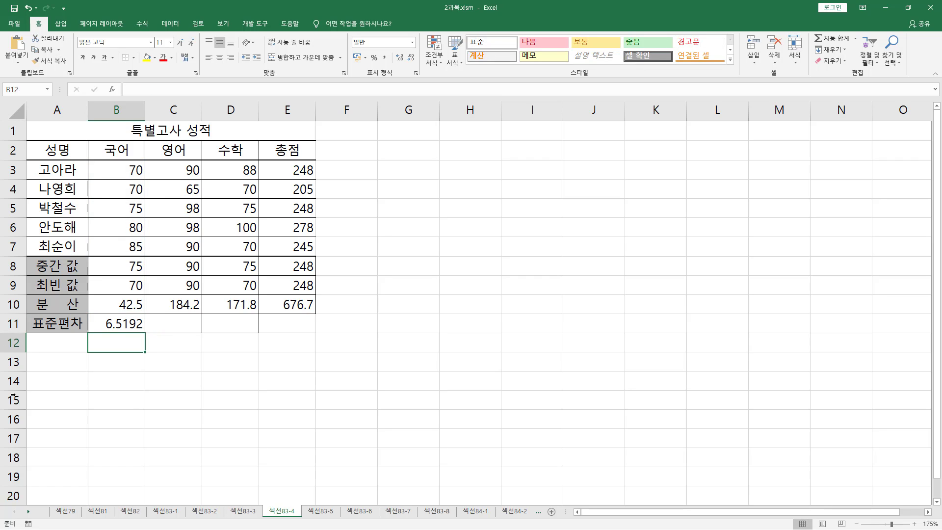
left_click(121, 323)
left_click_drag(144, 333, 307, 331)
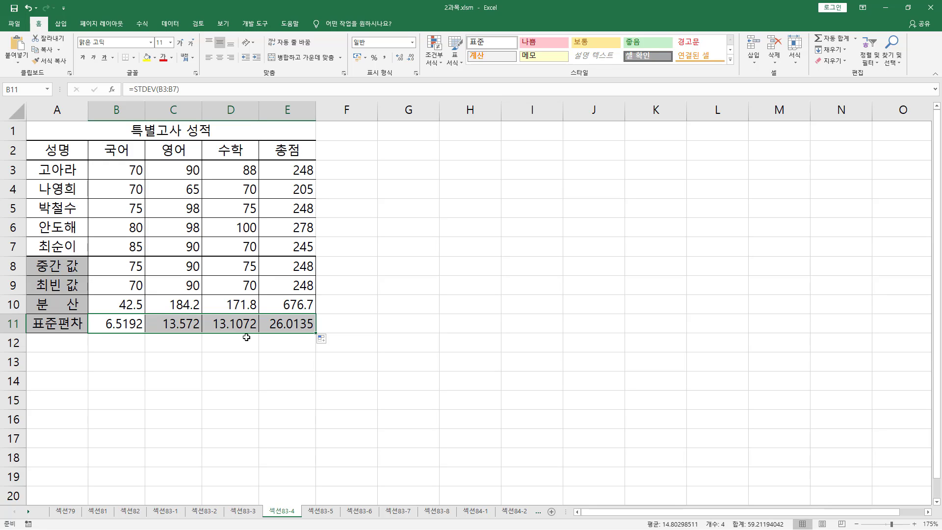
left_click_drag(28, 292, 85, 332)
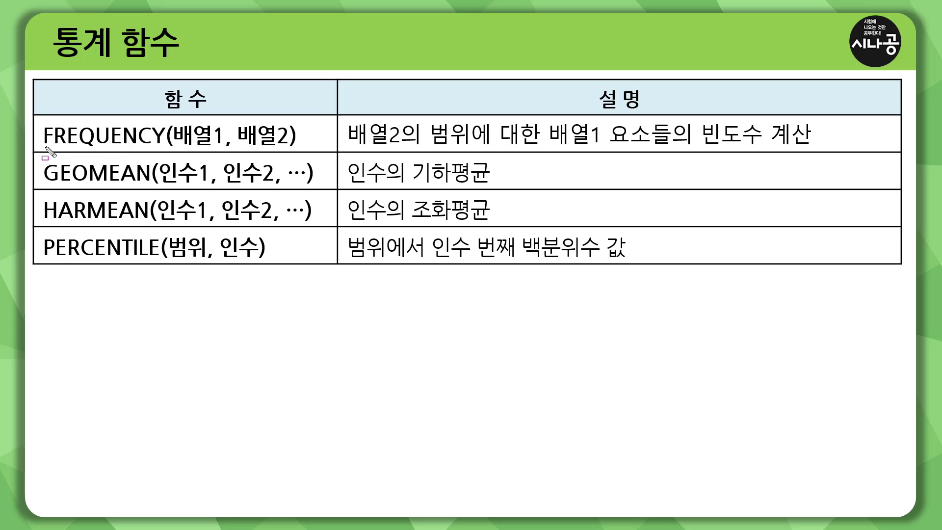
left_click_drag(40, 147, 286, 147)
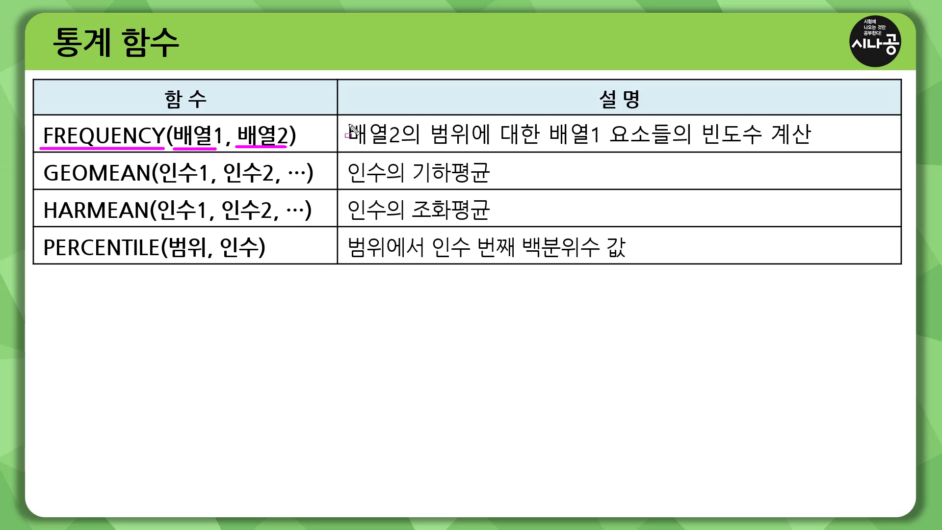
left_click_drag(341, 121, 486, 146)
left_click_drag(549, 146, 791, 145)
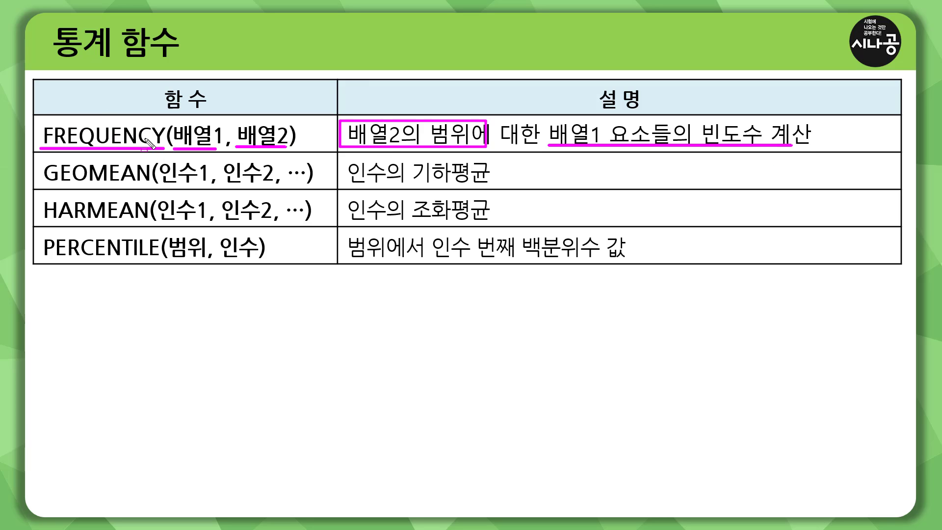
left_click_drag(41, 185, 151, 185)
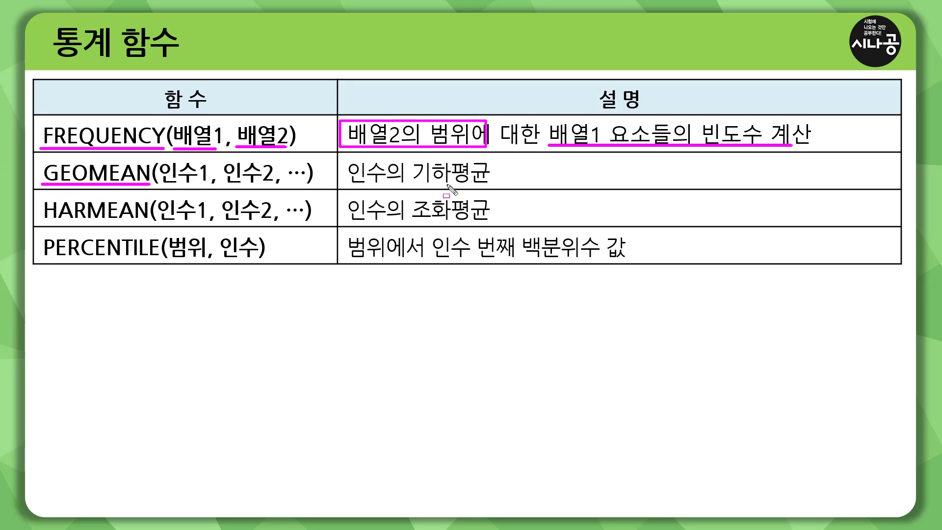
left_click_drag(406, 183, 493, 184)
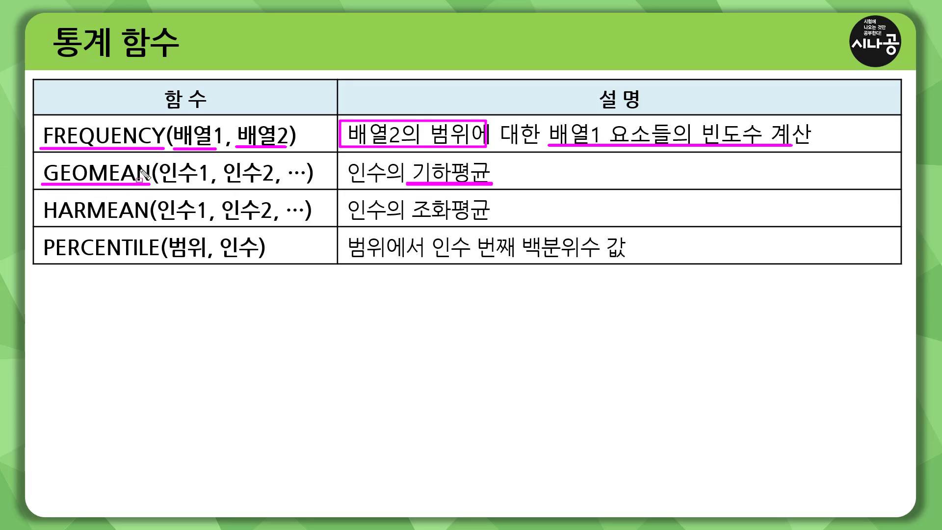
left_click_drag(44, 220, 152, 220)
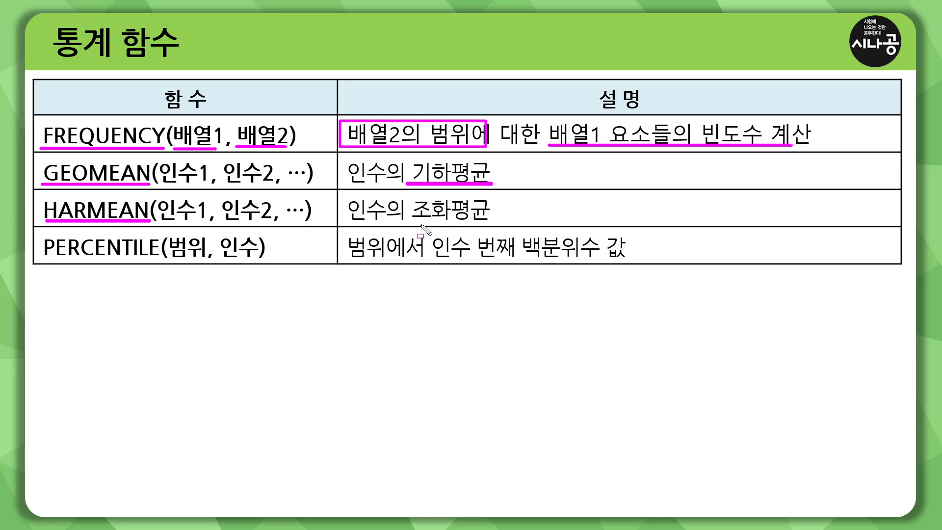
left_click_drag(411, 223, 487, 223)
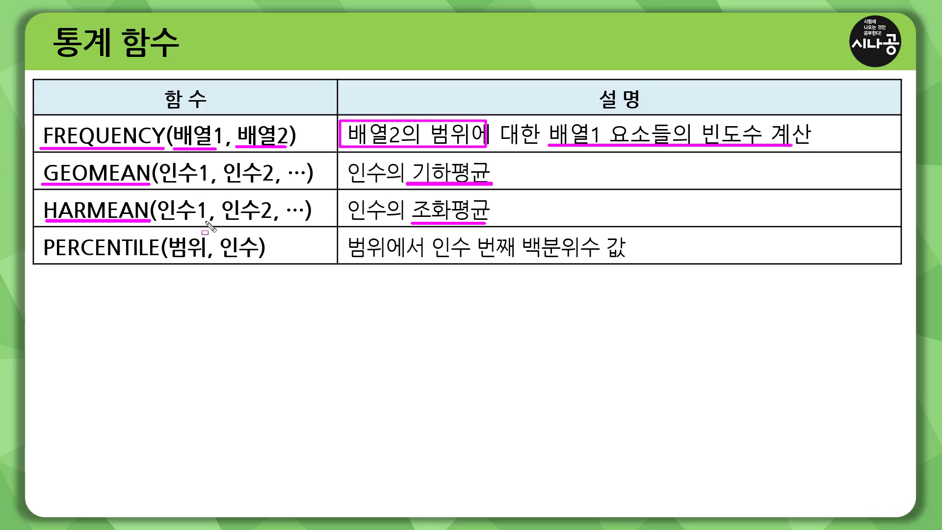
left_click_drag(43, 257, 259, 260)
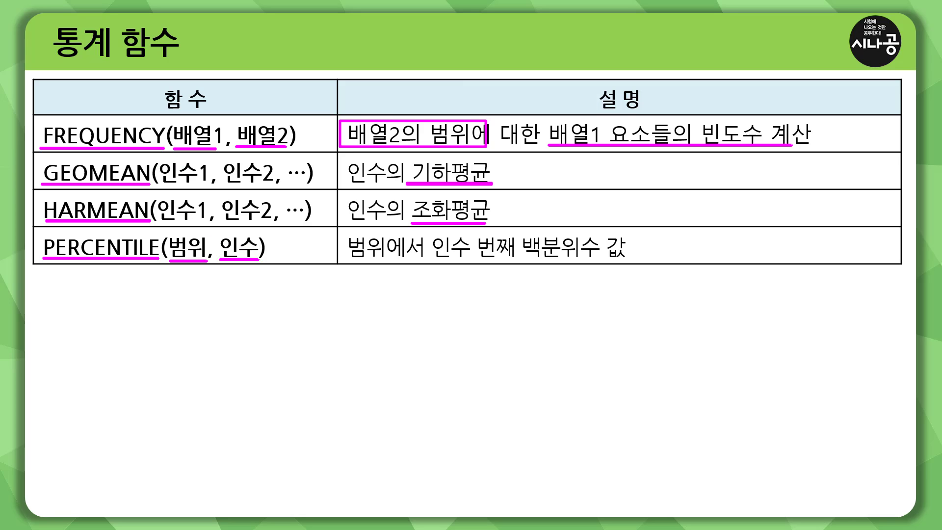
key("e")
Switch to Excel and examine the 총점 scores, the 등급표 limits and the 분포도 intervals on sheet 섹션83-5.
key("alt+Tab")
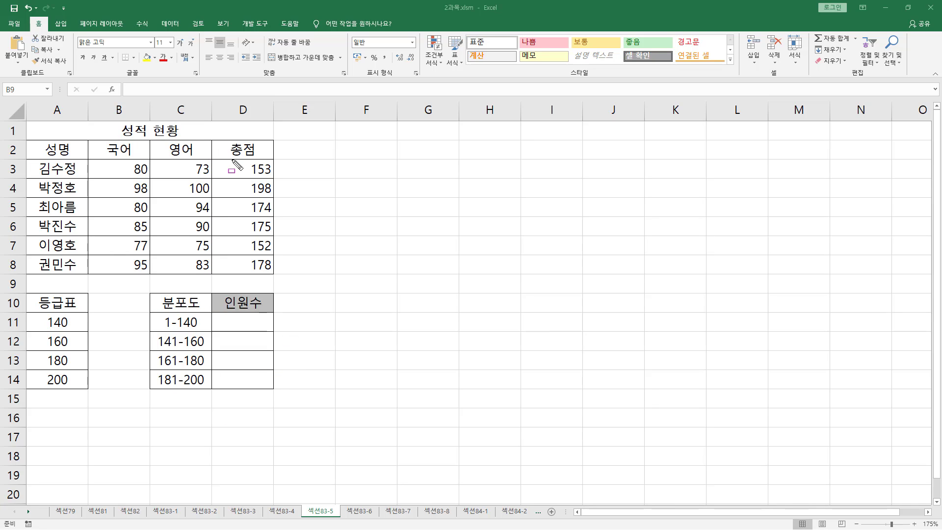
left_click_drag(234, 161, 279, 277)
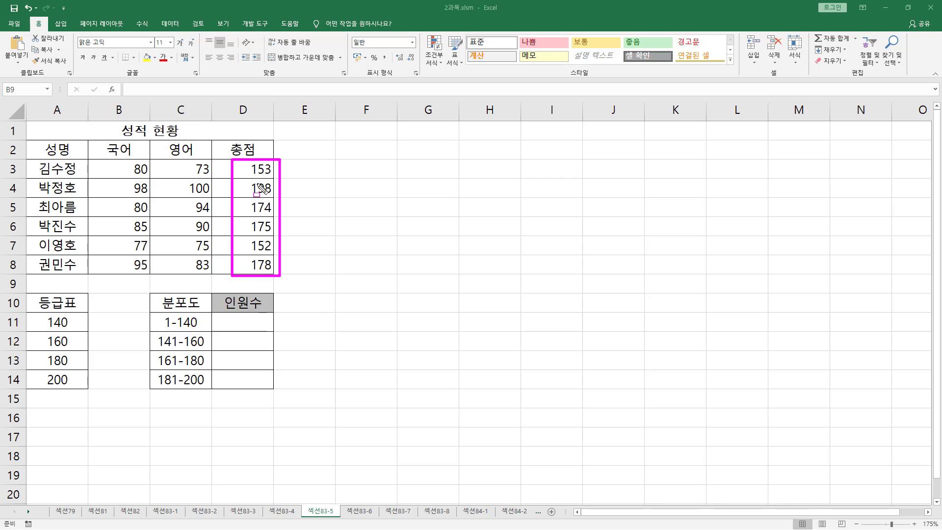
left_click_drag(40, 315, 72, 388)
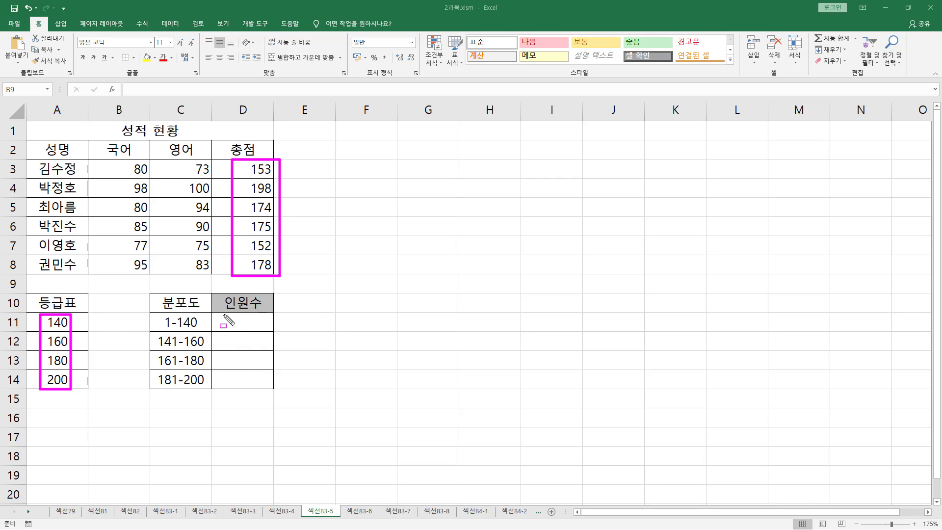
mouse_move(224, 315)
left_mouse_down()
mouse_move(243, 386)
mouse_move(256, 388)
mouse_move(256, 315)
left_mouse_up()
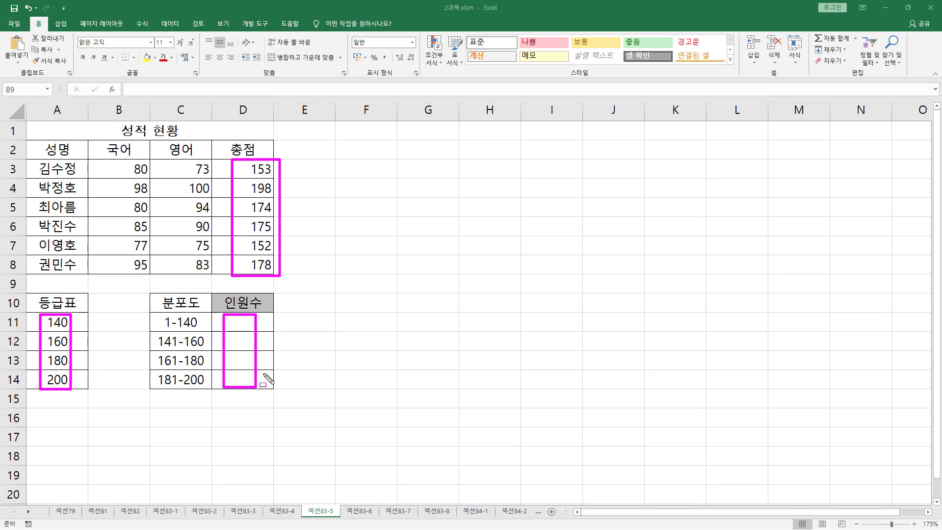
left_click_drag(160, 328, 197, 329)
left_click_drag(158, 348, 206, 348)
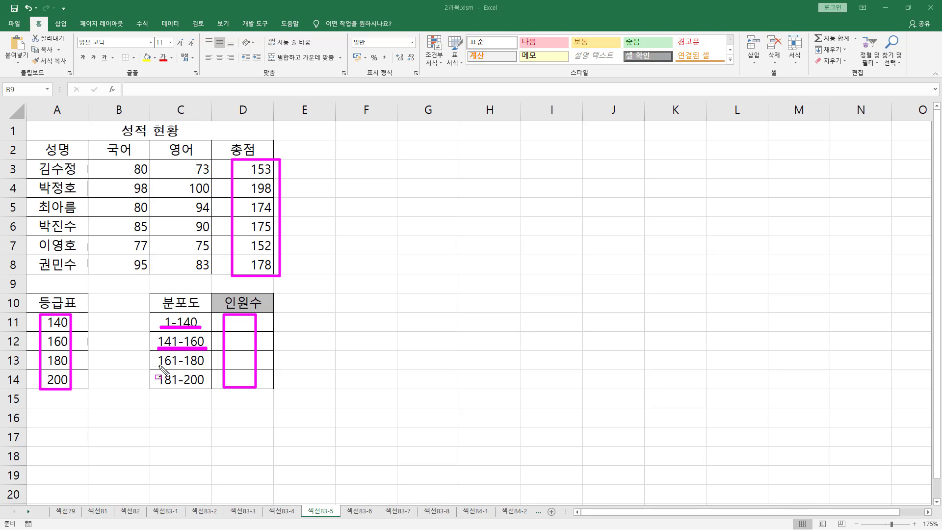
left_click_drag(158, 366, 198, 367)
left_click_drag(202, 366, 205, 366)
left_click_drag(155, 386, 204, 386)
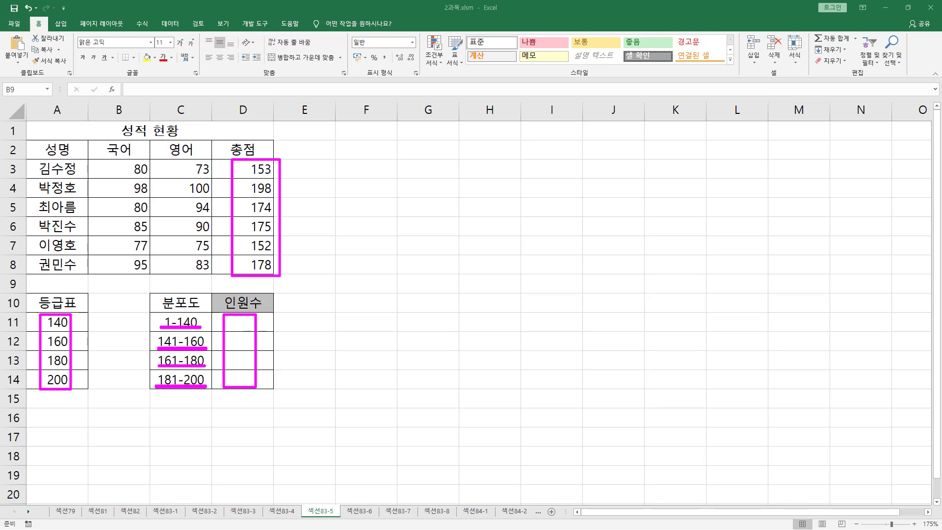
Review the 인원수 range D11:D14 together with the 총점 scores in D3:D8 and the 등급표 limits in A11:A14.
left_click(256, 322)
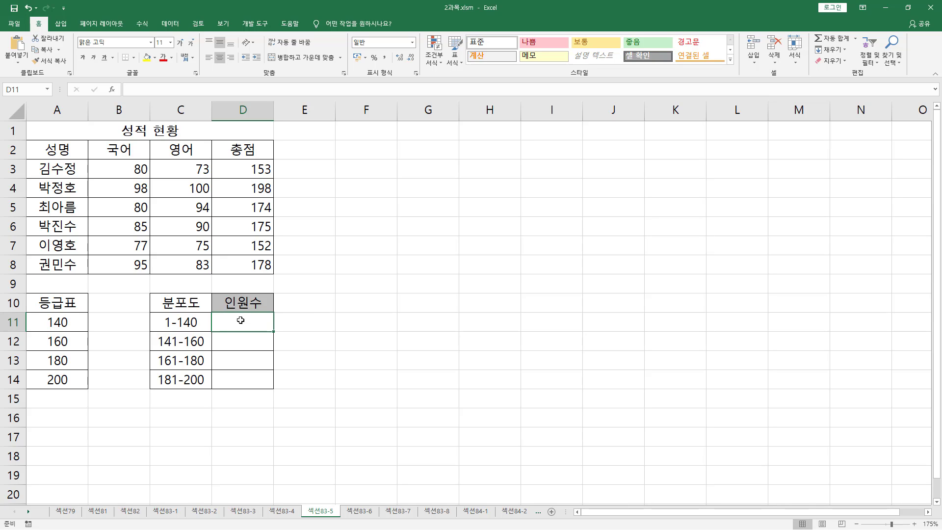
left_click_drag(241, 320, 257, 380)
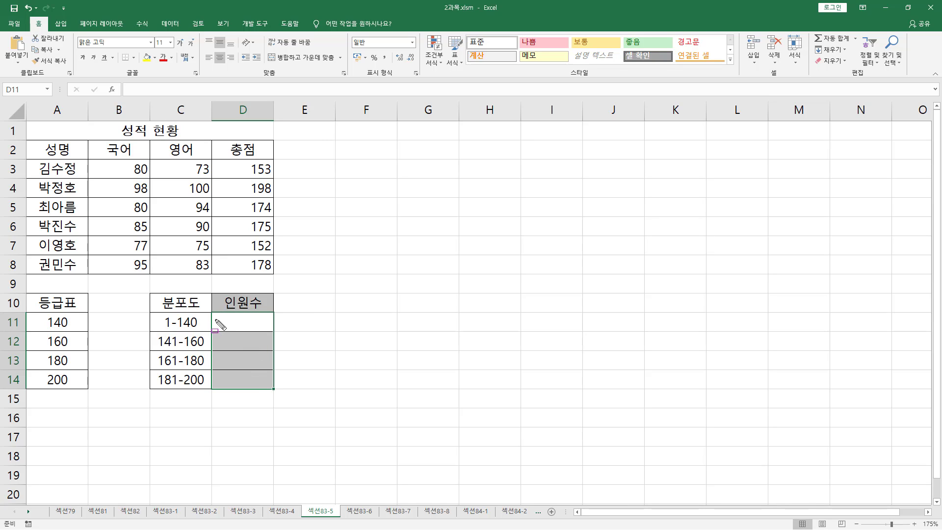
mouse_move(214, 312)
left_mouse_down()
mouse_move(229, 358)
mouse_move(273, 391)
left_mouse_up()
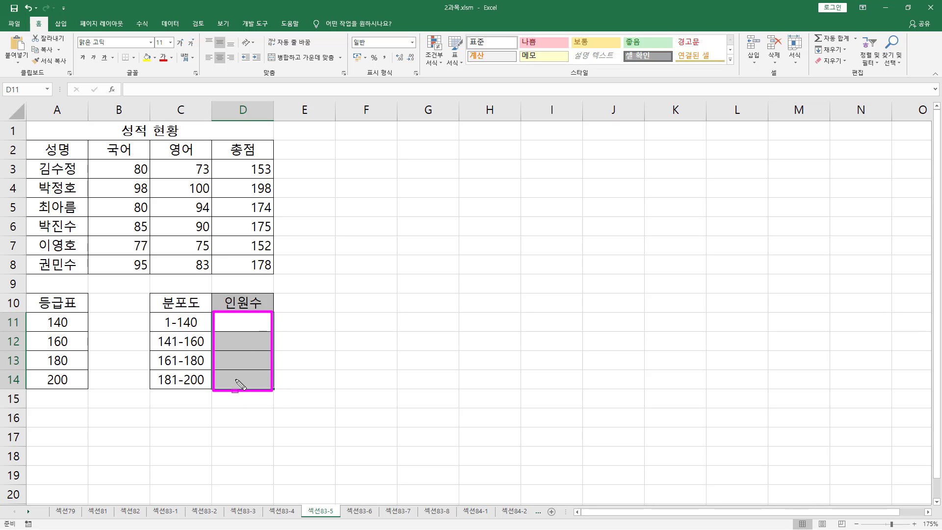
left_click_drag(243, 154, 274, 277)
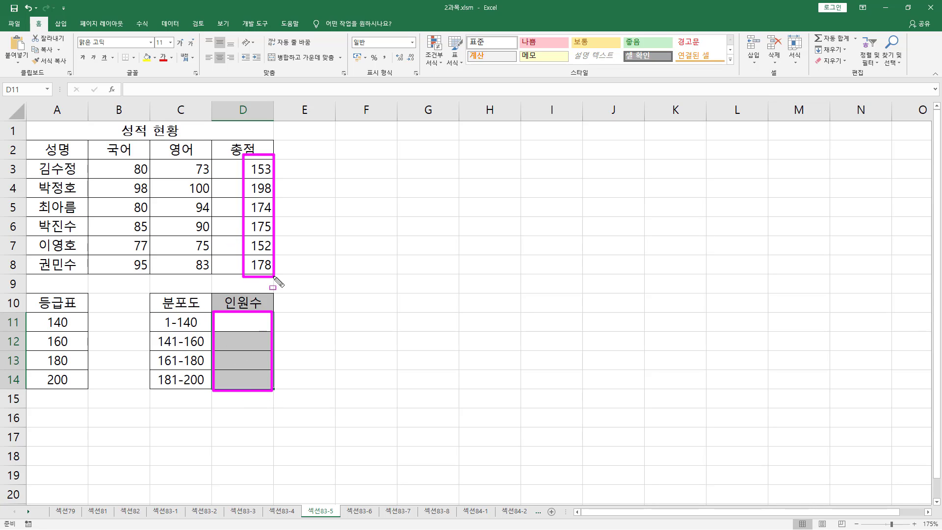
left_click_drag(42, 313, 71, 393)
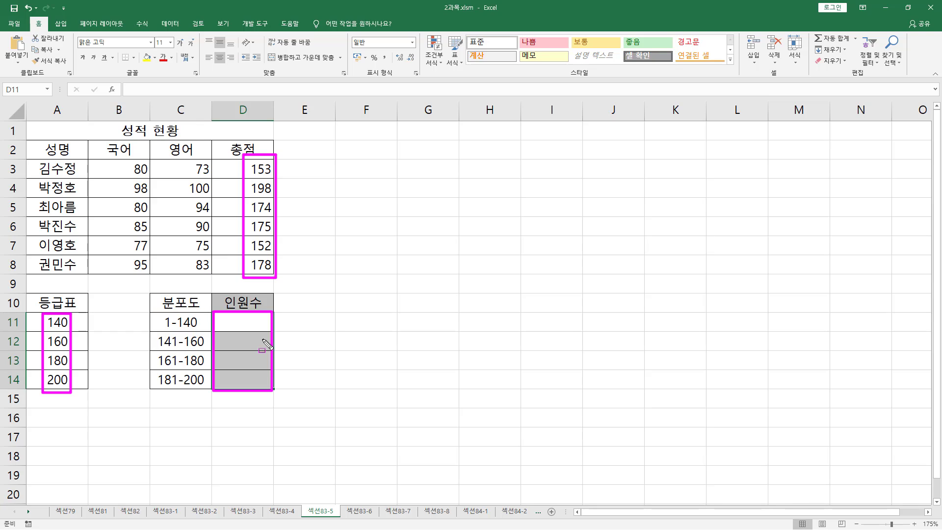
key("Escape")
left_click(368, 297)
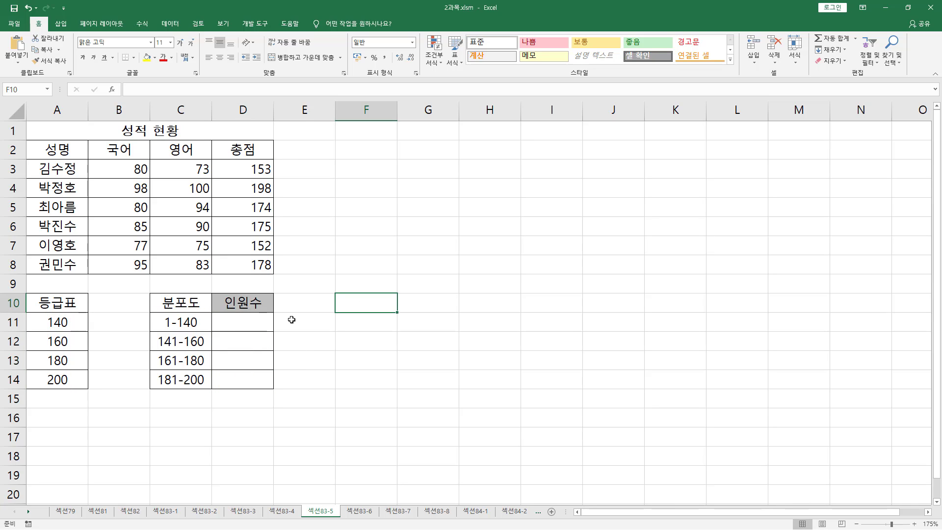
With the 인원수 range D11:D14 selected, enter =FREQUENCY(D3:D8,A11:A14) as an ordinary formula in D11.
left_click(254, 319)
key("ctrl+2")
mouse_move(214, 316)
left_mouse_down()
mouse_move(251, 388)
mouse_move(269, 388)
left_mouse_up()
key("Escape")
left_click(242, 322)
left_click_drag(241, 322, 238, 382)
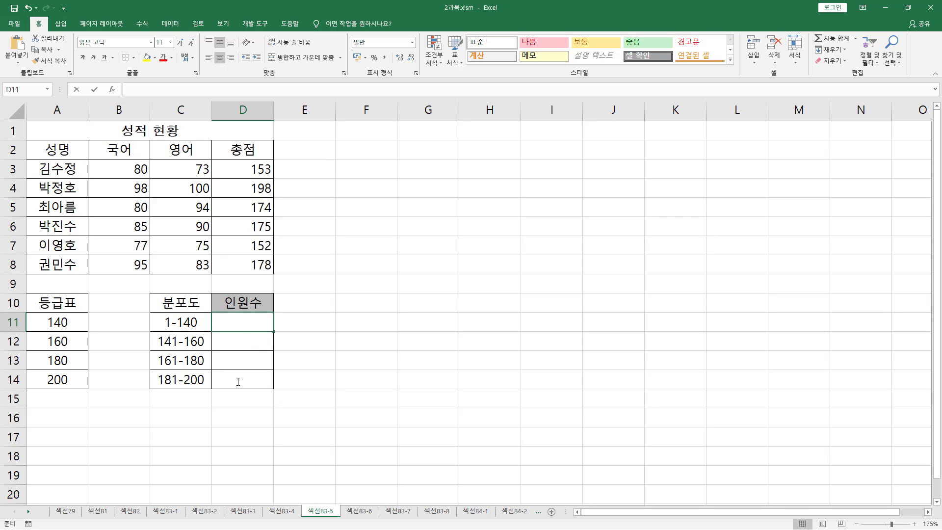
left_click_drag(254, 328, 255, 379)
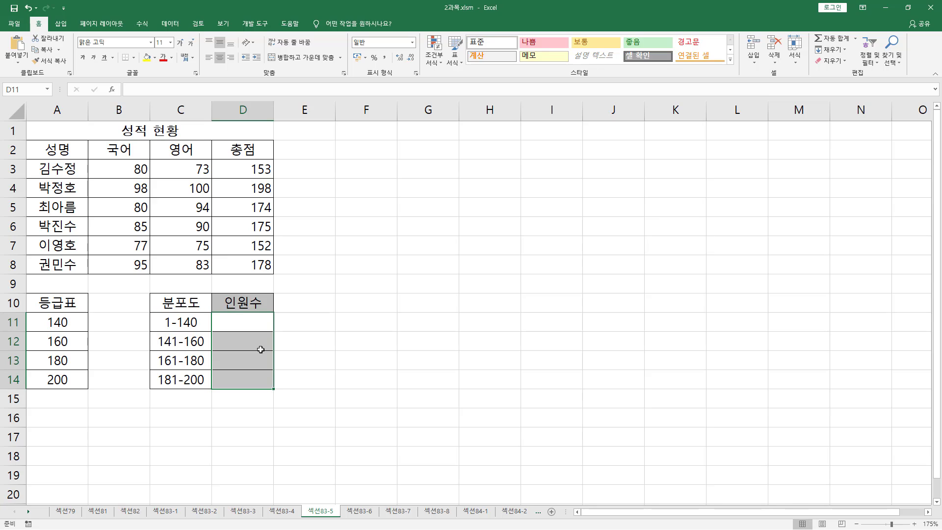
type("=freq")
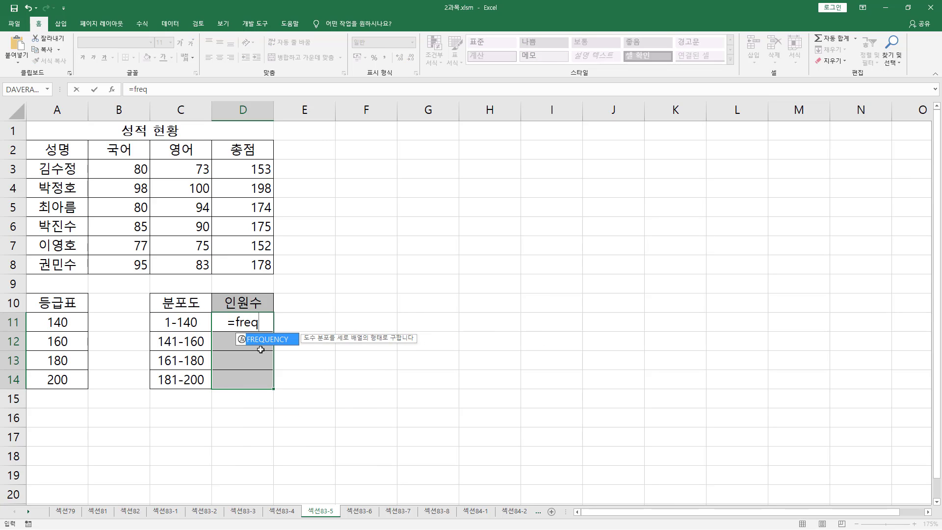
key("Tab")
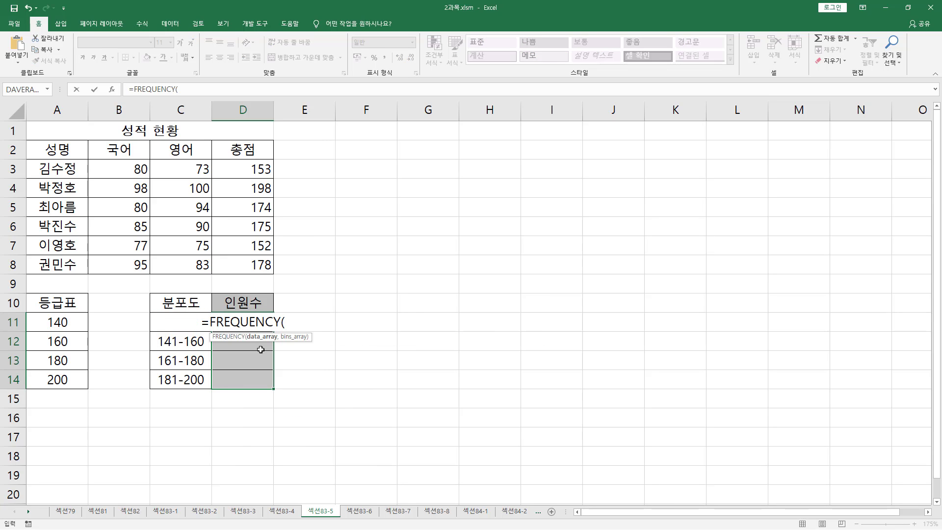
left_click_drag(251, 168, 256, 269)
type(",")
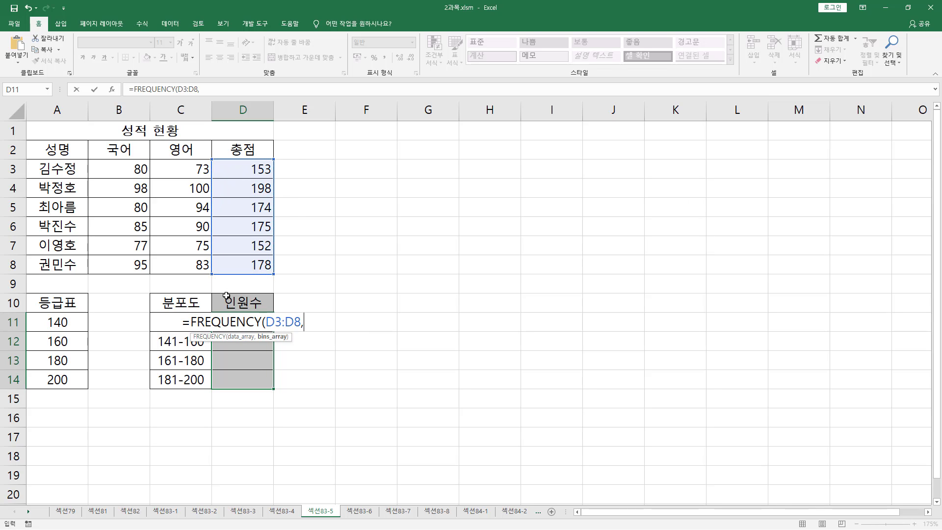
left_click_drag(55, 321, 58, 379)
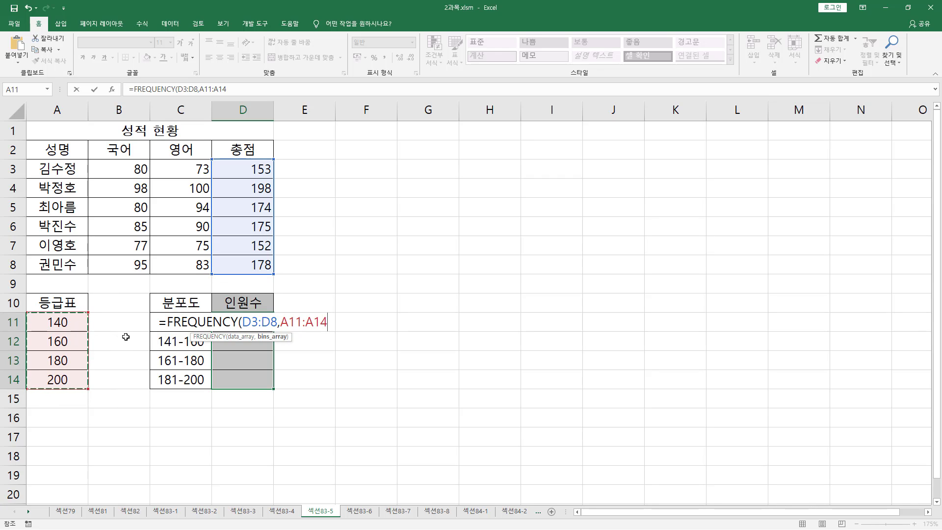
type(")")
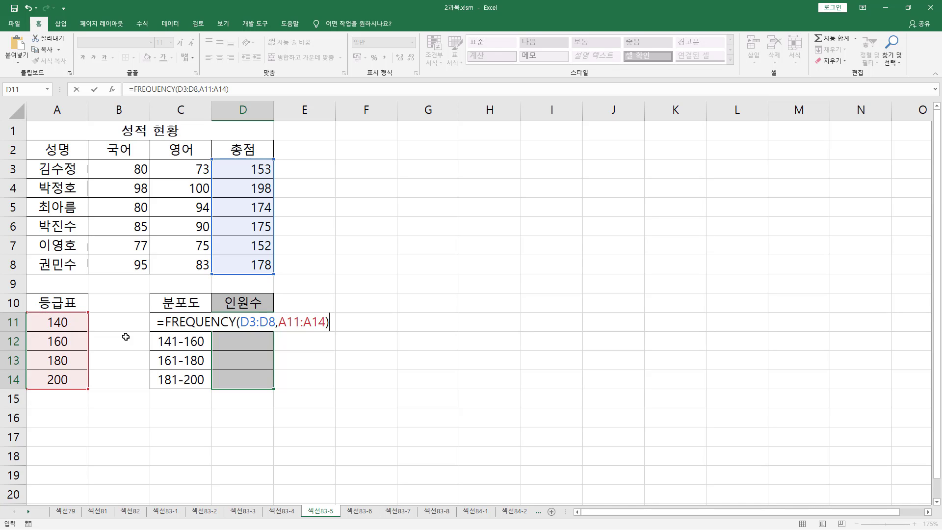
key("Return")
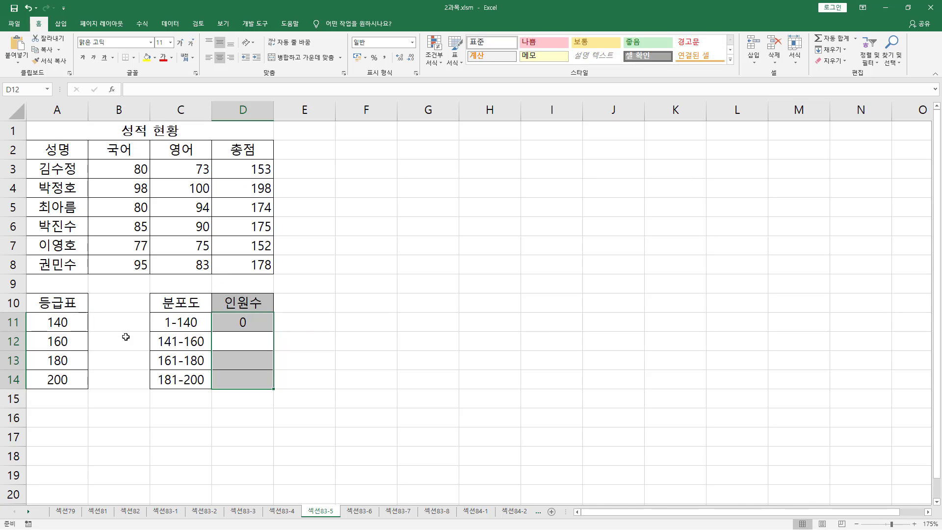
Re-enter the FREQUENCY formula as an array formula across the whole 인원수 range D11:D14.
left_click(246, 320)
left_click_drag(255, 322, 255, 373)
key("F2")
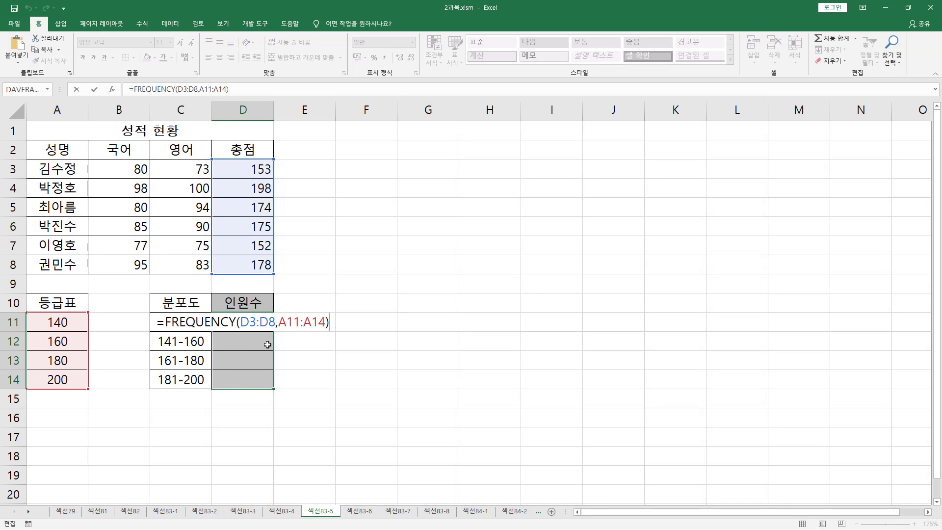
key("ctrl+shift+Return")
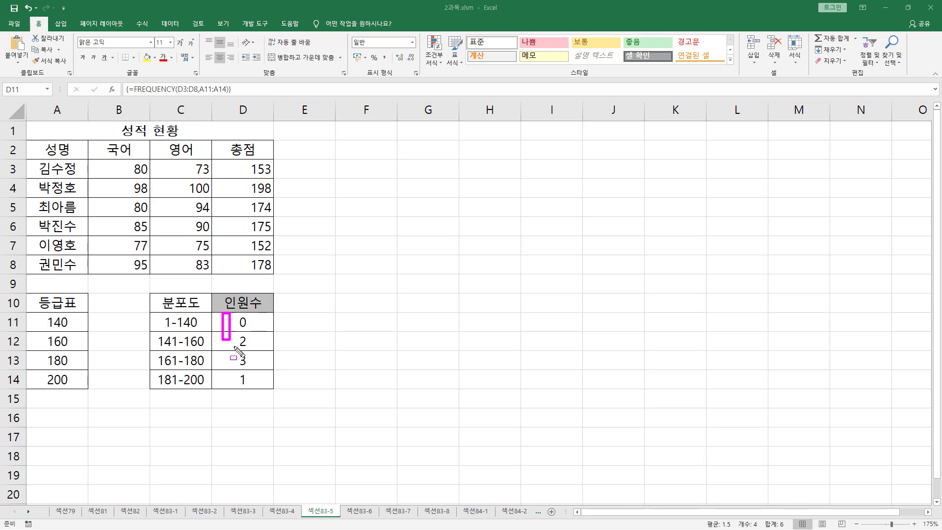
Compare the 인원수 counts in D11:D14 with the 총점 scores and the 등급표 limits.
left_click_drag(238, 349, 270, 389)
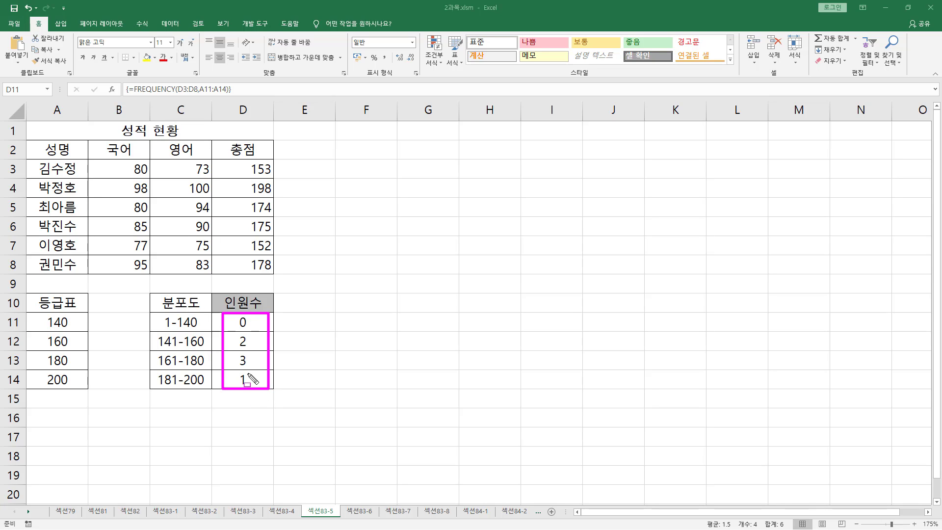
left_click_drag(240, 161, 277, 275)
left_click_drag(37, 310, 77, 391)
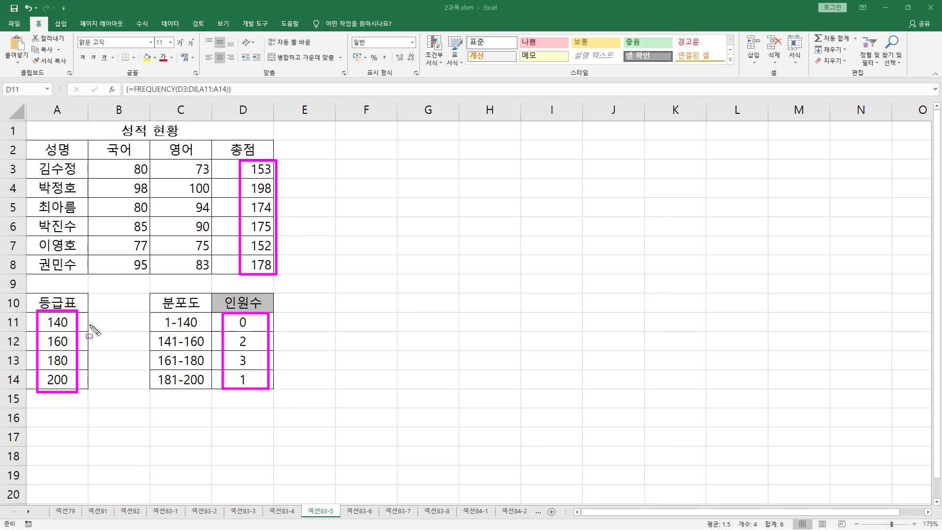
Open sheet 섹션83-6 and review the empty 기하평균, 조화평균 and 80%위치의 값 rows below the scores.
key("ctrl+Page_Down")
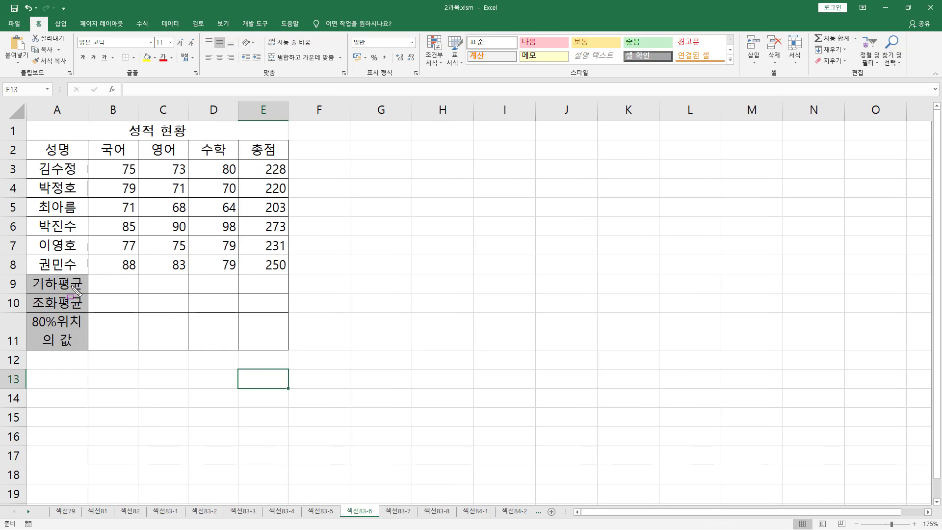
mouse_move(97, 276)
left_mouse_down()
mouse_move(122, 288)
mouse_move(274, 289)
left_mouse_up()
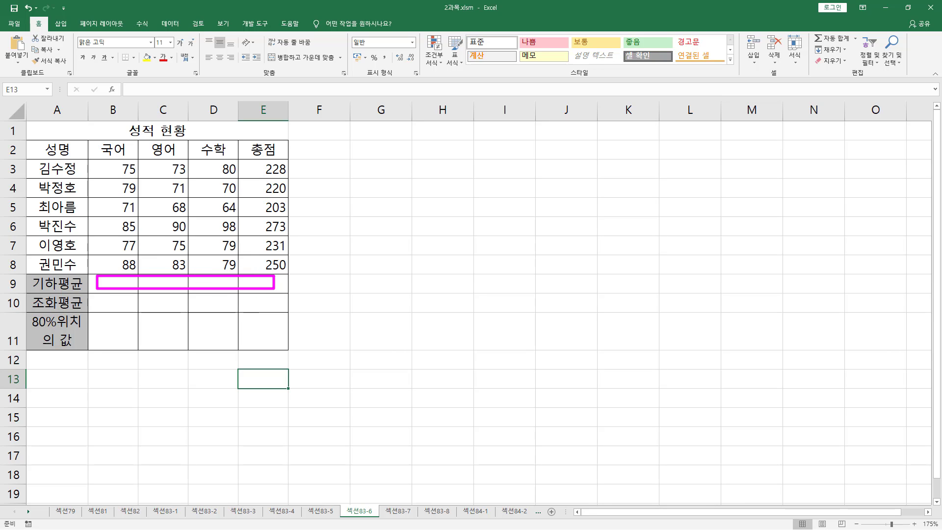
mouse_move(95, 309)
left_mouse_down()
mouse_move(279, 299)
mouse_move(211, 335)
mouse_move(283, 344)
left_mouse_up()
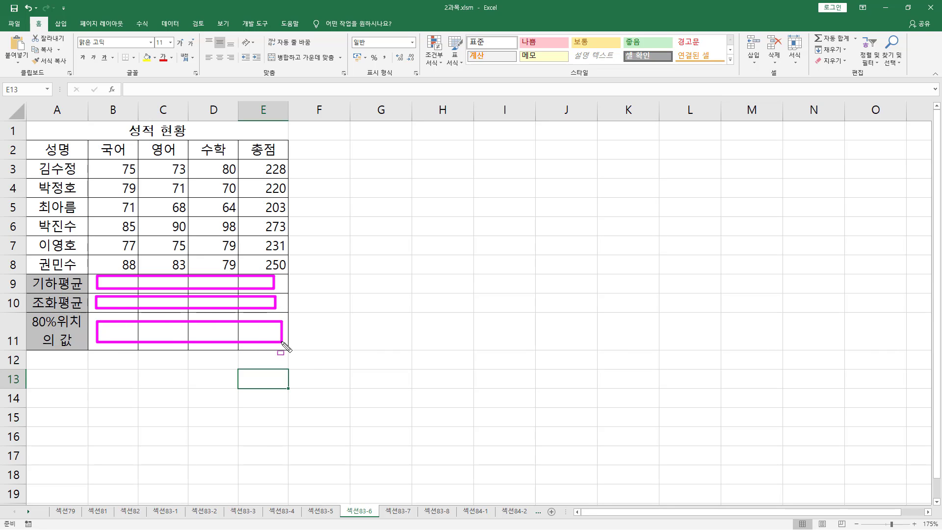
key("Escape")
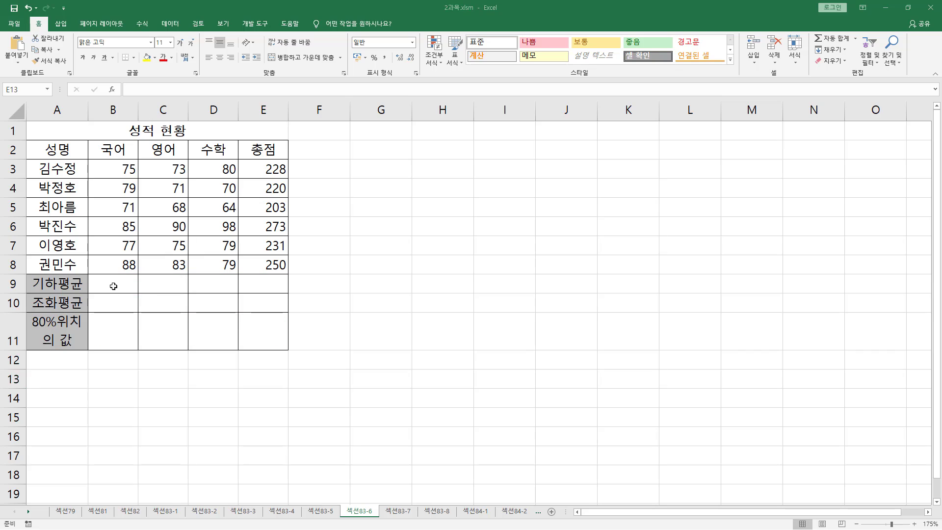
Enter =GEOMEAN(B3:B8) in the 기하평균 cell B9 and fill the formula across to E9.
left_click(114, 286)
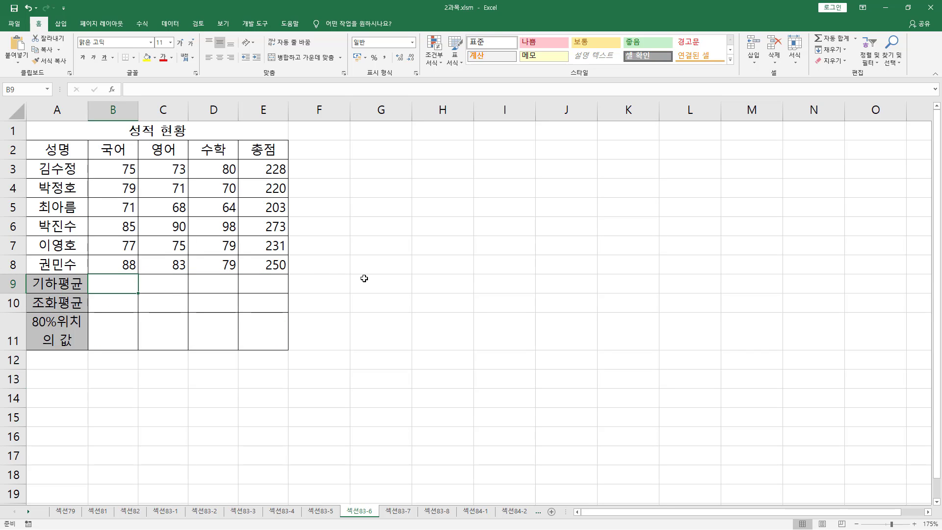
type("=ge")
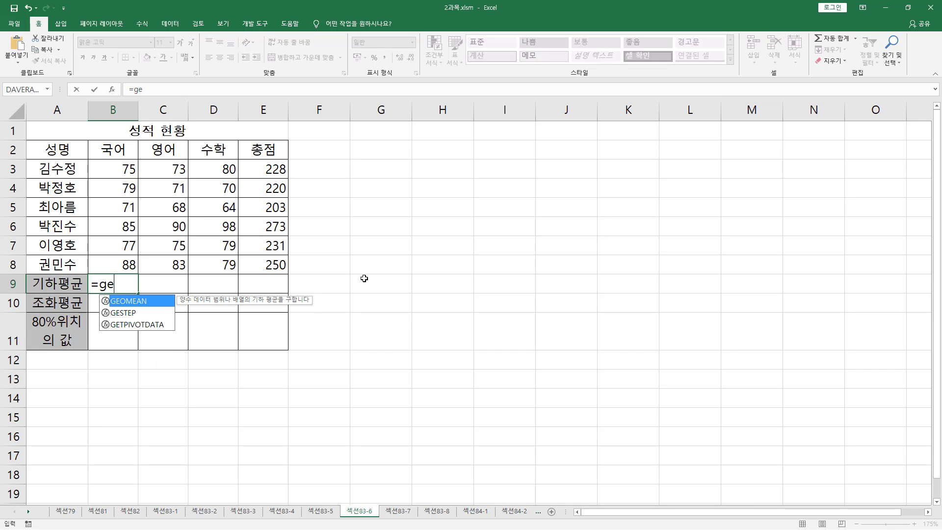
type("o")
key("Tab")
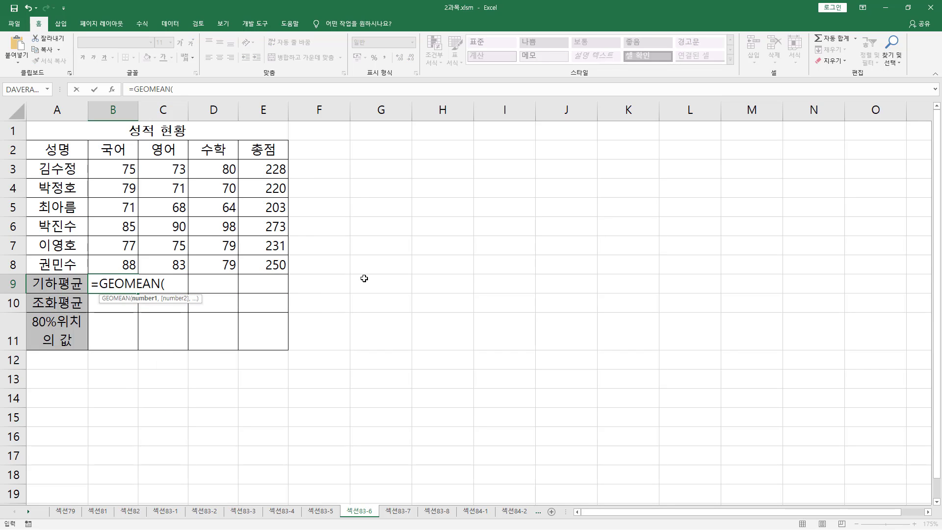
left_click_drag(122, 168, 124, 265)
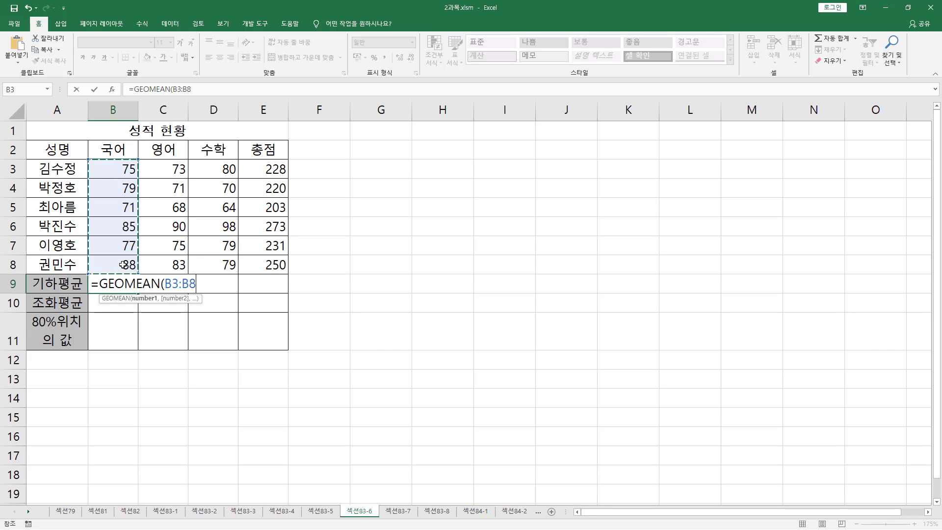
type(")")
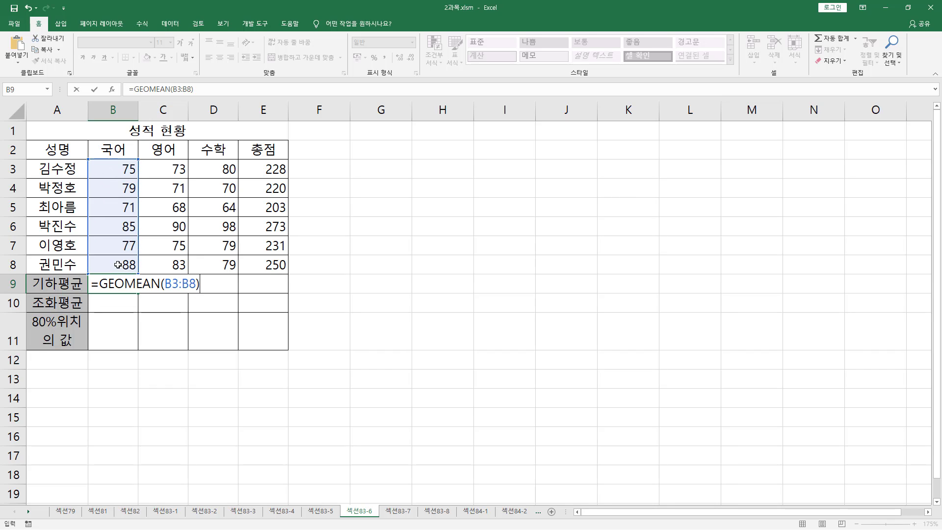
key("Return")
left_click(116, 278)
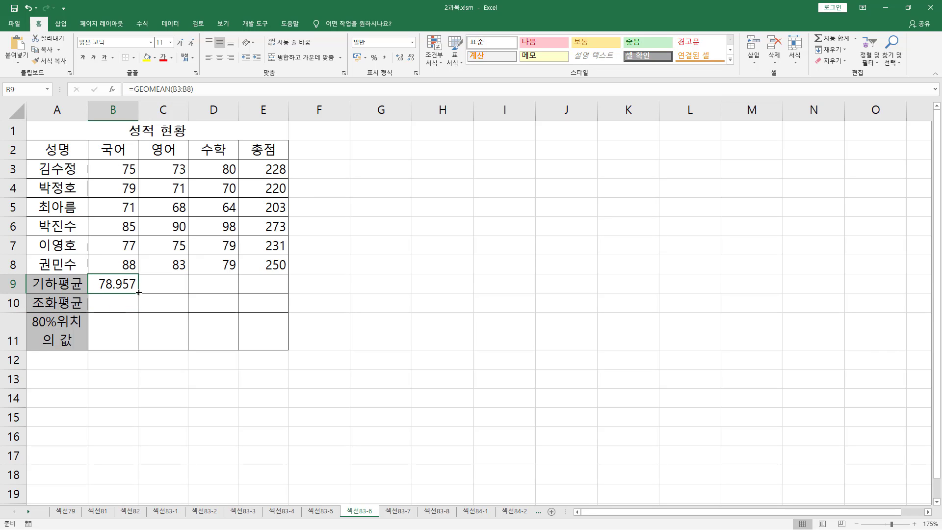
left_click_drag(139, 293, 282, 294)
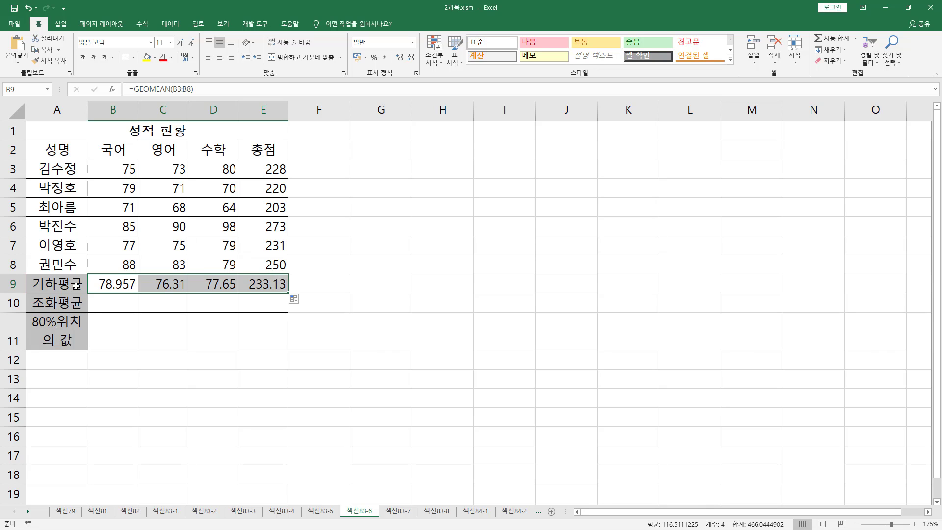
Enter =HARMEAN(B3:B8) in the 조화평균 cell B10 and fill the formula across to E10.
left_click(113, 301)
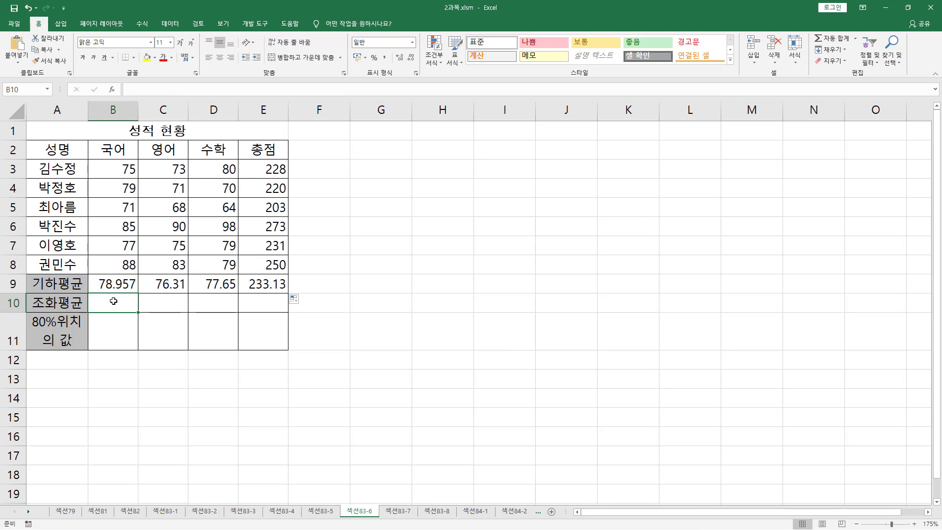
type("=")
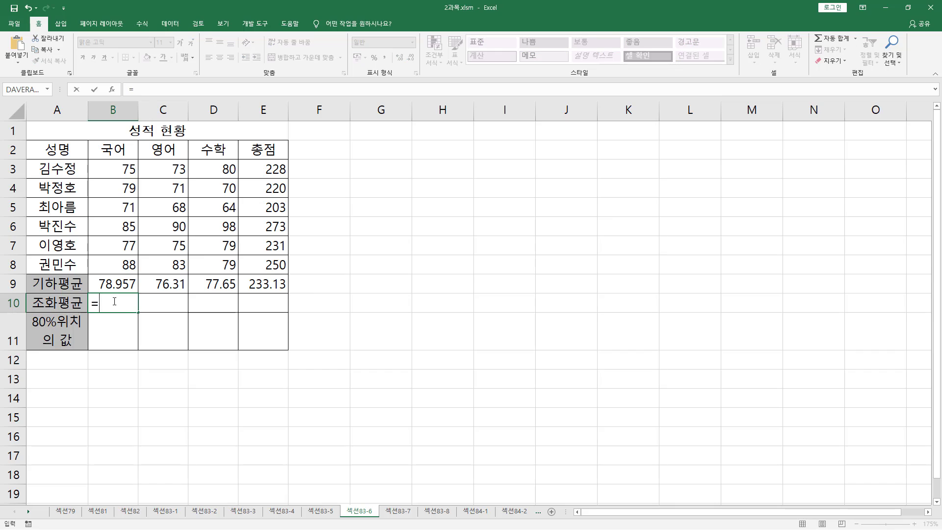
type("ha")
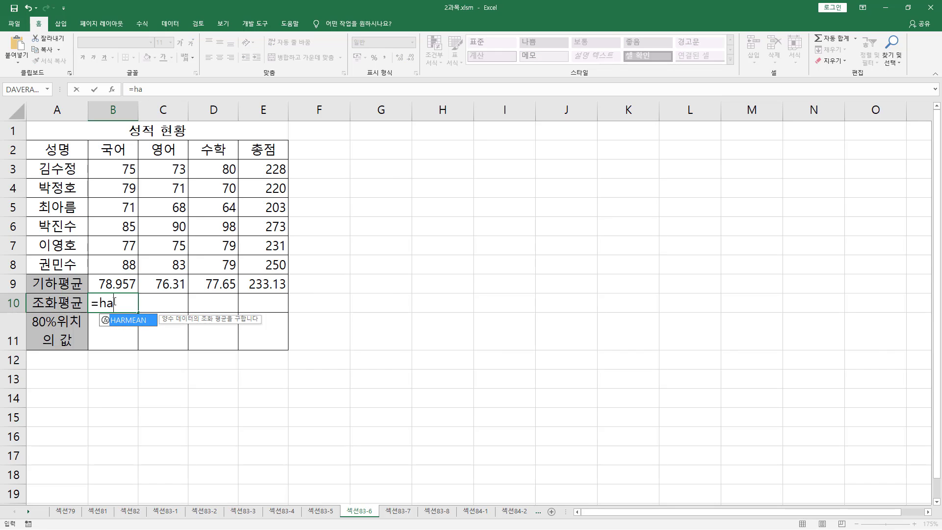
key("Tab")
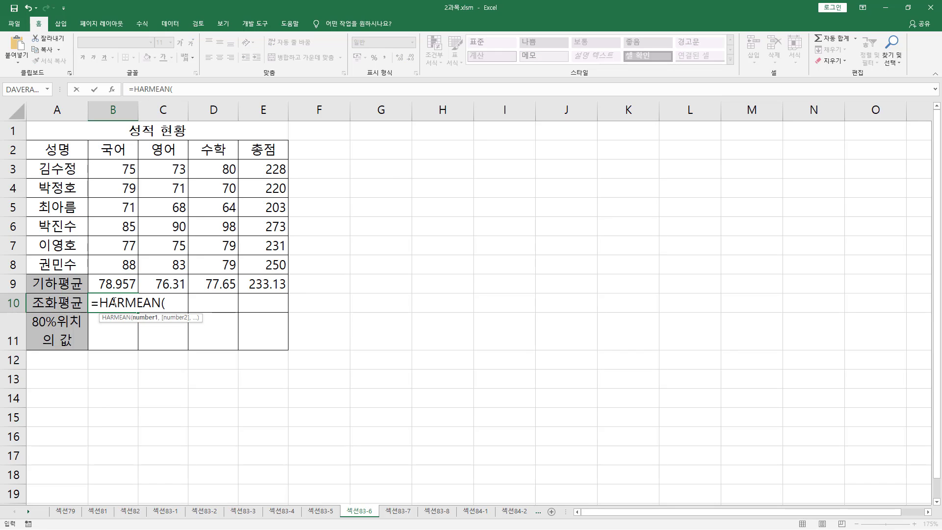
left_click_drag(127, 165, 127, 261)
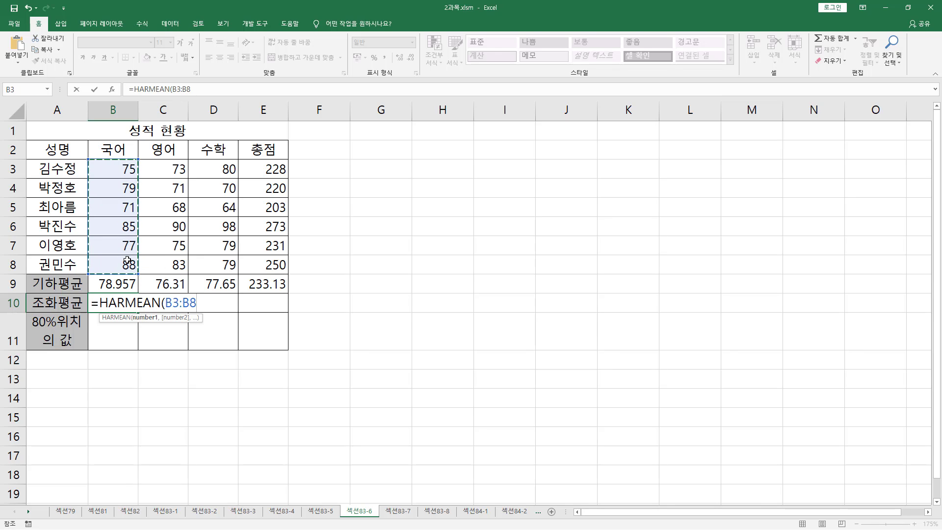
type(")")
key("Return")
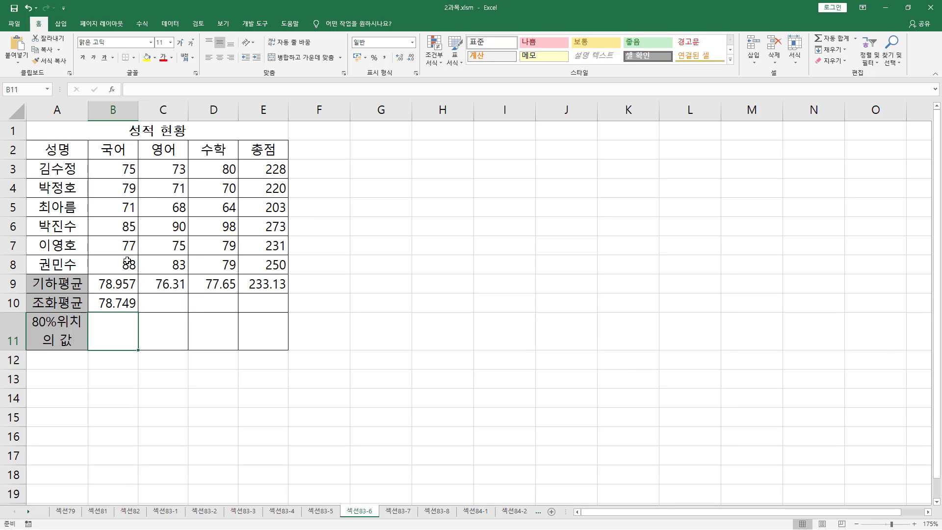
left_click(118, 302)
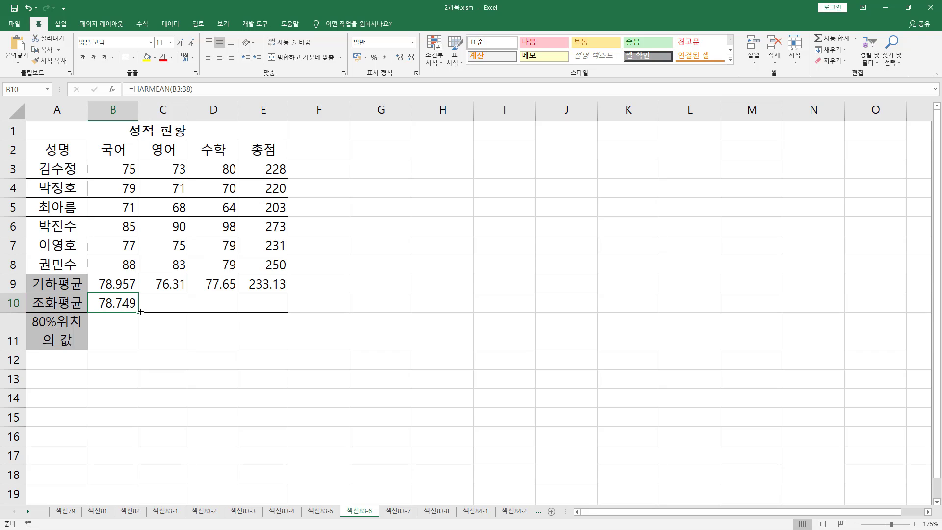
left_click_drag(138, 312, 278, 314)
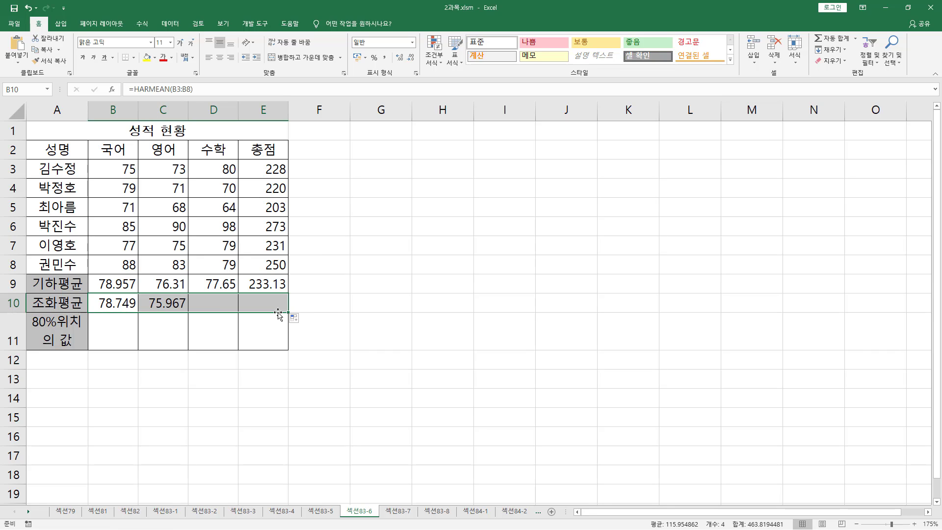
Enter =PERCENTILE(B3:B8,80%) in cell B11 of the 80%위치의 값 row.
left_click(111, 337)
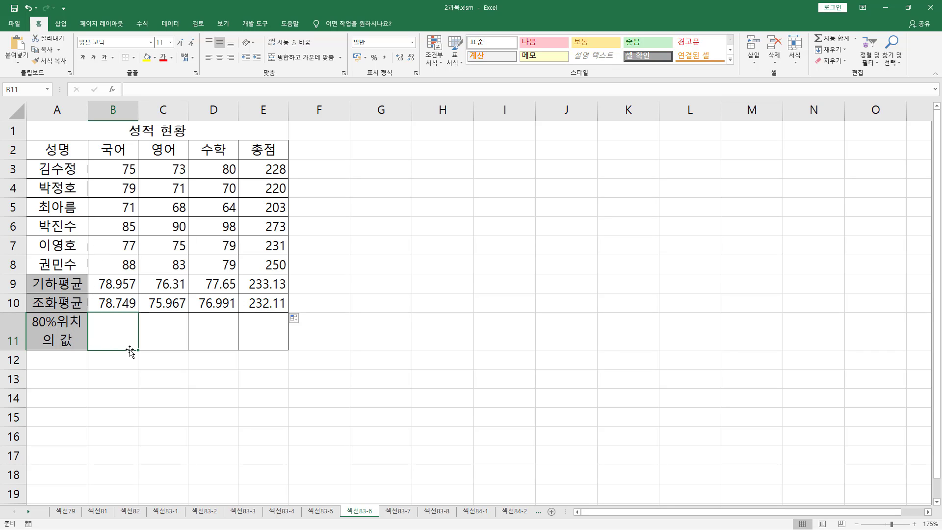
type("=")
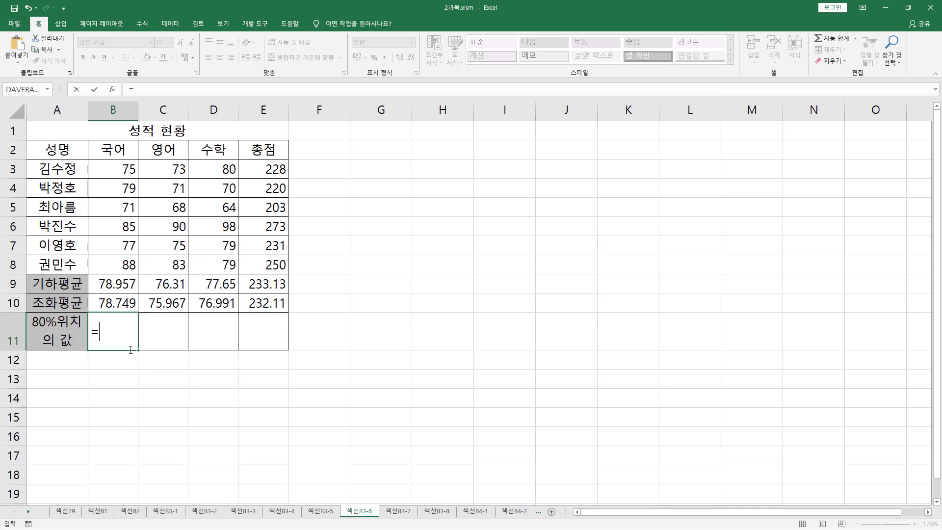
type("per")
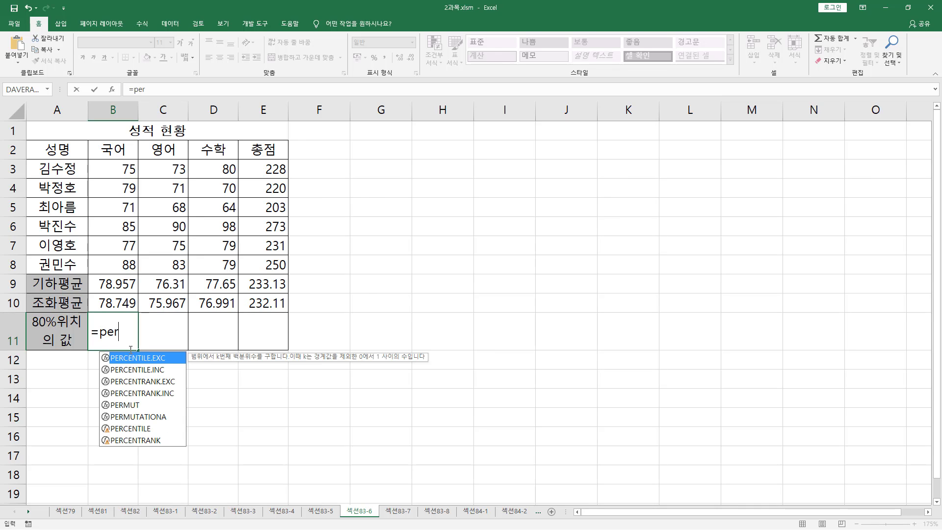
type("centile")
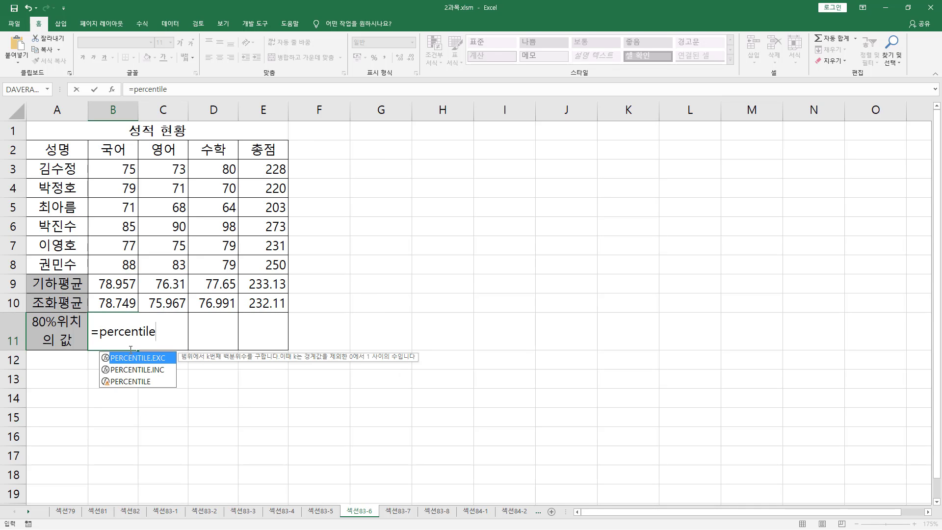
type("(")
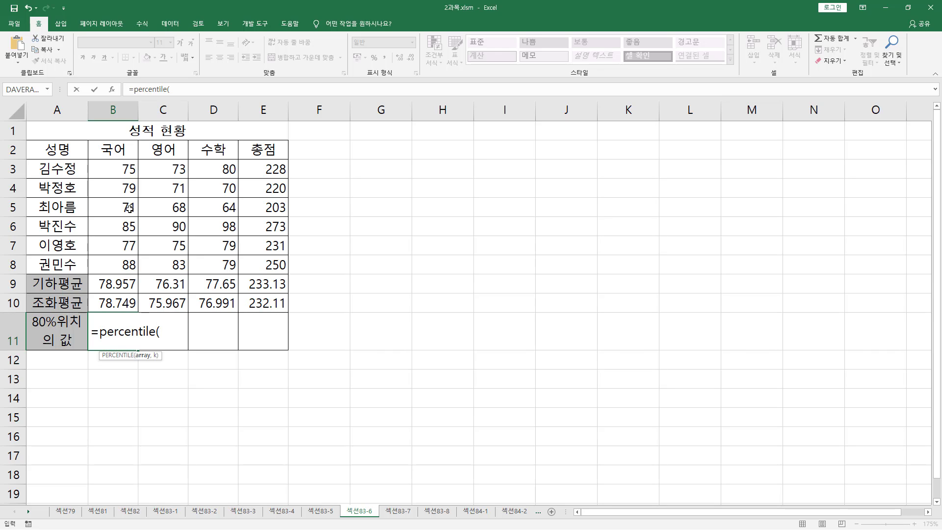
left_click_drag(120, 165, 126, 265)
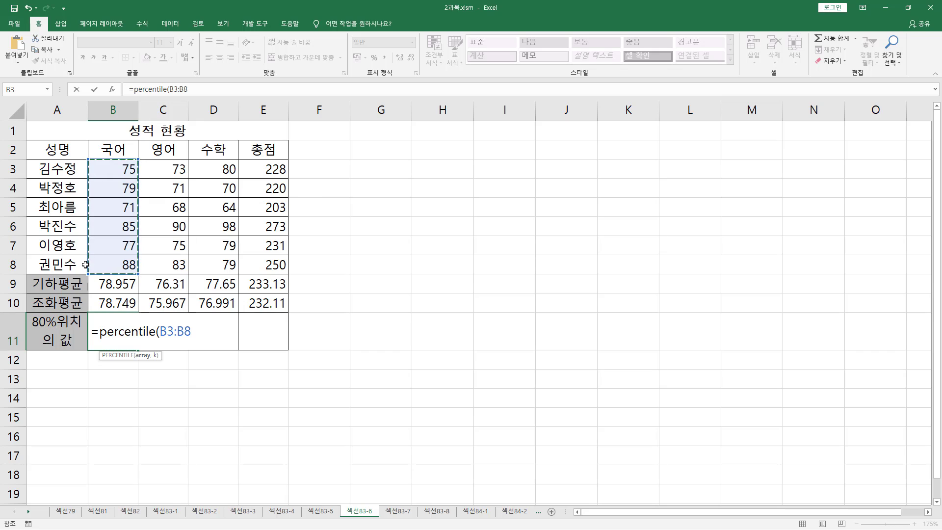
type(",")
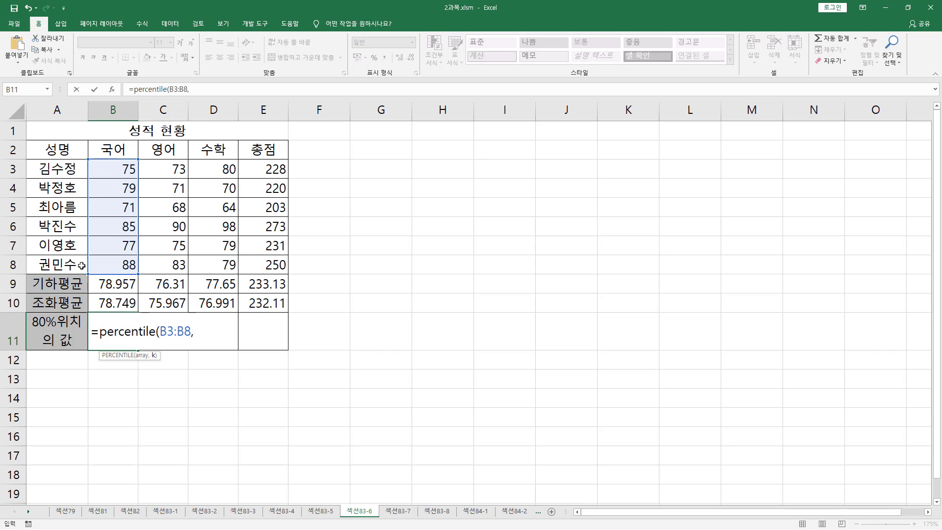
type("80%)")
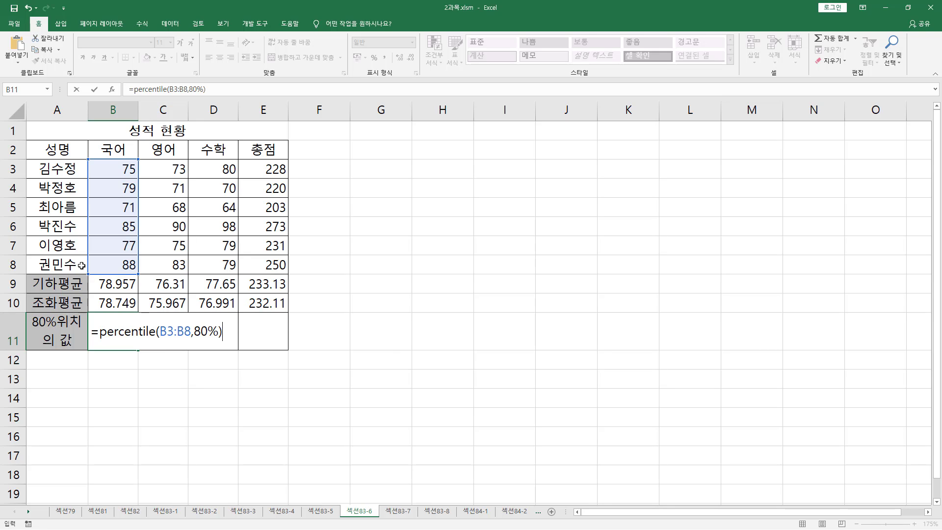
key("Return")
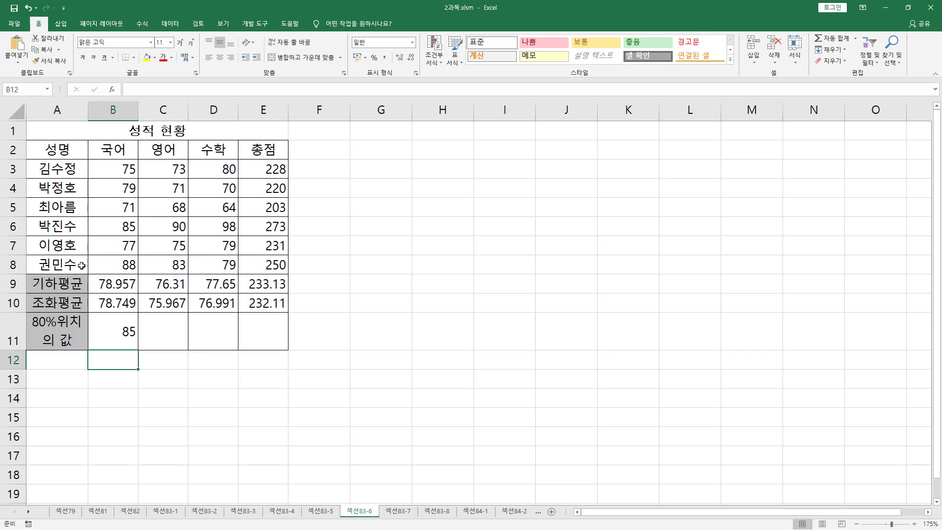
Fill the PERCENTILE formula from B11 across the 영어, 수학 and 총점 columns to E11.
left_click(114, 336)
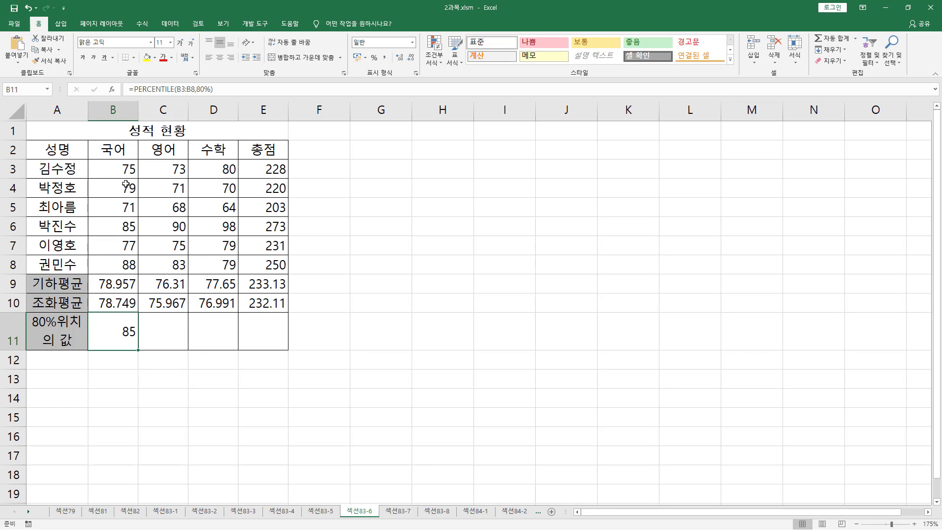
left_click_drag(95, 159, 141, 274)
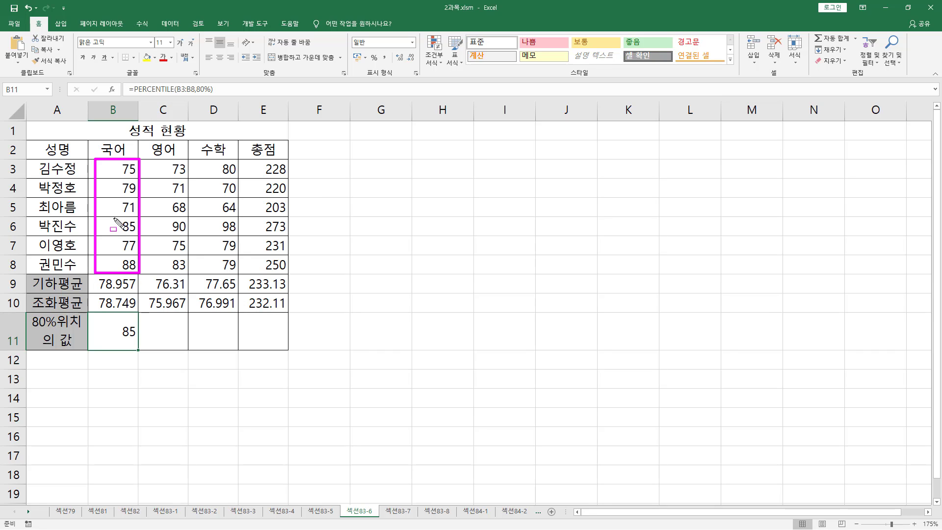
left_click_drag(114, 218, 142, 235)
key("Escape")
left_click_drag(138, 350, 281, 350)
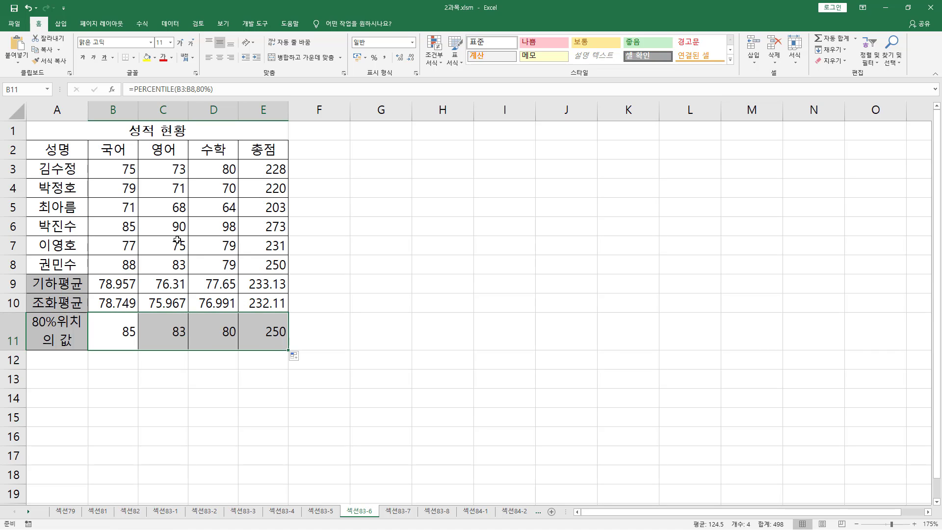
Check the copied PERCENTILE formulas in C11, D11 and E11 and the GEOMEAN formula in B9.
left_click(177, 344)
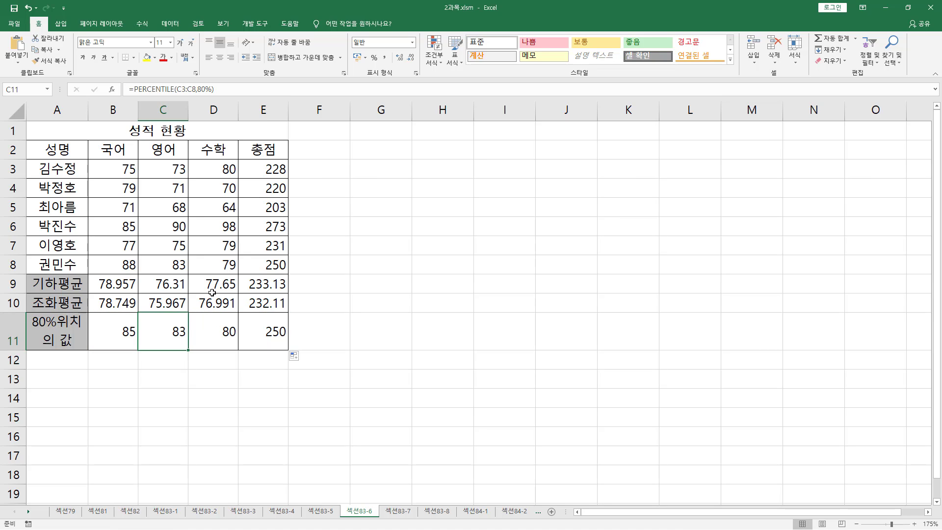
left_click(231, 334)
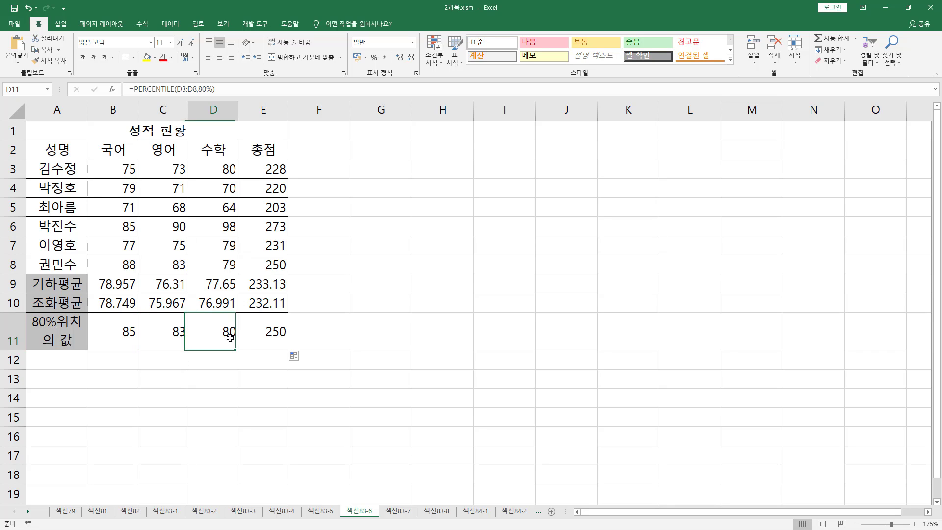
left_click(266, 334)
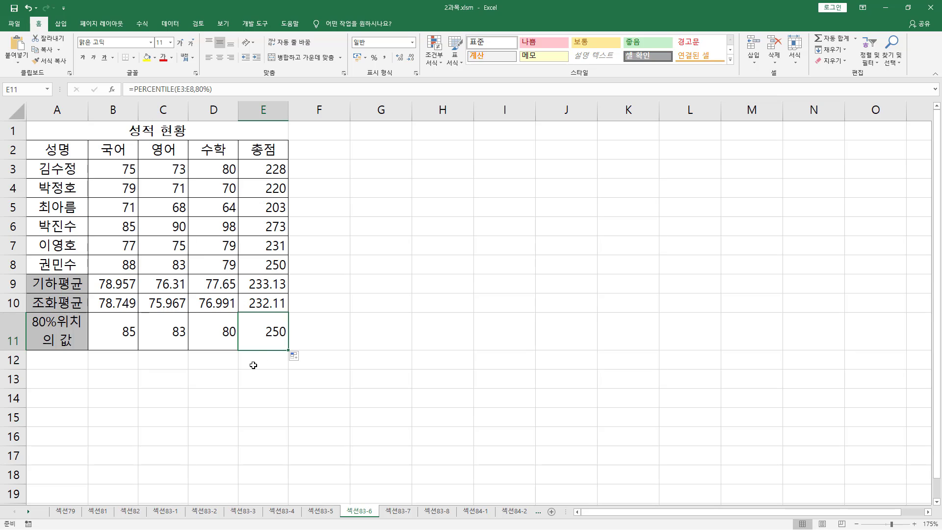
left_click(312, 333)
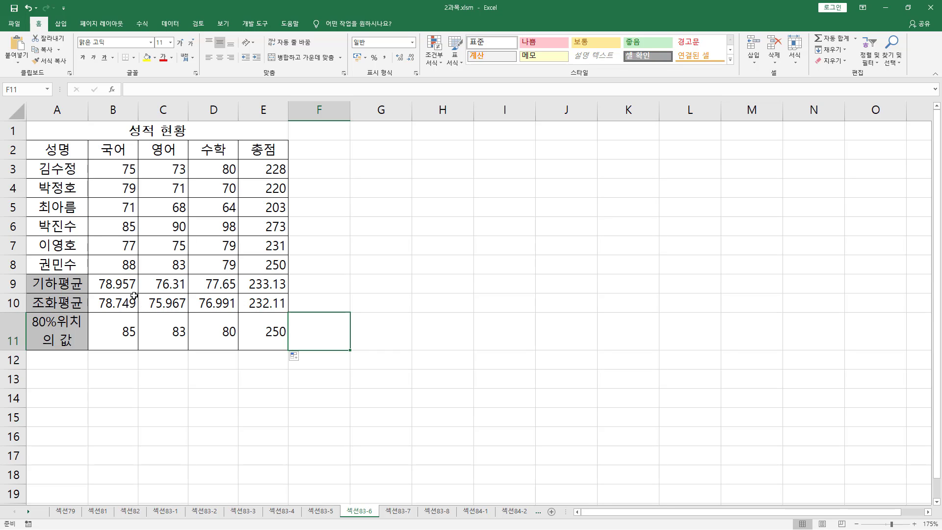
left_click(121, 285)
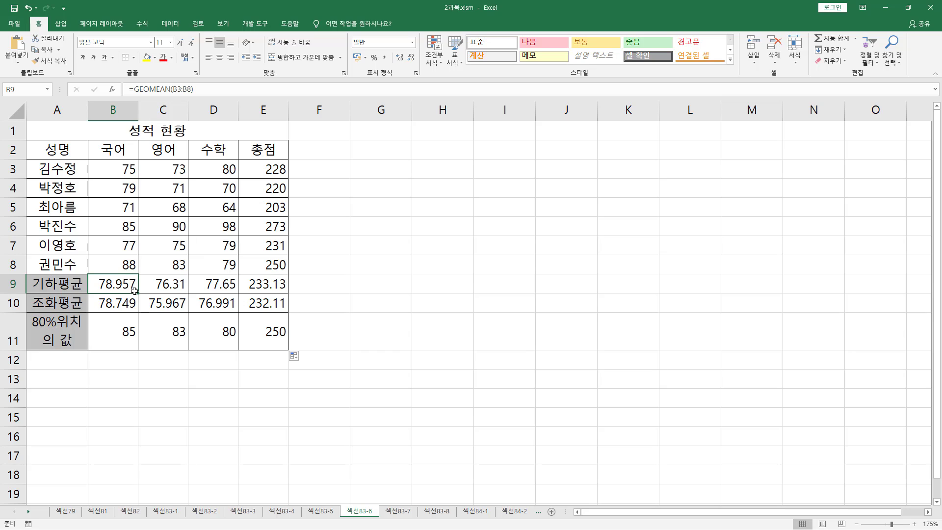